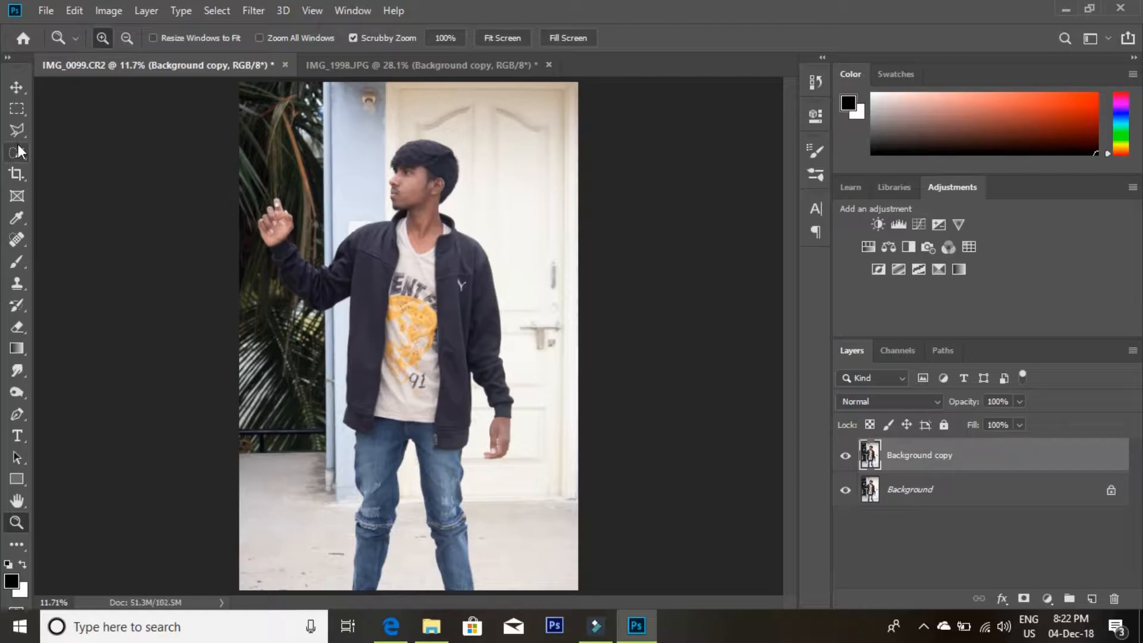
- Select the person's hair, face and neck on the Background copy layer with the Quick Selection tool
left_click(22, 127)
left_click(17, 523)
left_click_drag(387, 175, 427, 403)
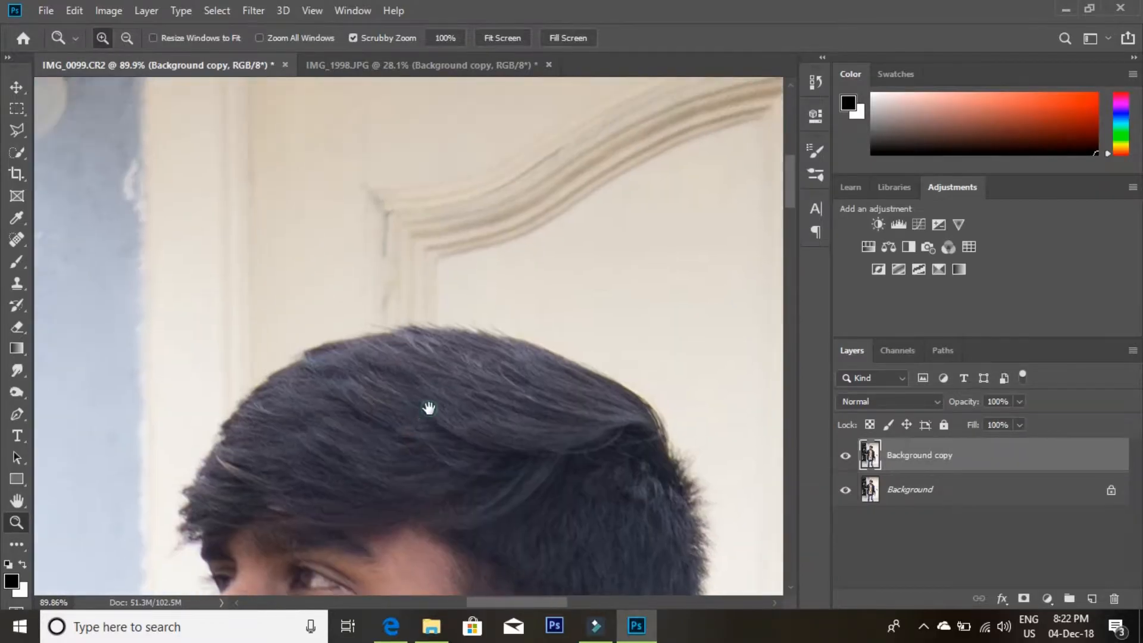
left_click(11, 152)
left_click_drag(314, 383, 426, 377)
left_click_drag(416, 448, 447, 237)
mouse_move(385, 569)
left_mouse_down()
mouse_move(431, 292)
mouse_move(333, 364)
left_mouse_up()
- Extend the quick selection over the person's jacket, T-shirt and jeans
left_click_drag(341, 434, 403, 317)
left_click_drag(402, 325, 318, 382)
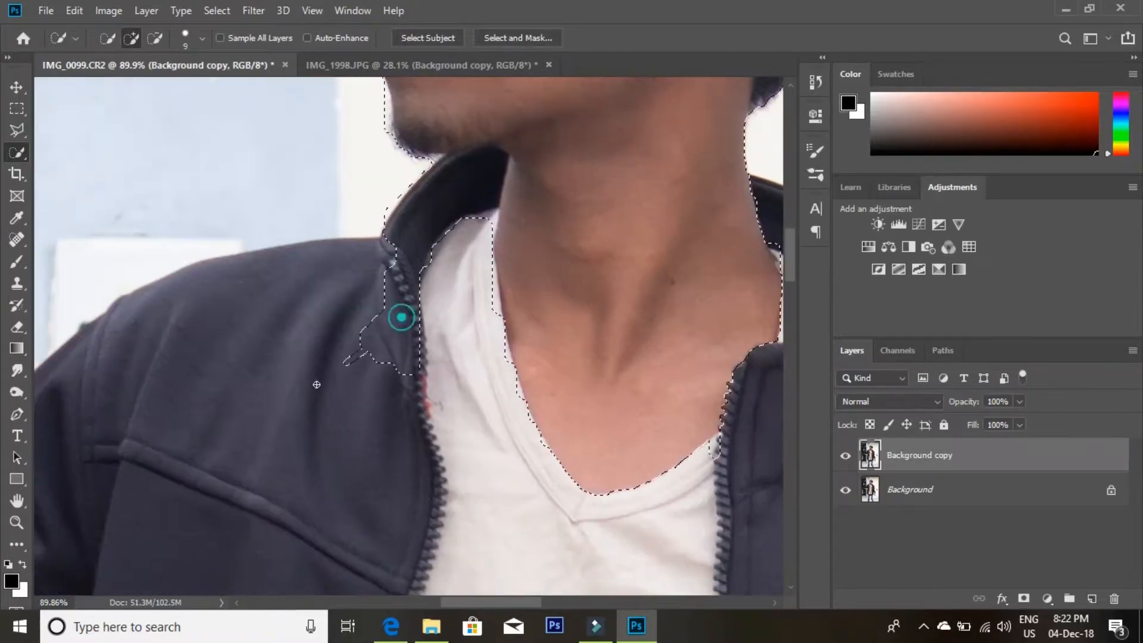
left_click_drag(258, 342, 378, 341)
left_click_drag(441, 299, 314, 342)
mouse_move(171, 424)
left_mouse_down()
mouse_move(381, 291)
mouse_move(345, 383)
mouse_move(562, 293)
mouse_move(518, 416)
mouse_move(545, 297)
mouse_move(564, 324)
left_mouse_up()
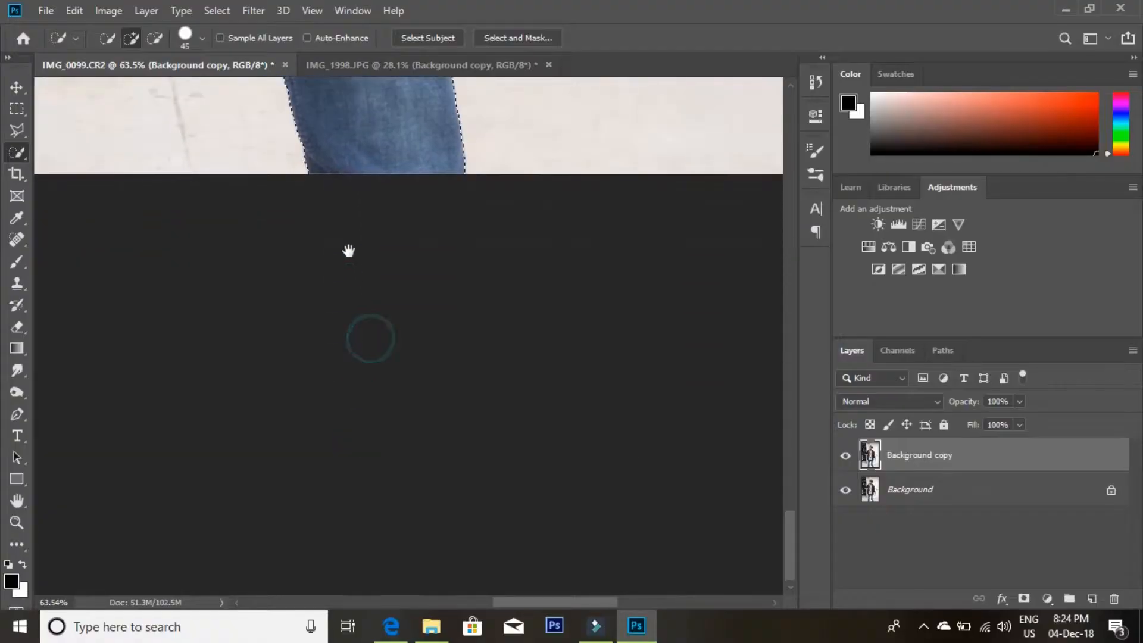
- Open the person's selection in Select and Mask with the head in close view
scroll(342, 375, "up", 8)
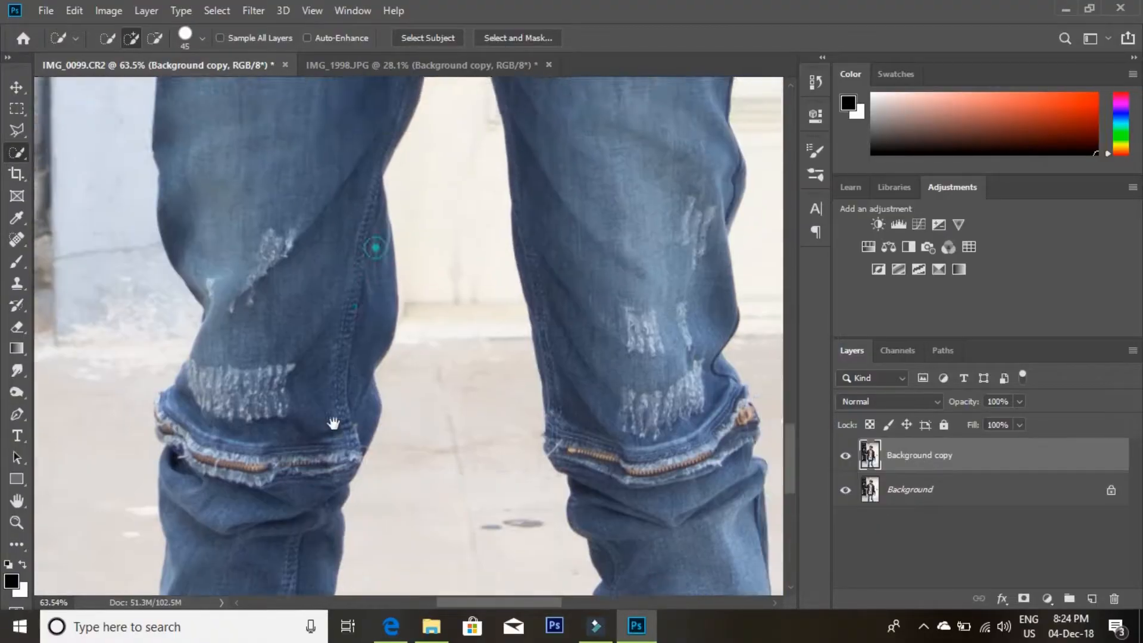
scroll(352, 381, "up", 10)
key("z")
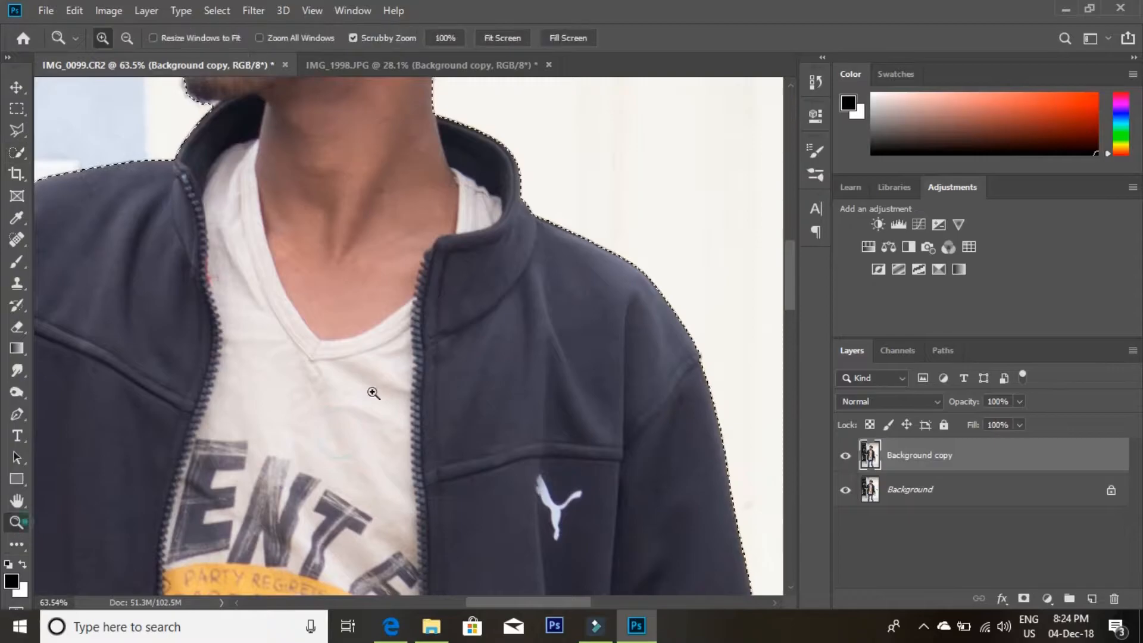
key("ctrl+0")
left_click_drag(441, 150, 484, 286)
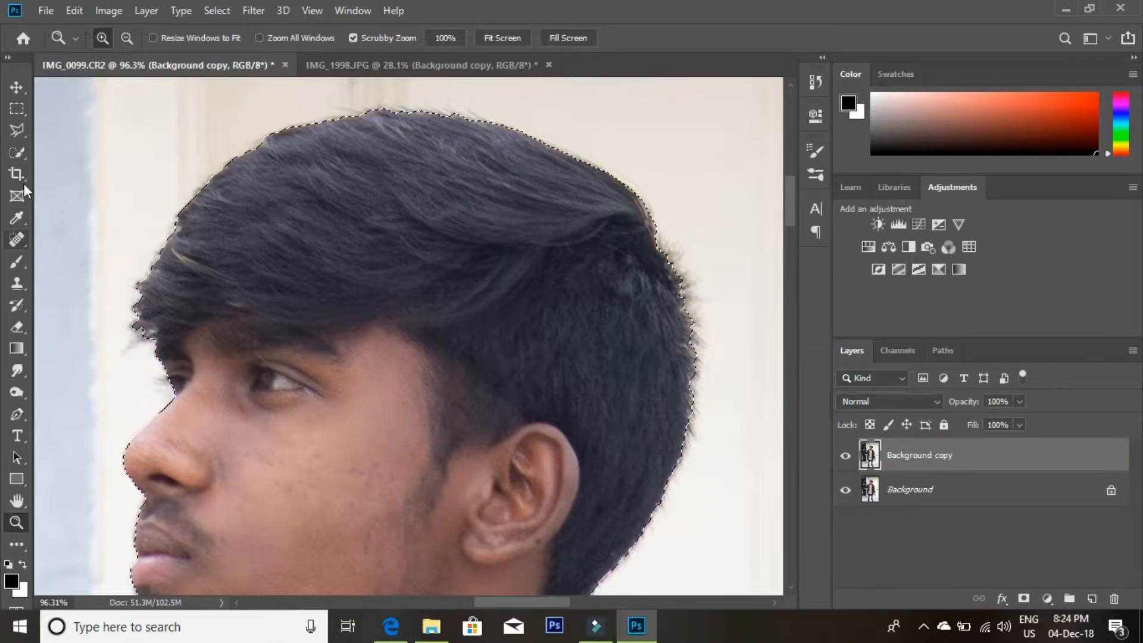
left_click(20, 156)
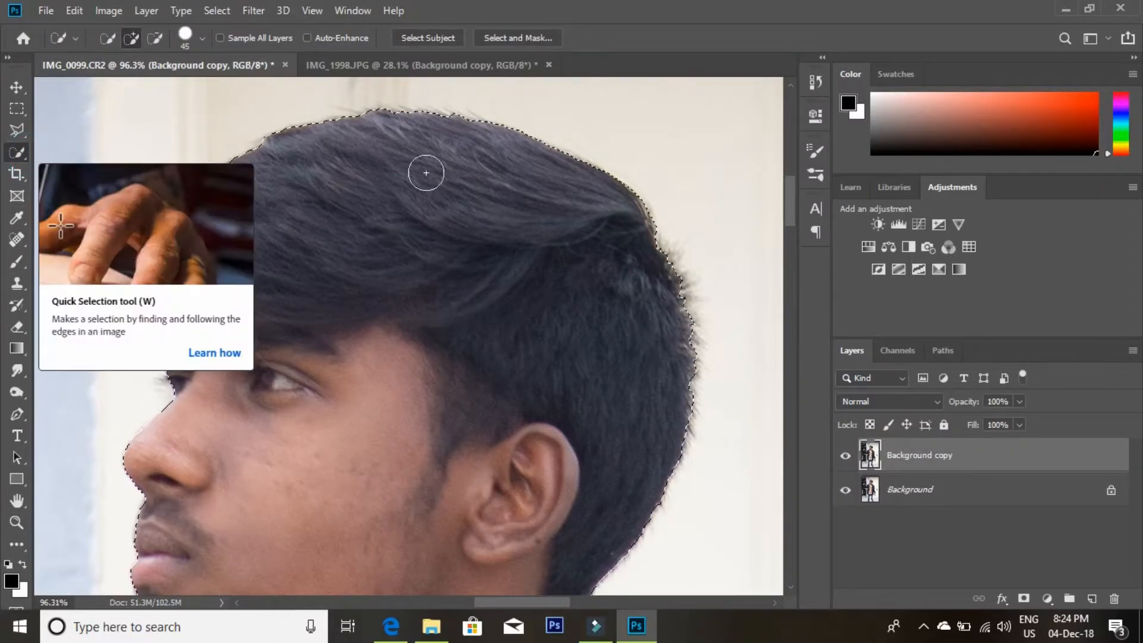
left_click(517, 36)
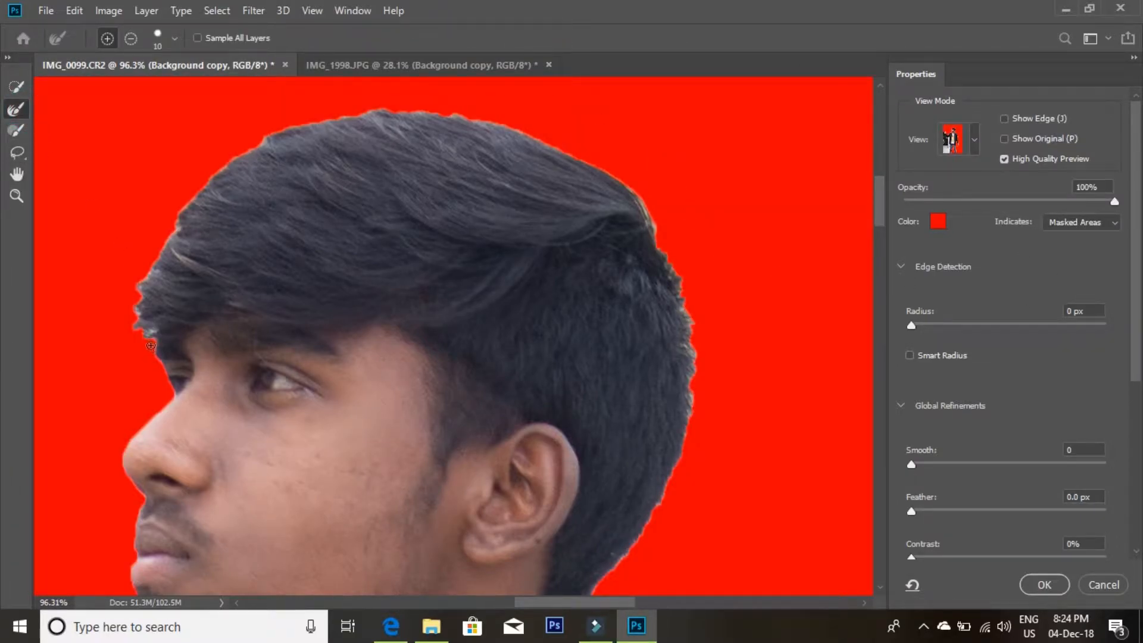
- Refine the selection edge around the hair, back of the head and chin with the Refine Edge Brush
left_click_drag(153, 340, 133, 306)
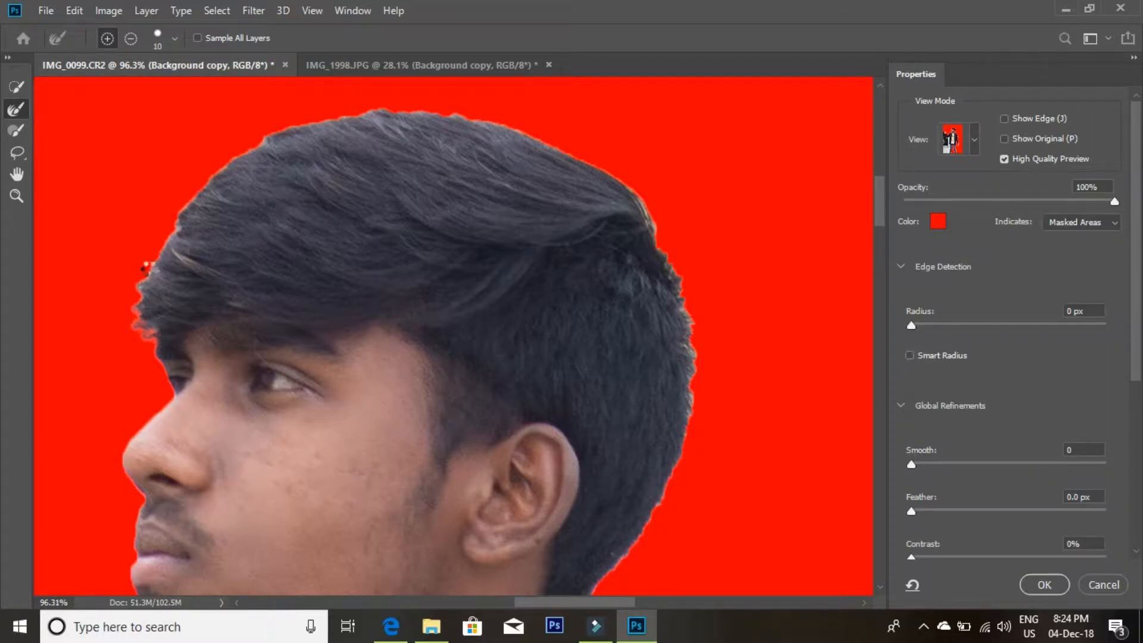
left_click_drag(143, 286, 183, 206)
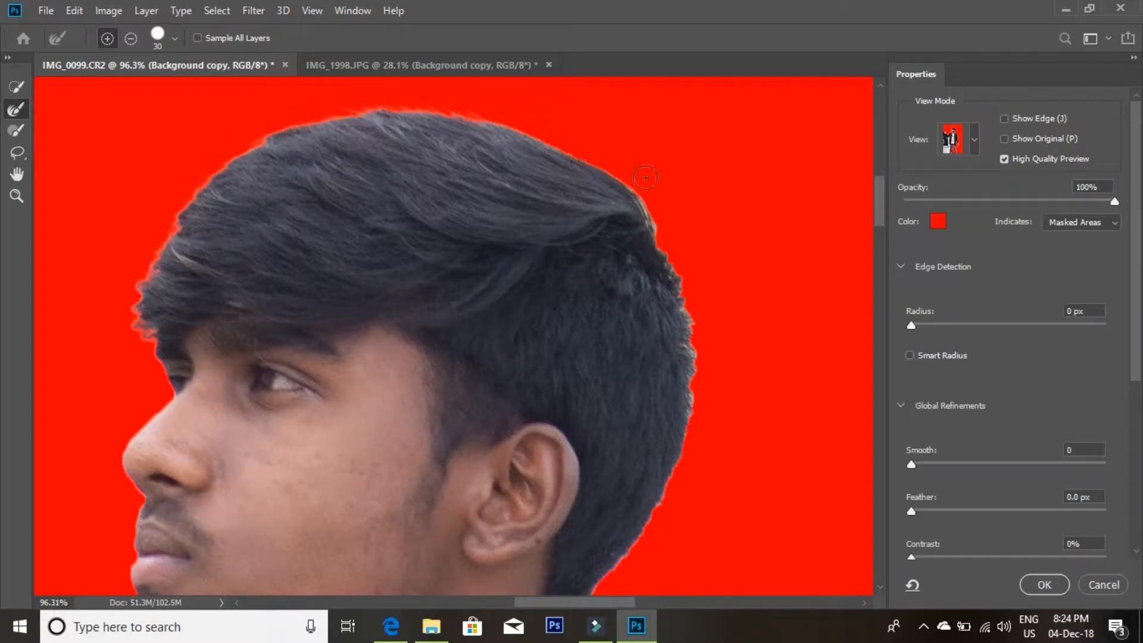
left_click_drag(692, 332, 701, 386)
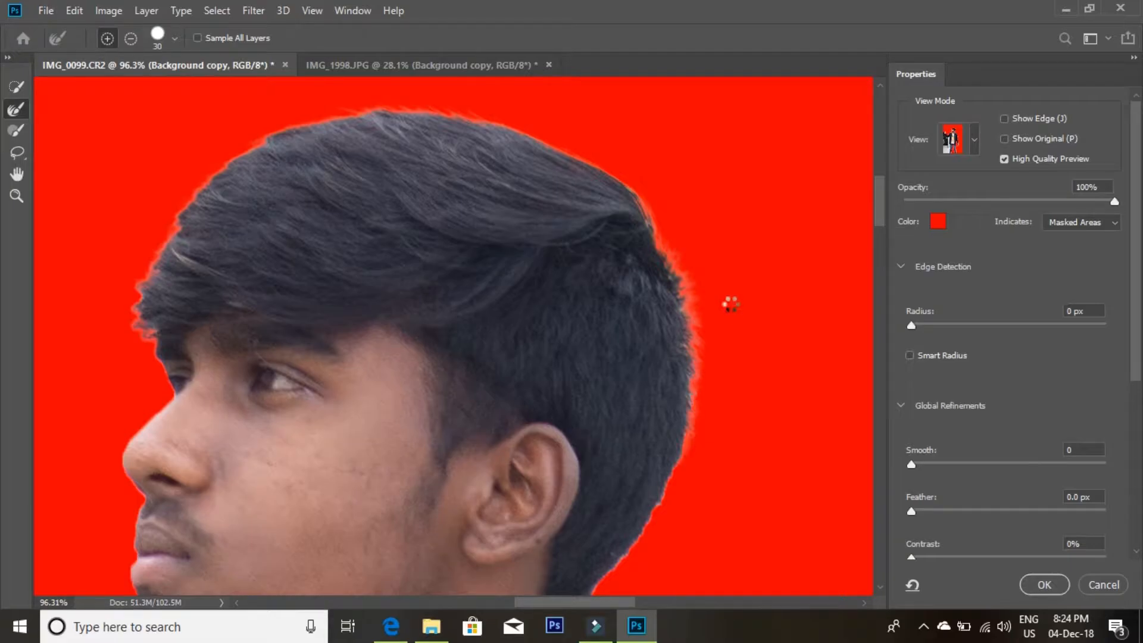
scroll(716, 248, "down", 5)
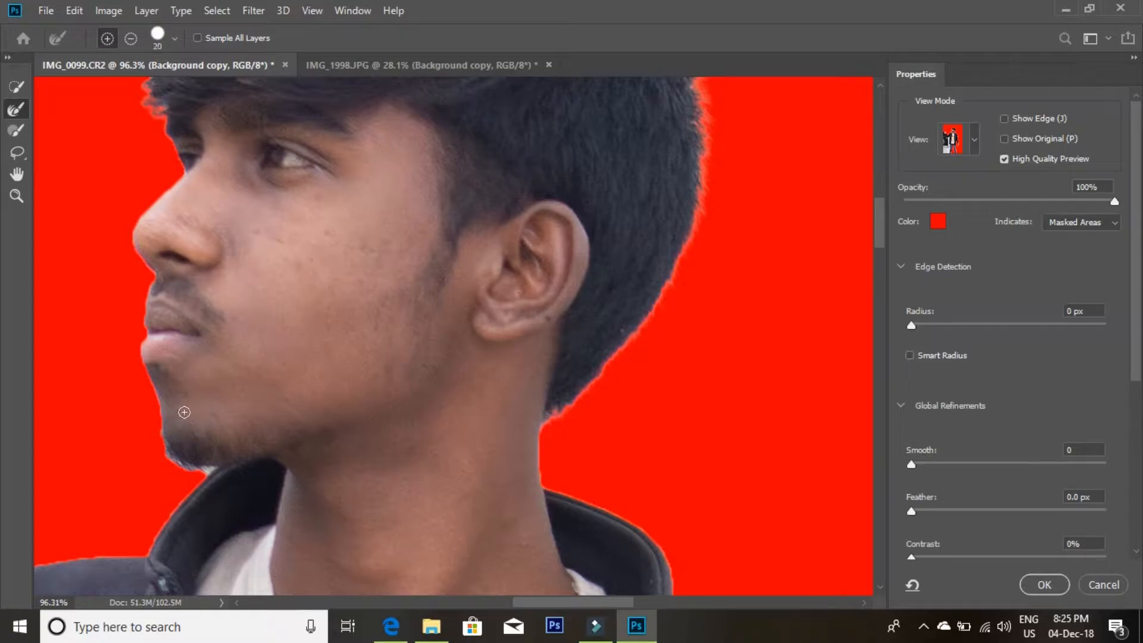
left_click_drag(213, 472, 198, 476)
left_click_drag(331, 197, 314, 378)
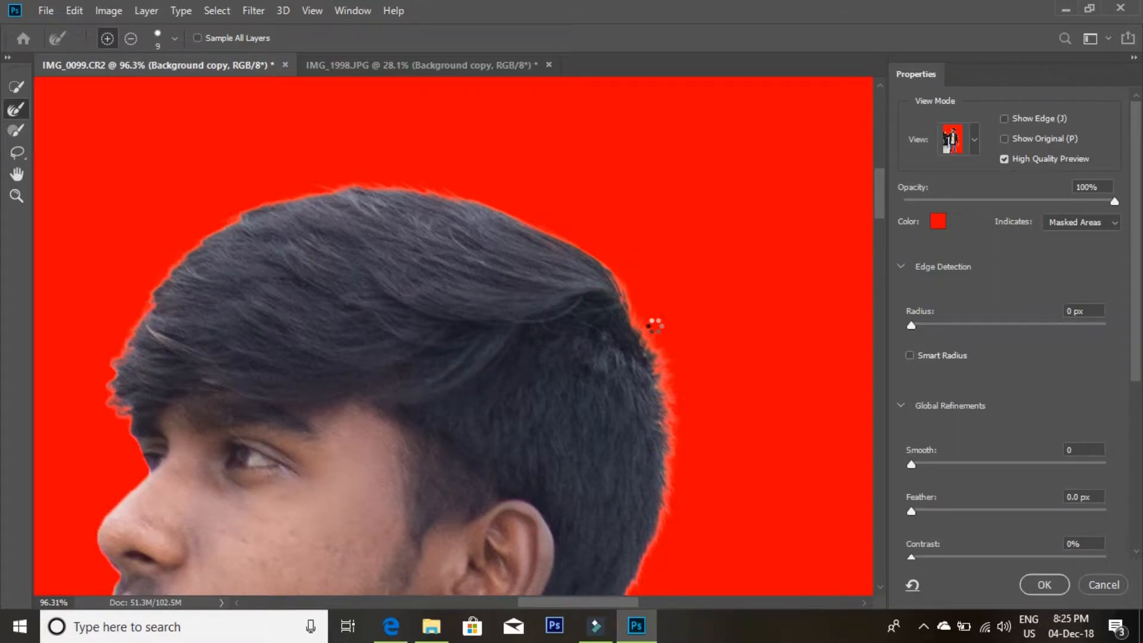
- Output the refined selection as a Layer Mask on the Background copy layer
scroll(1050, 439, "down", 5)
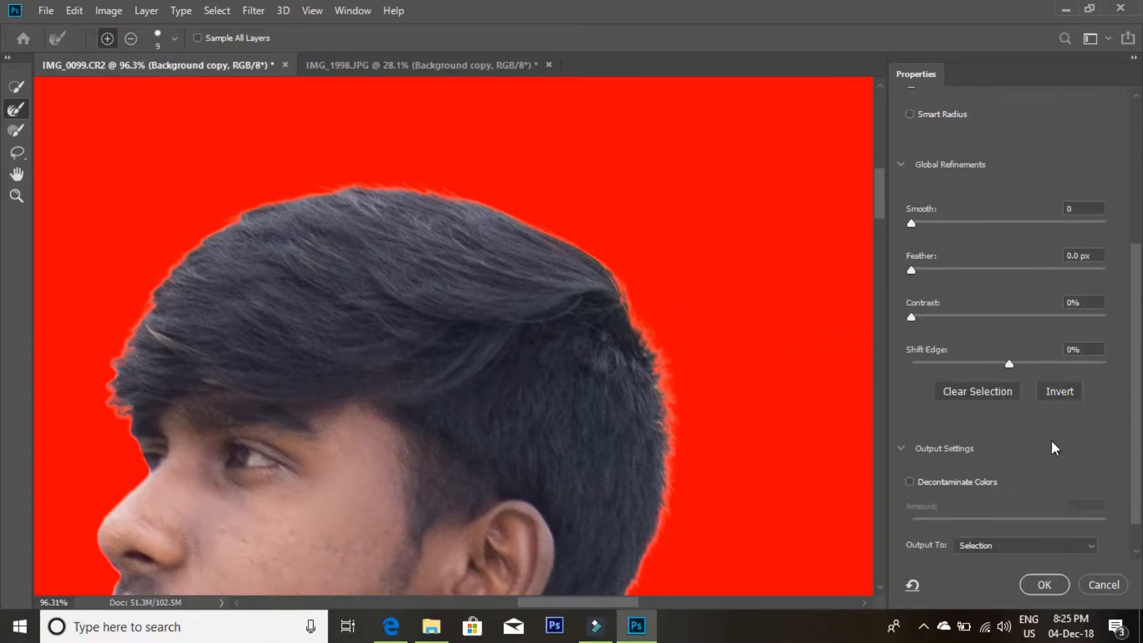
left_click(996, 507)
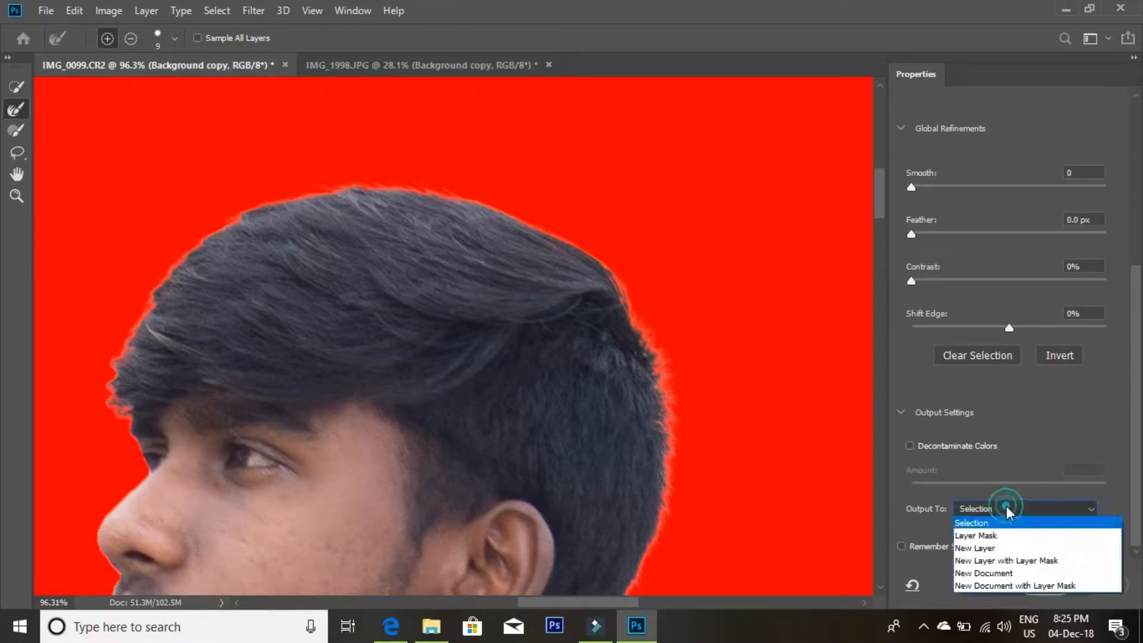
left_click(983, 531)
left_click(1057, 587)
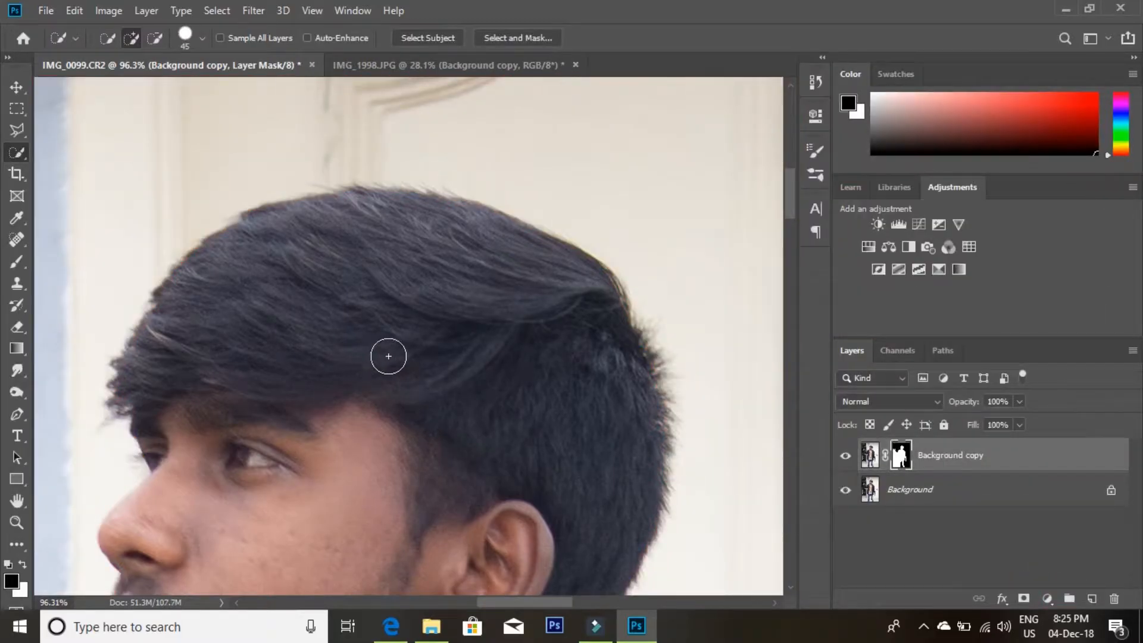
- Hide the original Background layer to reveal the masked cutout on transparency
left_click(17, 523)
left_click_drag(581, 154, 538, 209)
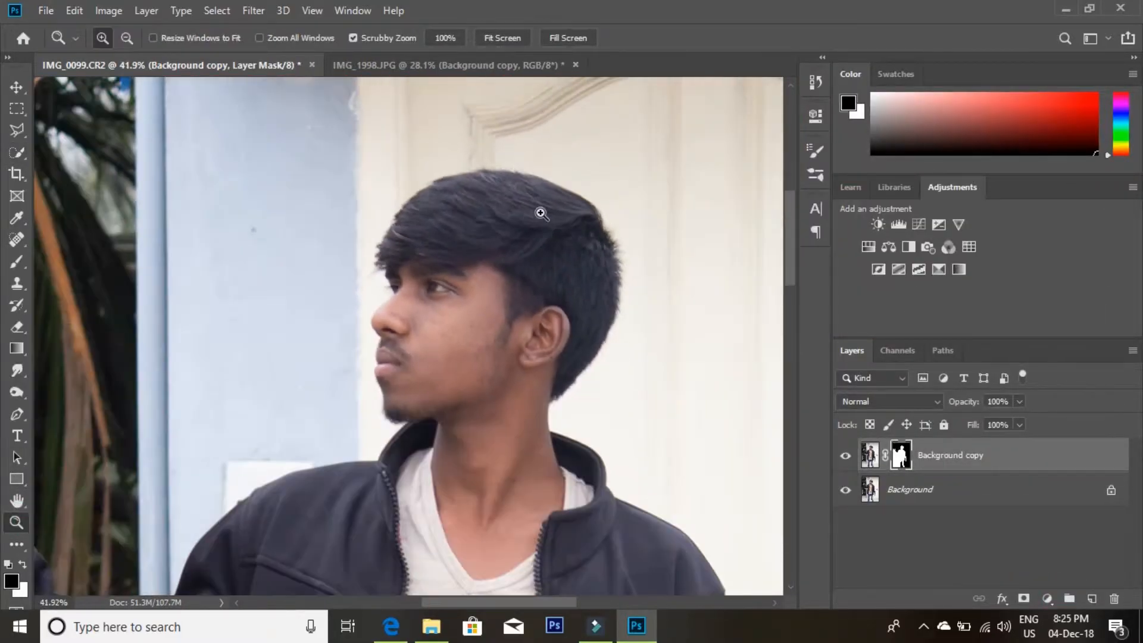
right_click(550, 202)
left_click(590, 212)
left_click(845, 490)
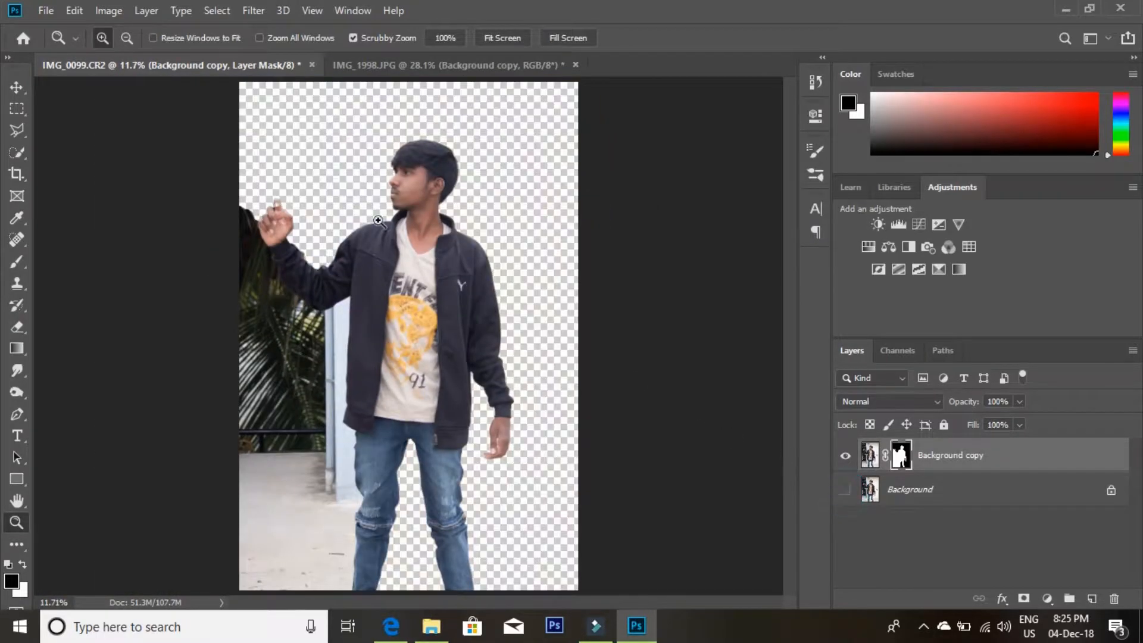
- Trace the sleeve edge of the raised arm with the Polygonal Lasso to select the leftover background beside it
left_click_drag(409, 145, 467, 145)
mouse_move(199, 280)
left_mouse_down()
mouse_move(248, 358)
mouse_move(228, 355)
left_mouse_up()
left_click(17, 131)
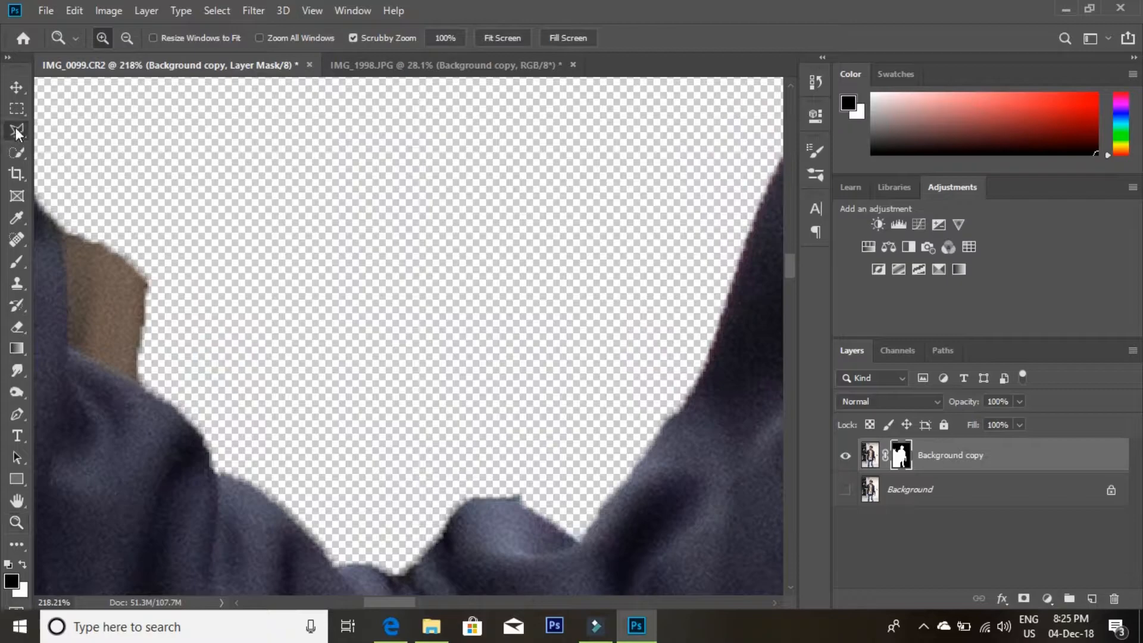
left_click_drag(161, 379, 194, 334)
left_click(209, 359)
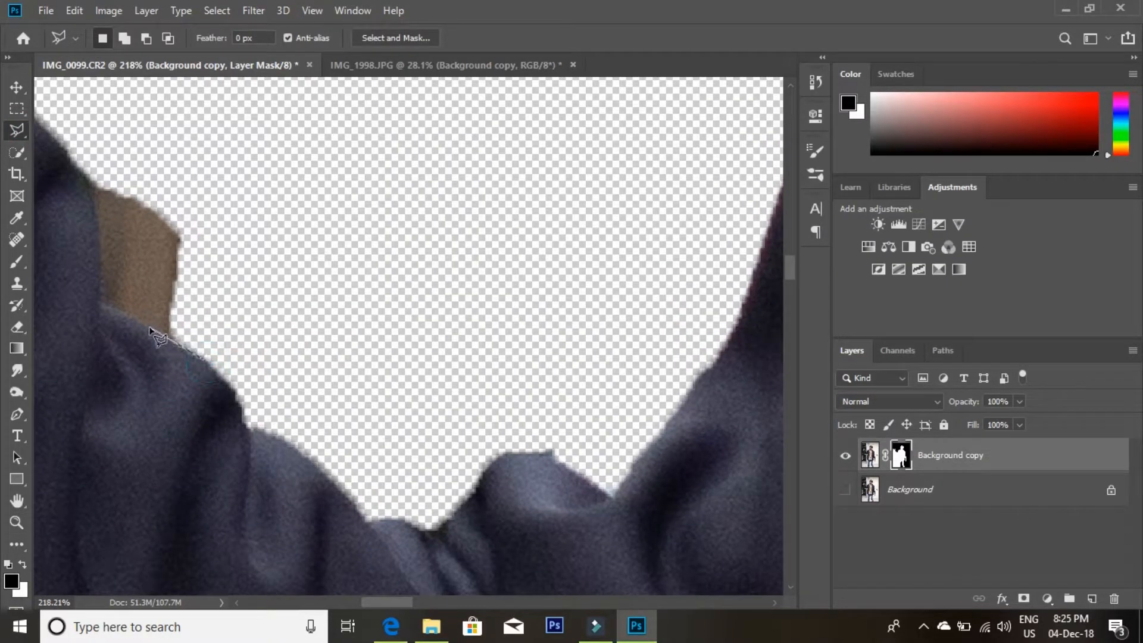
left_click(100, 298)
left_click(97, 212)
left_click(89, 172)
left_click_drag(89, 172, 134, 234)
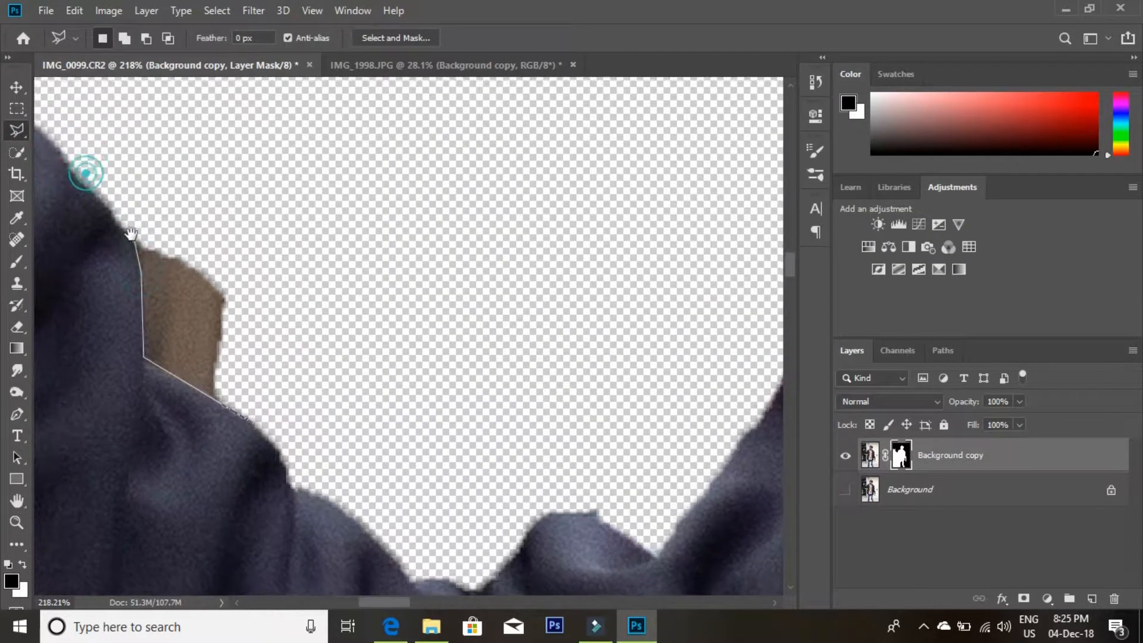
left_click_drag(84, 177, 138, 267)
left_click(141, 269)
left_click(113, 237)
left_click(80, 207)
left_click_drag(64, 209, 212, 284)
left_click(174, 272)
left_click(146, 259)
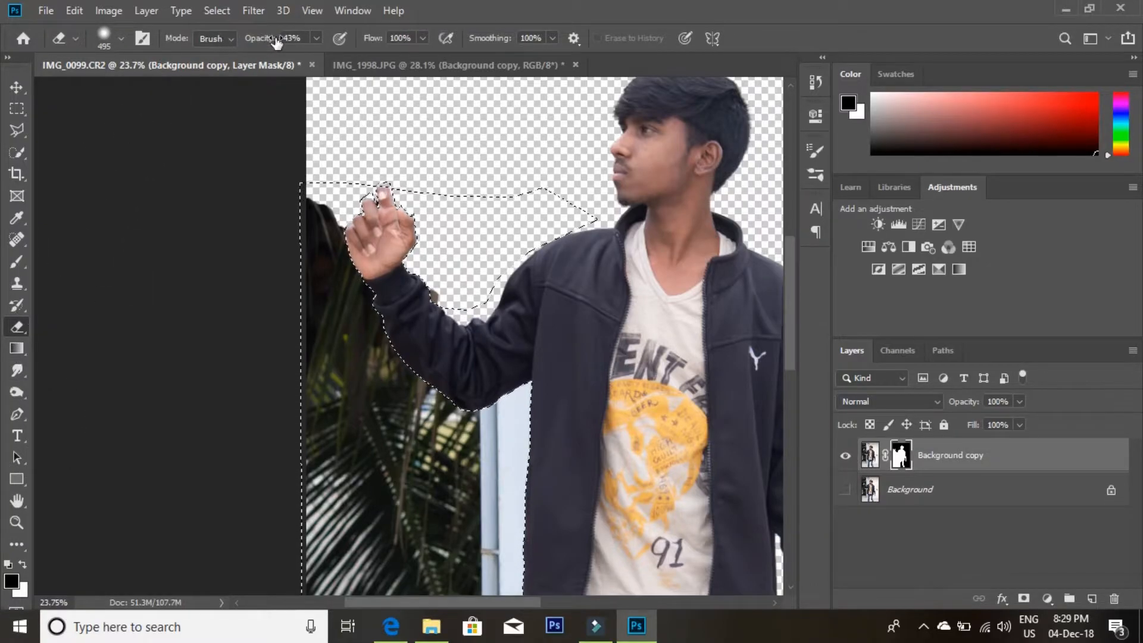
- Erase the leftover palm and wall areas inside the selection from the Background copy layer's image
left_click(223, 37)
left_click(223, 37)
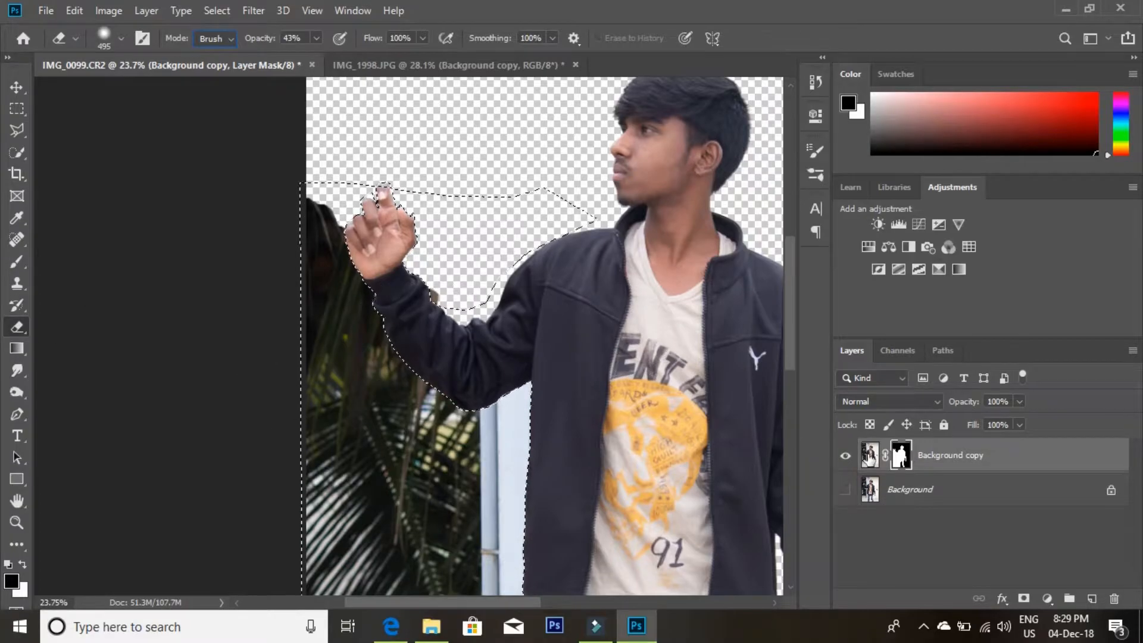
left_click(870, 455)
mouse_move(320, 230)
left_mouse_down()
mouse_move(391, 232)
mouse_move(310, 252)
mouse_move(327, 133)
left_mouse_up()
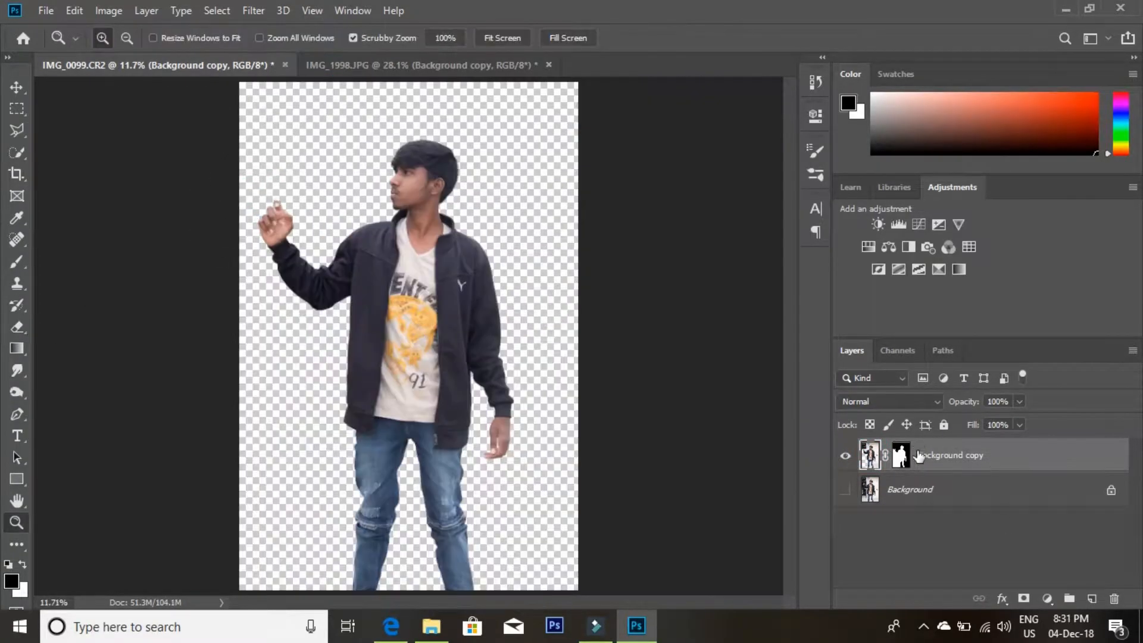
left_click(901, 454)
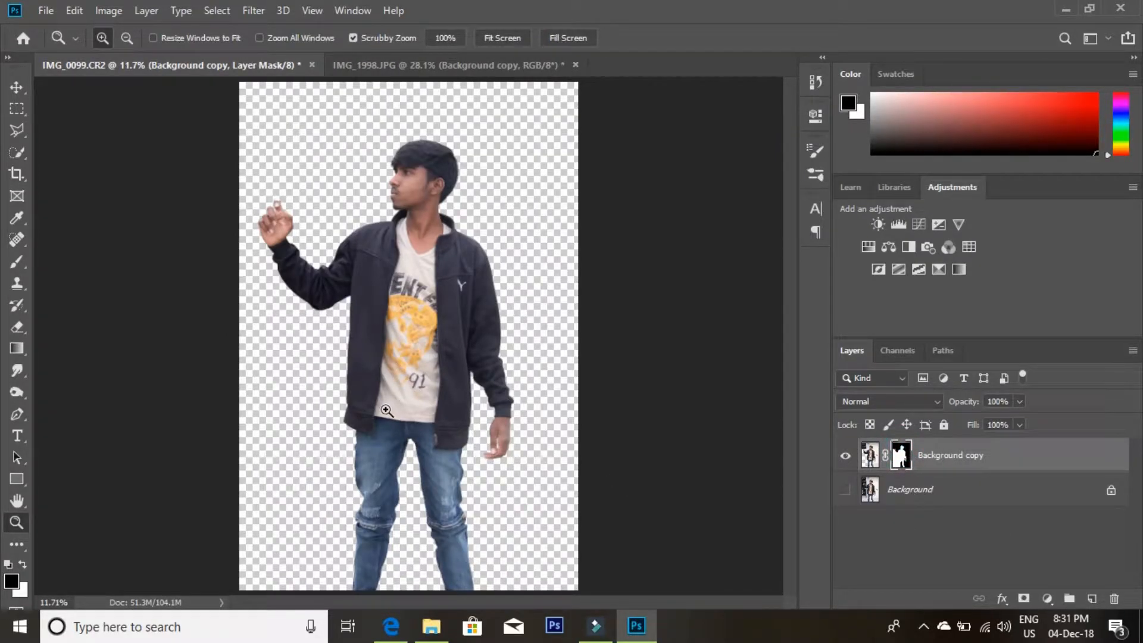
right_click(426, 273)
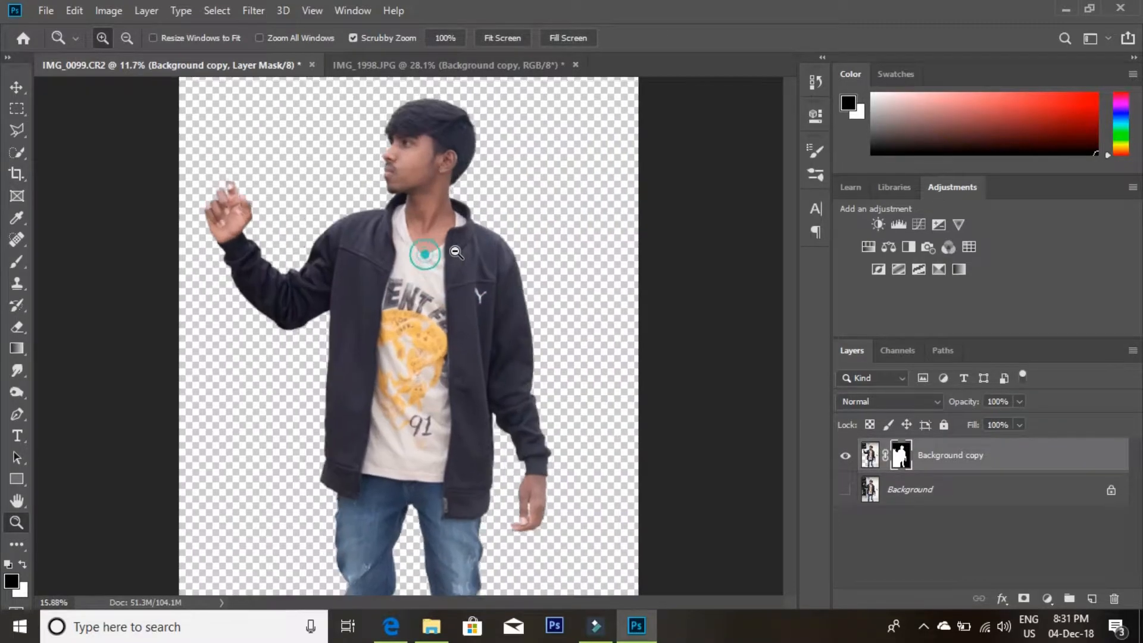
right_click(456, 246)
left_click(480, 256)
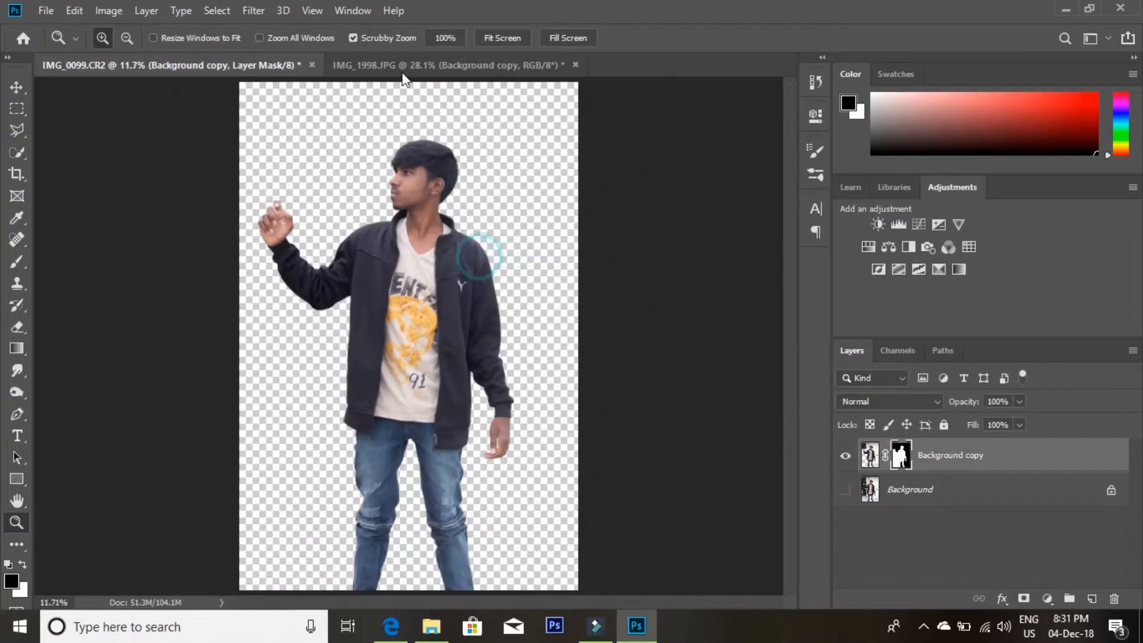
- Bring the Battlegrounds scene from IMG_1998.JPG into IMG_0099.CR2 and scale it to 240.37% to cover the canvas
left_click(455, 69)
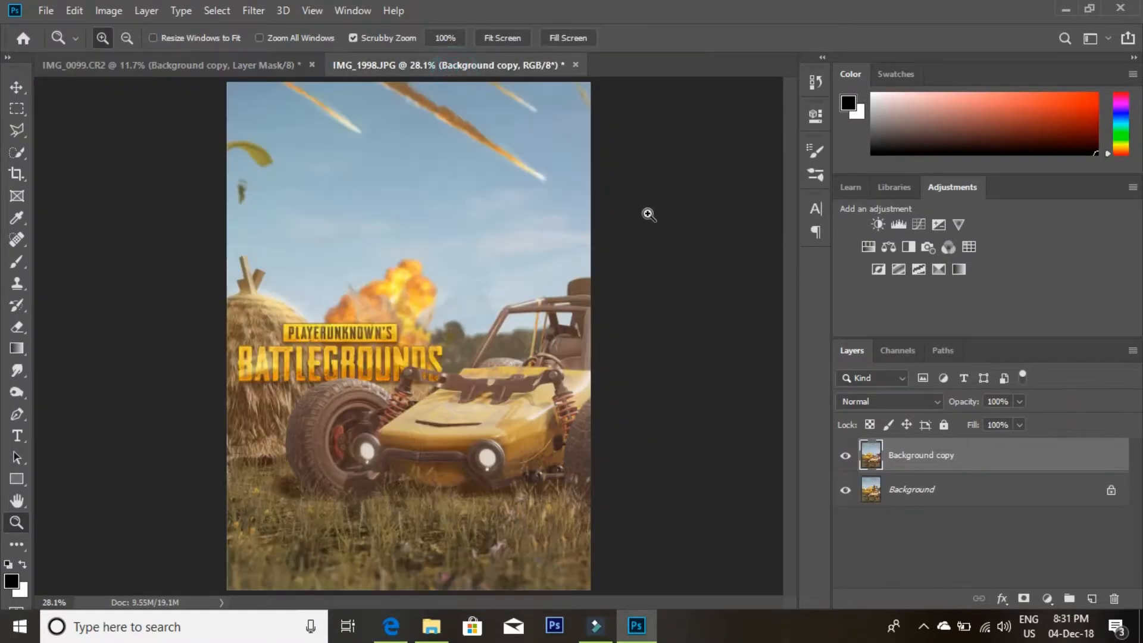
key("v")
left_click_drag(306, 215, 315, 187)
left_click_drag(392, 291, 691, 533)
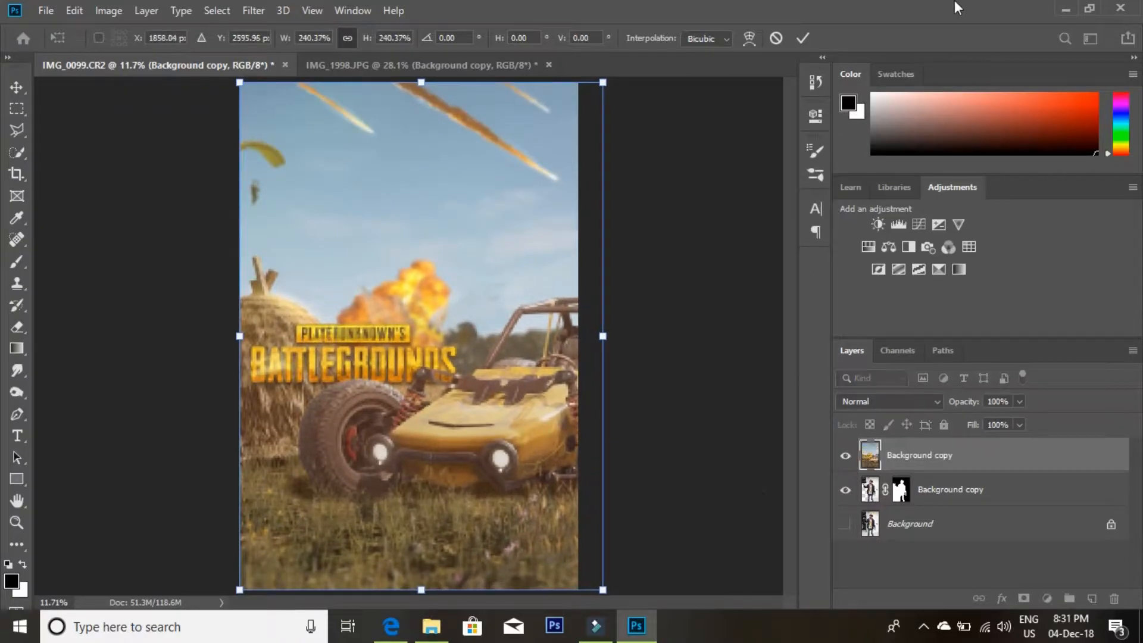
left_click(803, 38)
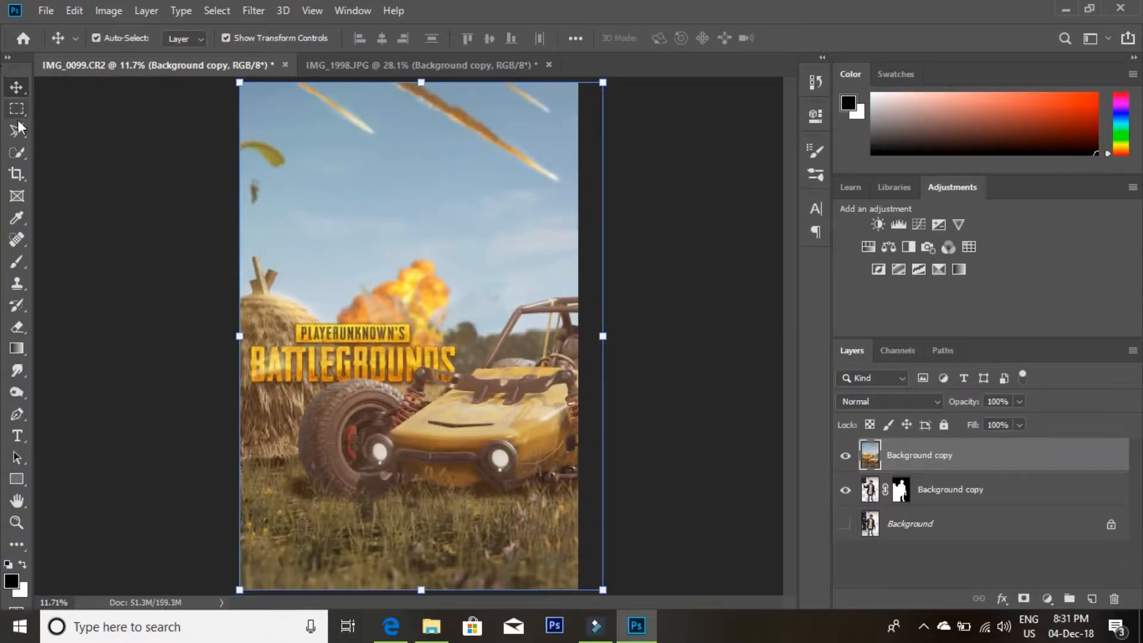
- Extend the canvas with the Crop tool to the Battlegrounds scene's full width and place the scene layer below the person layer
left_click(18, 173)
left_click_drag(583, 335, 600, 343)
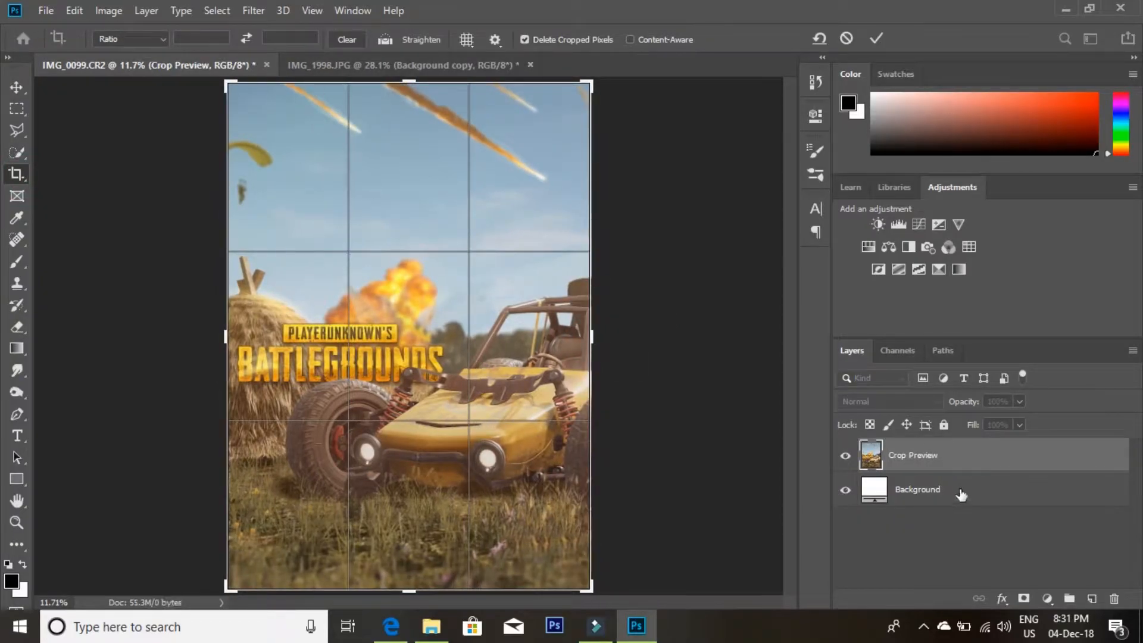
left_click(876, 39)
left_click_drag(1000, 464, 995, 500)
left_click(920, 459)
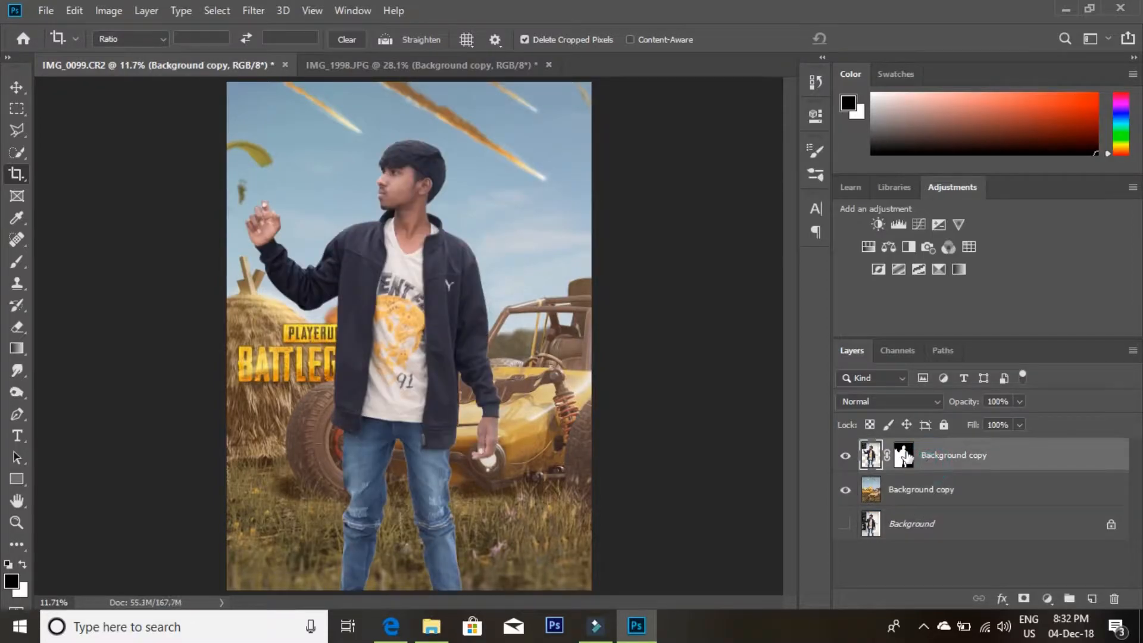
- Target the person layer's mask and set the Brush's blending mode to Soft Light for refining the hair edge
left_click(904, 456)
left_click(18, 524)
mouse_move(377, 149)
left_mouse_down()
mouse_move(469, 200)
mouse_move(422, 261)
mouse_move(500, 235)
mouse_move(482, 194)
mouse_move(388, 309)
left_mouse_up()
left_click(17, 264)
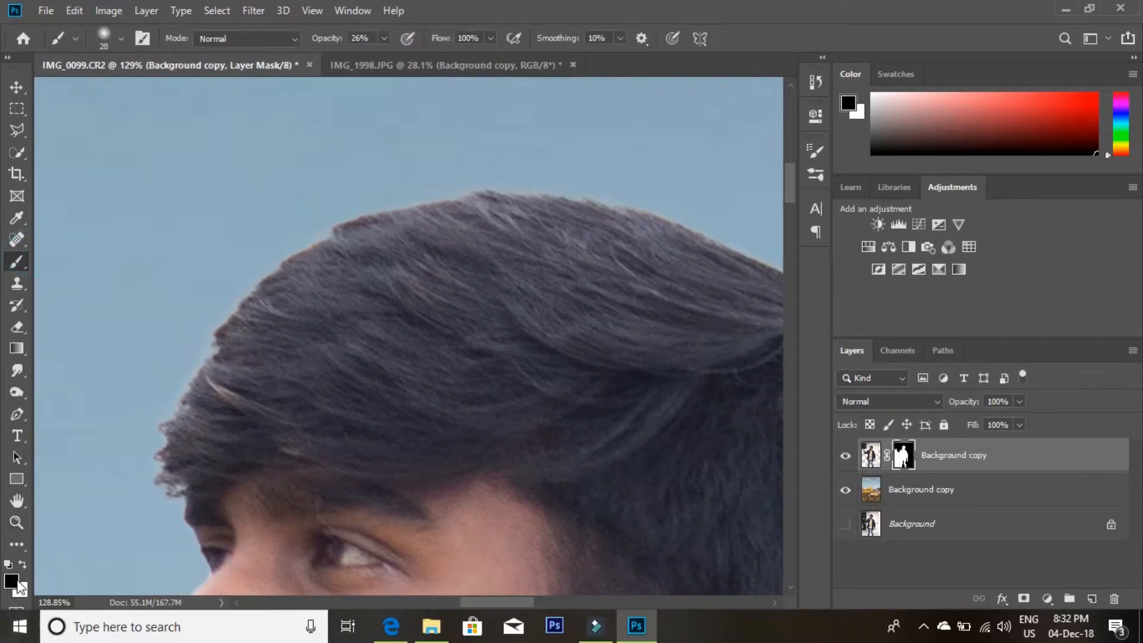
left_click(294, 40)
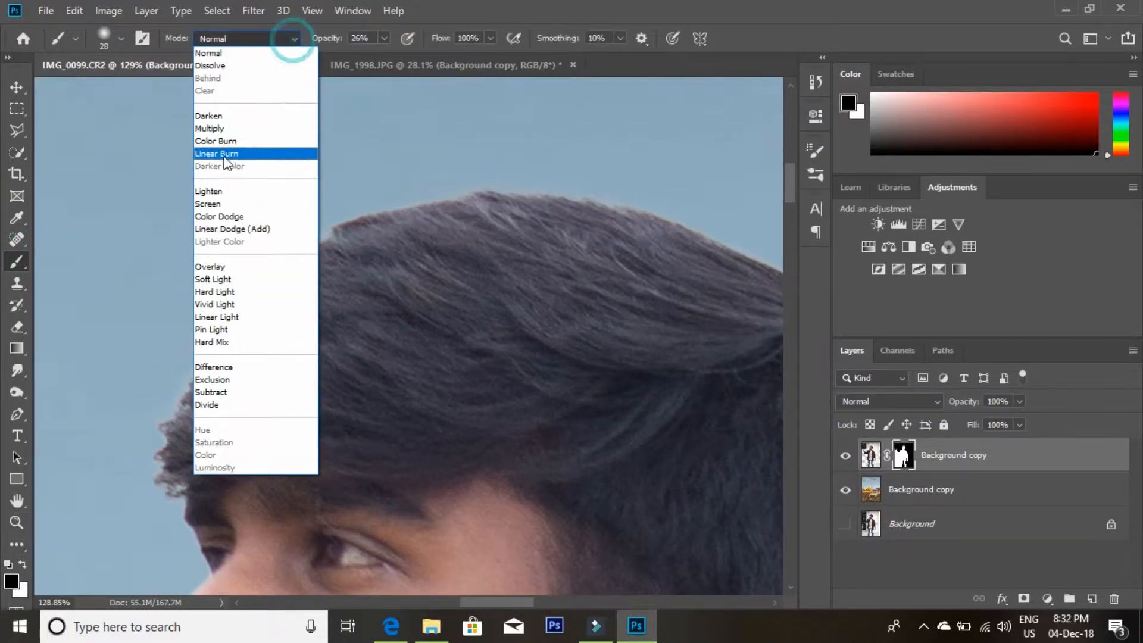
left_click(226, 214)
left_click(293, 39)
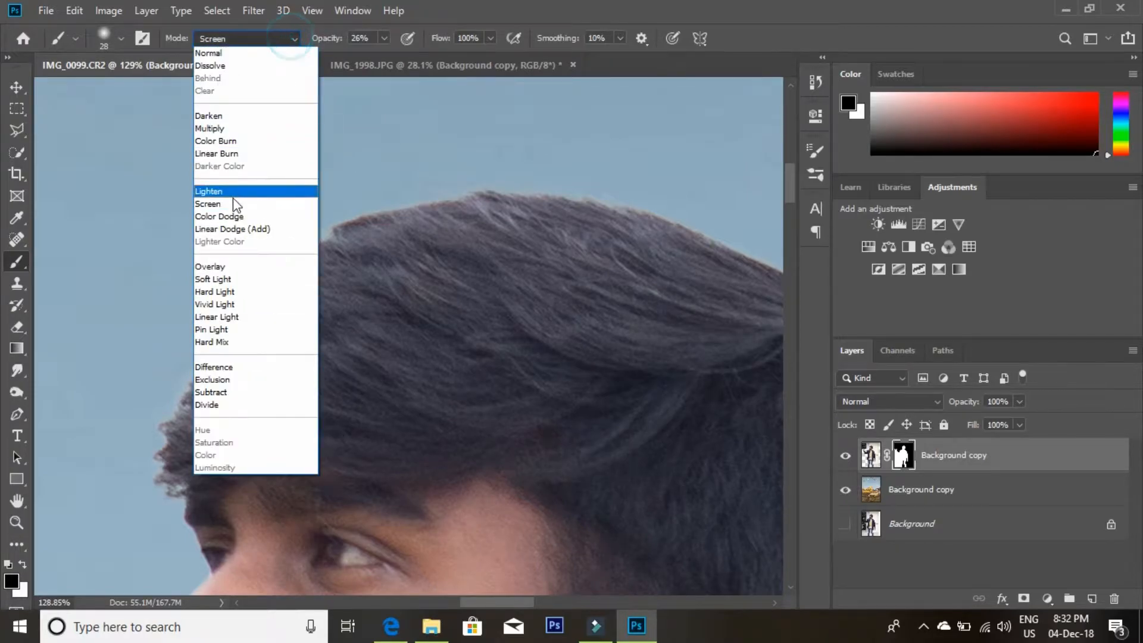
left_click(230, 281)
- Paint black on the mask along the fringe and the top of the head to soften the hair outline
scroll(167, 375, "down", 3)
mouse_move(167, 375)
left_mouse_down()
mouse_move(152, 379)
mouse_move(153, 334)
left_mouse_up()
mouse_move(256, 213)
left_mouse_down()
mouse_move(256, 239)
mouse_move(201, 330)
left_mouse_up()
left_click_drag(390, 219, 311, 243)
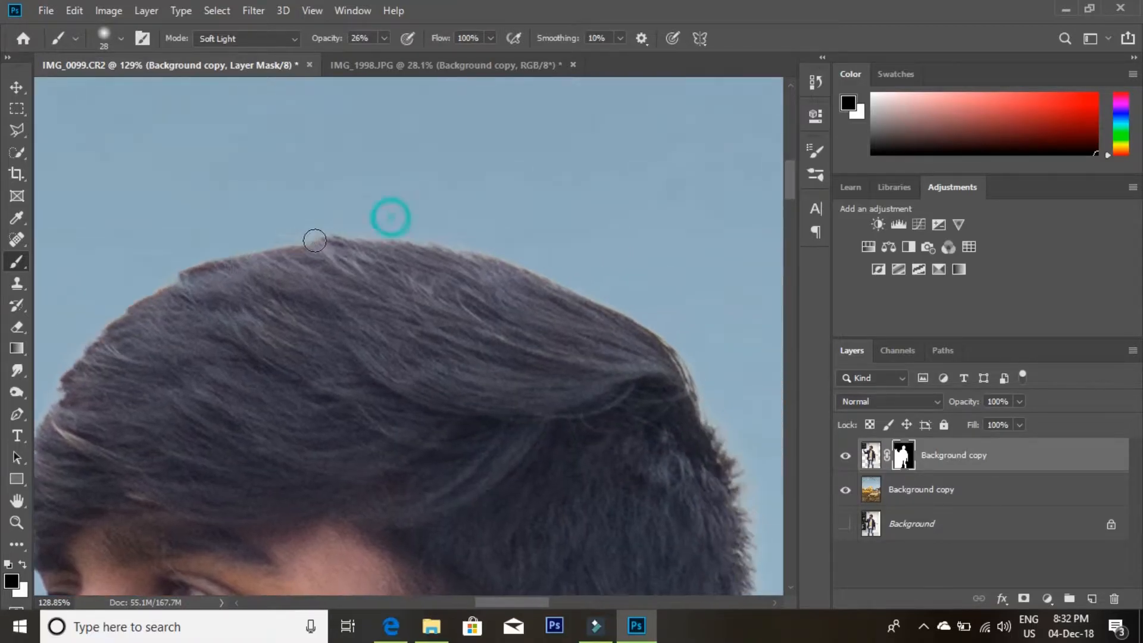
left_click_drag(382, 249, 431, 245)
mouse_move(429, 240)
left_mouse_down()
mouse_move(513, 275)
mouse_move(467, 253)
left_mouse_up()
mouse_move(405, 221)
left_mouse_down()
mouse_move(515, 267)
mouse_move(288, 157)
left_mouse_up()
- Paint black on the mask down the back of the head to the nape to remove the light fringe
left_click_drag(468, 280, 436, 236)
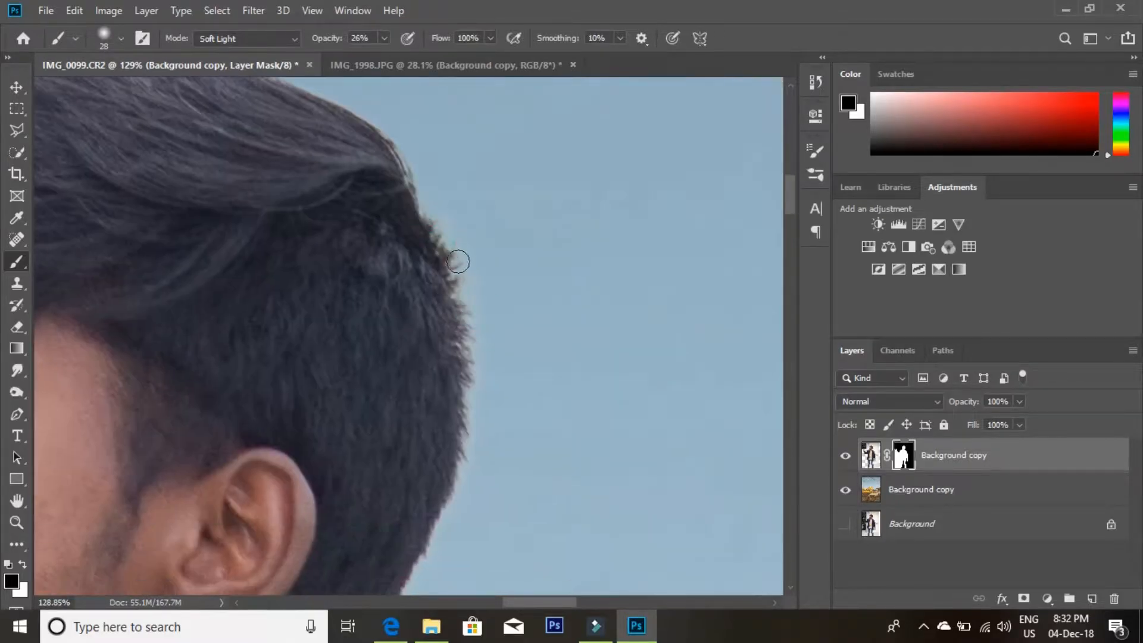
left_click_drag(474, 415, 473, 355)
left_click_drag(462, 411, 474, 287)
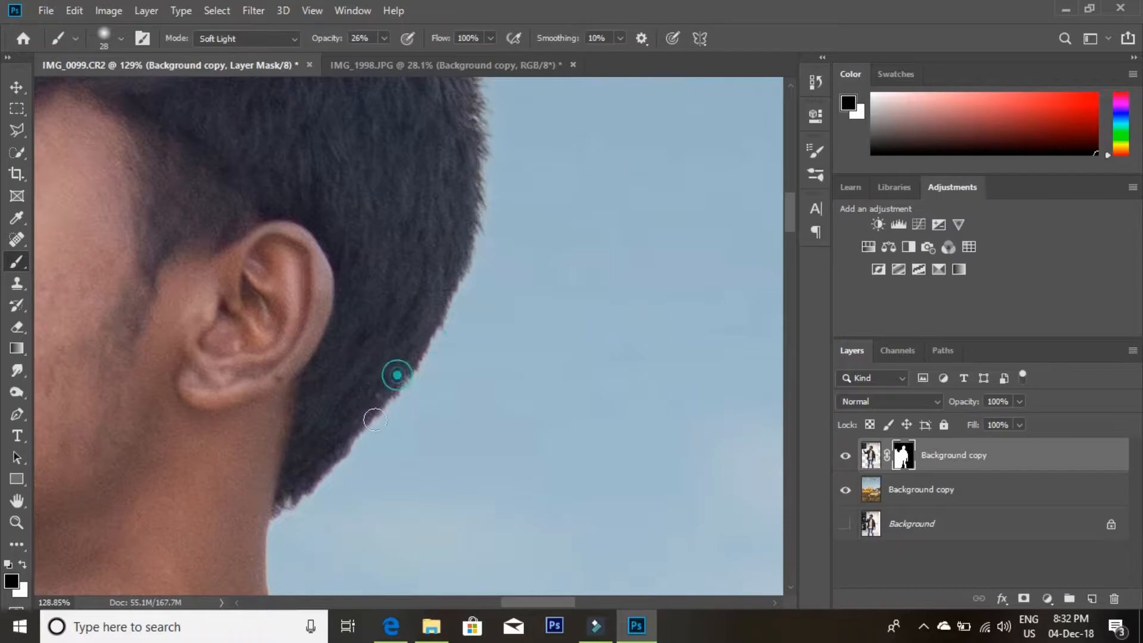
scroll(370, 417, "down", 2)
left_click_drag(340, 382, 311, 452)
- Refine the mask along the chin, face profile and forehead hair tips with black paint, then fit the whole image in view
left_click_drag(276, 400, 536, 357)
left_click_drag(302, 369, 304, 365)
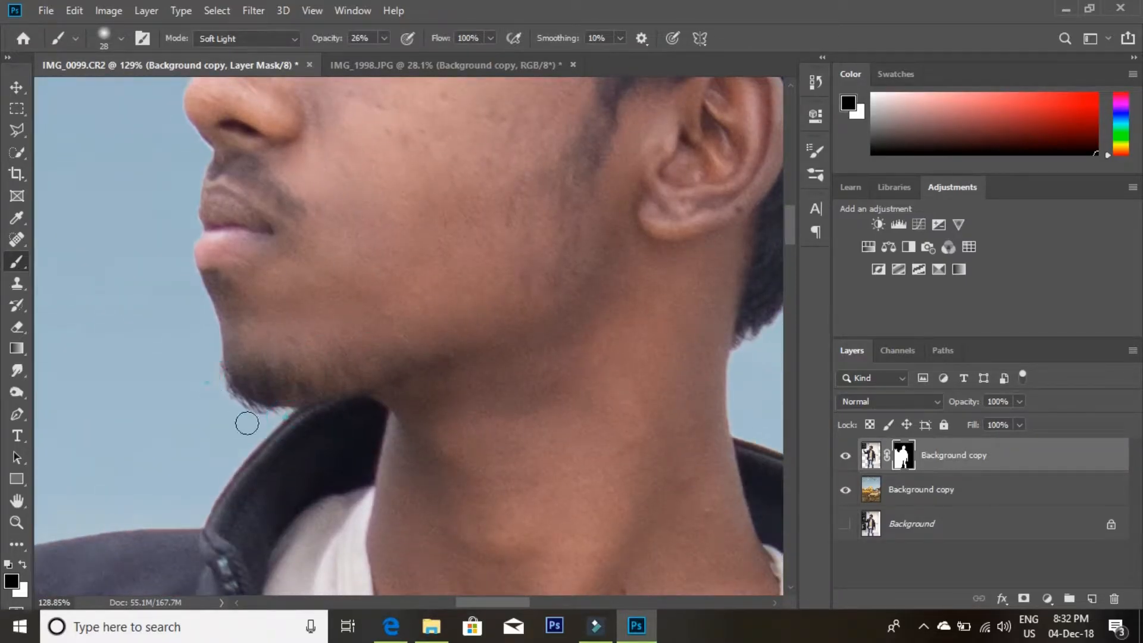
scroll(275, 421, "down", 3)
left_click(332, 340)
left_click_drag(250, 114, 221, 322)
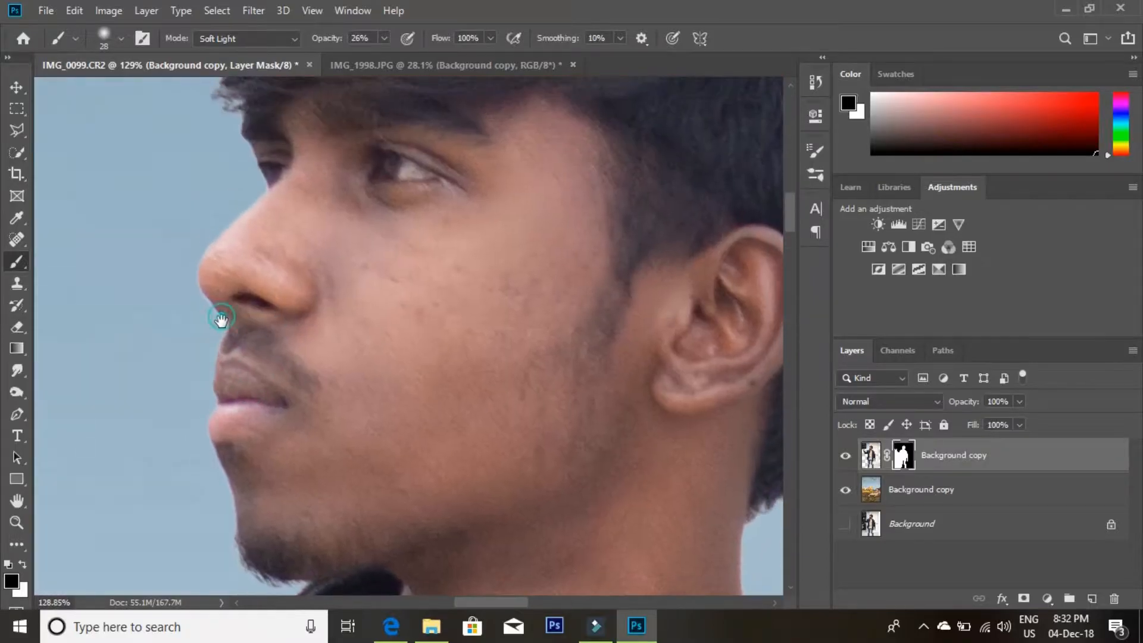
left_click(205, 414)
scroll(199, 387, "up", 3)
left_click(191, 401)
scroll(256, 399, "up", 3)
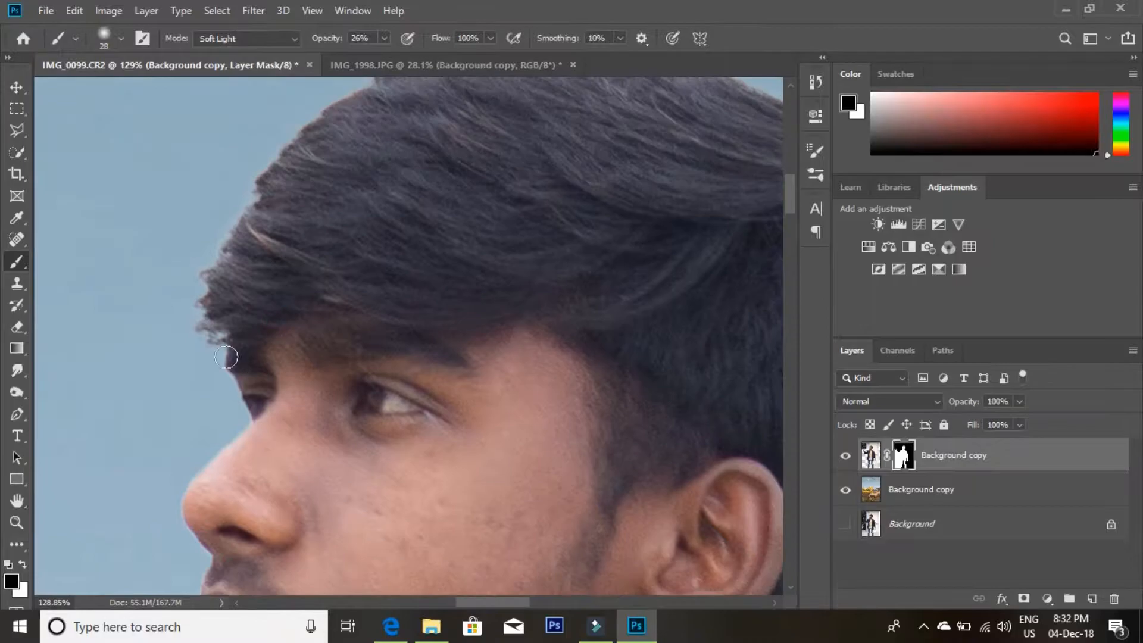
left_click(205, 324)
key("z")
right_click(268, 407)
left_click(301, 417)
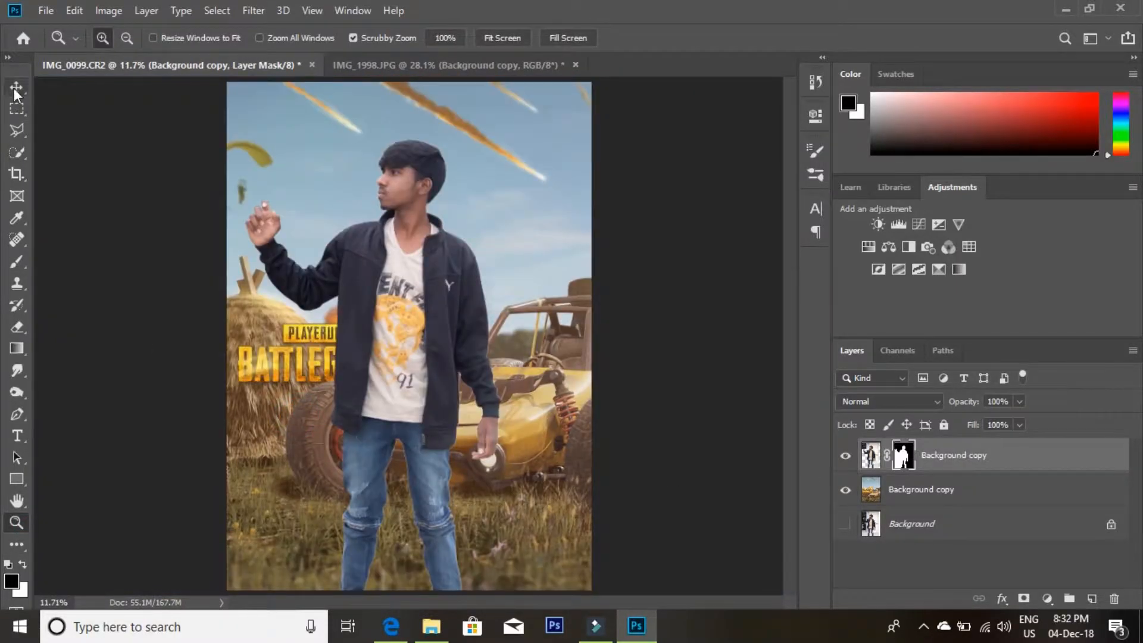
- Apply Shadows/Highlights to the person layer's image with Shadows at 0% and Highlights at 3%
left_click(975, 456)
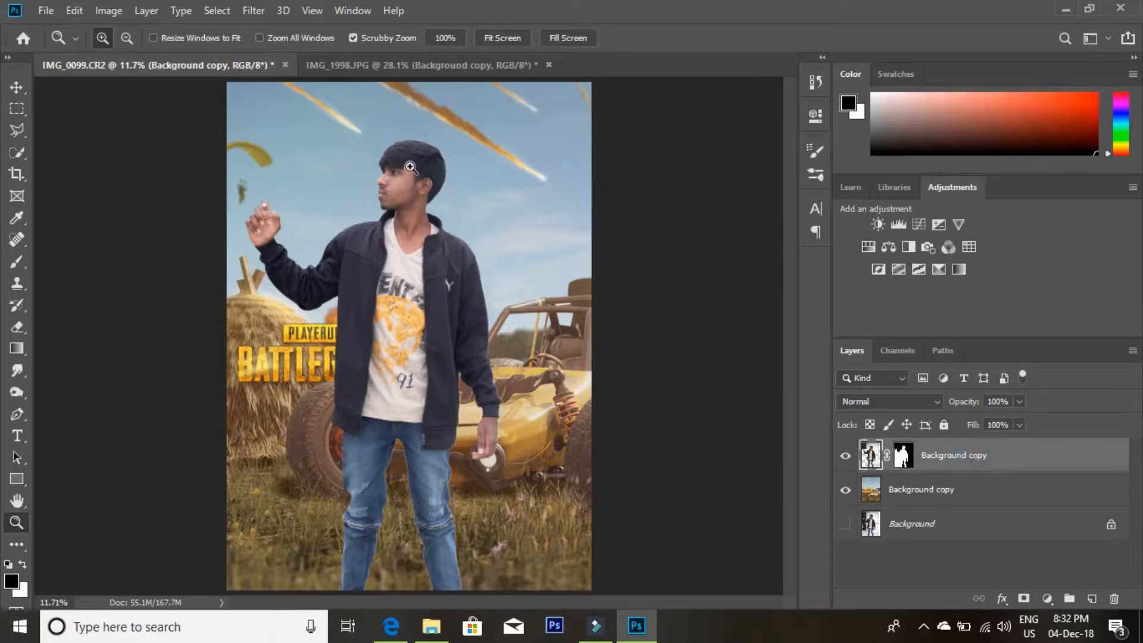
left_click(97, 10)
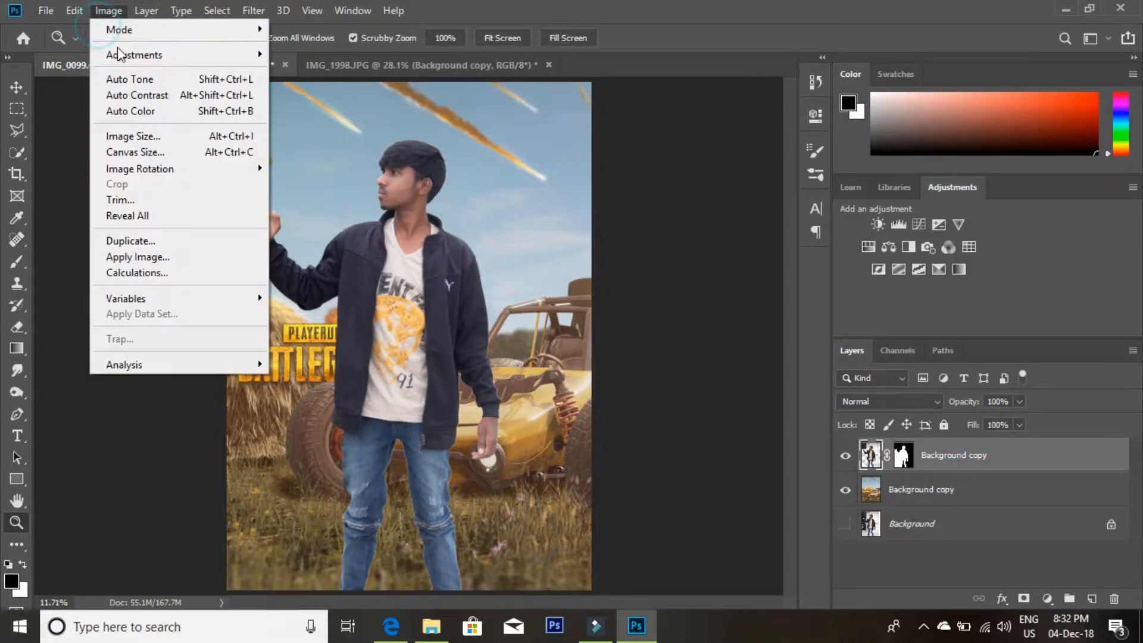
mouse_move(117, 49)
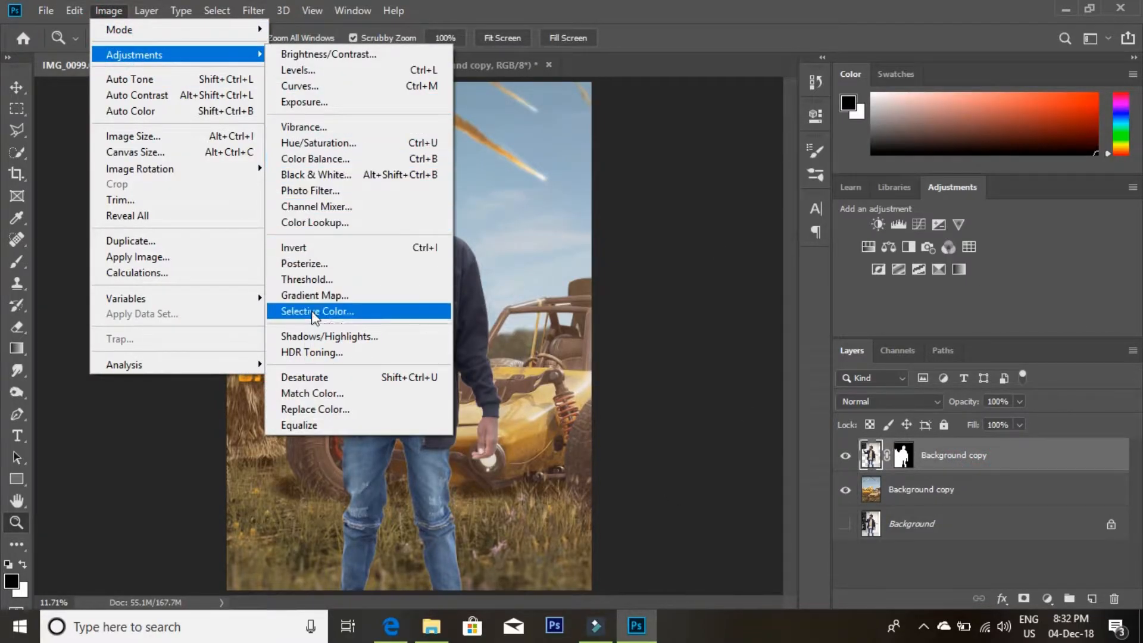
left_click(321, 336)
left_click_drag(763, 177, 723, 177)
mouse_move(723, 231)
left_mouse_down()
mouse_move(749, 228)
mouse_move(728, 229)
left_mouse_up()
left_click_drag(728, 230, 727, 231)
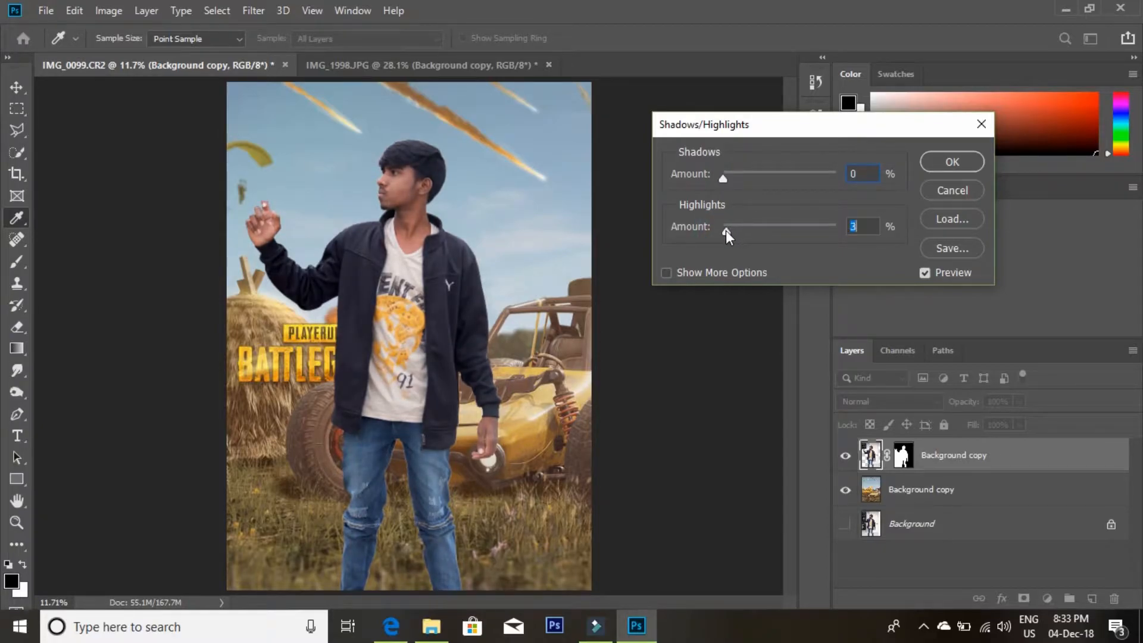
left_click(951, 163)
key("z")
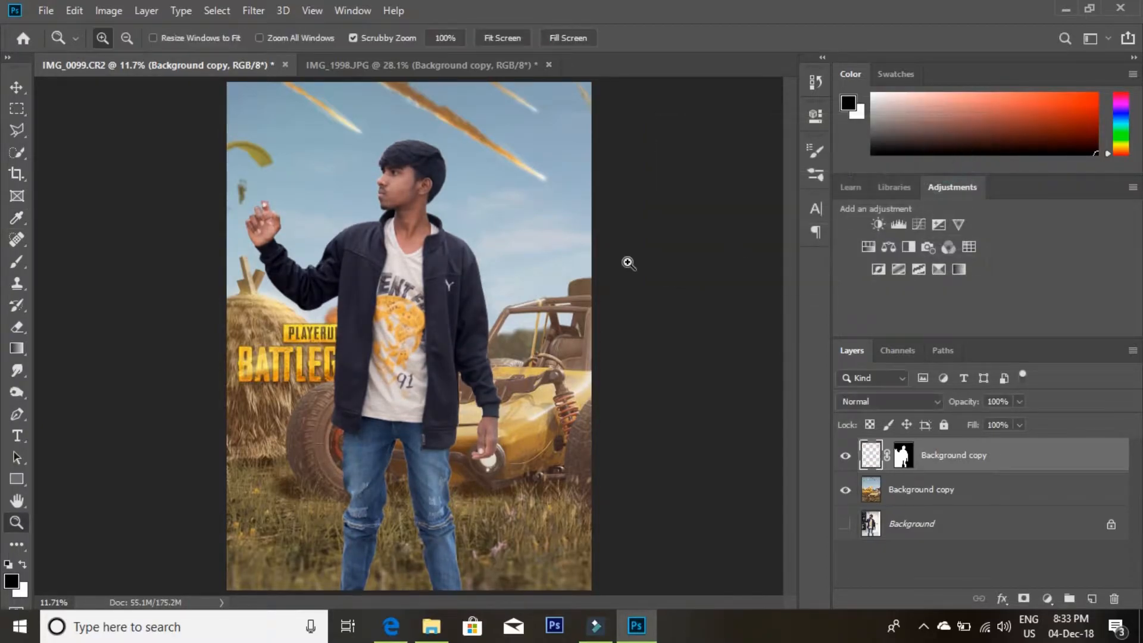
left_click(820, 57)
left_click(619, 276)
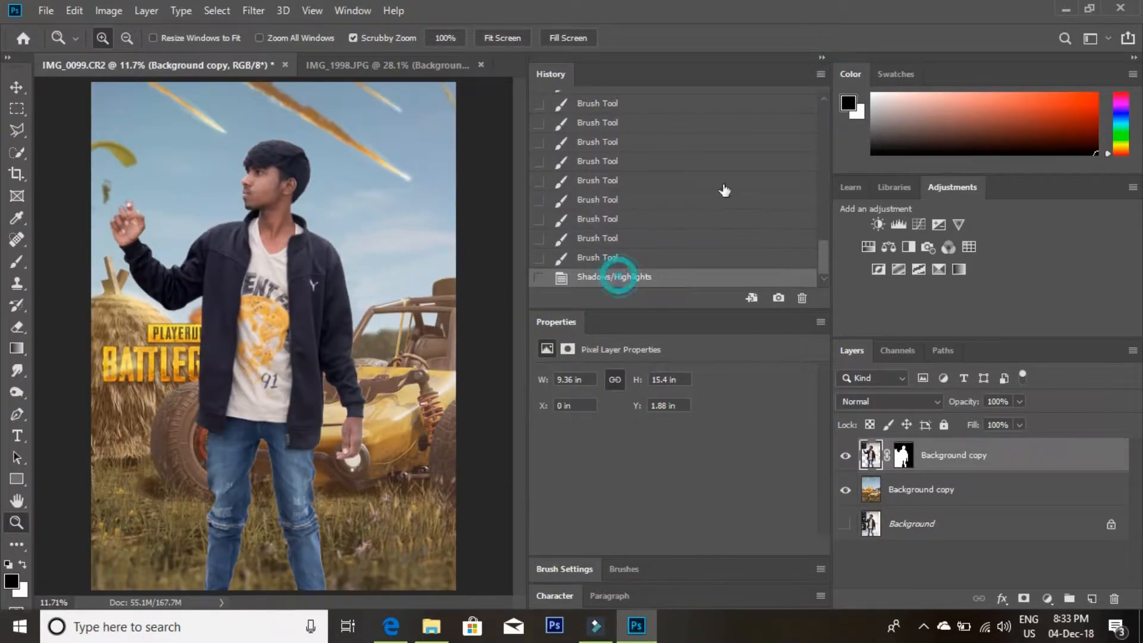
left_click(822, 58)
- Start a Selective Color adjustment on the person layer, setting Black to -13% in the Reds and fine-tuning their Yellow amount
left_click(398, 146)
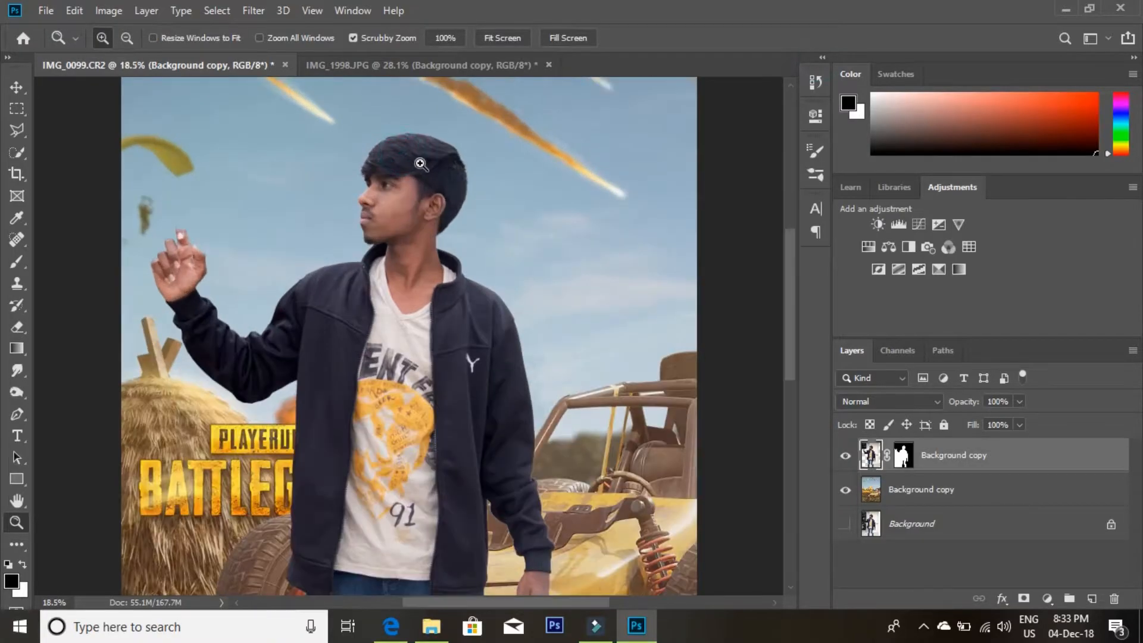
left_click(104, 11)
left_click(120, 52)
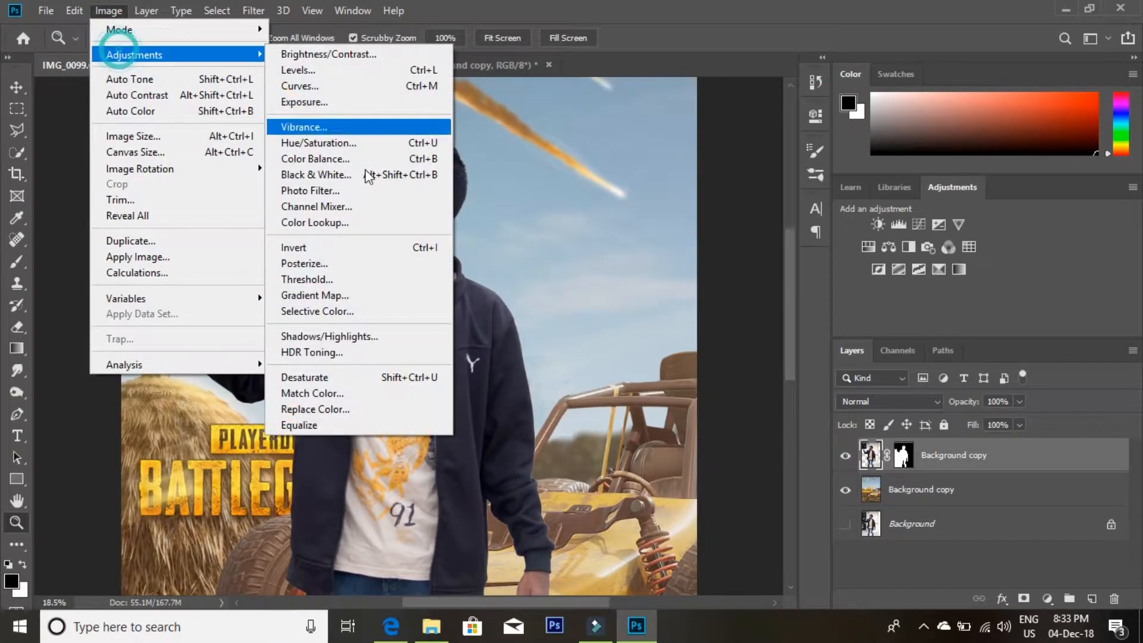
left_click(350, 316)
left_click_drag(685, 334, 683, 337)
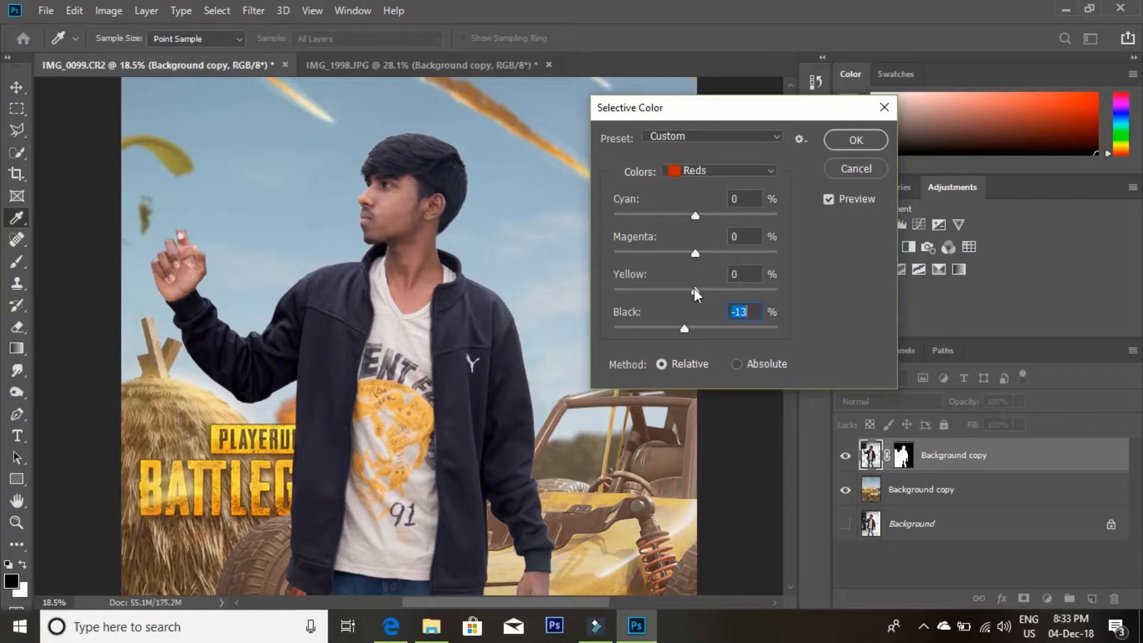
left_click_drag(703, 291, 696, 294)
- Raise the Yellow amount slightly in the Yellows range and apply the Selective Color adjustment
left_click(699, 170)
left_click(701, 206)
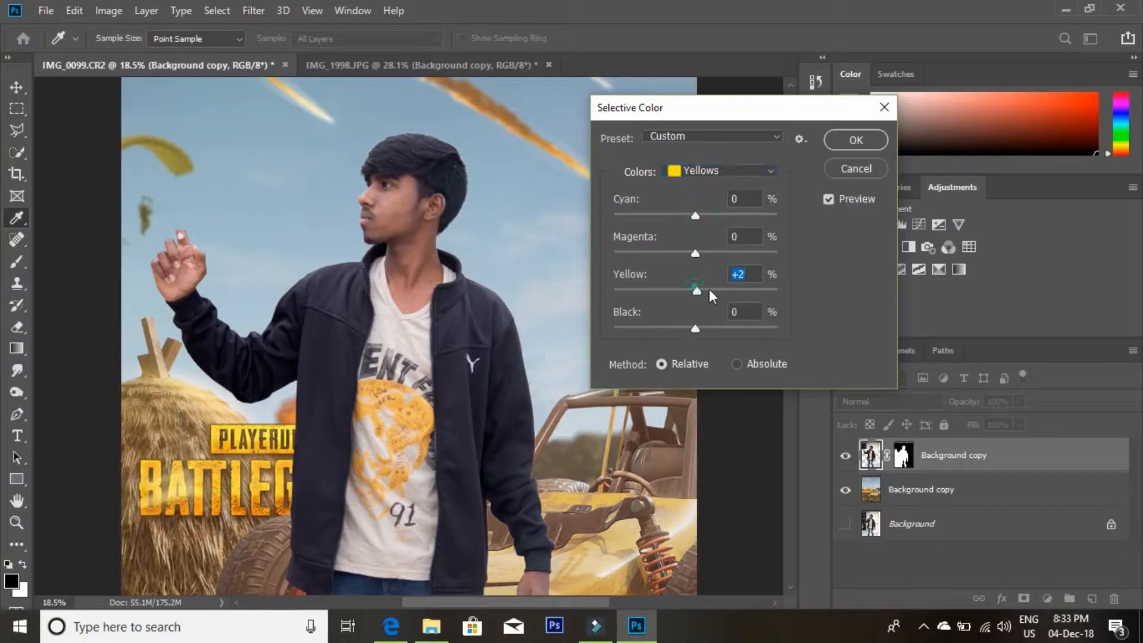
left_click_drag(711, 292, 702, 293)
left_click(839, 139)
key("z")
right_click(471, 226)
left_click(498, 253)
scroll(490, 496, "down", 5)
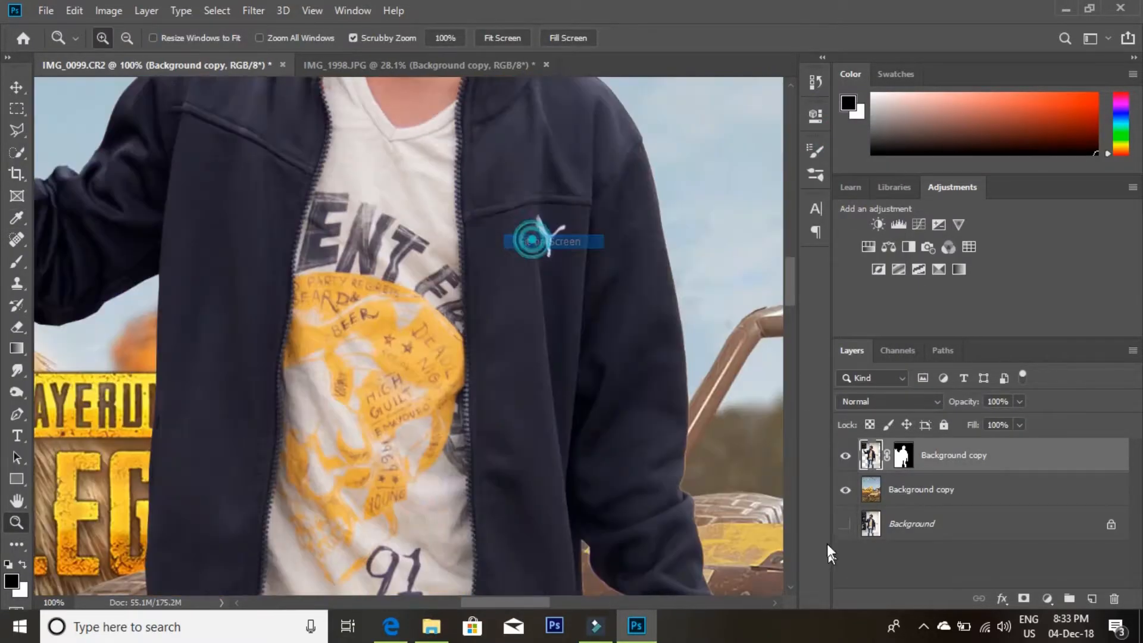
- Scale the person layer down to 46.05% and position him standing on the buggy's yellow hood
key("ctrl+t")
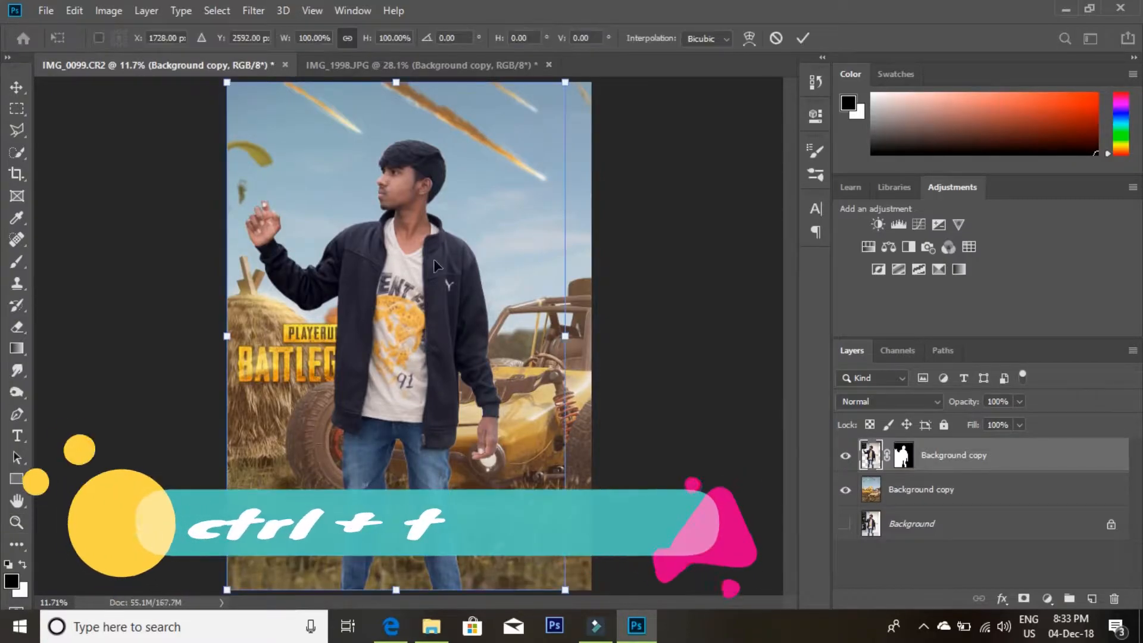
left_click_drag(566, 83, 481, 209)
left_click_drag(334, 514, 414, 405)
left_click_drag(561, 119, 487, 350)
left_click_drag(544, 189, 523, 218)
mouse_move(487, 345)
left_mouse_down()
mouse_move(484, 360)
mouse_move(481, 348)
left_mouse_up()
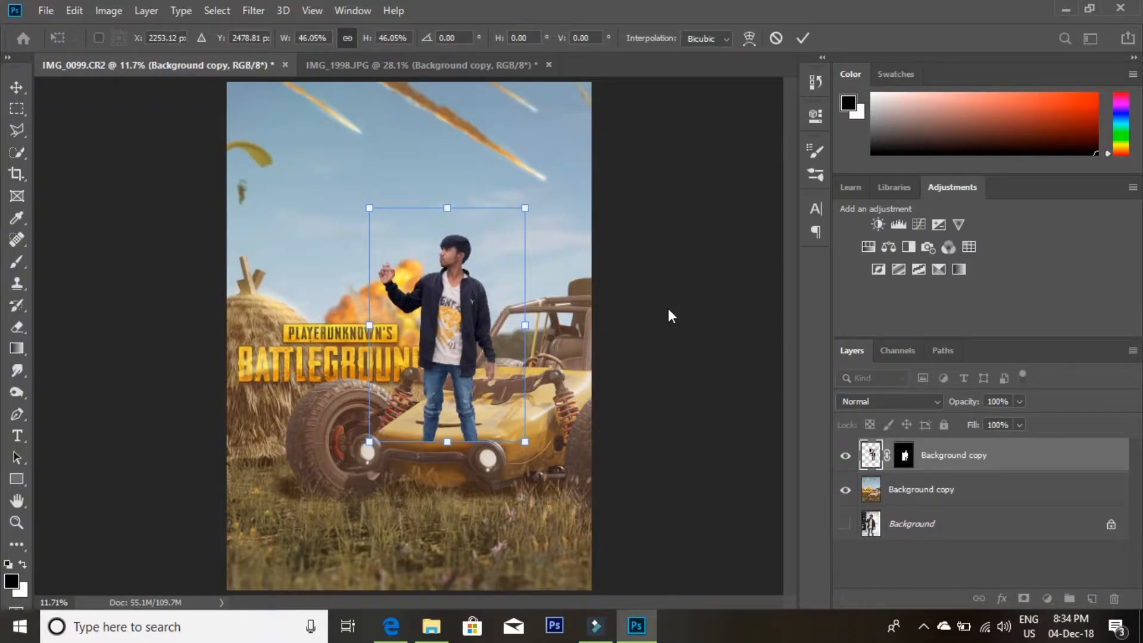
left_click(803, 38)
- Lower the person layer's opacity to 30% so the buggy parts behind his legs can be traced
key("z")
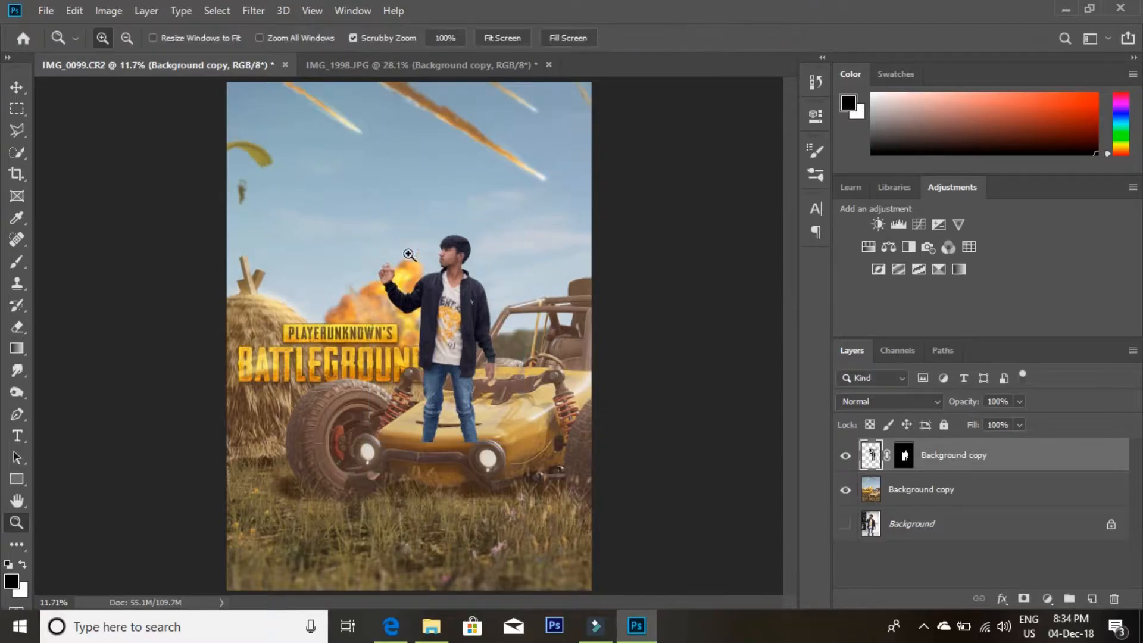
left_click_drag(442, 241, 527, 264)
left_click_drag(480, 450, 503, 448)
left_click_drag(513, 441, 502, 250)
left_click_drag(398, 420, 396, 295)
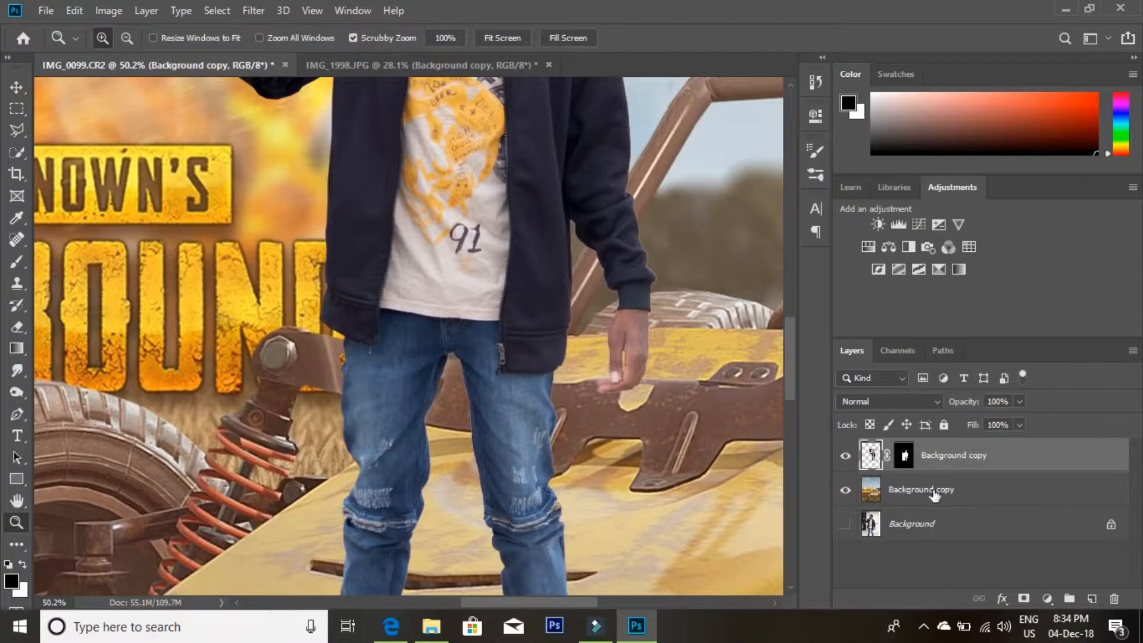
left_click(917, 490)
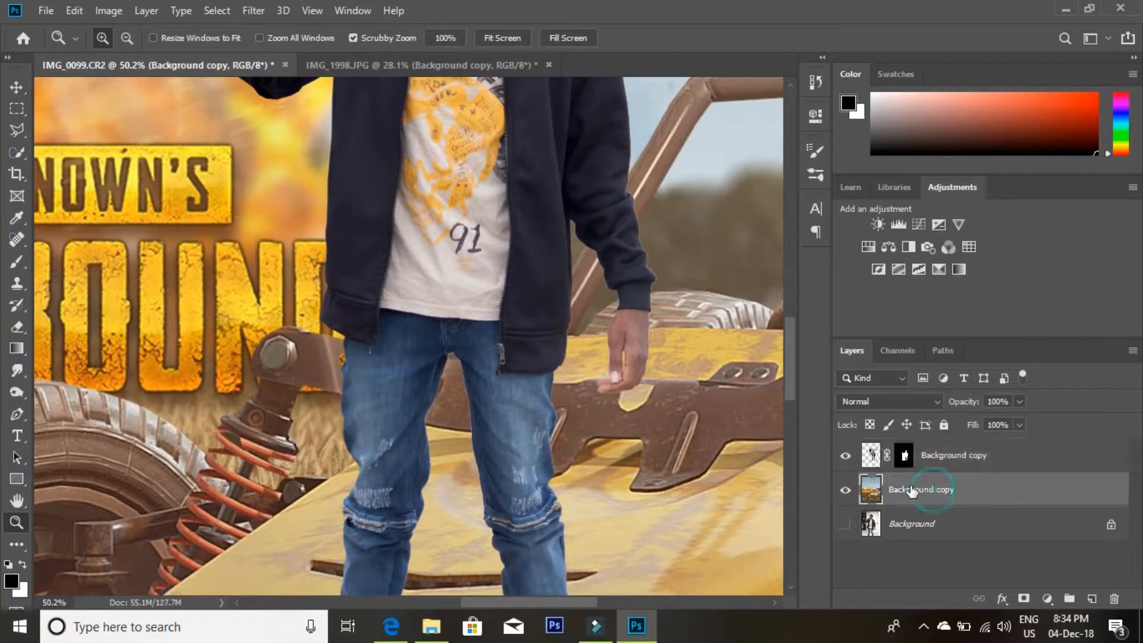
left_click(986, 465)
left_click_drag(980, 427, 967, 424)
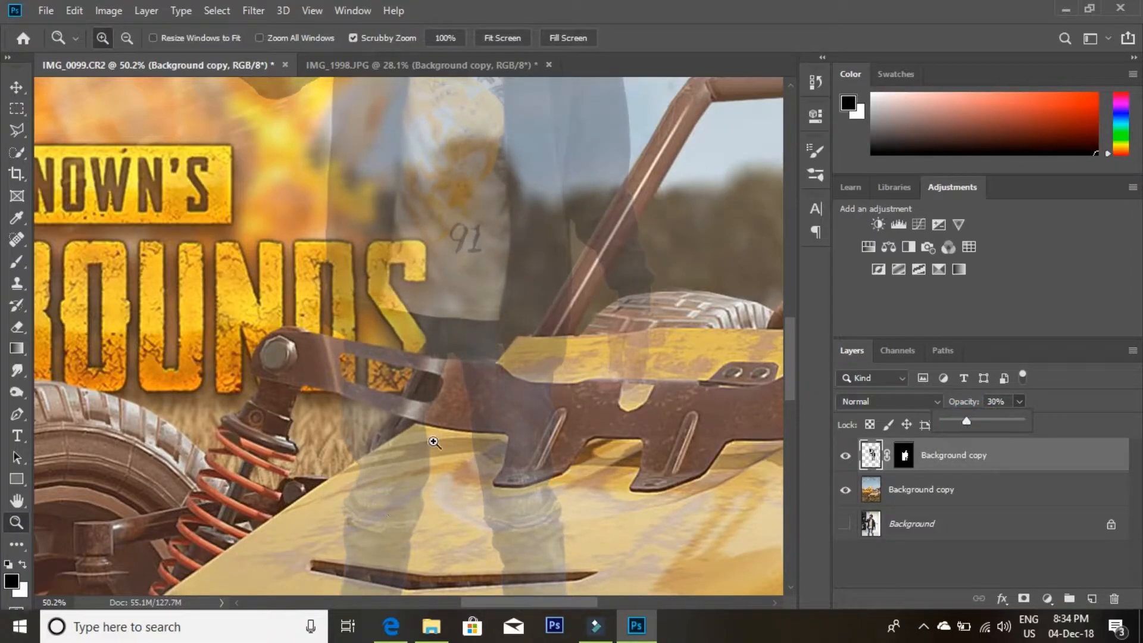
- Trace the upper edge of the buggy's suspension arm and the outer side of the roll bar with the Polygonal Lasso
left_click(16, 131)
mouse_move(259, 380)
left_mouse_down()
mouse_move(256, 344)
mouse_move(284, 327)
mouse_move(465, 362)
left_mouse_up()
left_click(475, 361)
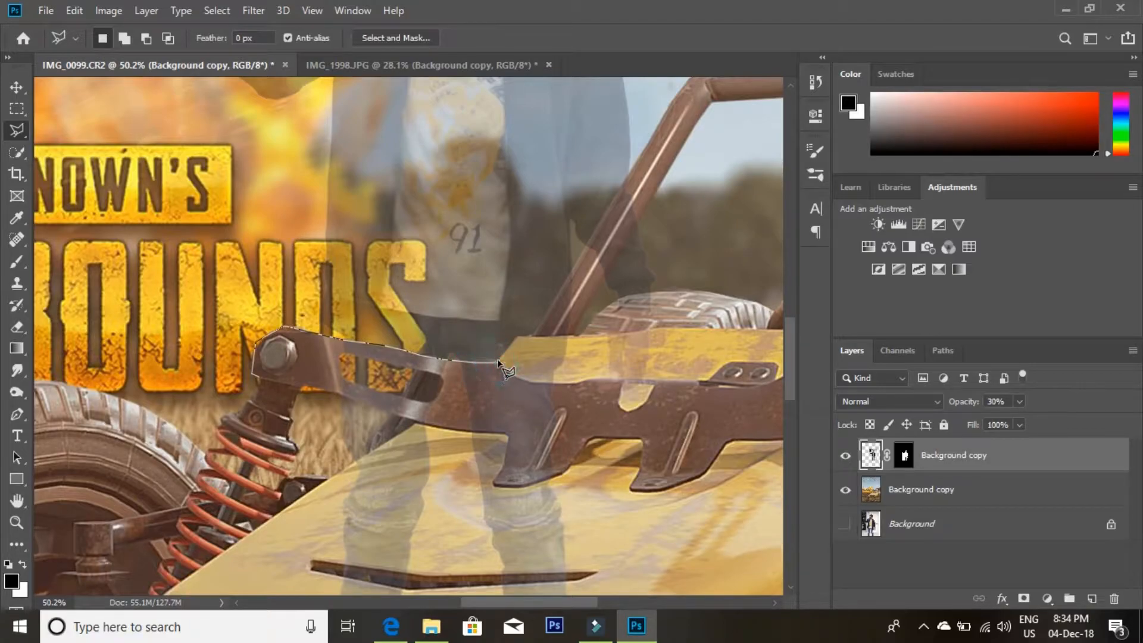
left_click(502, 356)
left_click(518, 338)
scroll(558, 280, "up", 1)
scroll(558, 280, "right", 1)
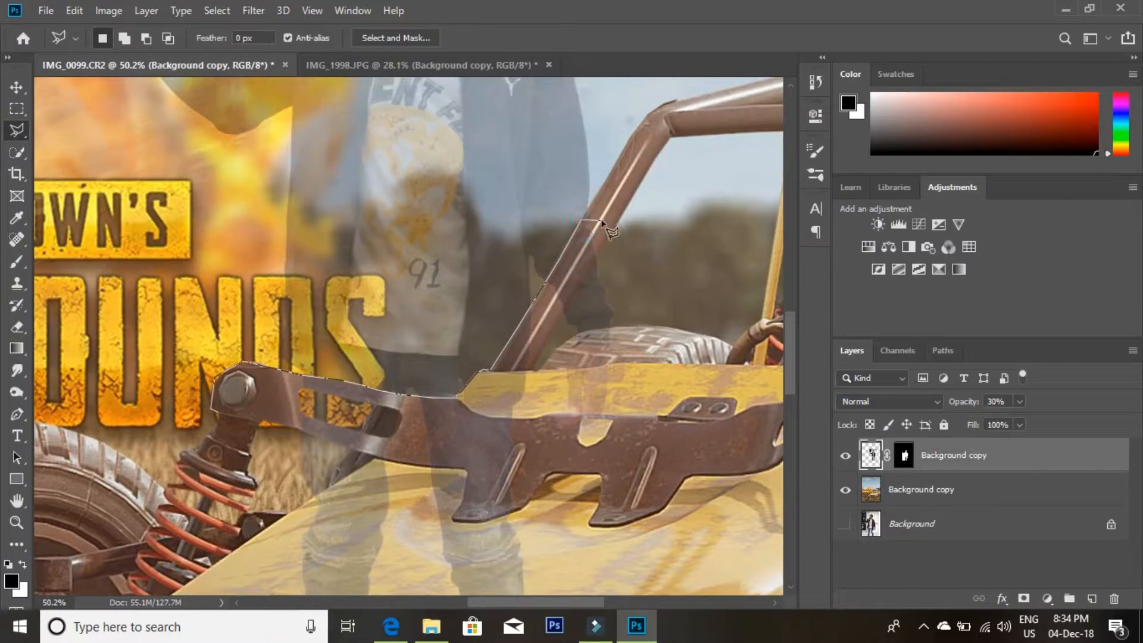
- Continue the outline down the roll bar's inner side and around the suspension arm's slot and lower edge, closing the selection
left_click(584, 275)
left_click(532, 424)
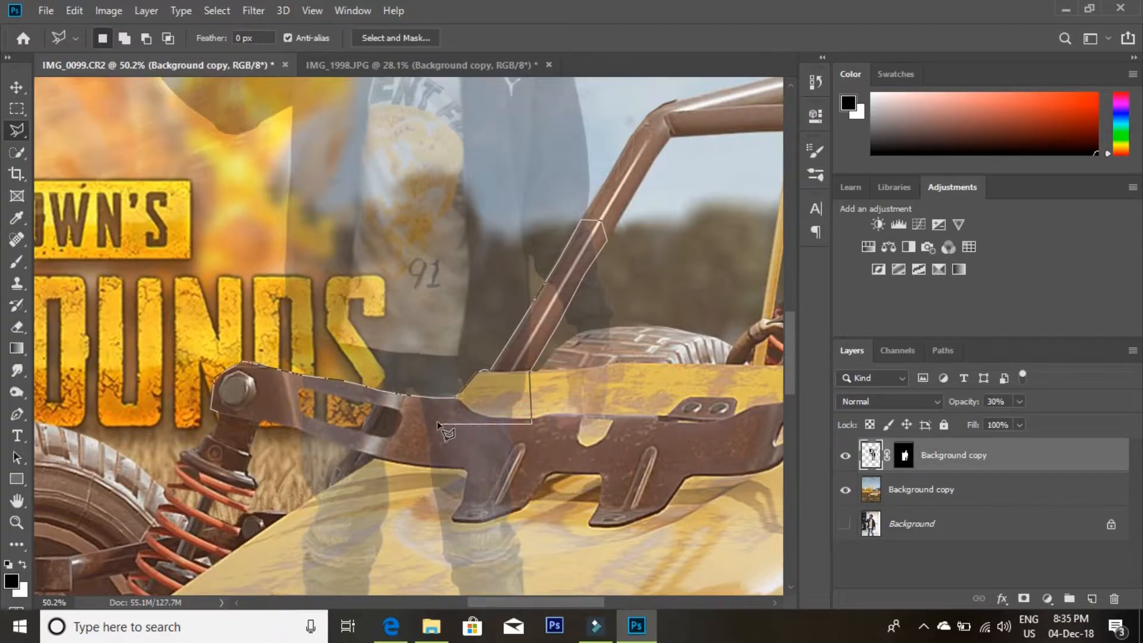
left_click(402, 410)
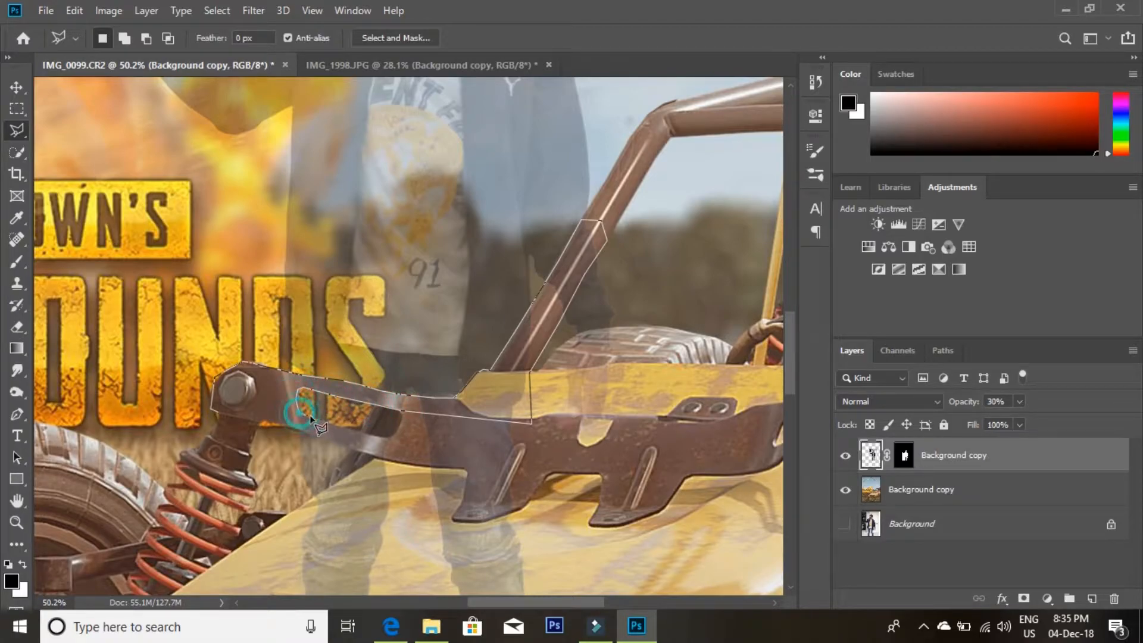
left_click(386, 434)
left_click(400, 426)
left_click(294, 431)
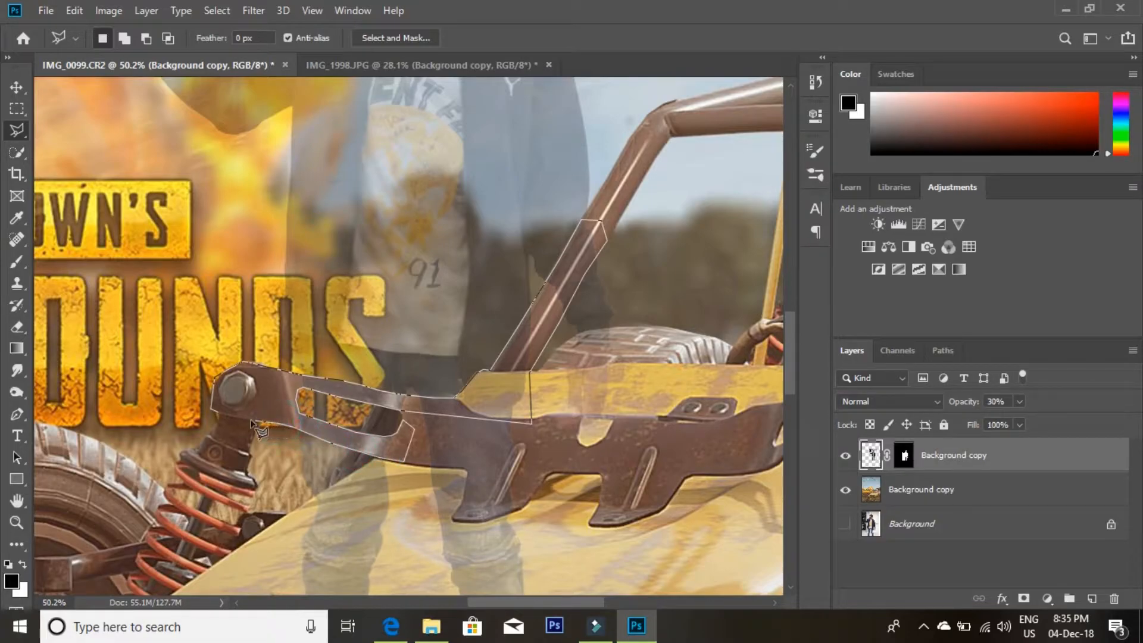
left_click(214, 409)
- Erase the person over the roll bar and suspension arm inside the selection using a size 61 Eraser
left_click_drag(334, 135, 295, 273)
left_click(16, 327)
right_click(231, 503)
left_click(400, 354)
type("61")
key("Return")
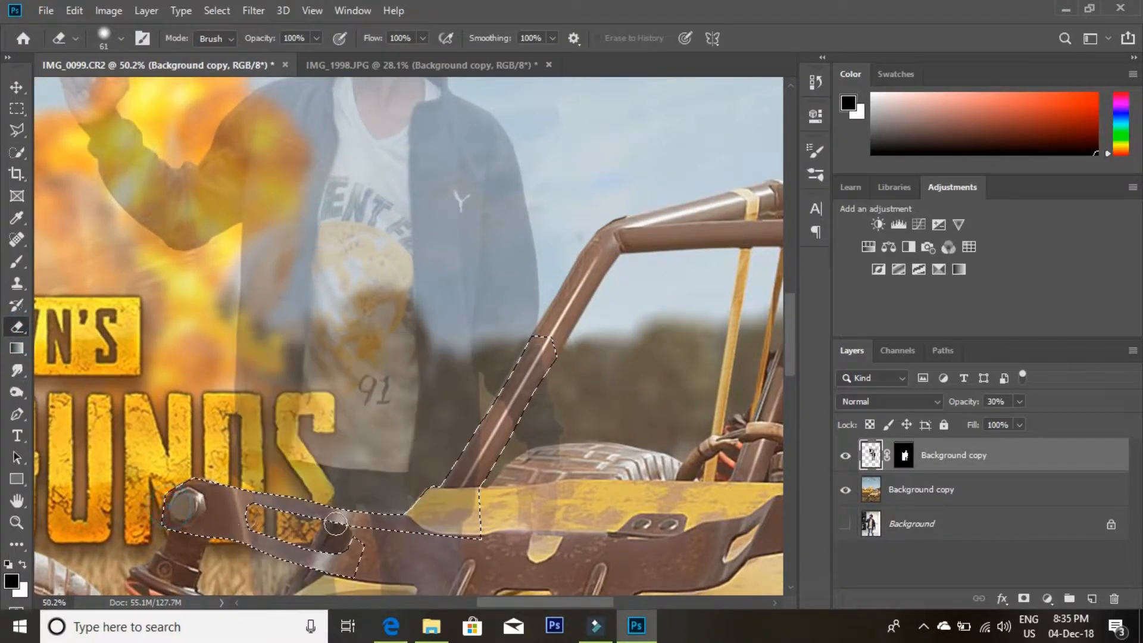
left_click_drag(388, 536, 415, 443)
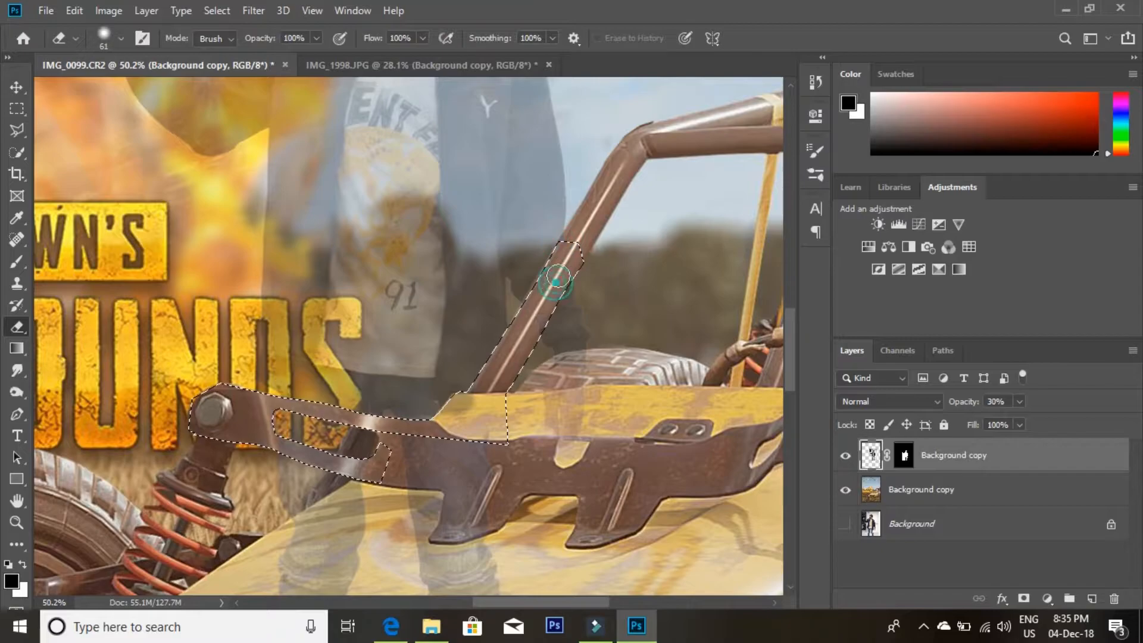
left_click_drag(396, 440, 422, 402)
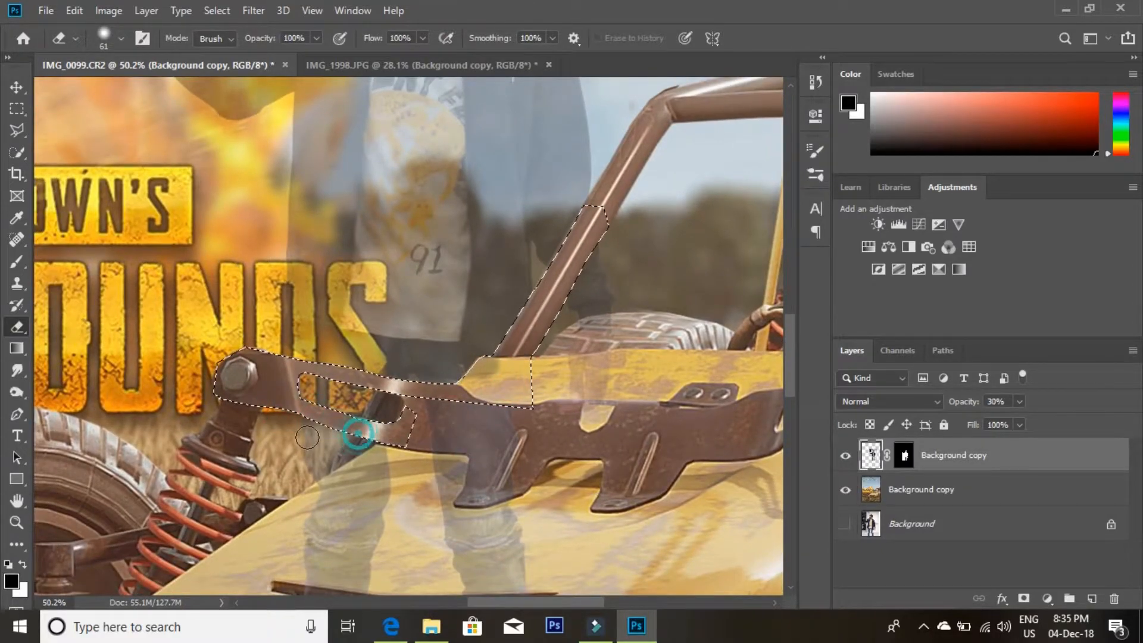
- Restore the person layer's opacity to 100% to show him behind the roll bar and suspension arm
left_click_drag(429, 435, 453, 366)
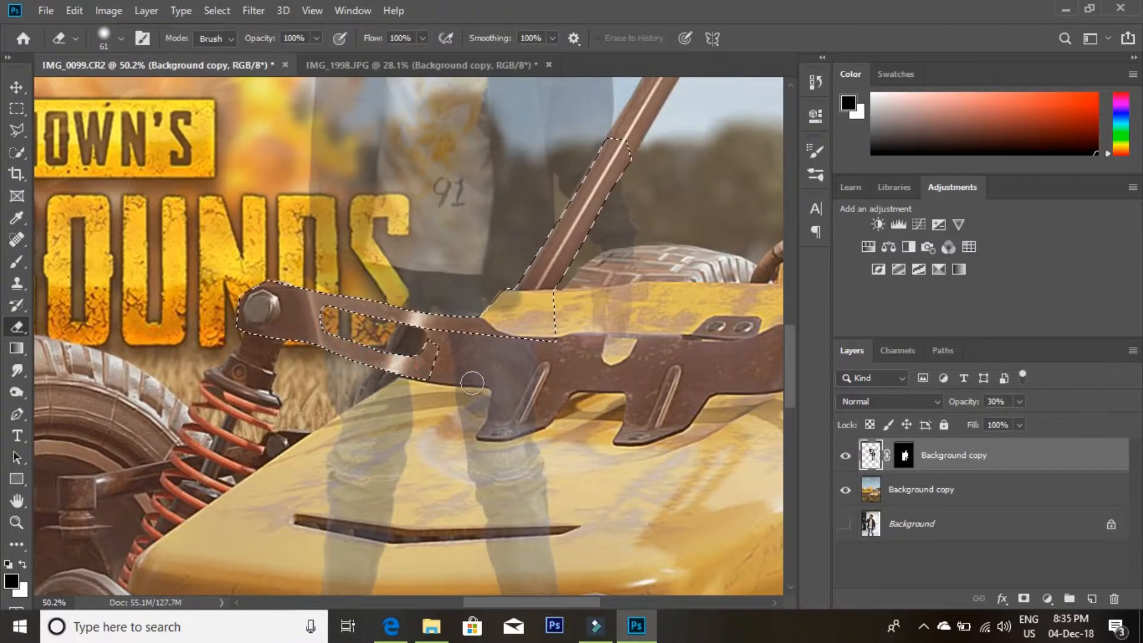
left_click_drag(609, 135, 582, 210)
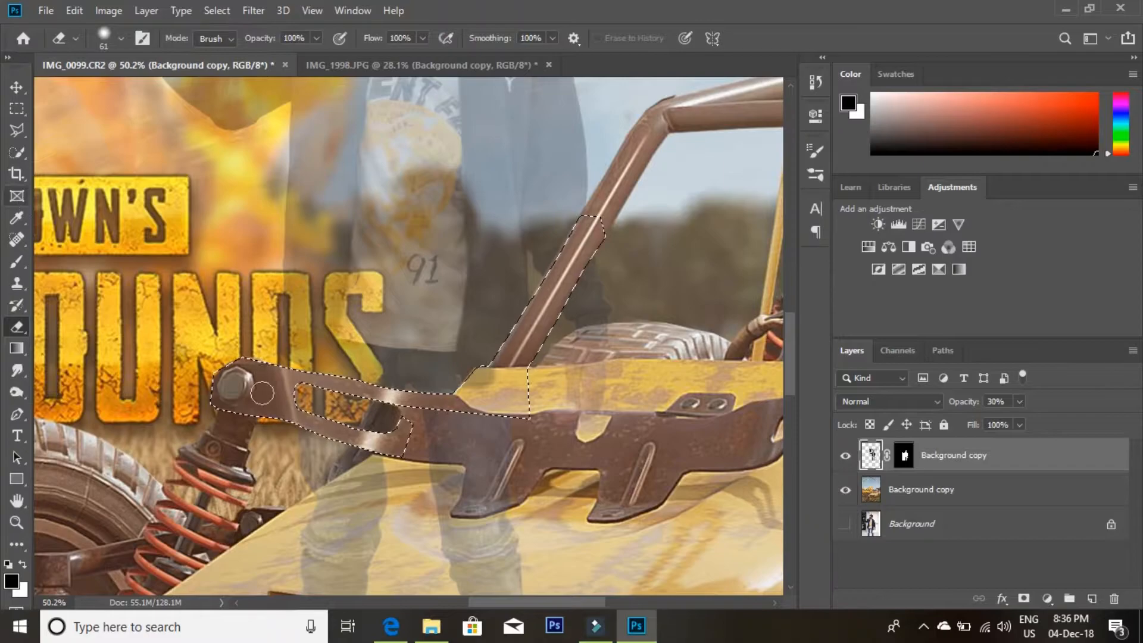
type("100")
left_click(1019, 402)
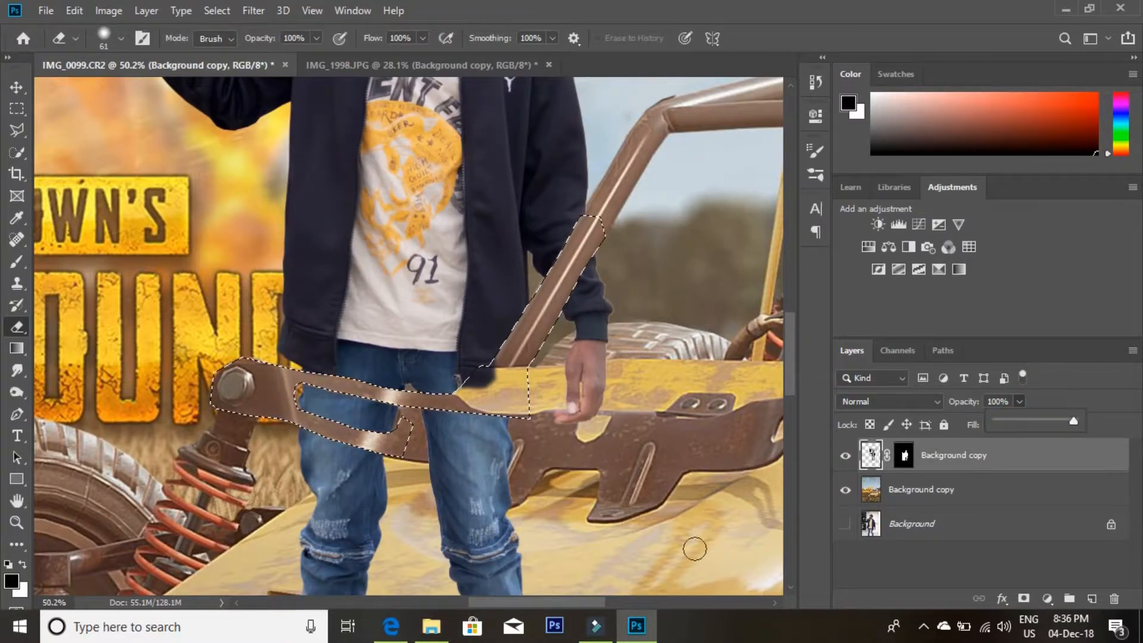
- Invert the selection so the area outside the traced roll bar and suspension arm can be erased
left_click_drag(586, 509, 590, 367)
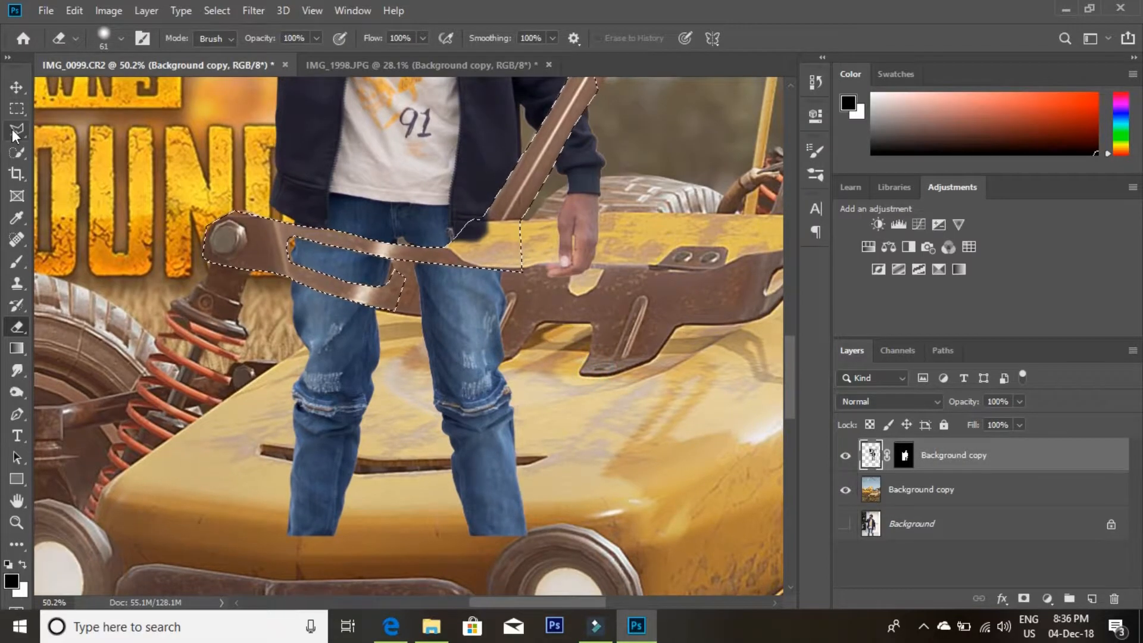
key("l")
right_click(206, 167)
left_click(266, 189)
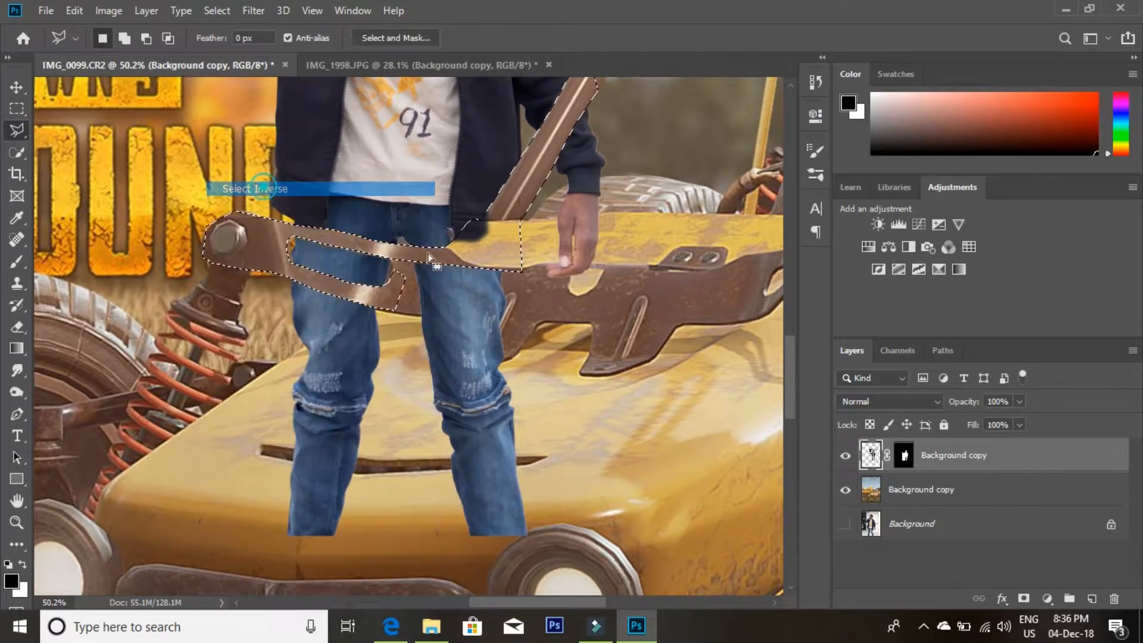
- Adjust the Eraser's brush settings and erase the lower leg below the suspension arm's slotted end
left_click(16, 326)
mouse_move(296, 535)
left_mouse_down()
mouse_move(355, 538)
mouse_move(333, 521)
left_mouse_up()
right_click(356, 512)
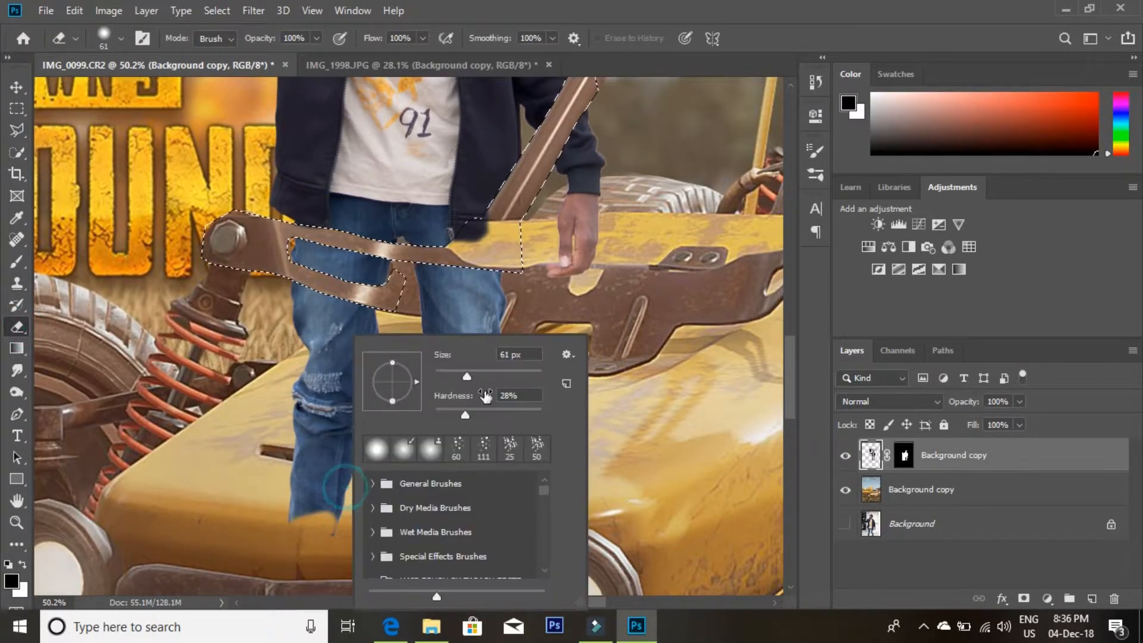
left_click_drag(466, 415, 449, 415)
key("Return")
mouse_move(321, 506)
left_mouse_down()
mouse_move(356, 536)
mouse_move(284, 471)
mouse_move(334, 449)
mouse_move(288, 410)
mouse_move(402, 380)
mouse_move(322, 351)
mouse_move(377, 337)
mouse_move(334, 297)
left_mouse_up()
- Erase the leftover specks of the removed leg on the buggy's yellow hood
key("z")
left_click_drag(346, 444, 452, 454)
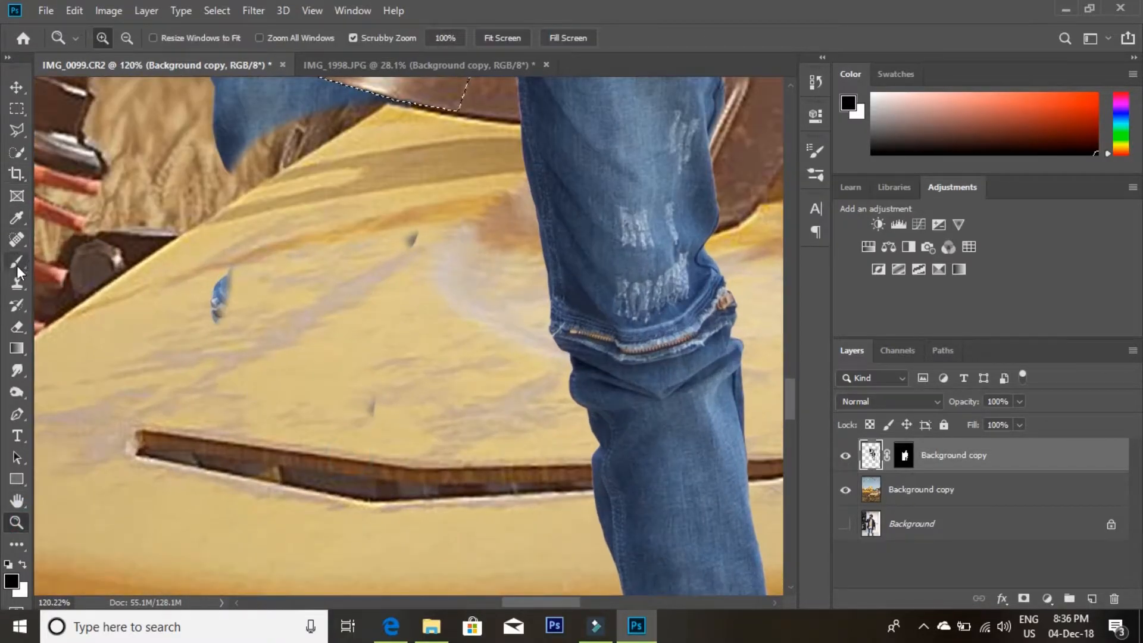
left_click(17, 327)
left_click(360, 372)
left_click(410, 238)
left_click(221, 290)
- Set the Eraser to 50 px at 70% hardness and erase the jeans remaining below the slotted suspension arm
left_click_drag(273, 284, 286, 476)
right_click(366, 331)
left_click_drag(498, 378, 463, 372)
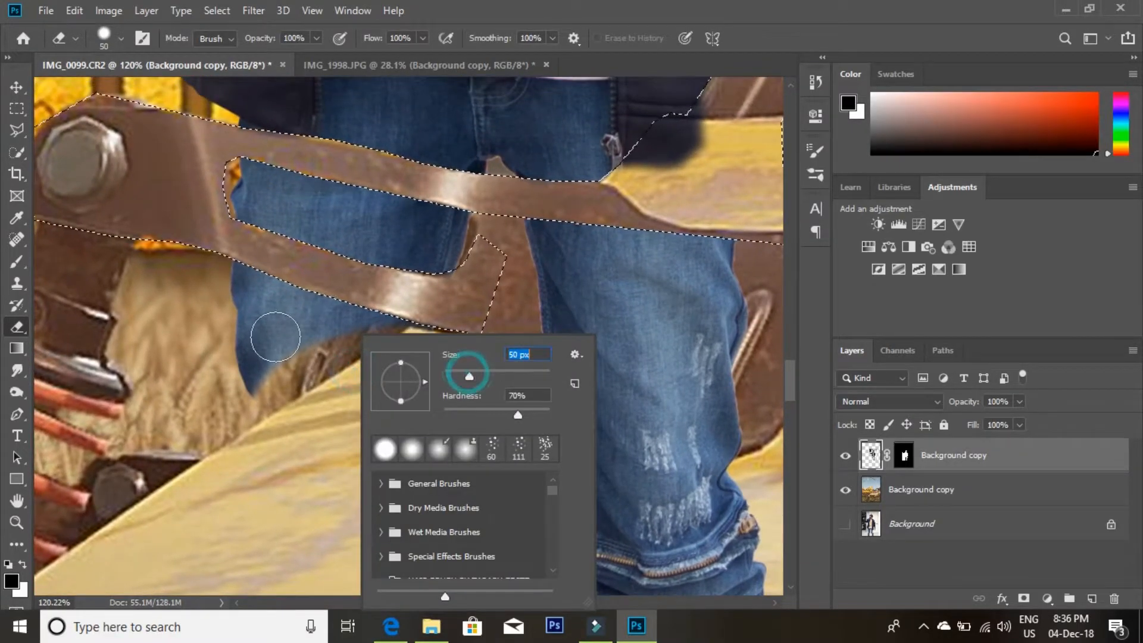
key("Return")
mouse_move(245, 376)
left_mouse_down()
mouse_move(229, 306)
mouse_move(254, 279)
left_mouse_up()
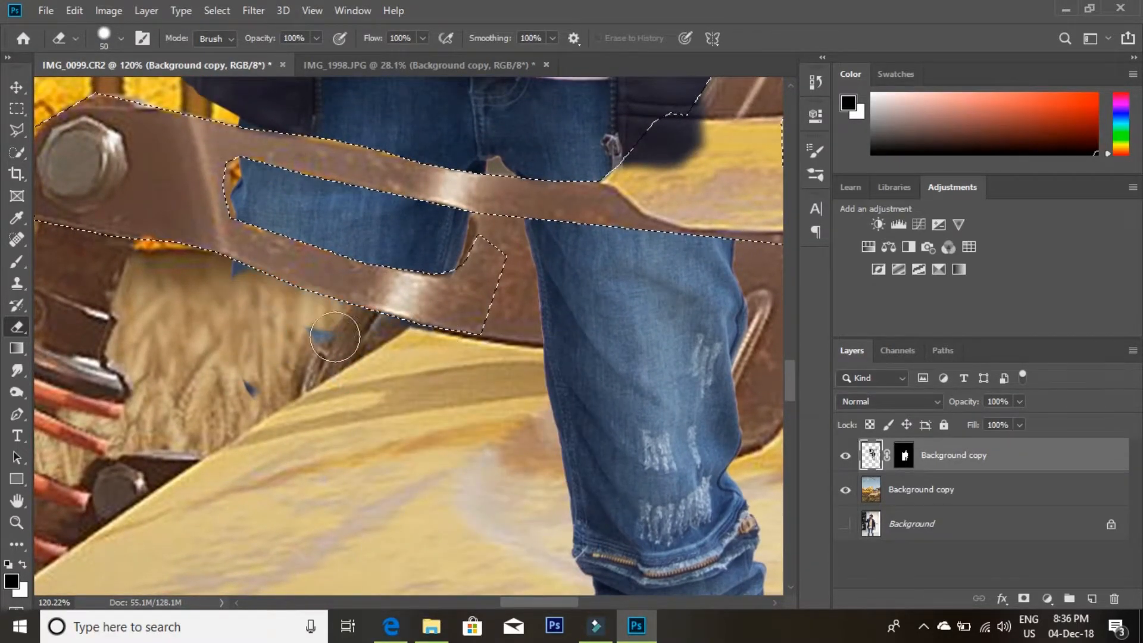
left_click(252, 393)
left_click(242, 286)
- Enlarge the Eraser and erase the other lower leg from the hood up to the brown bracket
scroll(286, 280, "down", 8)
scroll(417, 238, "right", 3)
right_click(536, 222)
left_click_drag(589, 299, 638, 299)
key("Return")
left_click_drag(465, 155, 586, 332)
left_click_drag(560, 369, 560, 149)
scroll(596, 268, "up", 3)
left_click_drag(613, 332, 475, 243)
scroll(476, 243, "up", 3)
mouse_move(566, 365)
left_mouse_down()
mouse_move(439, 421)
mouse_move(370, 337)
mouse_move(381, 357)
left_mouse_up()
- Reduce the Eraser to size 20 and erase the jeans along the lower part of the brown bracket
right_click(398, 338)
left_click(498, 370)
left_click(313, 256)
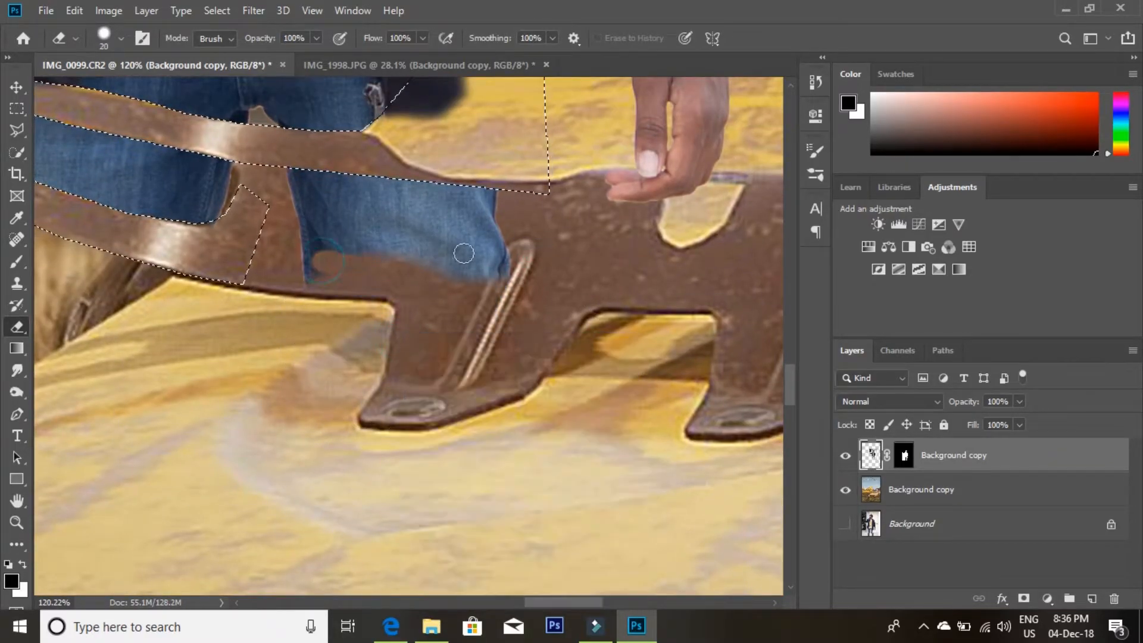
left_click_drag(316, 252, 358, 348)
mouse_move(493, 365)
left_mouse_down()
mouse_move(378, 326)
mouse_move(358, 396)
left_mouse_up()
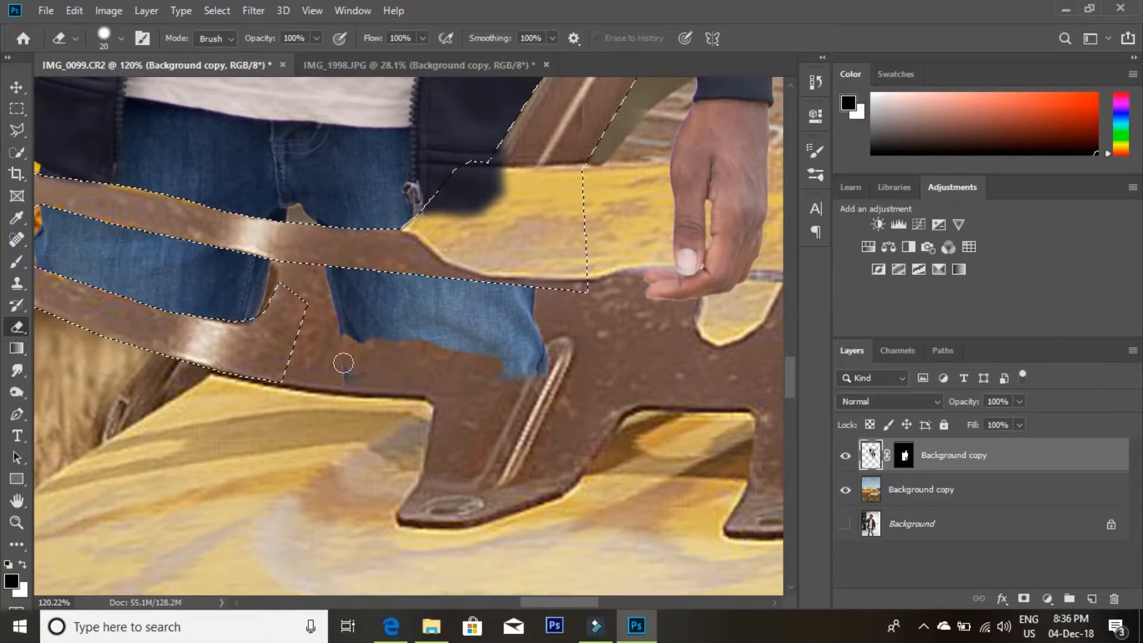
left_click_drag(332, 308, 312, 267)
mouse_move(342, 387)
left_mouse_down()
mouse_move(364, 325)
mouse_move(363, 266)
left_mouse_up()
- Enlarge the Eraser to size 59 and clear the rest of the jeans covering the brown bracket
right_click(363, 266)
left_click_drag(471, 306, 484, 306)
key("Return")
mouse_move(334, 275)
left_mouse_down()
mouse_move(532, 297)
mouse_move(576, 324)
mouse_move(362, 339)
left_mouse_up()
left_click_drag(332, 399, 548, 345)
- Clear the selection and lower the person layer's opacity to 41% to reveal the yellow panel's edge
mouse_move(702, 107)
left_mouse_down()
mouse_move(490, 292)
mouse_move(459, 220)
mouse_move(671, 154)
left_mouse_up()
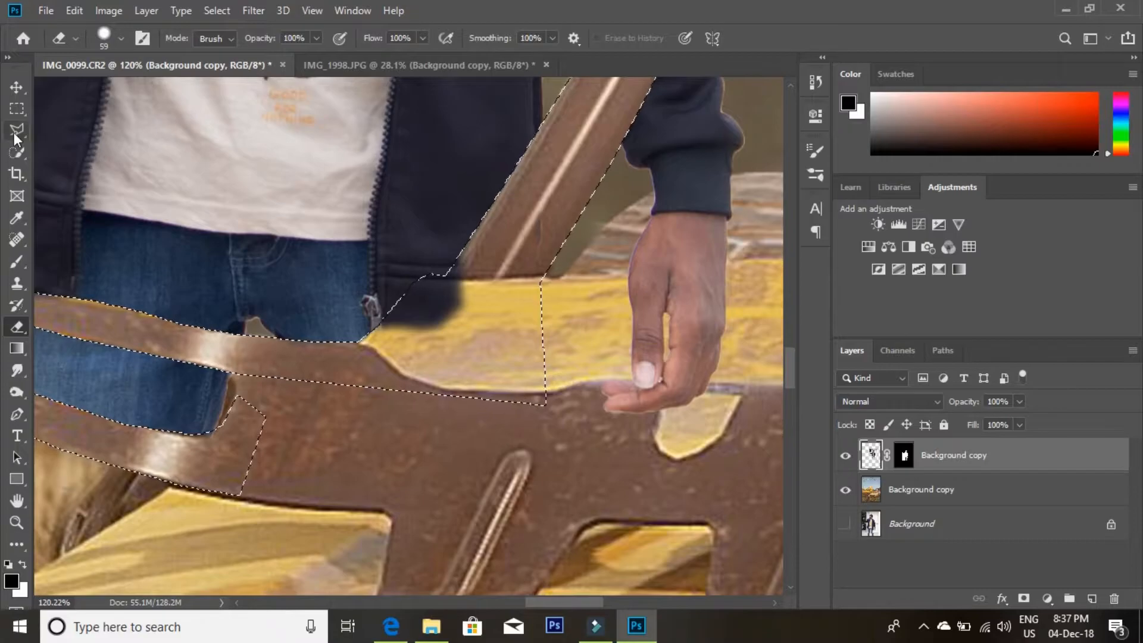
left_click(16, 132)
right_click(226, 197)
left_click(256, 207)
mouse_move(460, 224)
left_mouse_down()
mouse_move(314, 314)
mouse_move(419, 216)
mouse_move(405, 239)
mouse_move(388, 231)
left_mouse_up()
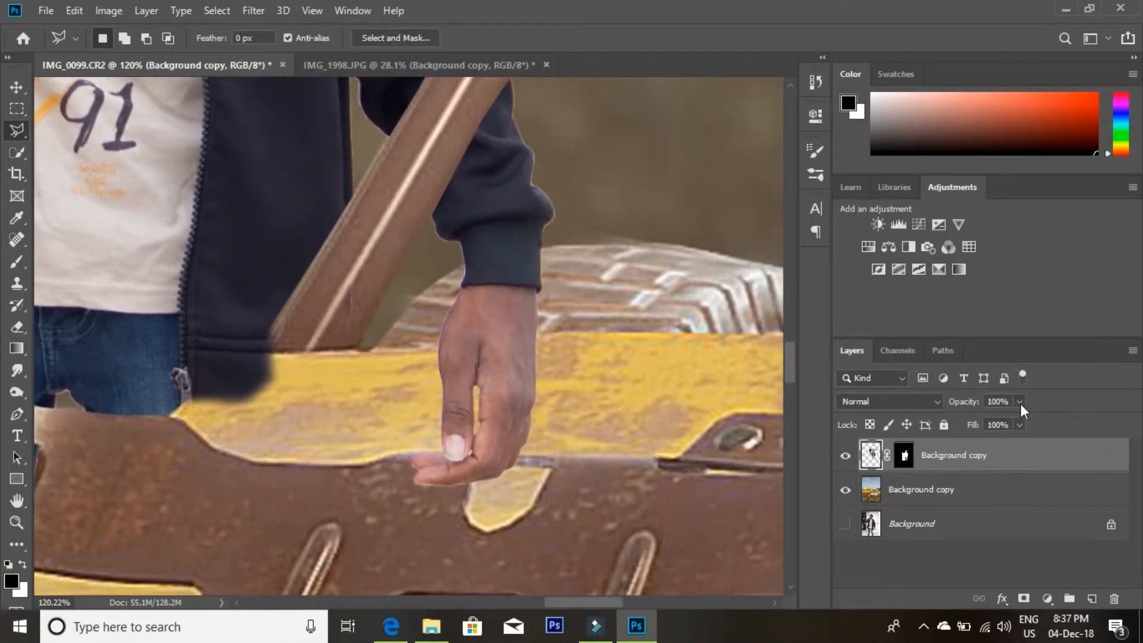
left_click(980, 424)
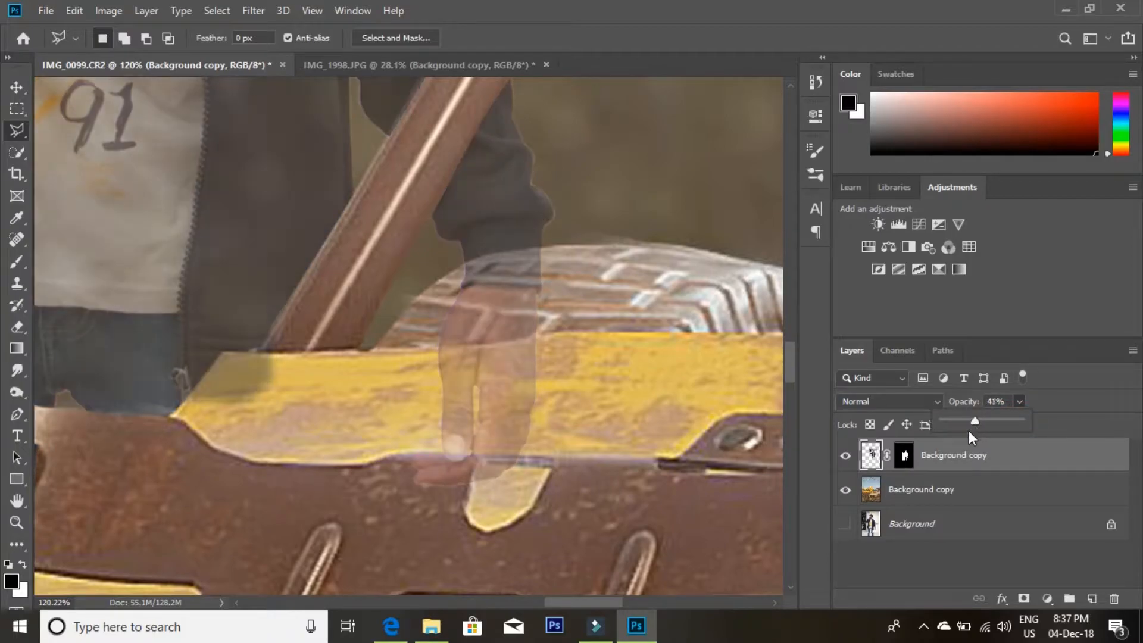
- Outline the yellow panel's corner under the jacket hem with the Polygonal Lasso and close the selection
left_click(171, 418)
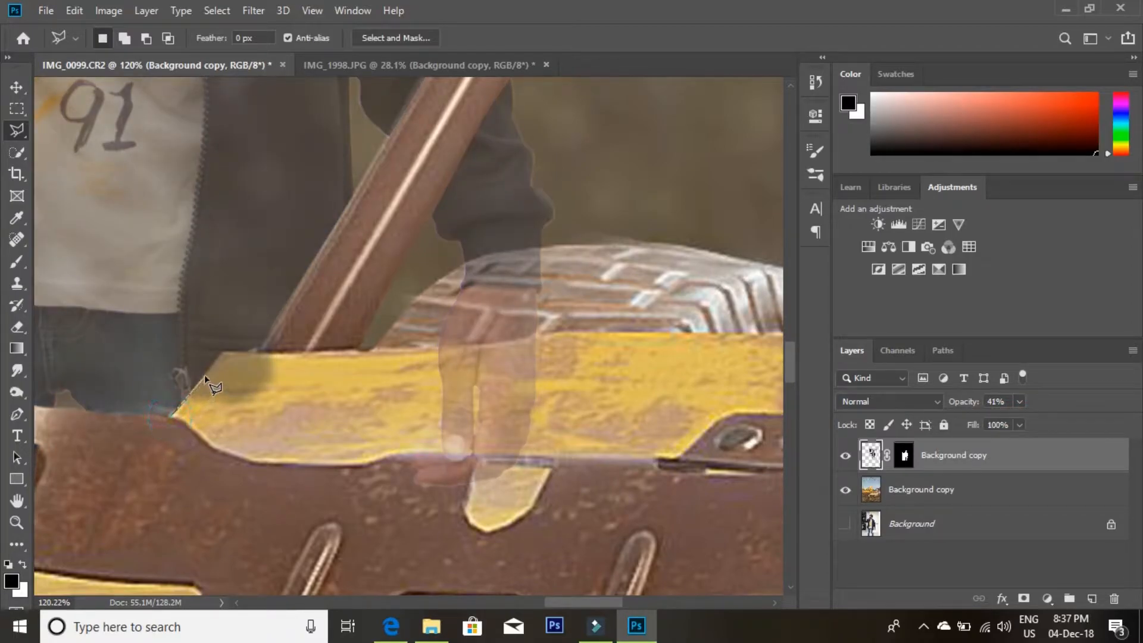
left_click(222, 353)
left_click(351, 259)
left_click(355, 345)
left_click(301, 441)
double_click(177, 443)
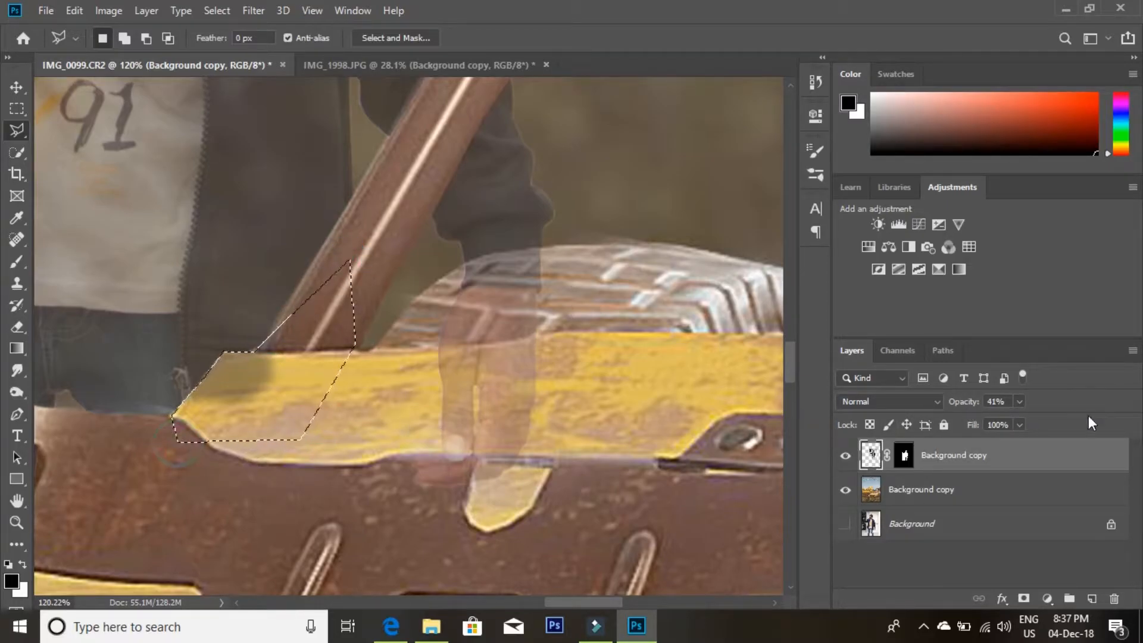
- Restore the person layer's opacity to 100% and erase the jacket hem over the yellow panel inside the selection
left_click(1020, 402)
left_click_drag(1015, 419, 1070, 418)
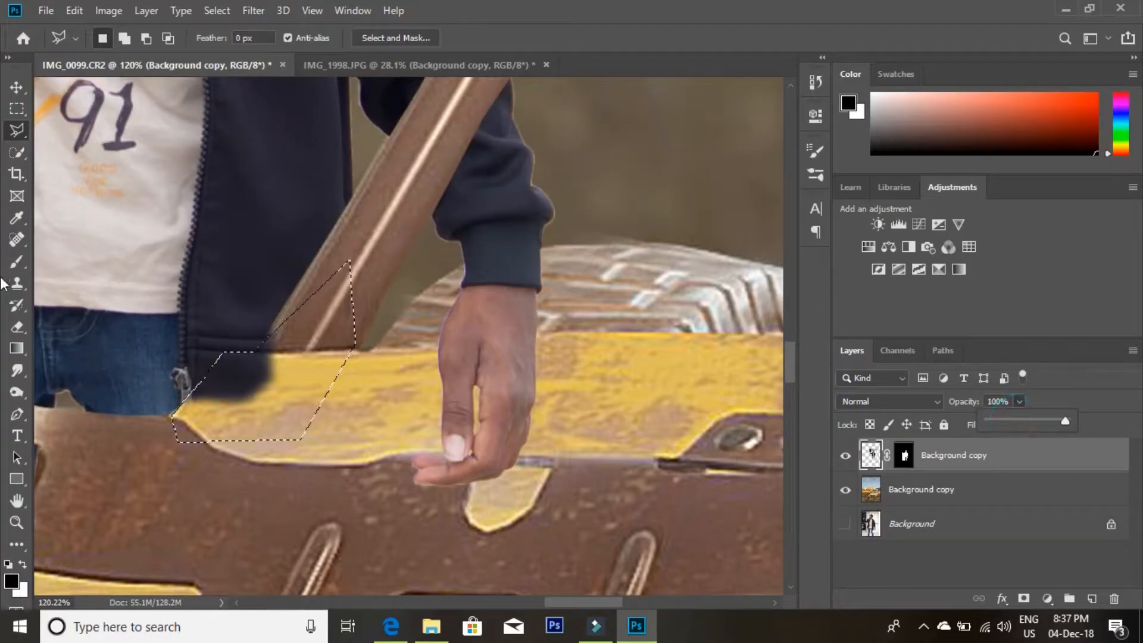
left_click(17, 327)
mouse_move(252, 382)
left_mouse_down()
mouse_move(161, 428)
mouse_move(178, 402)
left_mouse_up()
- Lower the person layer's opacity to 23% around the hand and clear the selection
mouse_move(500, 199)
left_mouse_down()
mouse_move(261, 316)
mouse_move(253, 288)
left_mouse_up()
left_click_drag(324, 416, 359, 436)
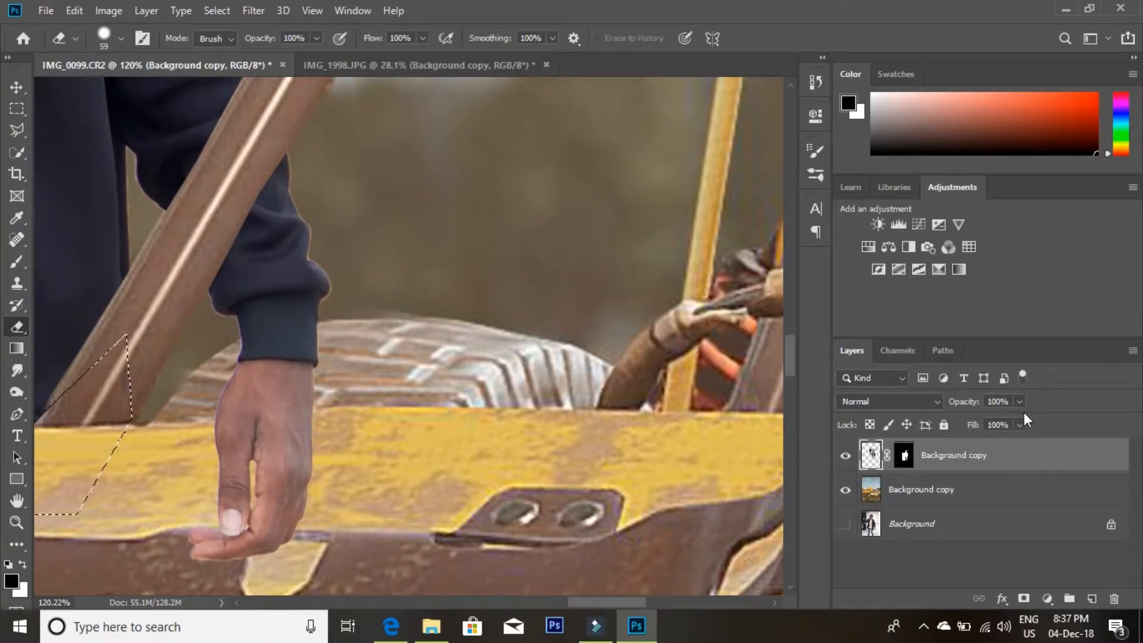
mouse_move(964, 420)
left_mouse_down()
mouse_move(949, 424)
mouse_move(961, 422)
left_mouse_up()
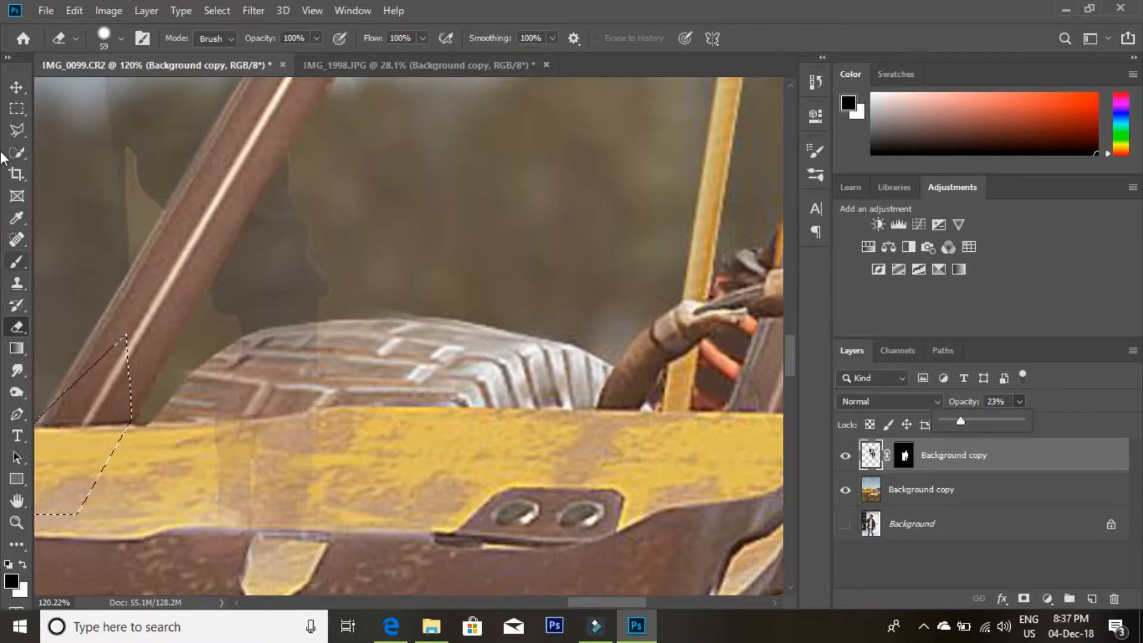
left_click(17, 130)
right_click(164, 176)
right_click(190, 173)
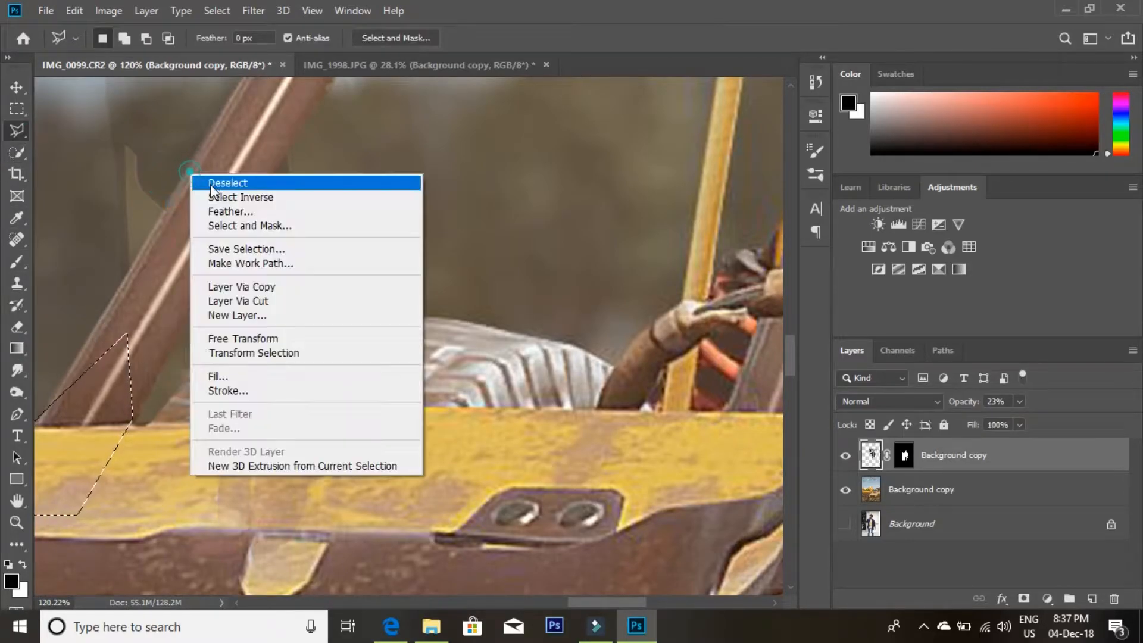
left_click(217, 183)
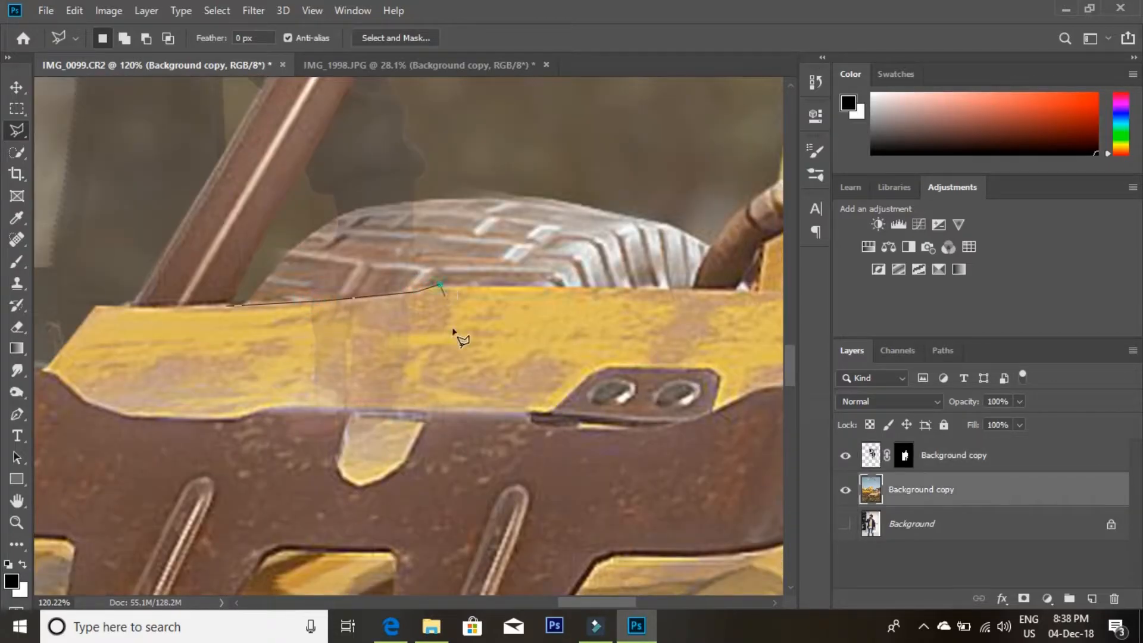
- Close the lasso outline around the panel area under the hand and copy it from the buggy scene to a new layer
left_click(459, 380)
left_click(453, 448)
left_click(304, 500)
left_click(177, 418)
left_click(226, 306)
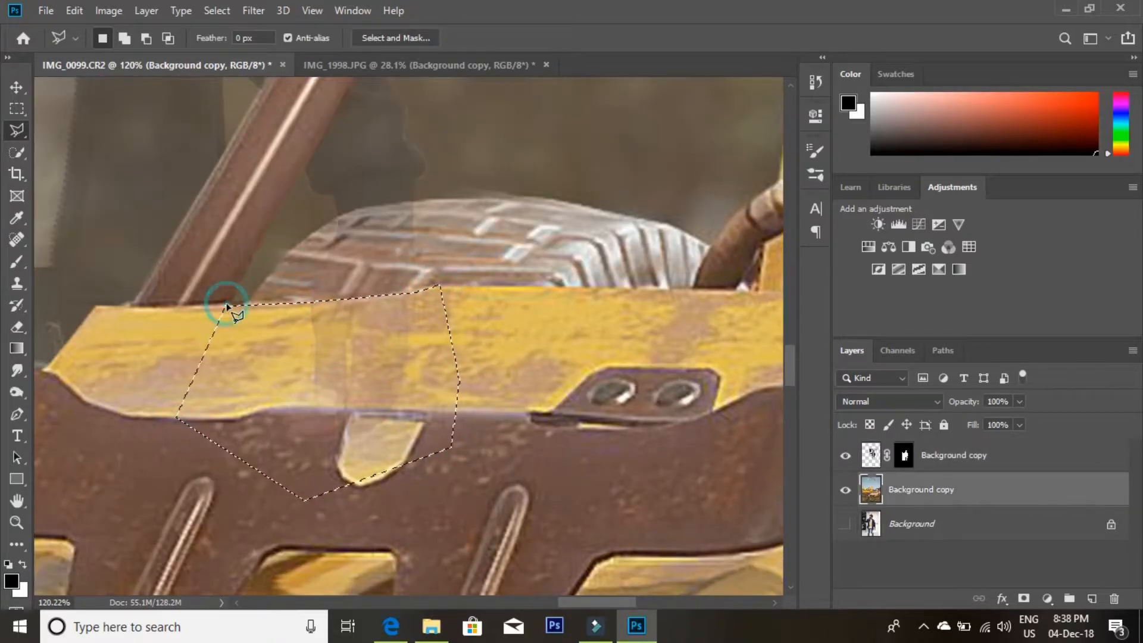
key("ctrl+j")
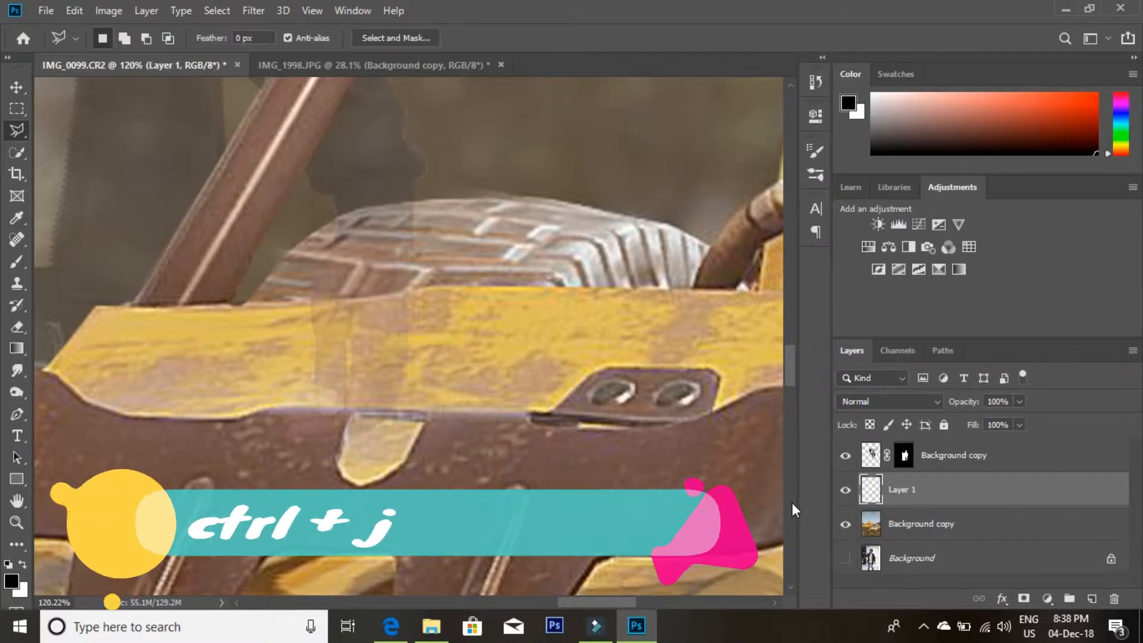
- Select the person layer and raise its opacity to 93%
left_click(844, 490)
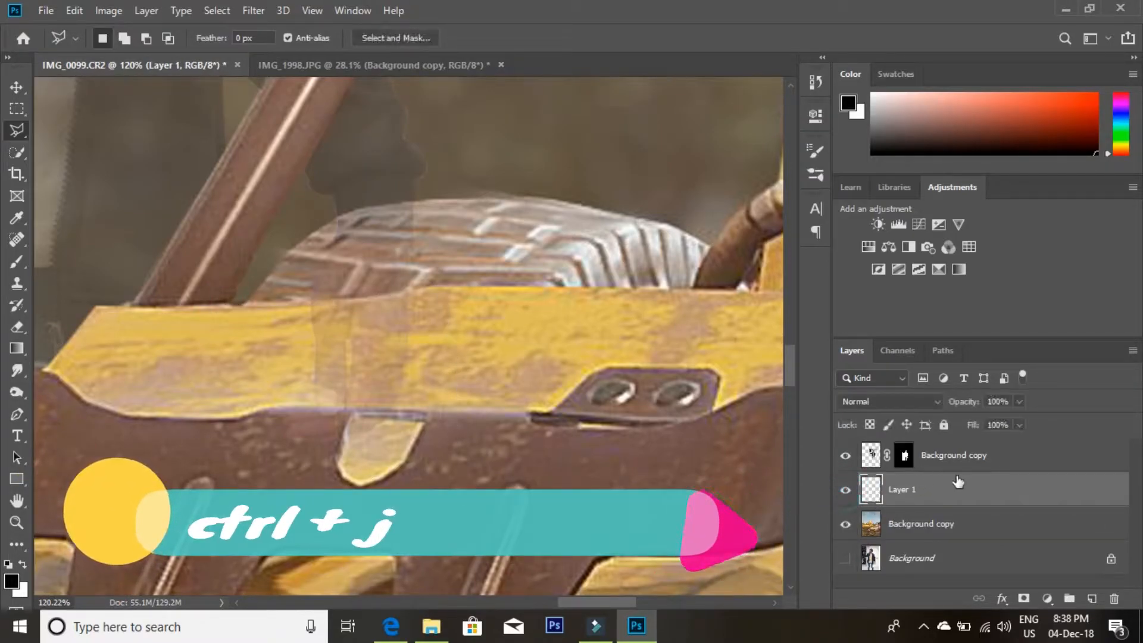
left_click(991, 457)
left_click(1020, 402)
left_click_drag(1018, 420, 1074, 418)
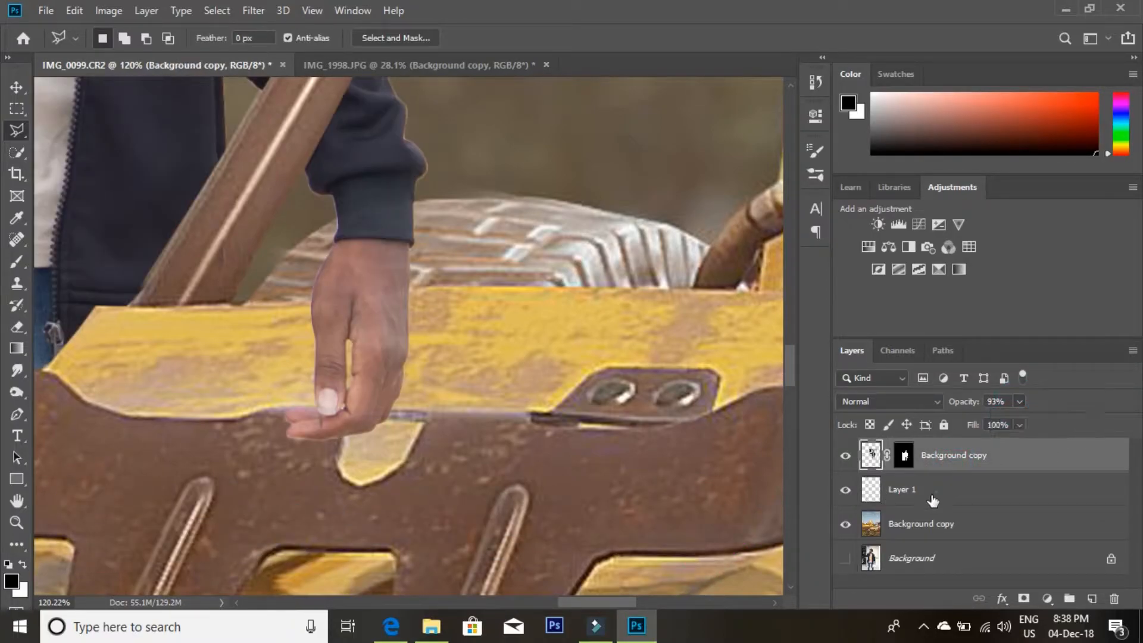
- Move Layer 1 with the copied yellow panel above the person layer so it covers the hand
left_click(936, 491)
left_click(840, 490)
left_click_drag(927, 493, 928, 454)
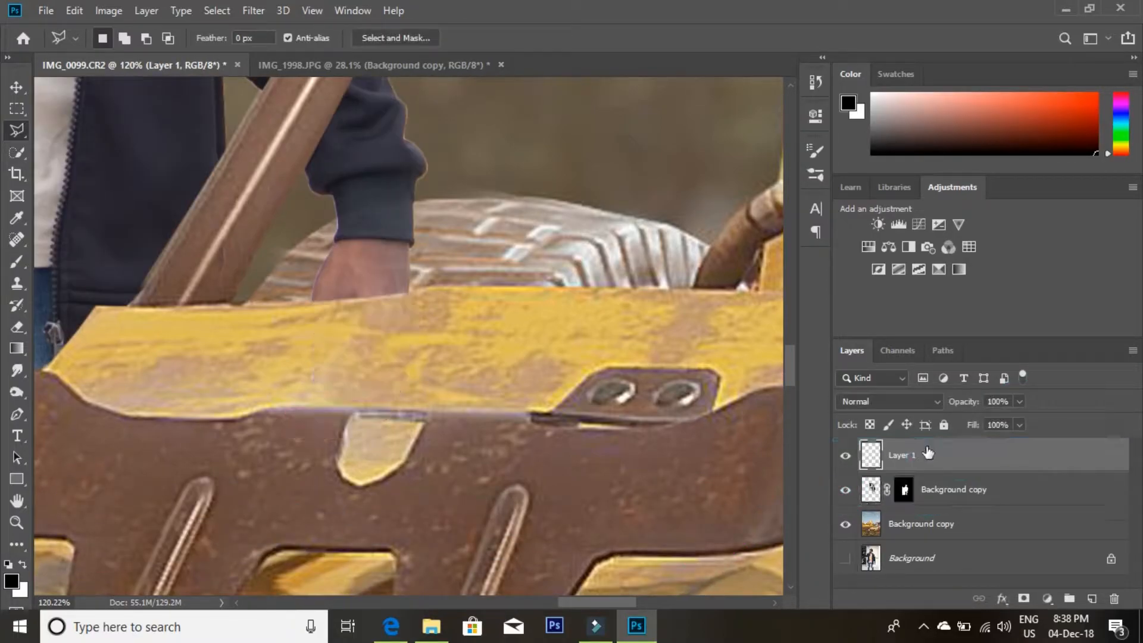
- Brush black at 26% opacity in Soft Light mode on the person layer's sleeve edge beside the roll bar
left_click(16, 522)
right_click(298, 364)
left_click(344, 375)
left_click_drag(499, 351, 467, 313)
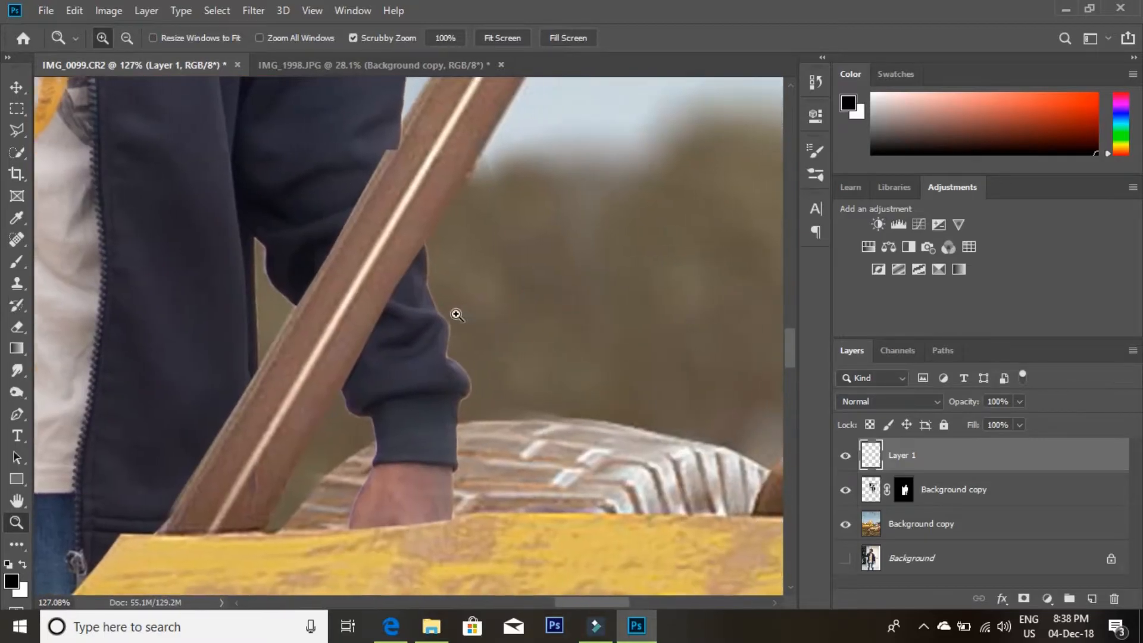
left_click(464, 302)
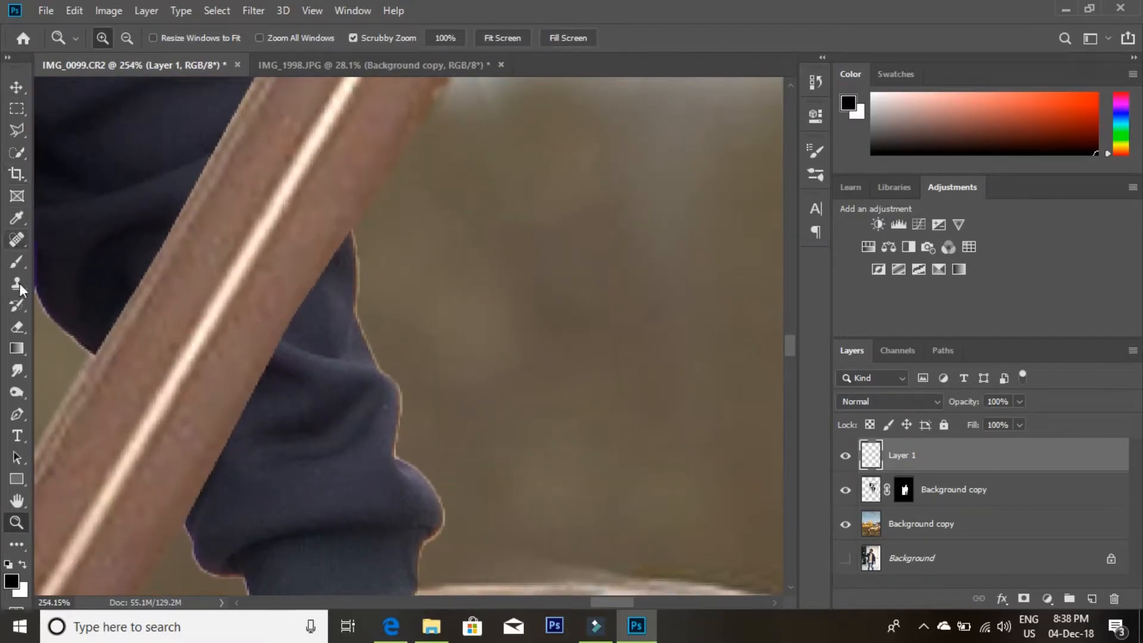
left_click(16, 267)
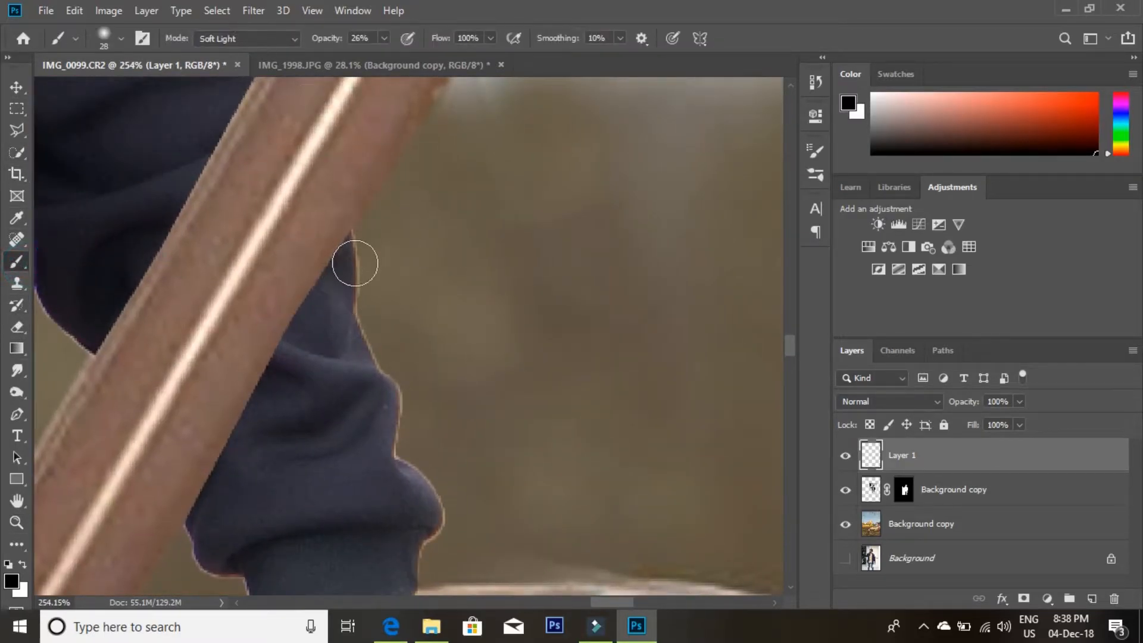
left_click(875, 493)
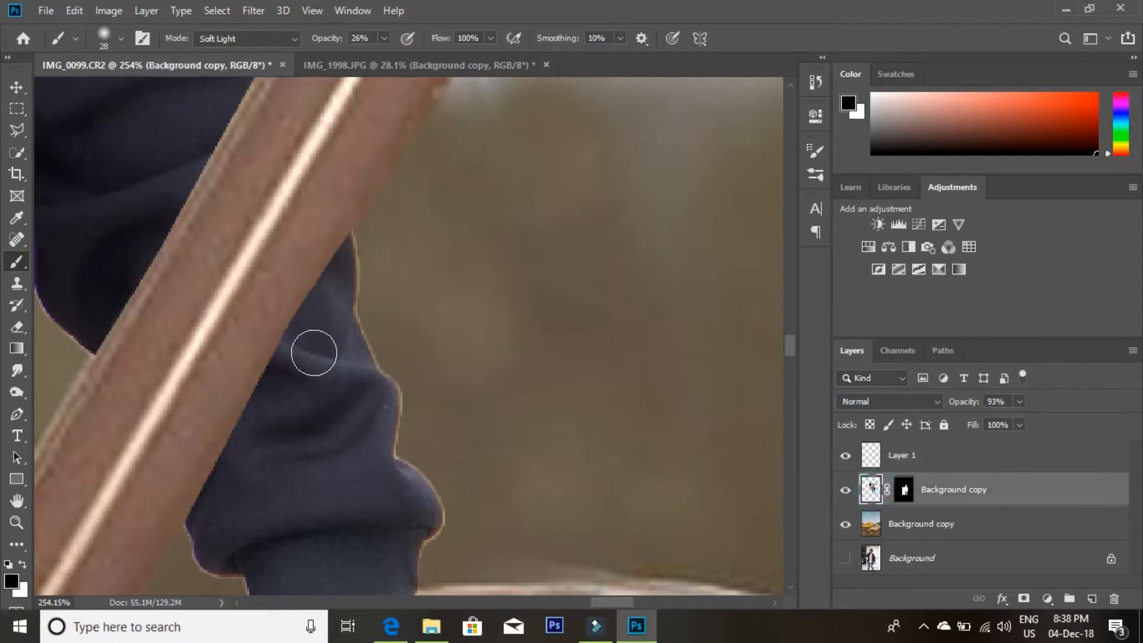
mouse_move(356, 246)
left_mouse_down()
mouse_move(359, 338)
mouse_move(362, 258)
left_mouse_up()
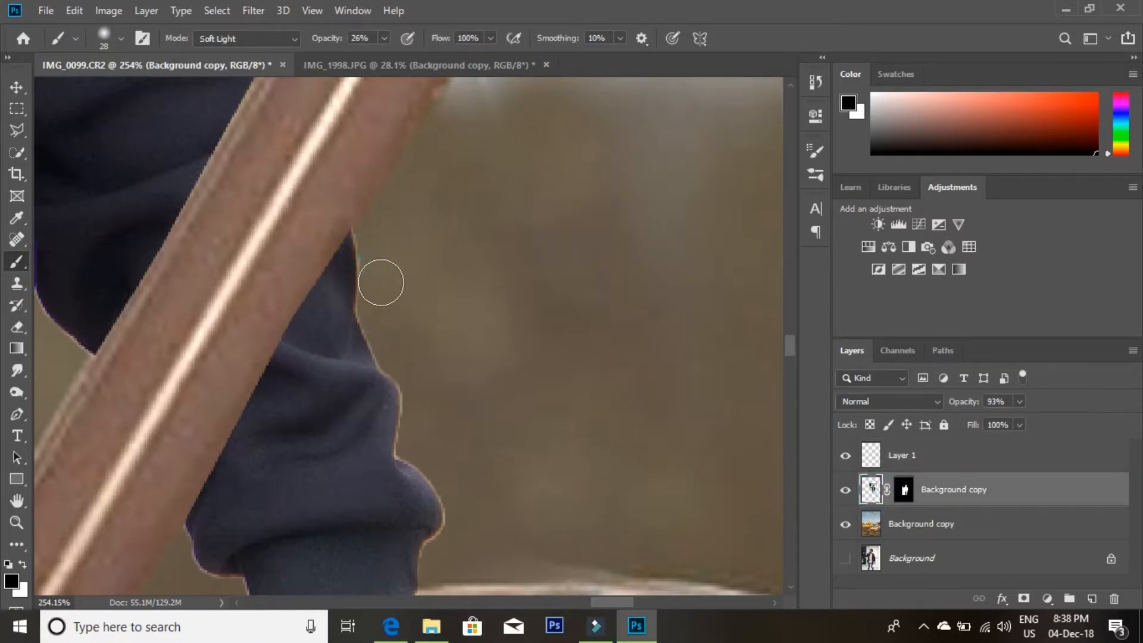
- Switch to the person layer's mask and paint black along the sleeve's outer edge to reduce the light fringe
left_click(907, 499)
left_click(357, 256)
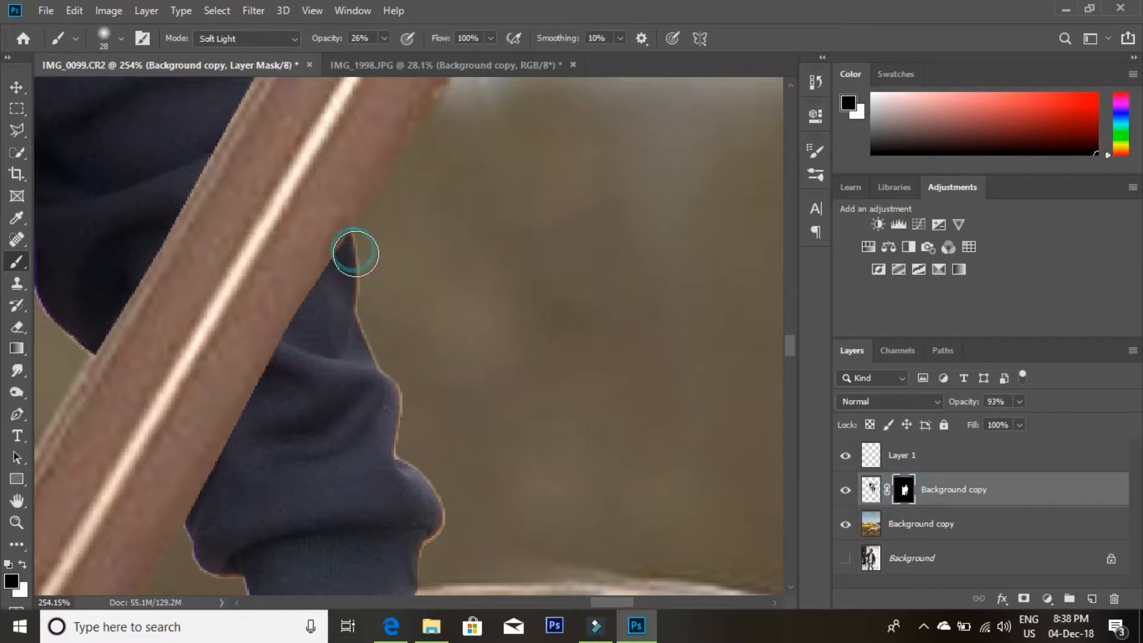
left_click(379, 327)
mouse_move(399, 427)
left_mouse_down()
mouse_move(389, 316)
mouse_move(378, 383)
mouse_move(376, 371)
left_mouse_up()
mouse_move(350, 268)
left_mouse_down()
mouse_move(368, 390)
mouse_move(358, 314)
mouse_move(391, 434)
mouse_move(391, 375)
left_mouse_up()
mouse_move(400, 427)
left_mouse_down()
mouse_move(430, 239)
mouse_move(422, 246)
left_mouse_up()
- Paint black on the mask along the edges of the wrist and cuff
left_click_drag(239, 338, 197, 506)
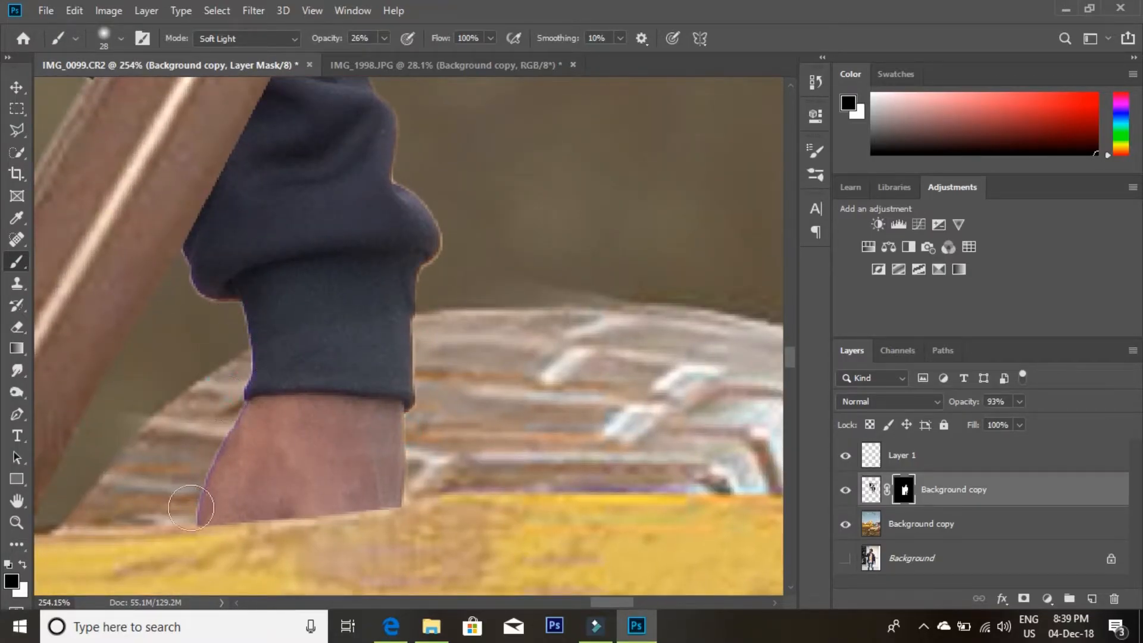
left_click_drag(175, 261, 195, 291)
mouse_move(246, 331)
left_mouse_down()
mouse_move(245, 410)
mouse_move(248, 322)
left_mouse_up()
- Examine the masked edges where the person's jeans and jacket meet the buggy's metal bars and yellow panel
scroll(431, 270, "up", 5)
scroll(365, 293, "left", 4)
mouse_move(256, 393)
left_mouse_down()
mouse_move(286, 383)
mouse_move(203, 311)
left_mouse_up()
left_click_drag(229, 504, 289, 375)
left_click_drag(77, 488, 250, 388)
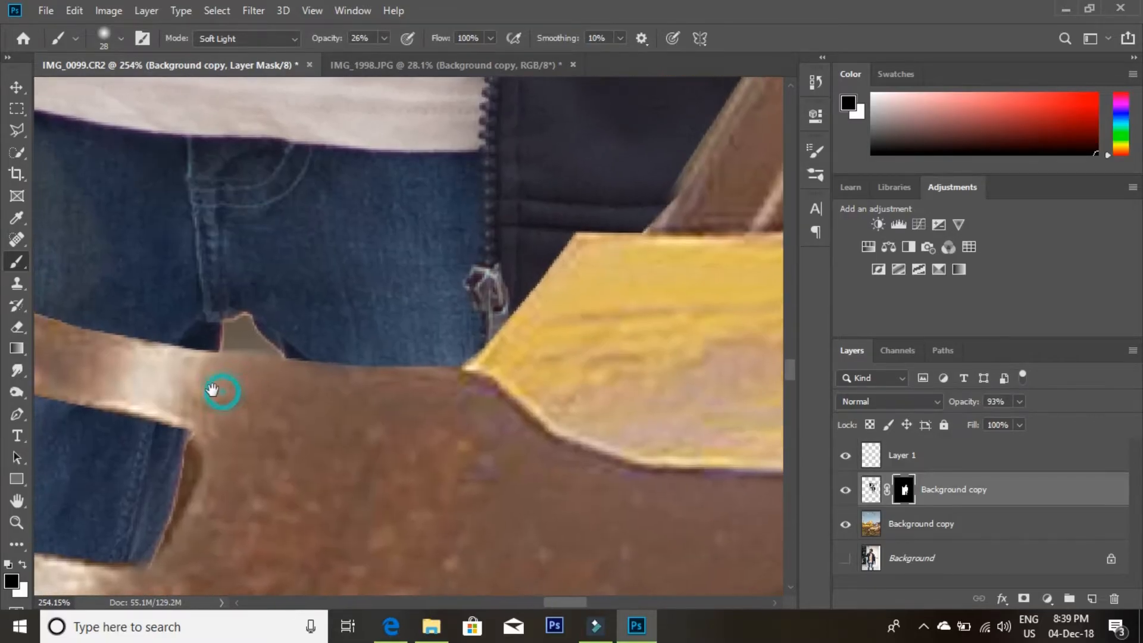
left_click_drag(77, 369, 306, 452)
left_click(490, 399)
left_click_drag(224, 378, 508, 327)
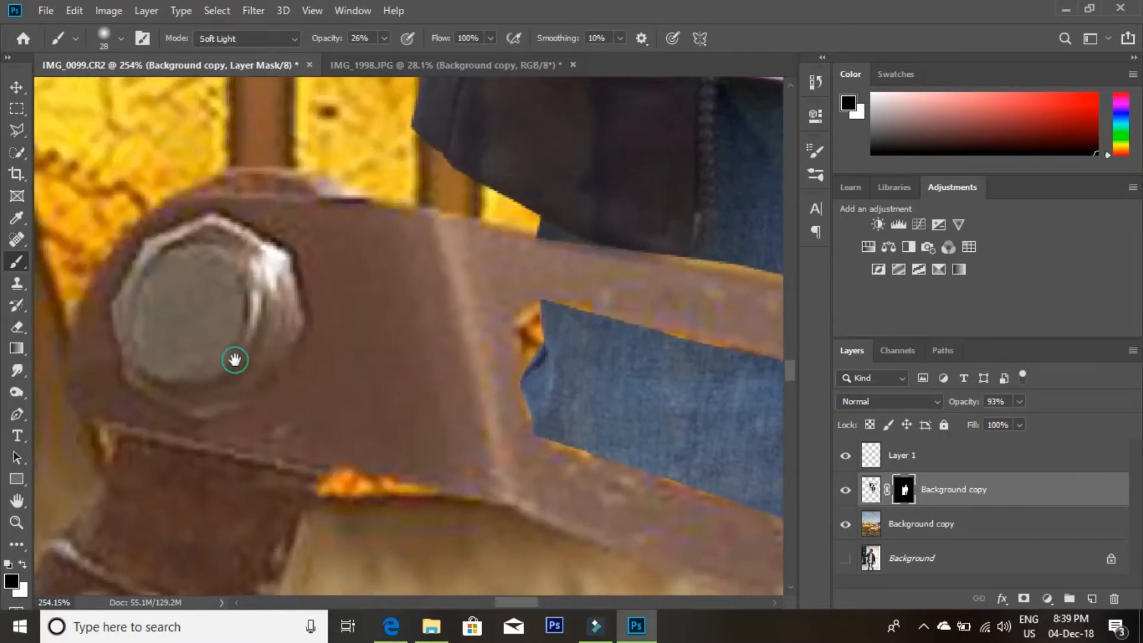
left_click_drag(507, 278, 414, 470)
left_click_drag(393, 318, 221, 616)
key("ctrl+minus")
key("z")
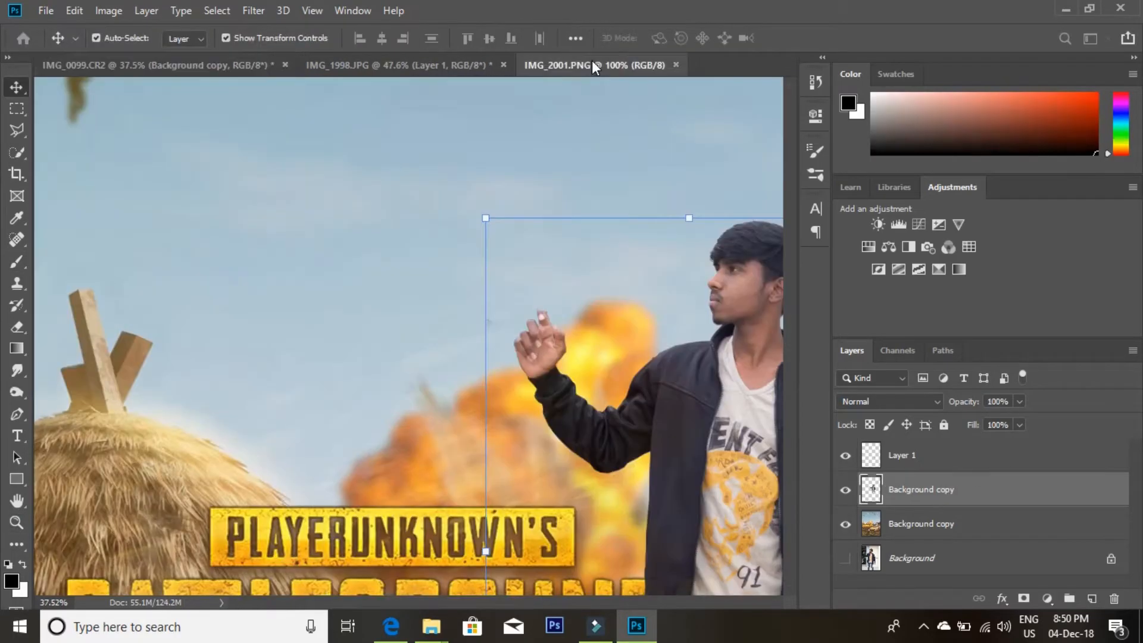
- Switch to IMG_2001.PNG and select the whole rifle from stock to muzzle with the Quick Selection tool, including both sights
left_click(592, 61)
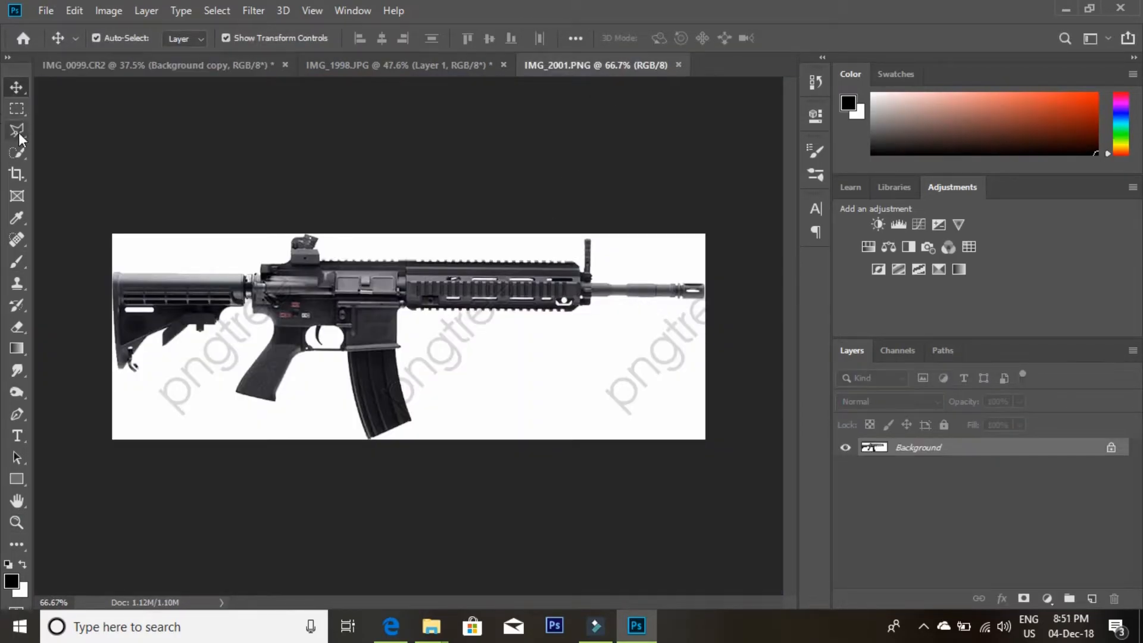
left_click(17, 154)
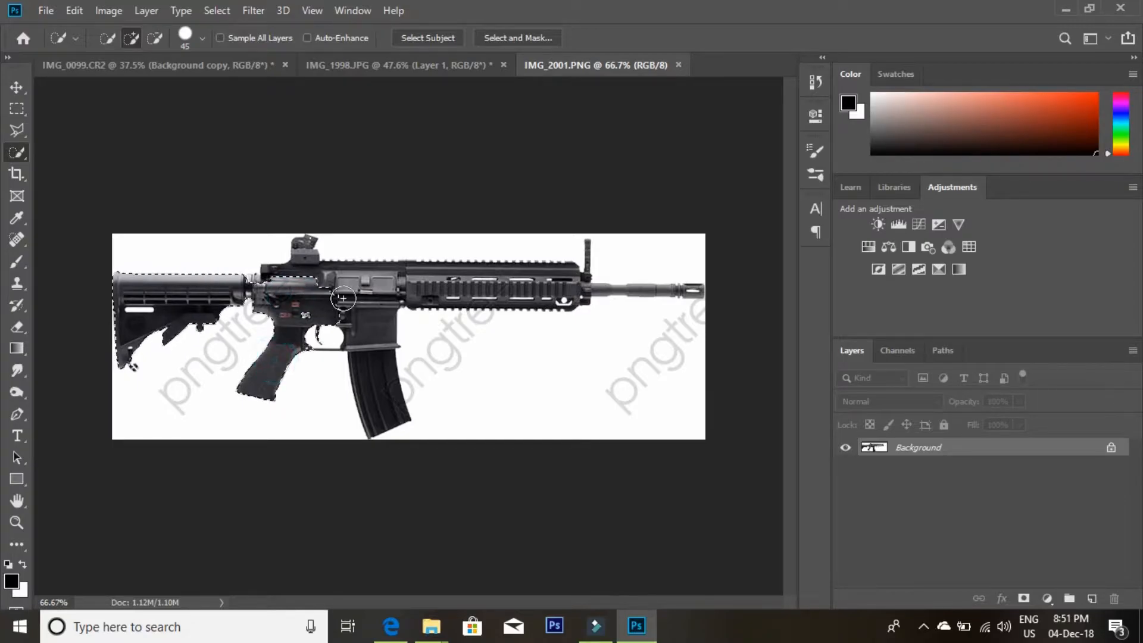
left_click_drag(321, 274, 306, 258)
right_click(326, 293)
left_click(337, 266)
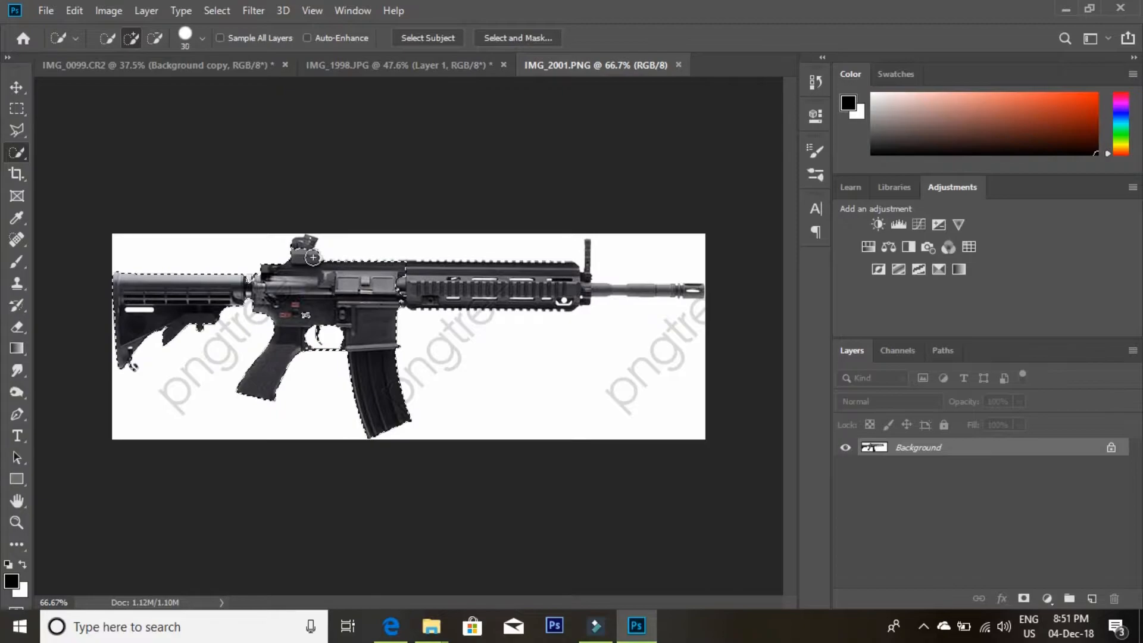
left_click(307, 256)
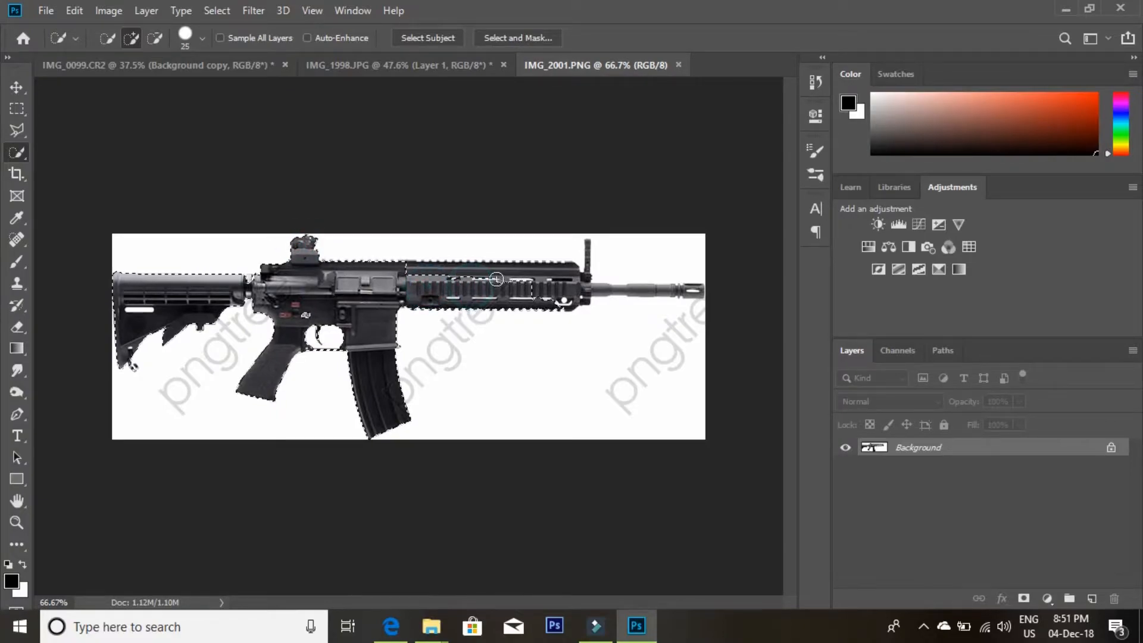
mouse_move(440, 275)
left_mouse_down()
mouse_move(694, 290)
mouse_move(591, 259)
mouse_move(587, 241)
left_mouse_up()
key("bracketleft")
key("bracketleft")
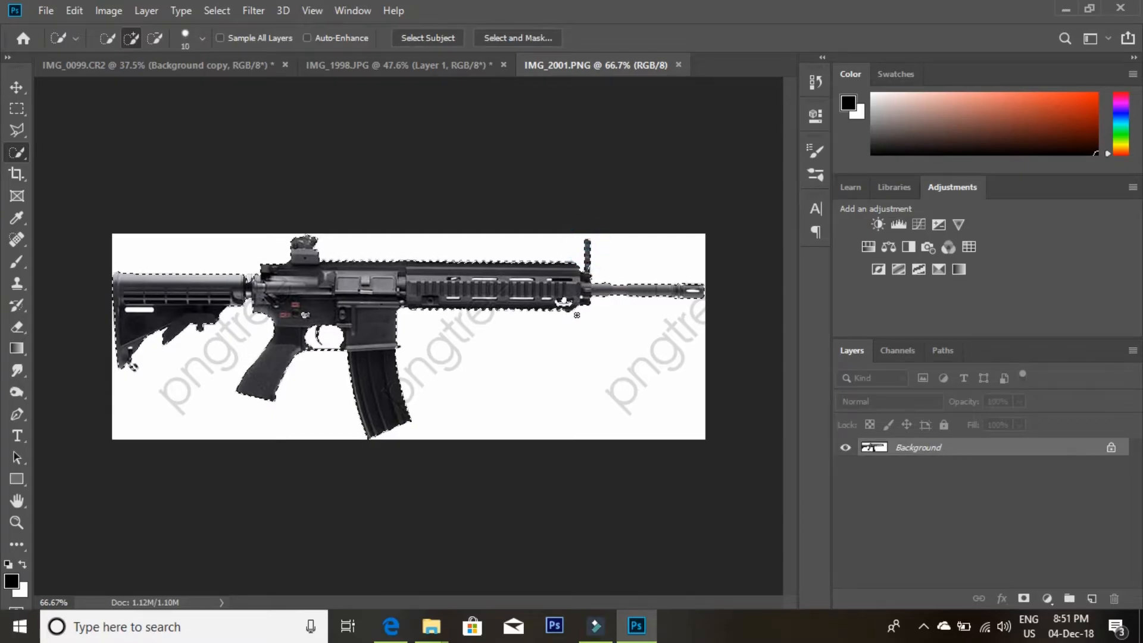
- Invert the selection to target the white area around the rifle and try a Content-Aware fill at 100% opacity
left_click(17, 109)
right_click(201, 285)
left_click(271, 62)
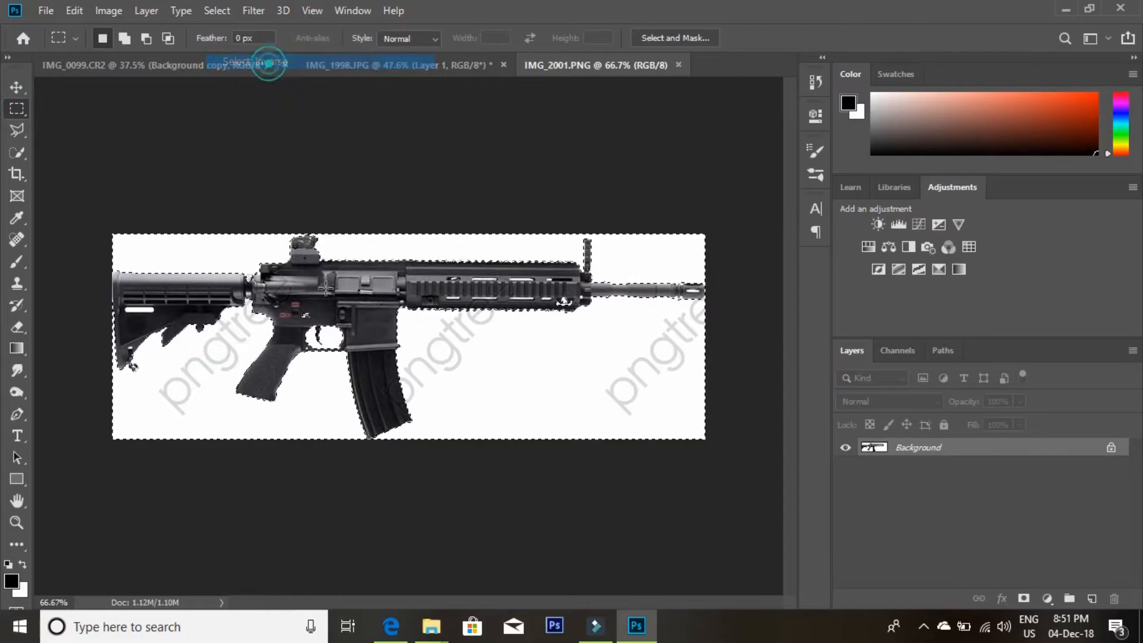
key("shift+F5")
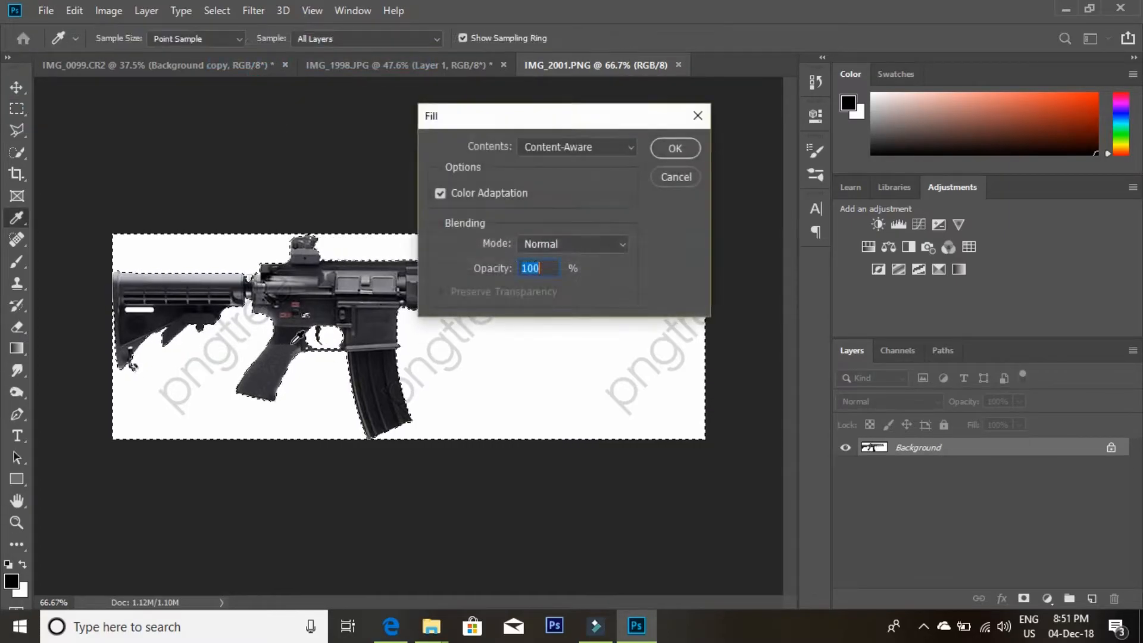
left_click(681, 145)
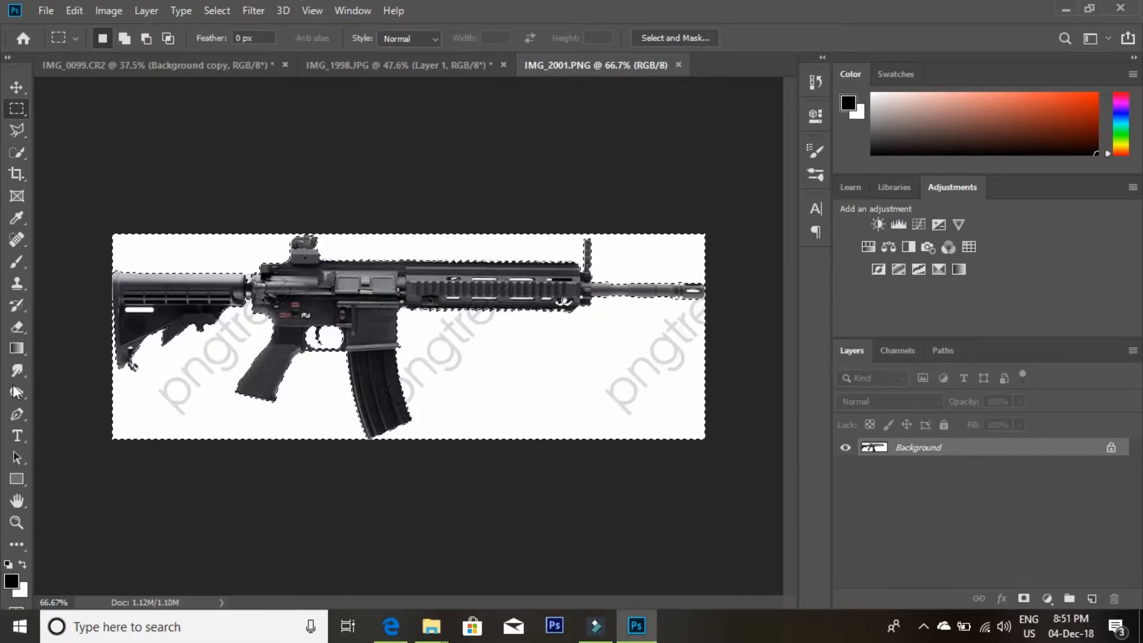
- Remove the white background from a duplicate of the rifle layer and hide the original Background layer
left_click(17, 327)
right_click(165, 350)
key("Escape")
mouse_move(1000, 447)
left_mouse_down()
mouse_move(1049, 500)
mouse_move(1092, 598)
left_mouse_up()
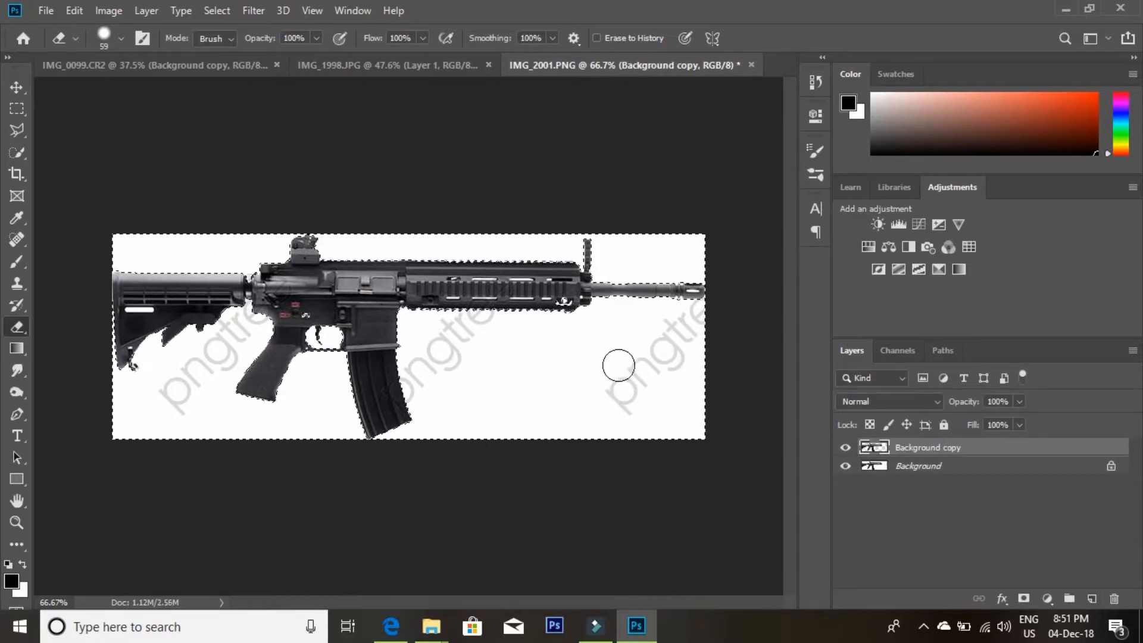
left_click(926, 448)
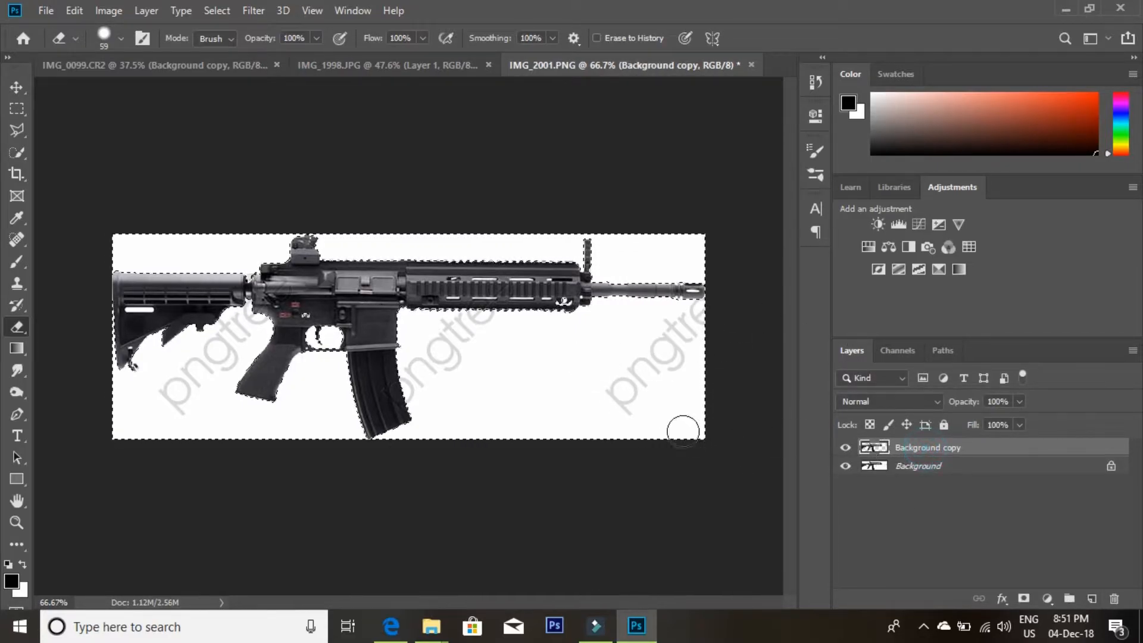
left_click_drag(124, 365, 119, 475)
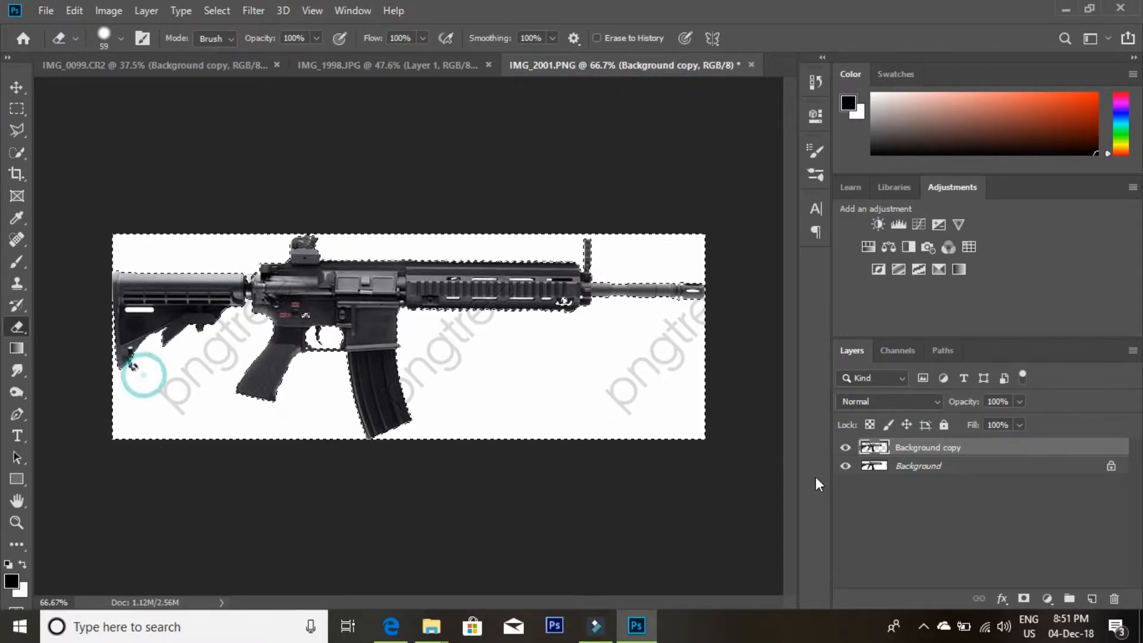
left_click(845, 466)
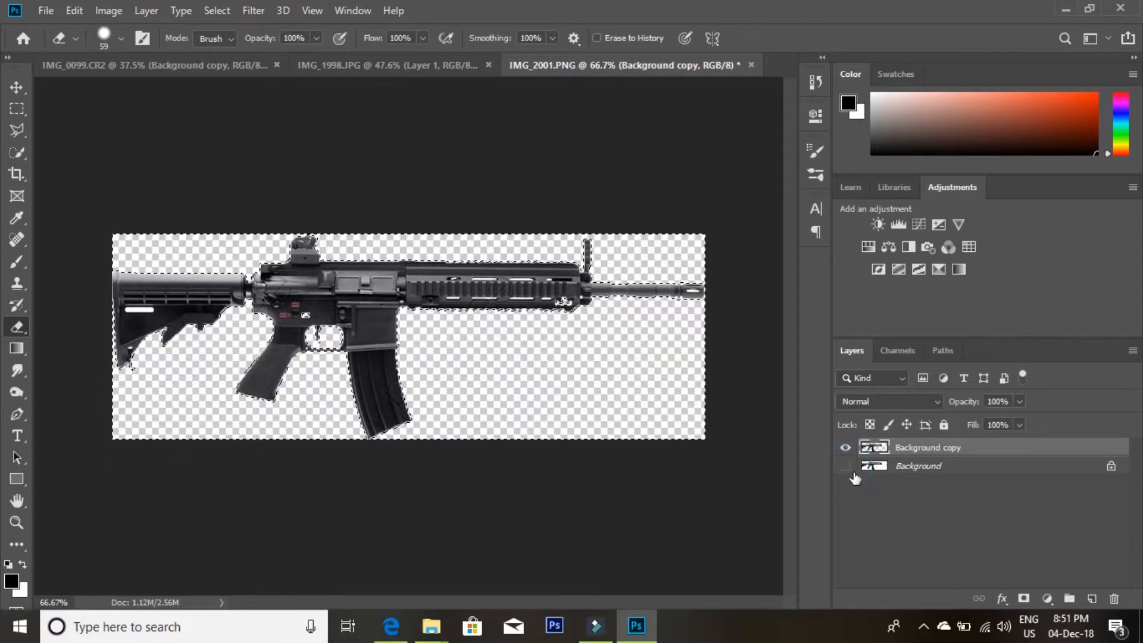
- Clear the selection around the rifle
left_click(12, 526)
left_click_drag(153, 332, 262, 390)
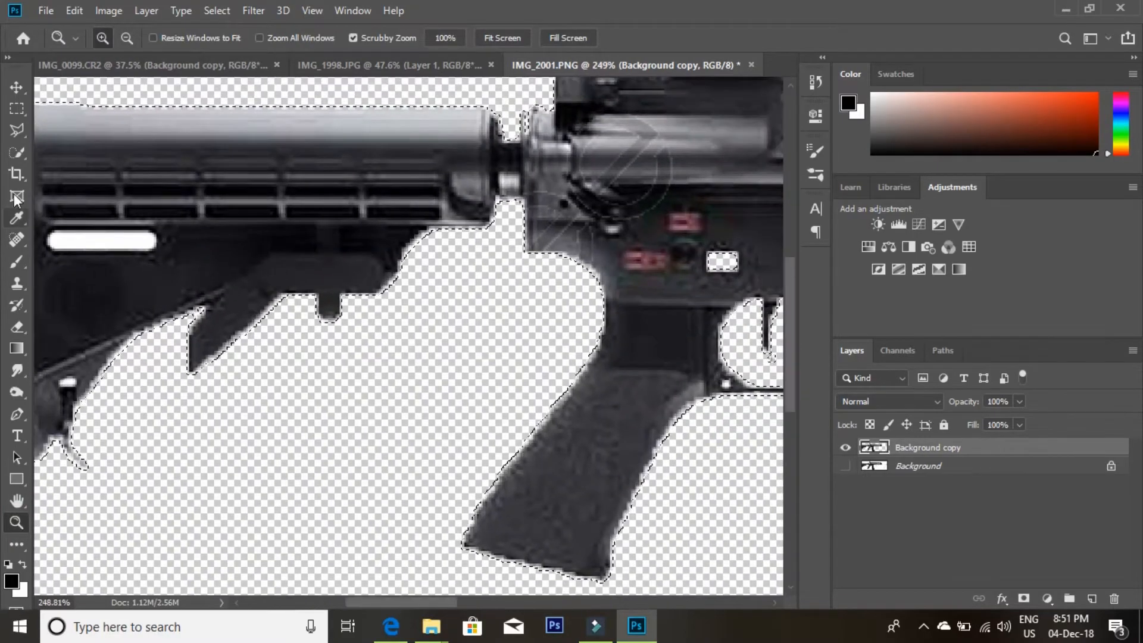
left_click(17, 108)
right_click(199, 204)
left_click(238, 220)
- Select the white slot in the rifle's stock with the Quick Selection tool and delete its fill
scroll(179, 256, "up", 3)
scroll(179, 256, "left", 3)
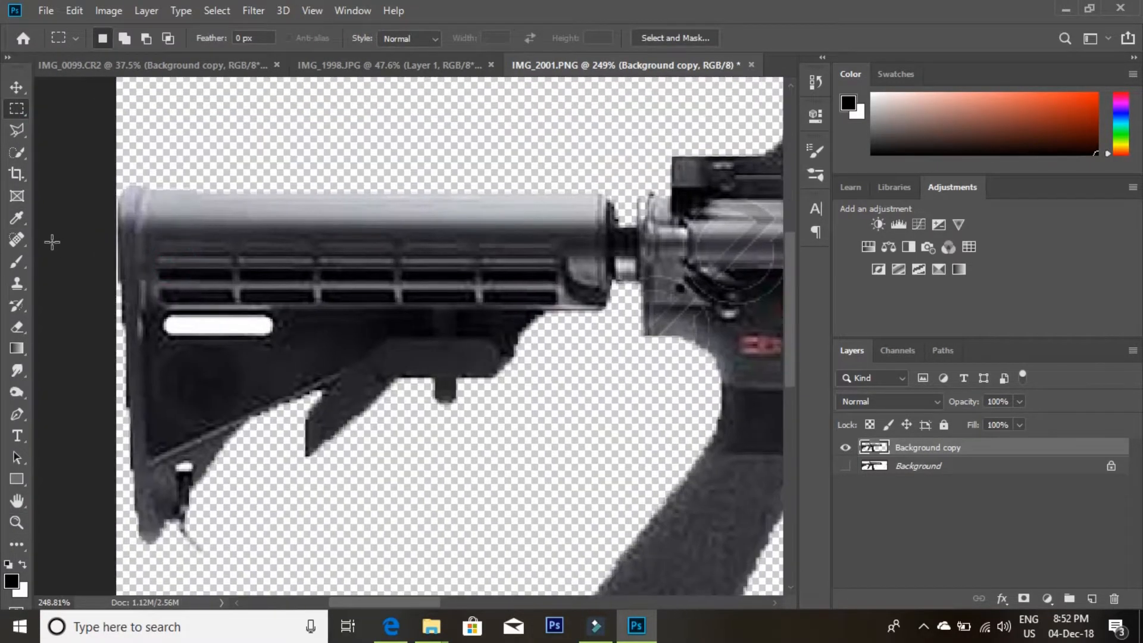
left_click(19, 153)
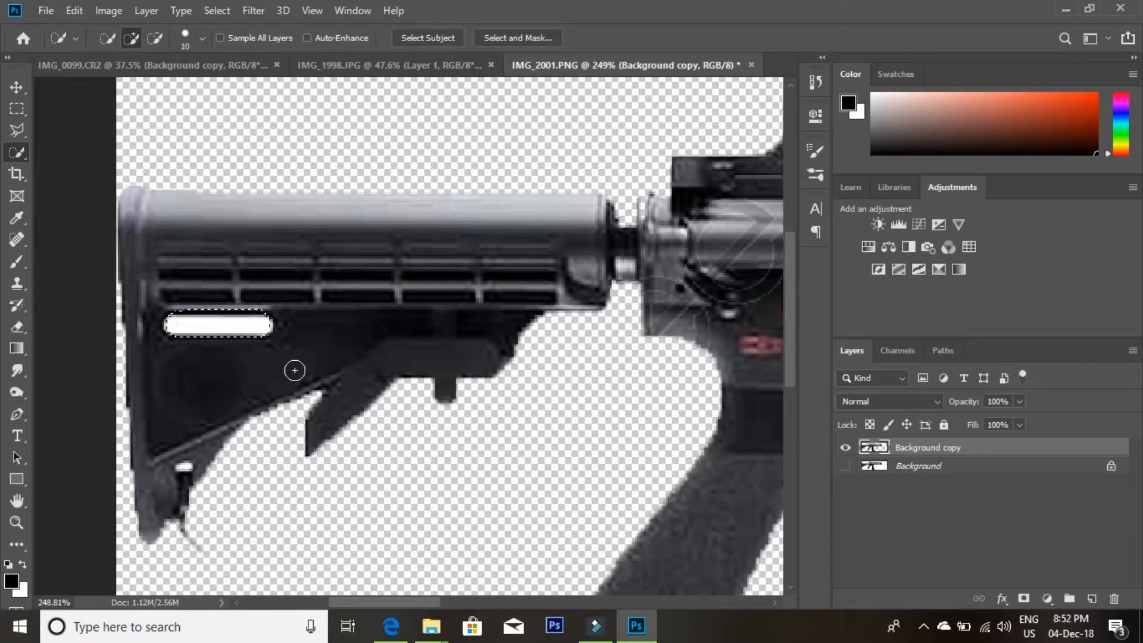
key("Delete")
key("ctrl+d")
- Select the narrow white slots in both rows along the rifle's handguard with the Quick Selection tool
left_click_drag(488, 342, 59, 351)
left_click_drag(423, 288, 322, 330)
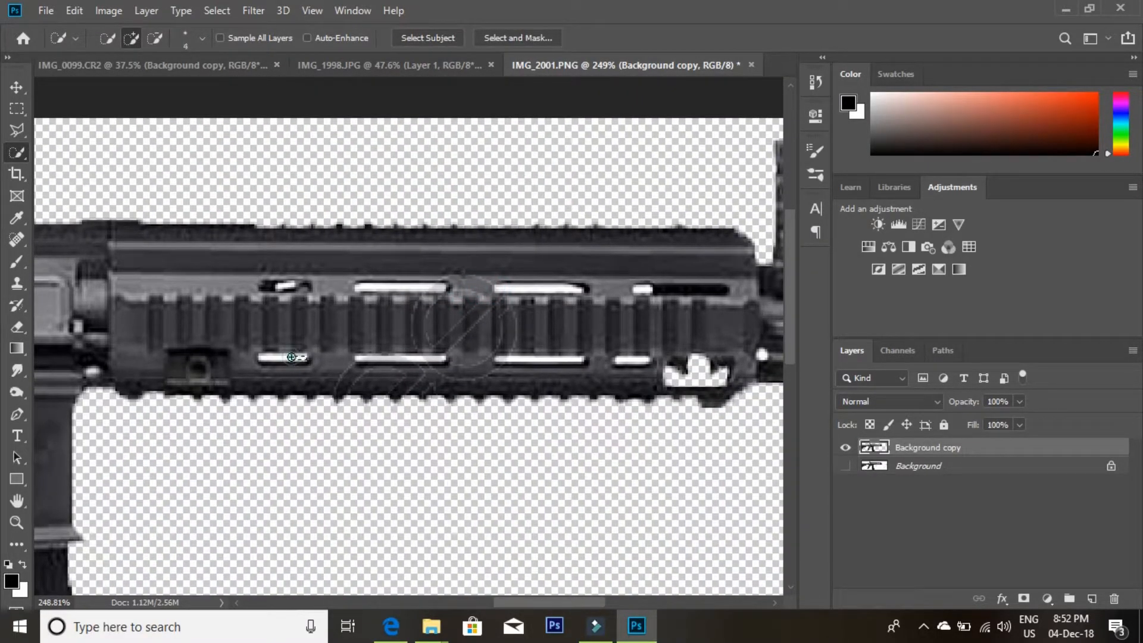
left_click_drag(295, 357, 388, 357)
left_click(539, 290)
left_click(402, 289)
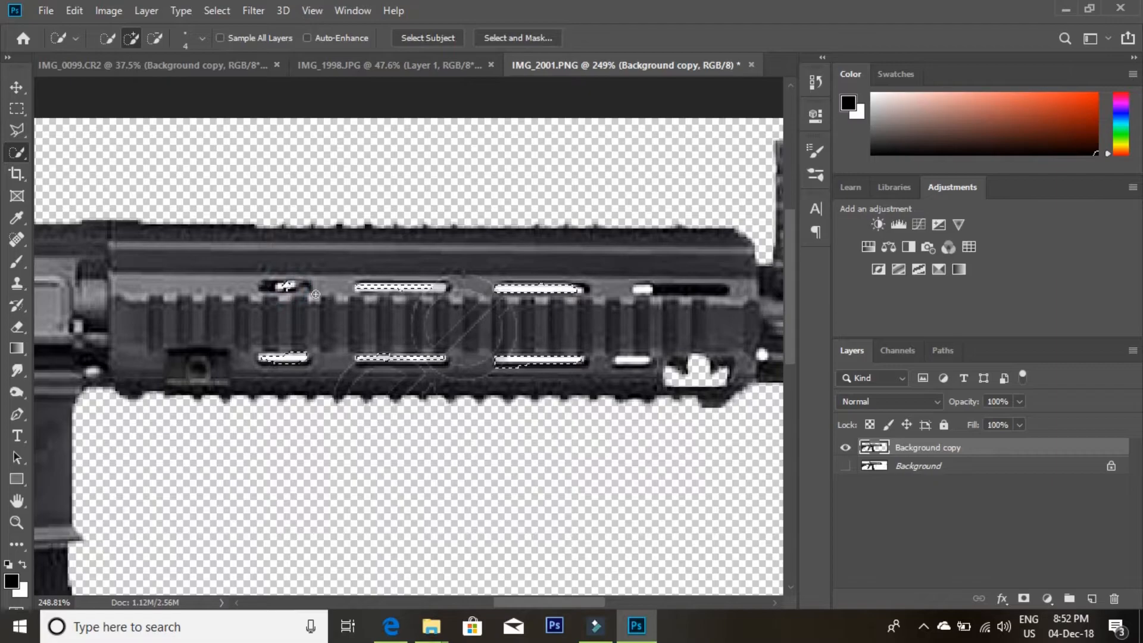
left_click_drag(286, 285, 304, 284)
left_click_drag(429, 311, 312, 311)
left_click(526, 288)
left_click(519, 361)
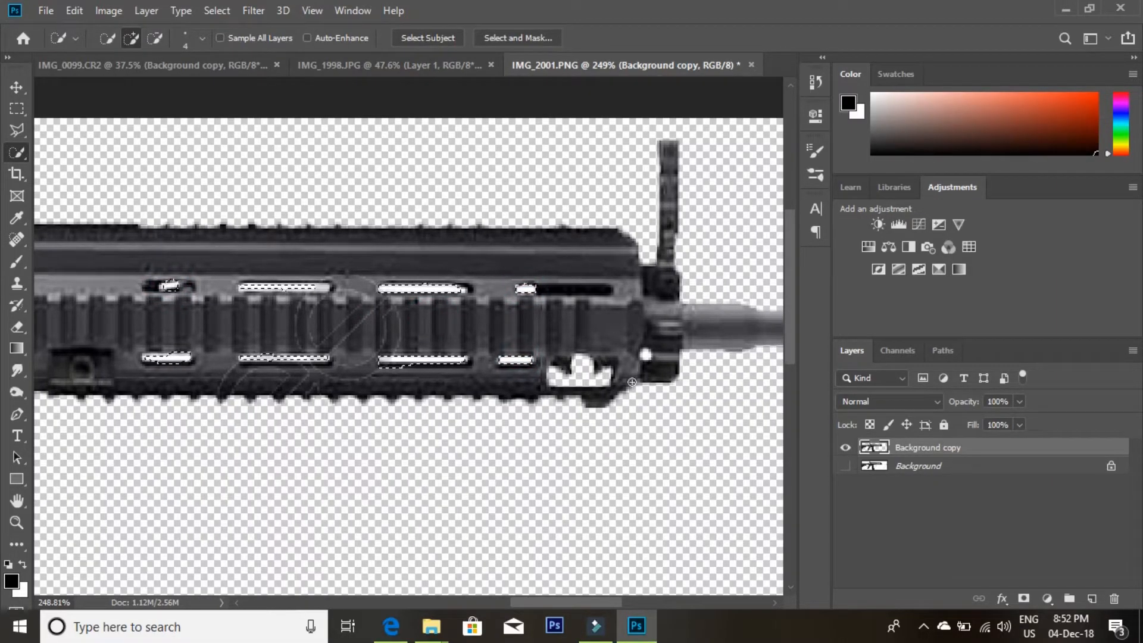
- Delete the white fill inside the selected handguard slots and deselect
left_click(16, 522)
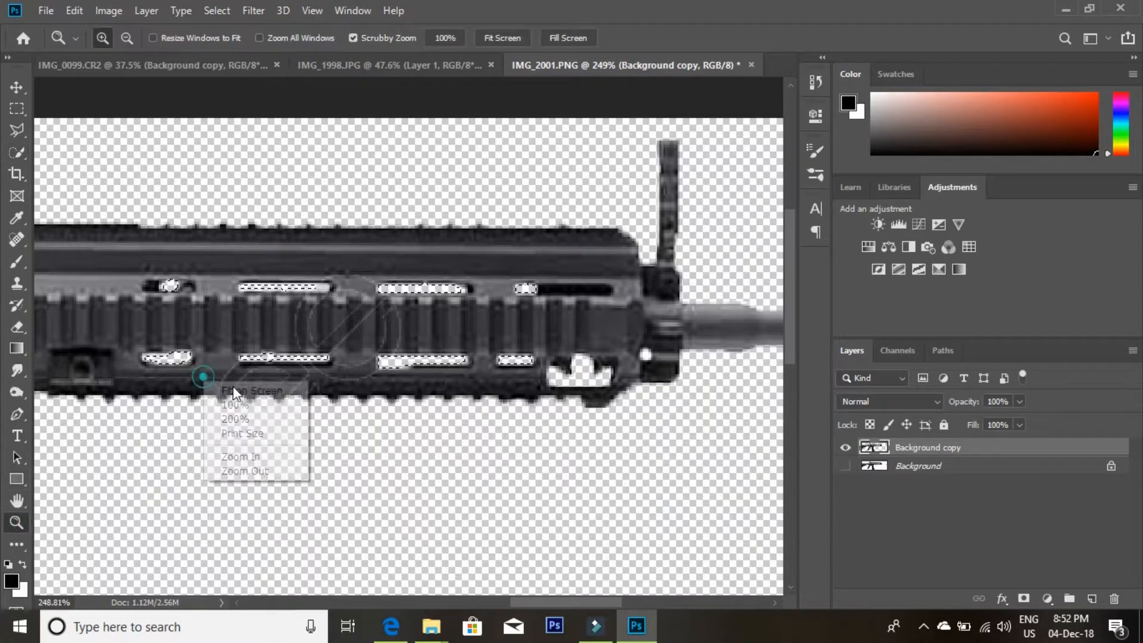
left_click_drag(224, 383, 197, 382)
key("v")
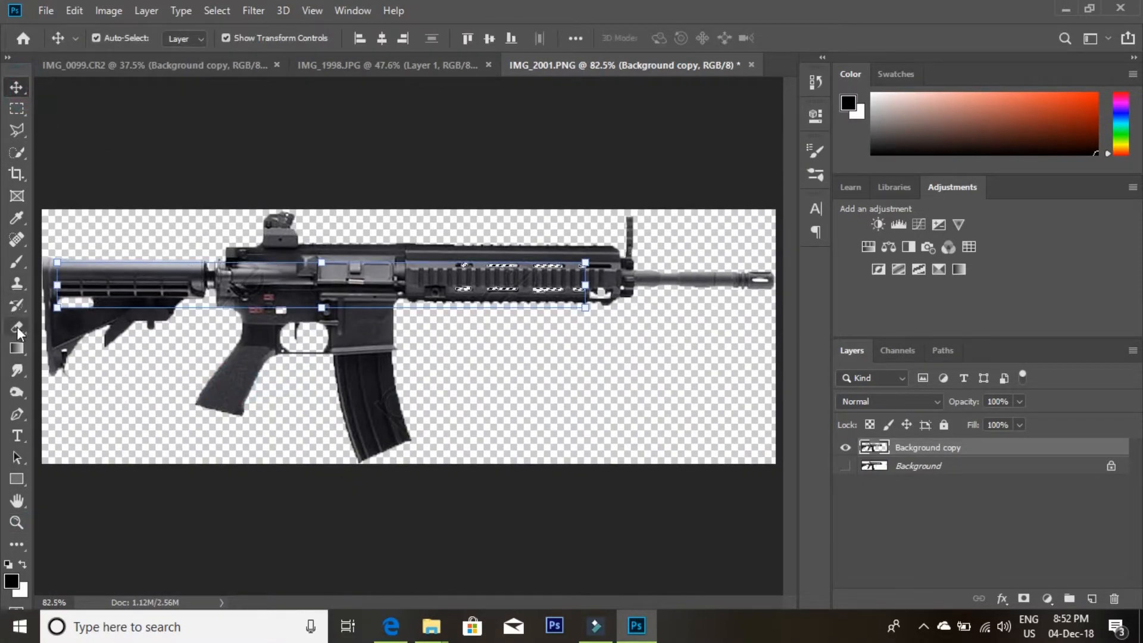
left_click(16, 153)
right_click(173, 331)
left_click(229, 33)
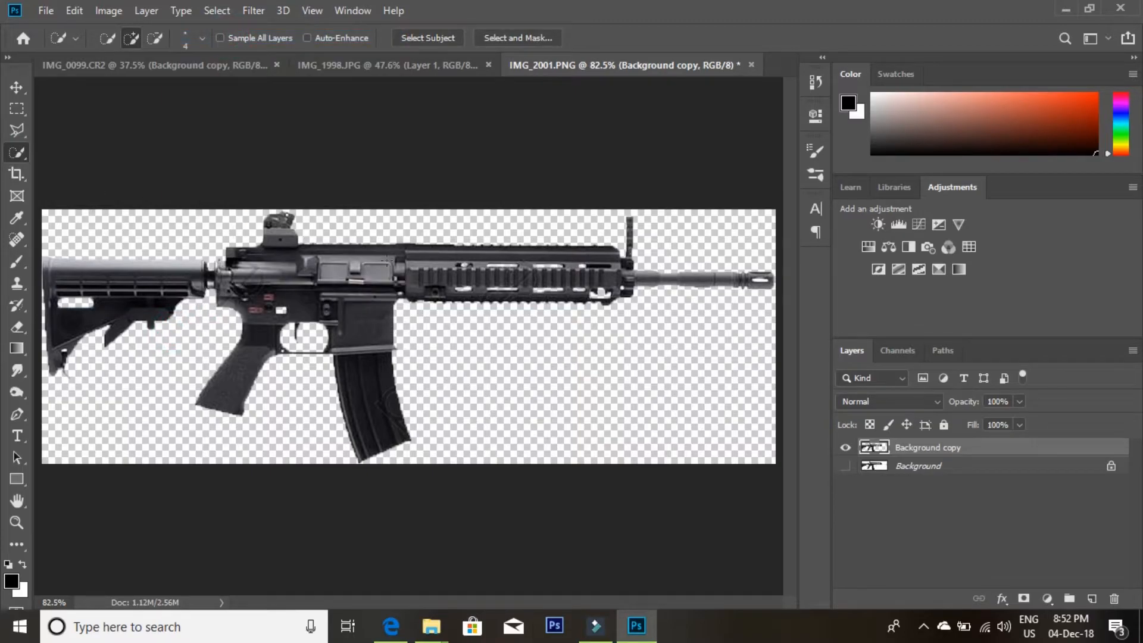
- Bring the cut-out rifle into the IMG_0099.CR2 document and accept the color profile conversion
left_click(16, 87)
left_click_drag(305, 337, 319, 302)
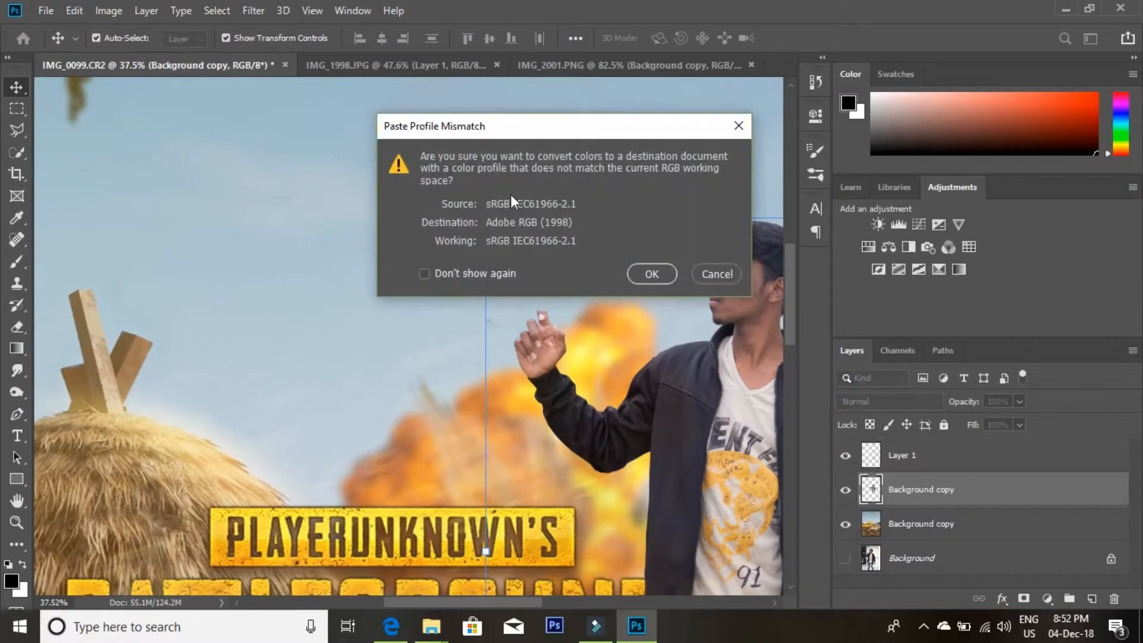
left_click(651, 274)
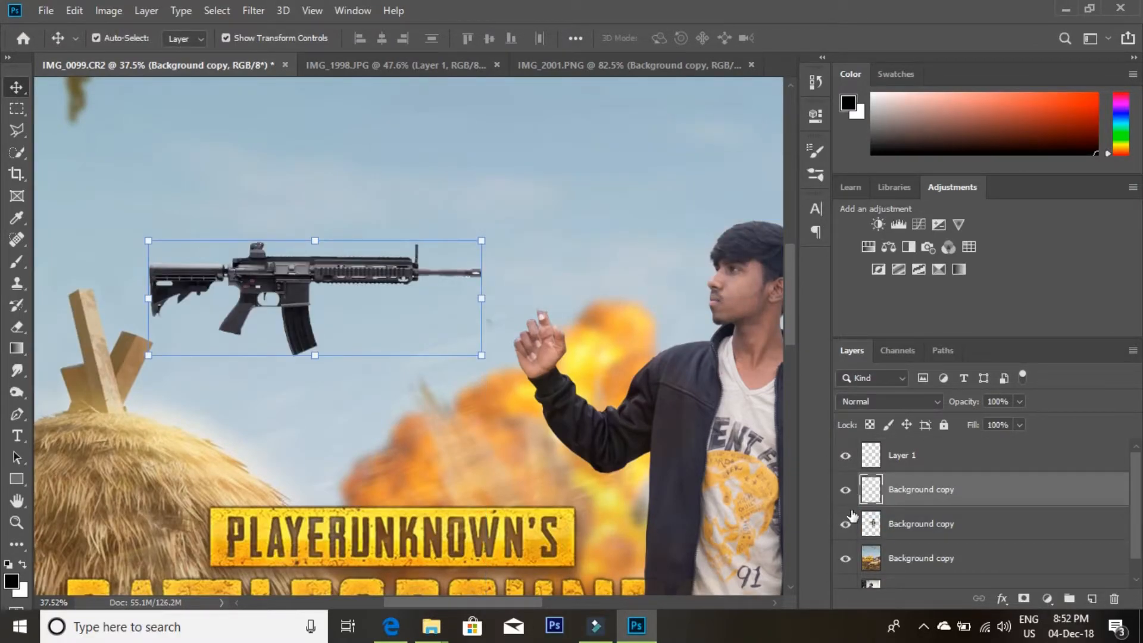
- Erase the white specks under the rifle's muzzle using a 3 px eraser at 70% hardness
left_click_drag(573, 282, 486, 263)
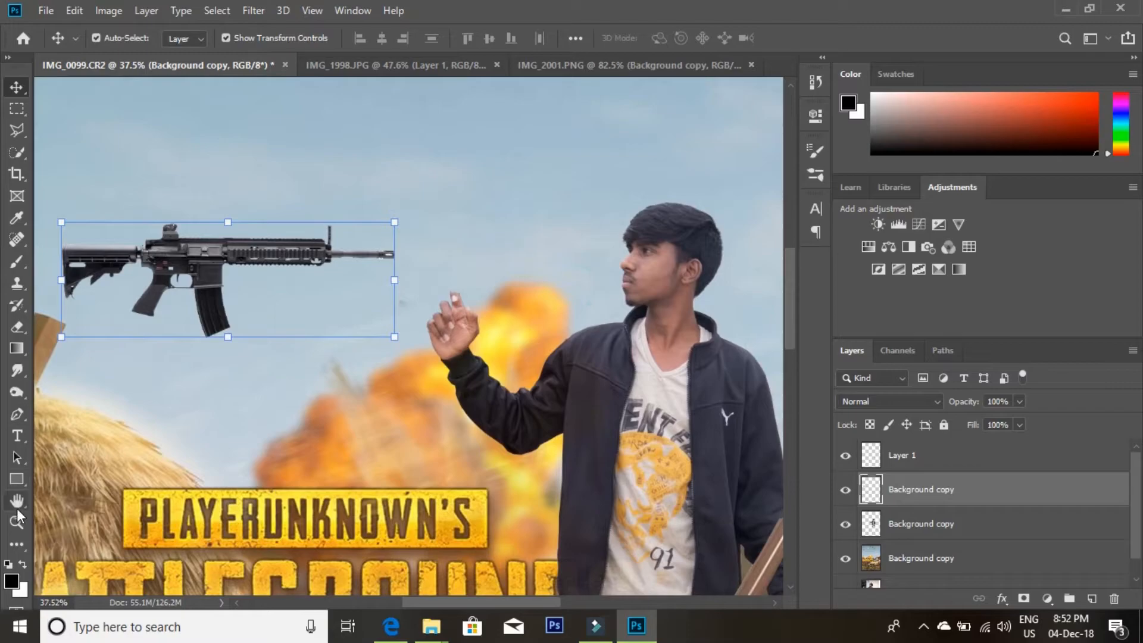
left_click(17, 522)
left_click_drag(375, 260, 3, 266)
left_click(18, 327)
right_click(435, 241)
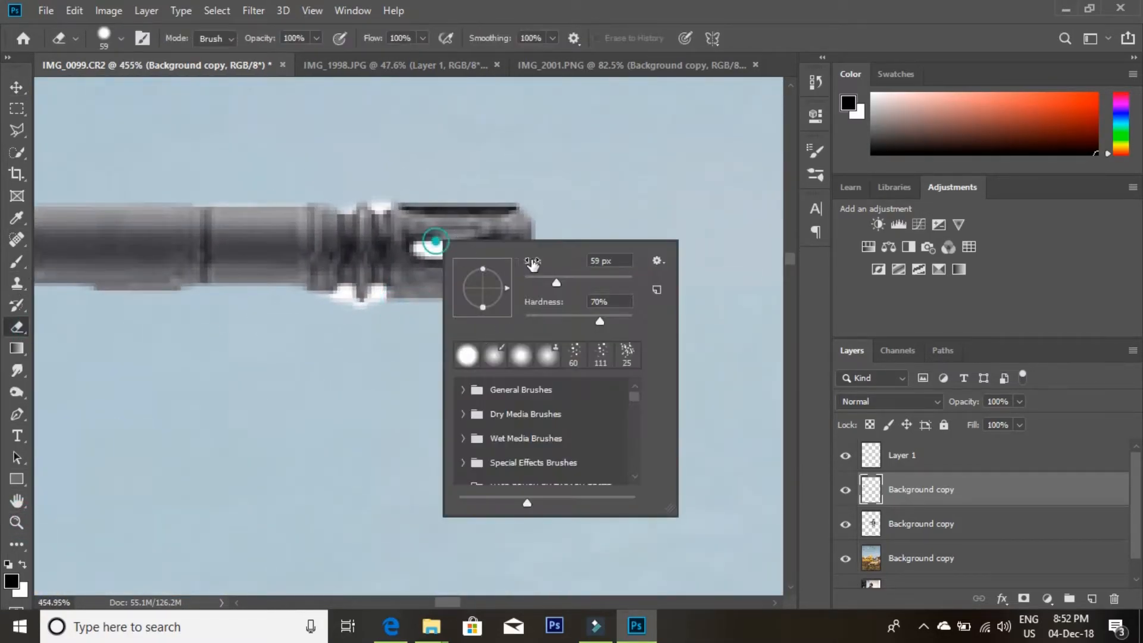
left_click(532, 278)
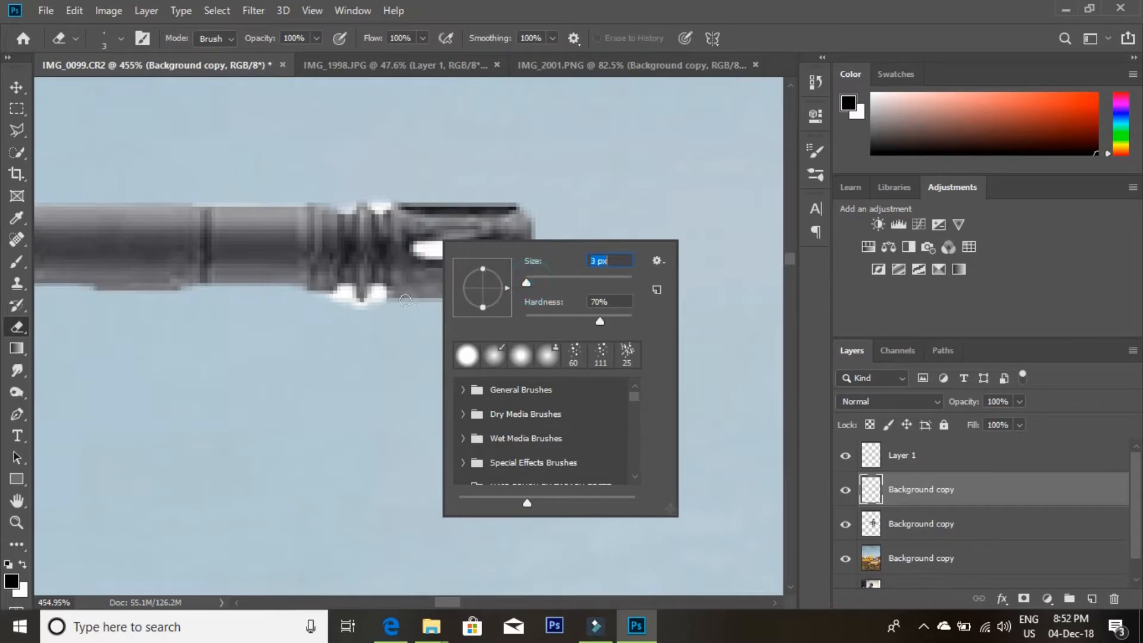
left_click(375, 296)
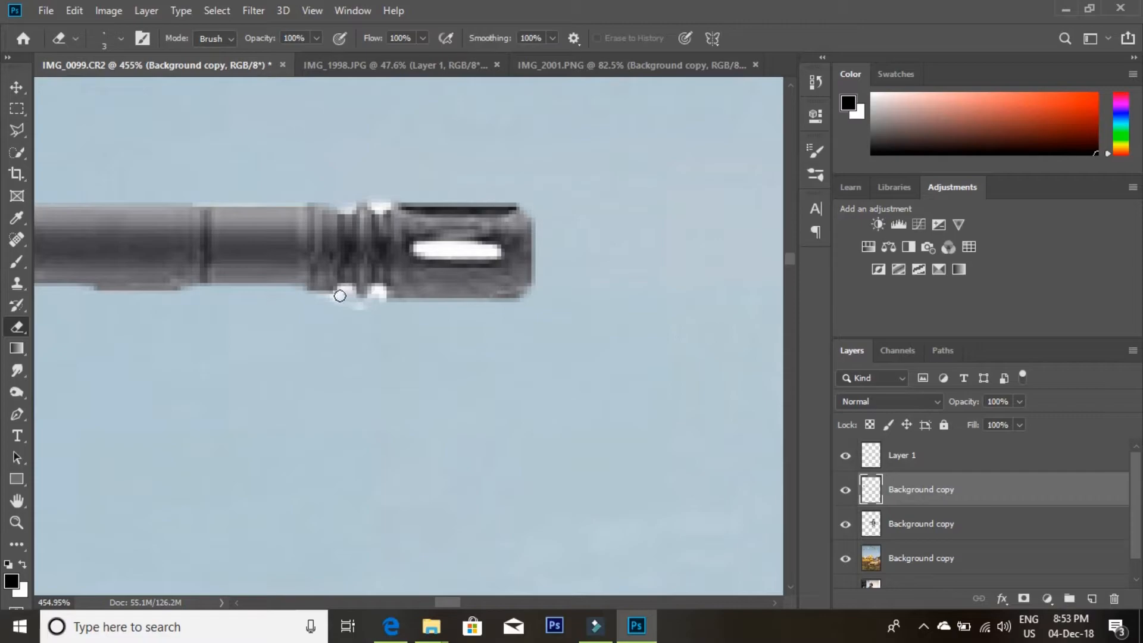
mouse_move(337, 298)
left_mouse_down()
mouse_move(340, 287)
mouse_move(377, 297)
left_mouse_up()
- Erase the white fill inside the muzzle slot and touch up the muzzle's upper edge
left_click_drag(426, 252, 464, 249)
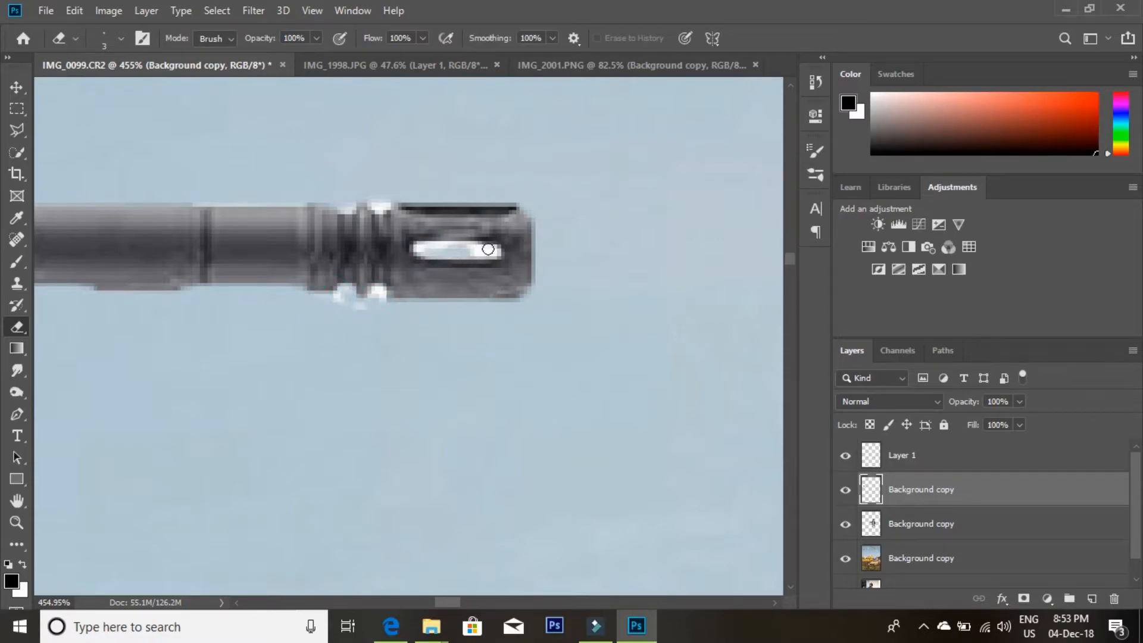
left_click_drag(472, 250, 432, 243)
scroll(393, 204, "left", 10)
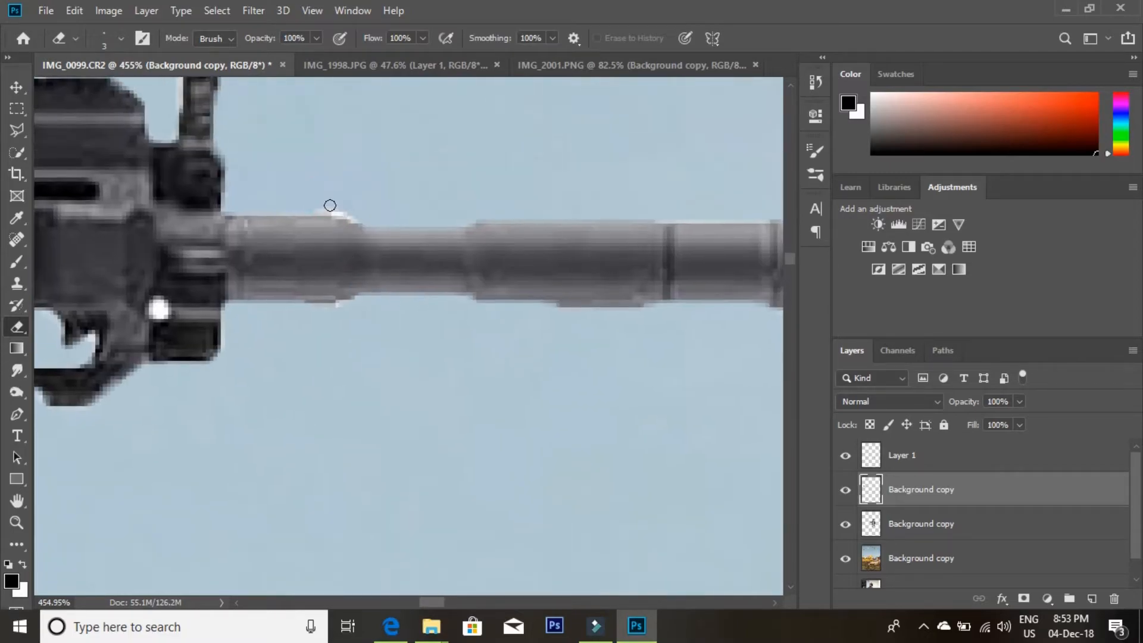
scroll(288, 286, "right", 8)
left_click(477, 224)
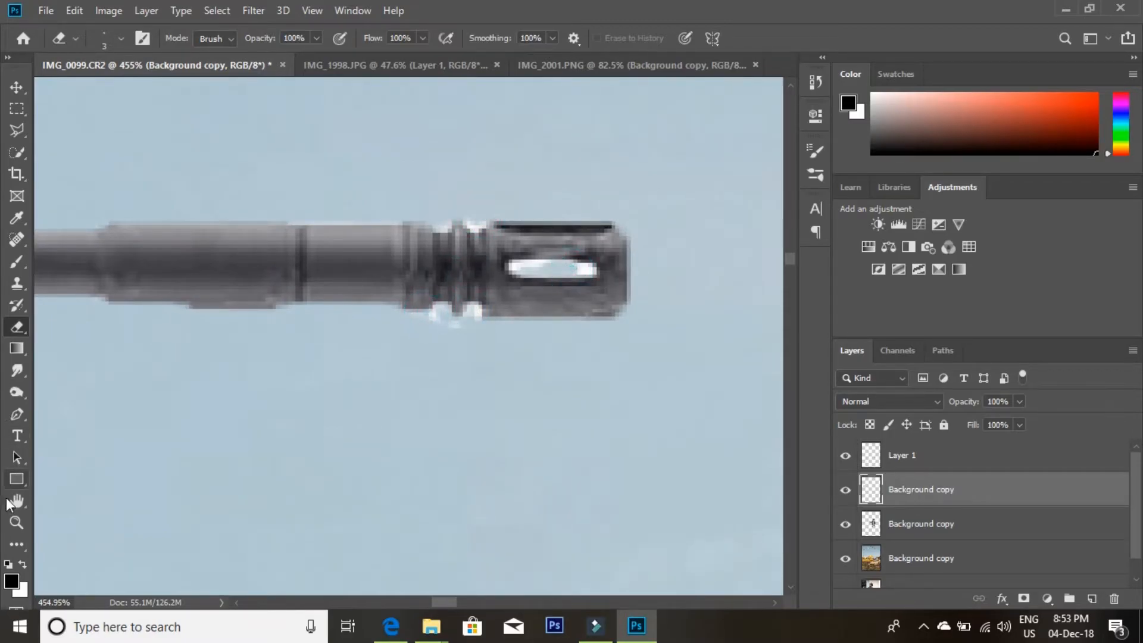
- Start a free transform on the rifle layer, shift the rifle toward the raised hand and flip it horizontally
left_click(17, 522)
left_click_drag(516, 408, 463, 362)
left_click(463, 357)
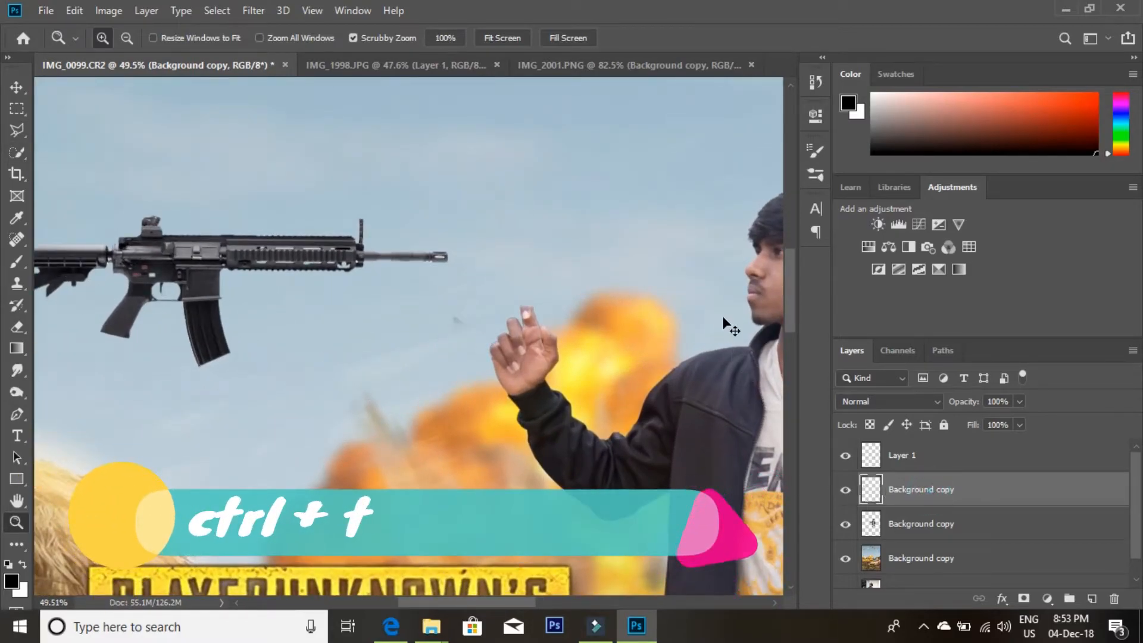
key("ctrl+t")
left_click_drag(239, 256, 256, 262)
left_click_drag(454, 236, 522, 242)
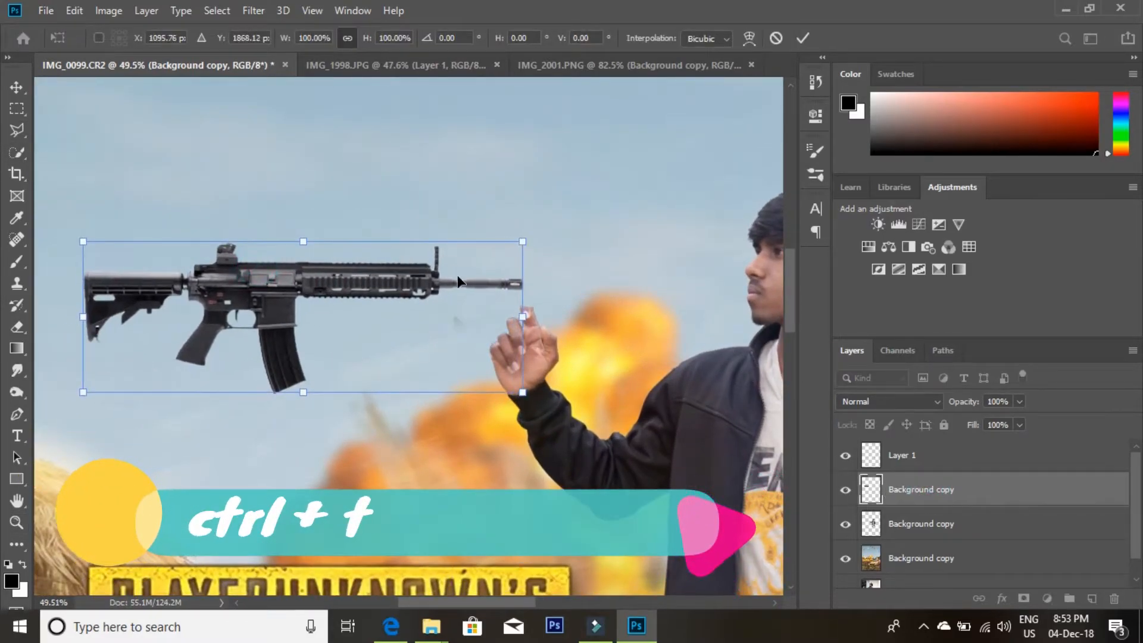
right_click(428, 290)
left_click(481, 495)
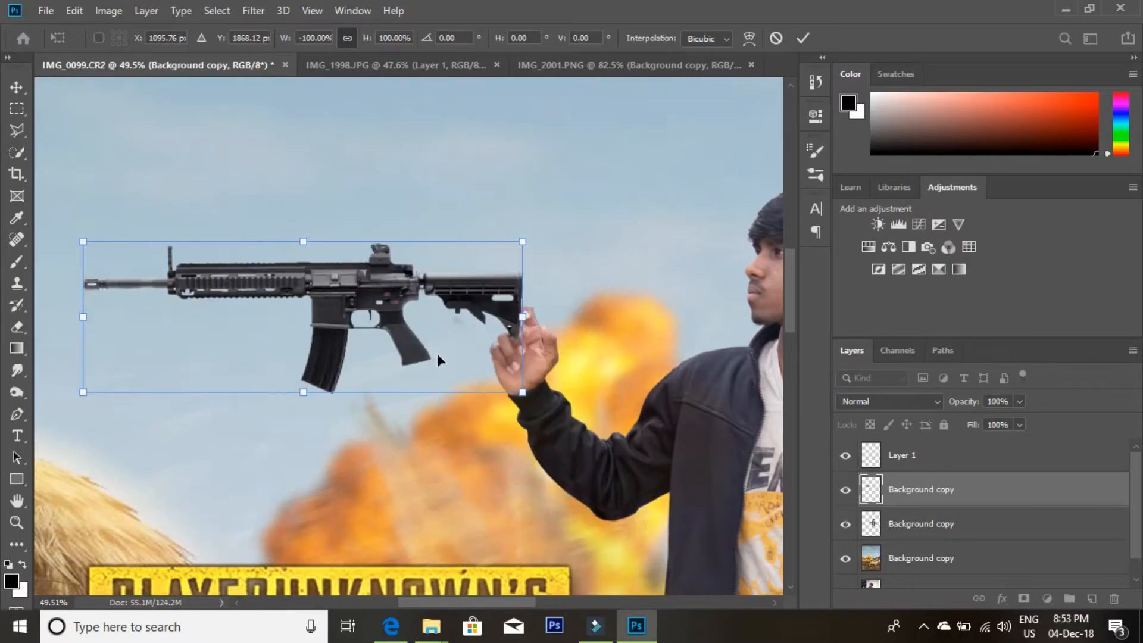
- Move the rifle over the raised hand and rotate it about 31° so the muzzle points diagonally upward away from the person
left_click_drag(390, 296, 487, 295)
left_click_drag(633, 224, 640, 339)
left_click_drag(574, 383, 638, 359)
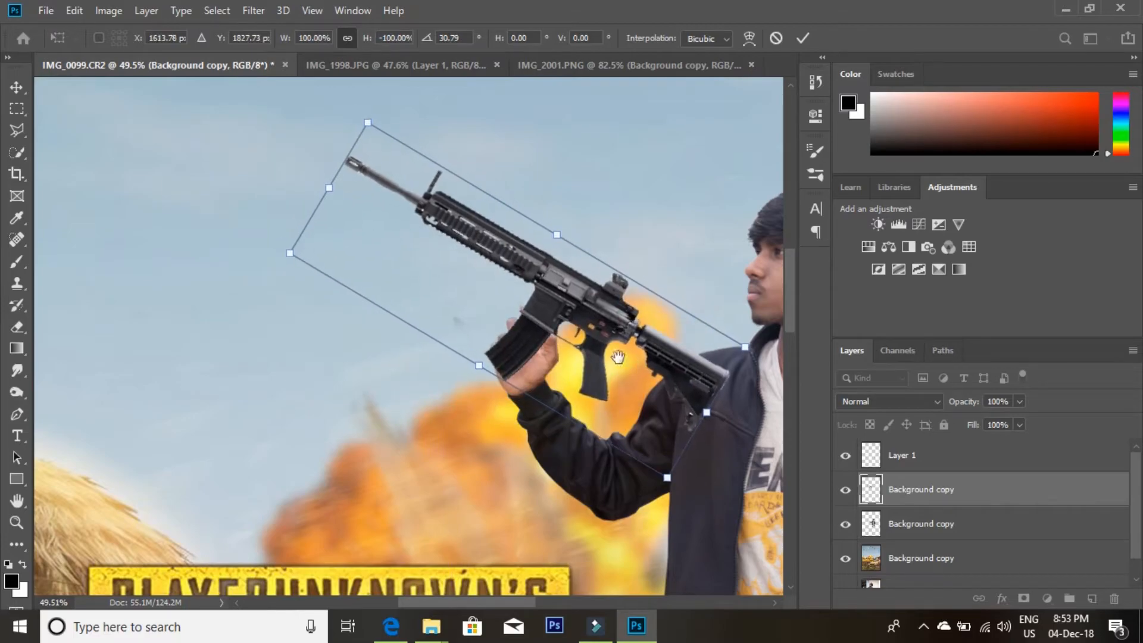
- Scale the rifle to about 76%, rotate it to about 39°, seat its magazine in the palm and apply the transform
scroll(620, 356, "right", 5)
left_click_drag(553, 350, 530, 334)
left_click_drag(327, 339, 361, 360)
mouse_move(526, 335)
left_mouse_down()
mouse_move(498, 340)
mouse_move(506, 324)
left_mouse_up()
mouse_move(372, 315)
left_mouse_down()
mouse_move(415, 335)
mouse_move(392, 319)
left_mouse_up()
left_click_drag(393, 324, 393, 323)
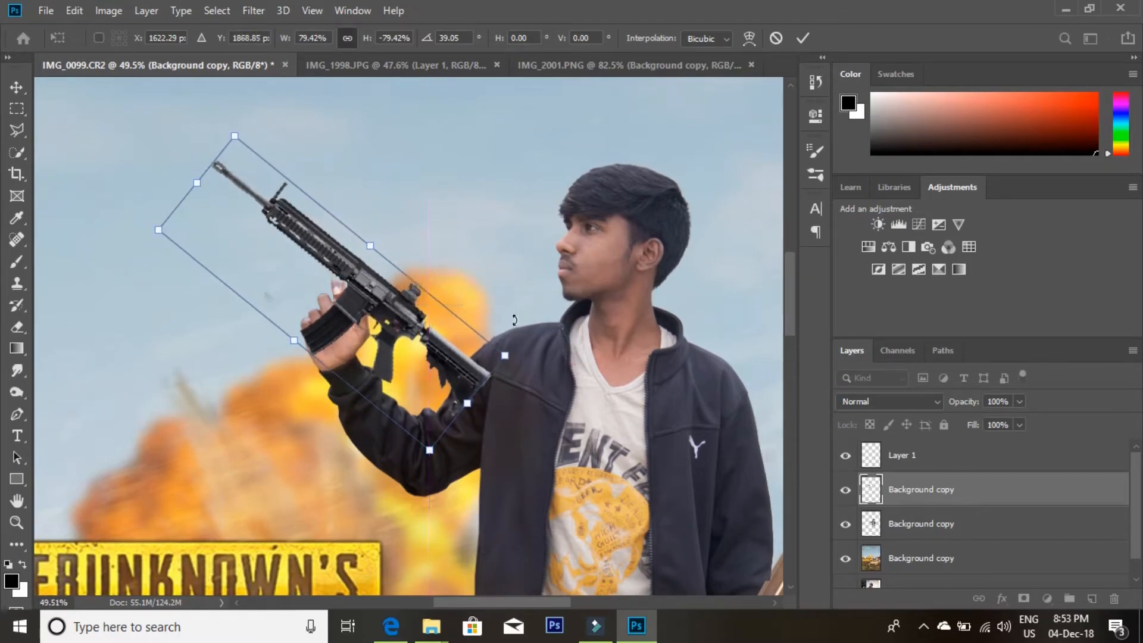
left_click_drag(506, 356, 491, 351)
left_click_drag(406, 349, 410, 353)
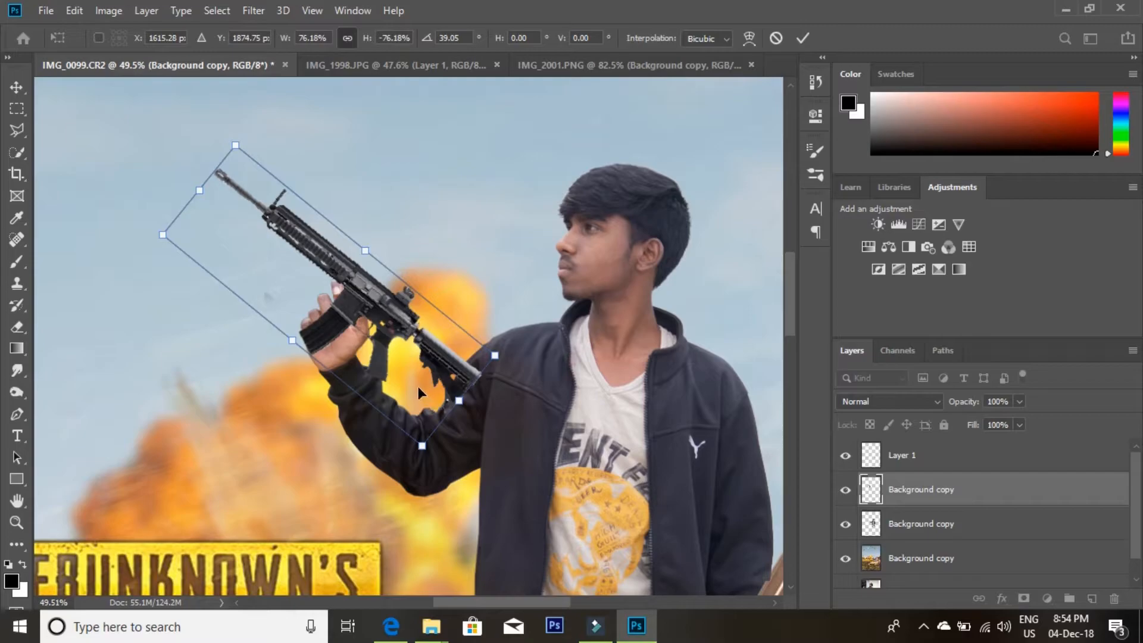
left_click(803, 38)
- Lower the rifle layer's opacity to 34% so the hand shows through
key("z")
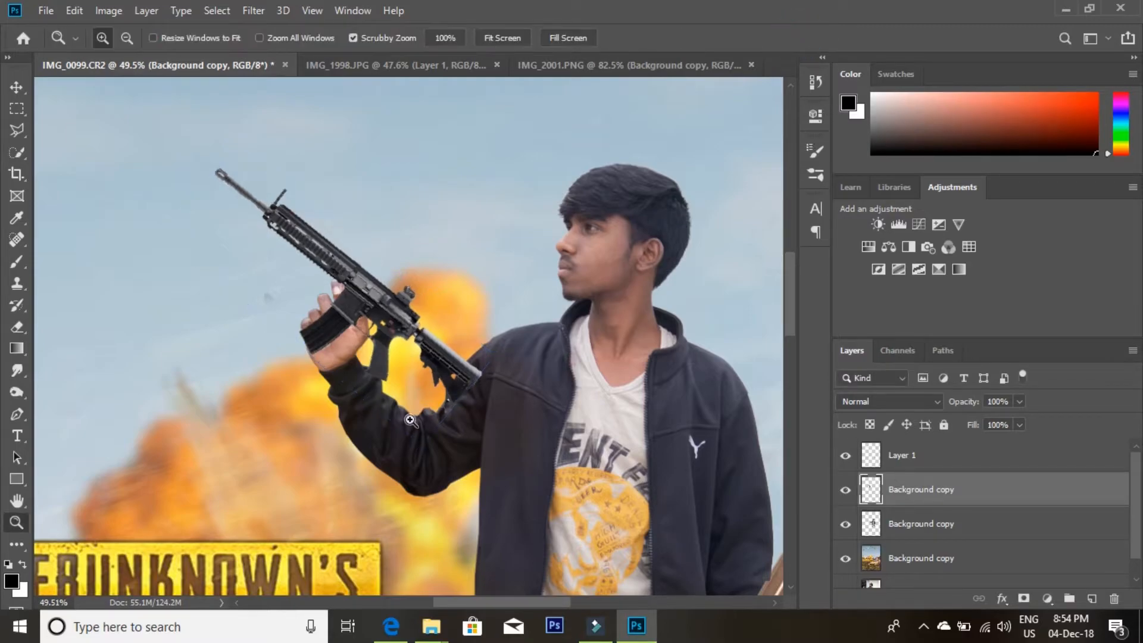
left_click_drag(331, 322, 322, 357)
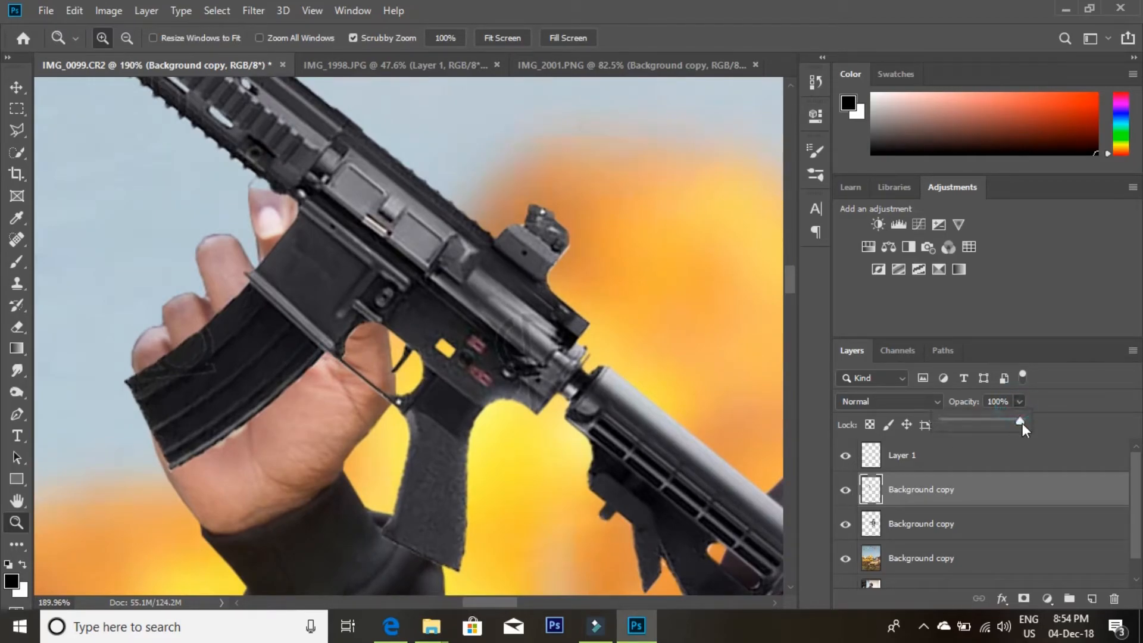
left_click_drag(992, 421, 969, 423)
left_click_drag(178, 364, 253, 323)
- Outline the two outer fingers overlapped by the magazine with the Polygonal Lasso
left_click(17, 130)
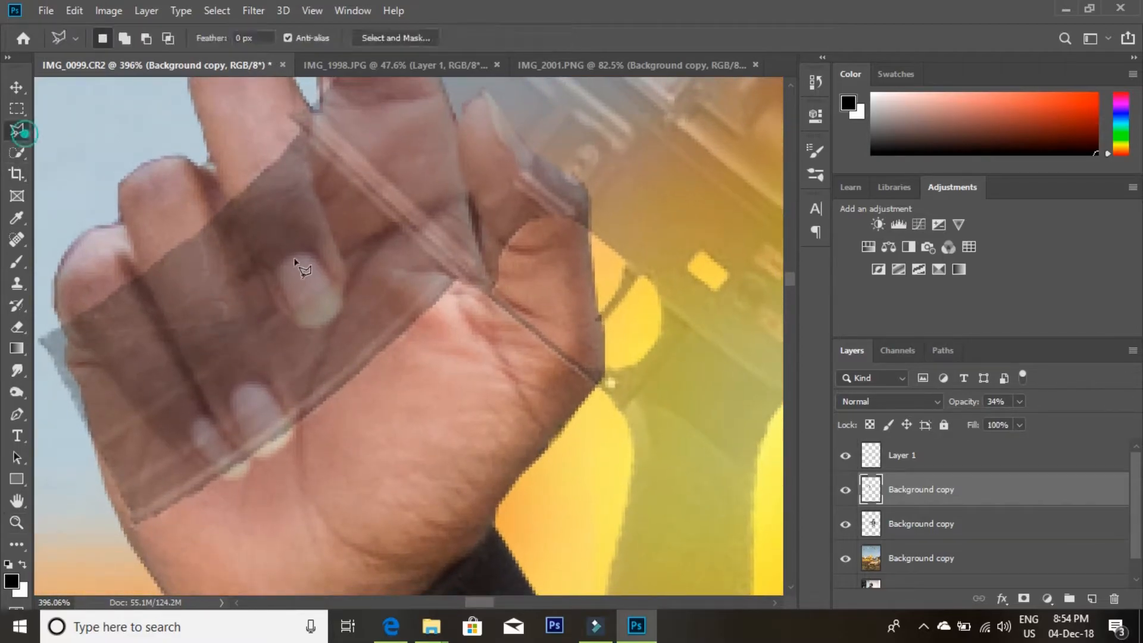
left_click(202, 200)
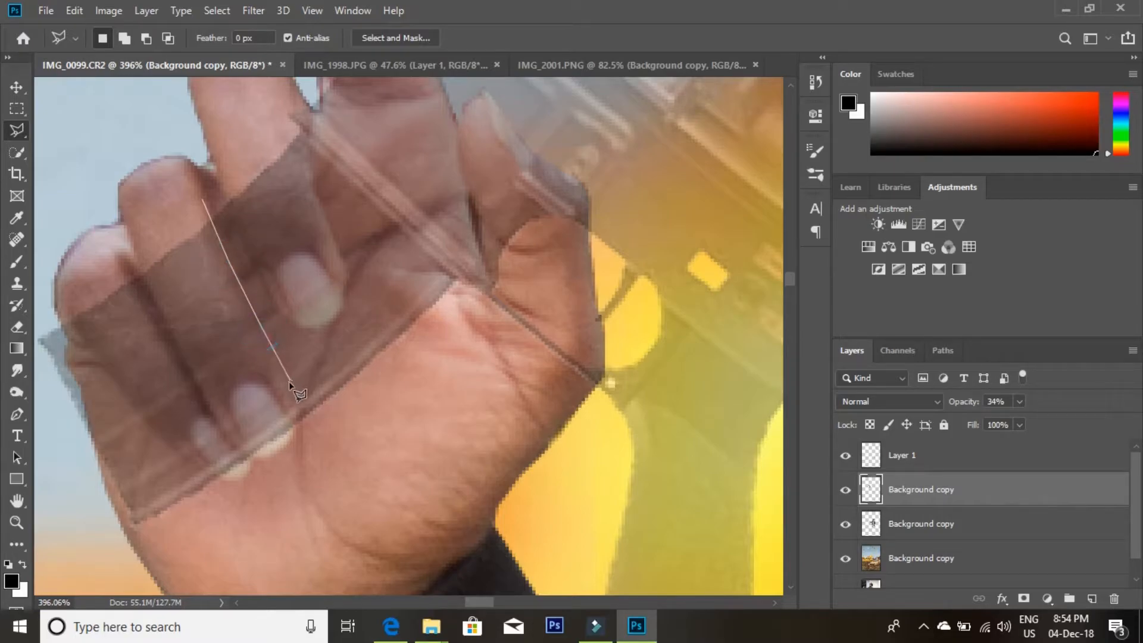
left_click(291, 407)
left_click(247, 459)
left_click(128, 388)
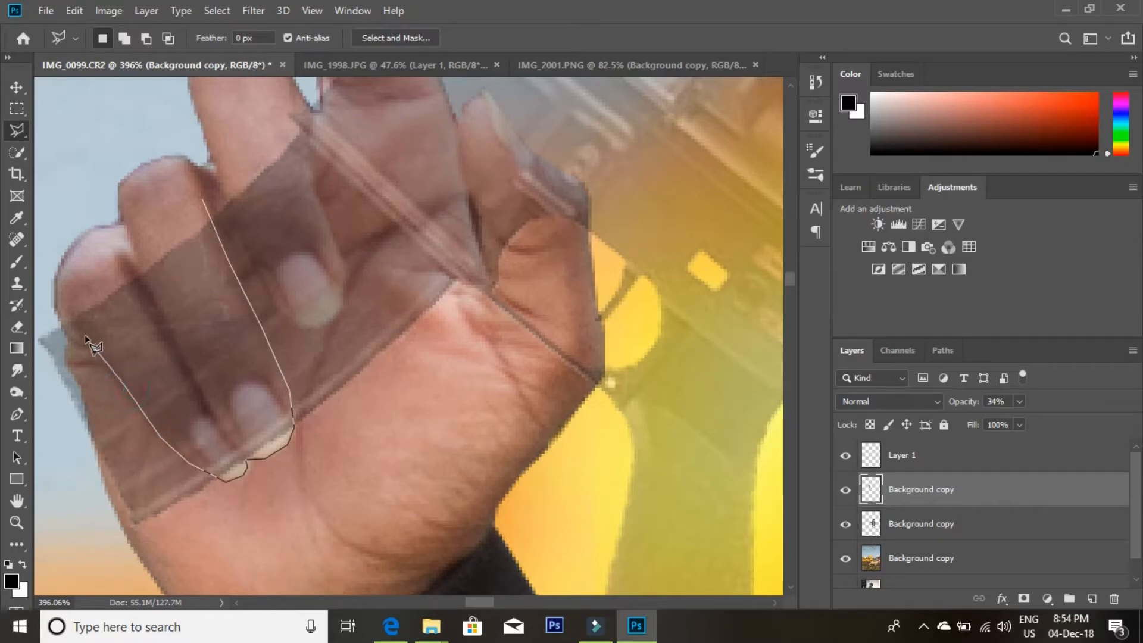
left_click(68, 309)
left_click(202, 200)
- Enlarge the eraser to 114 px and erase the magazine inside the selection over the two outer fingers
left_click(17, 326)
right_click(166, 292)
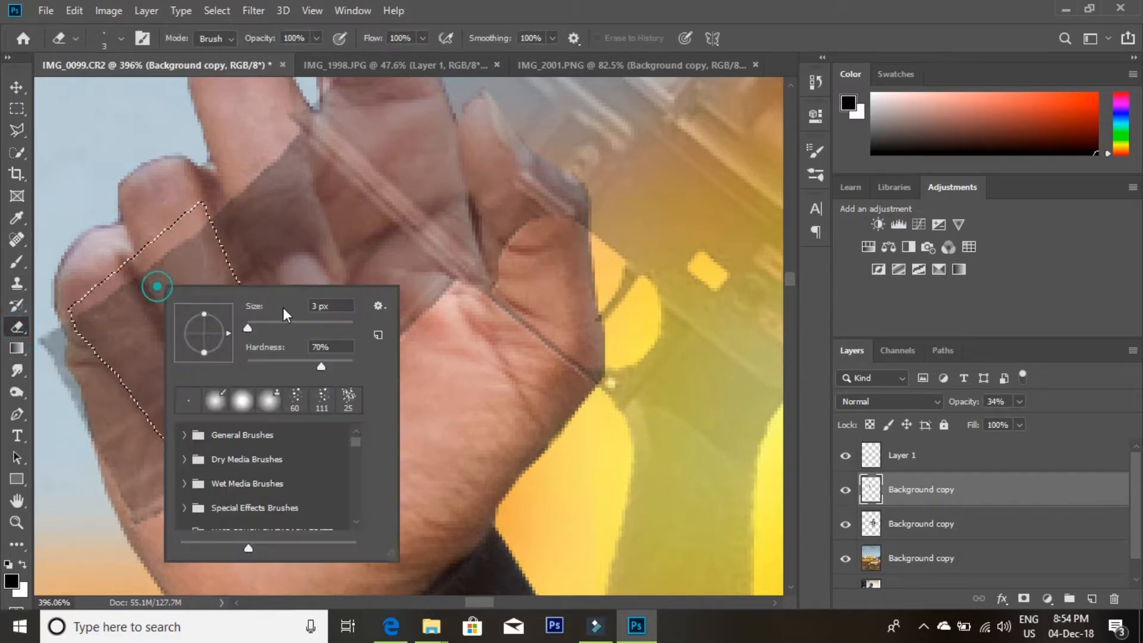
left_click(194, 251)
left_click(186, 327)
- Outline the middle finger with the Polygonal Lasso, erase the rifle portion covering it and deselect
left_click_drag(337, 278, 289, 336)
left_click(17, 131)
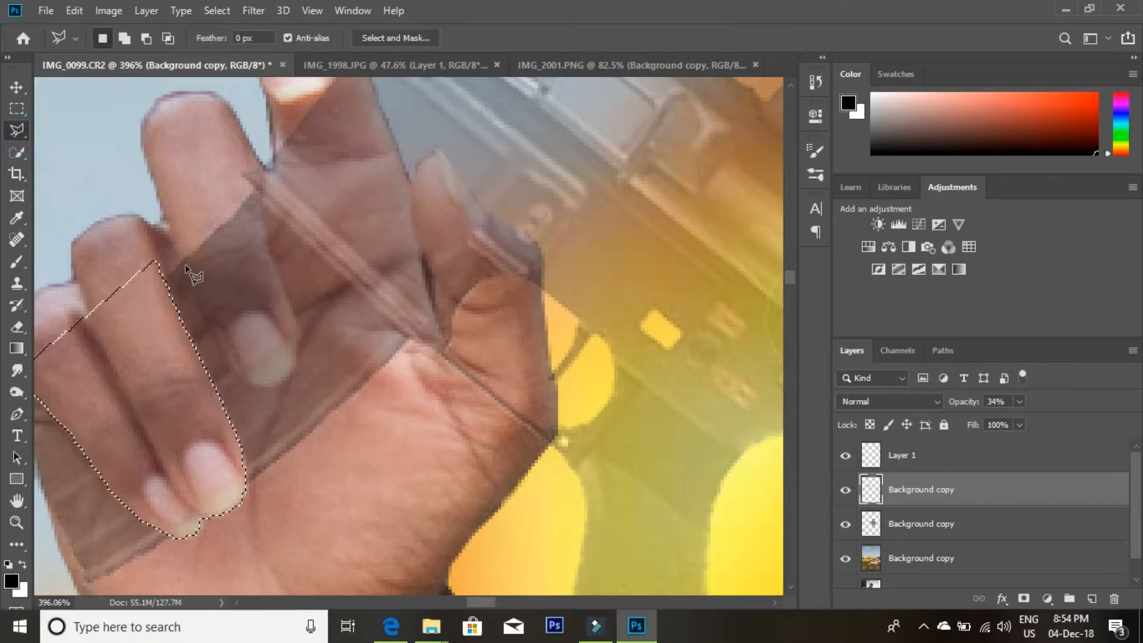
mouse_move(177, 252)
left_mouse_down()
mouse_move(238, 374)
mouse_move(254, 387)
mouse_move(285, 379)
mouse_move(298, 327)
mouse_move(250, 176)
left_mouse_up()
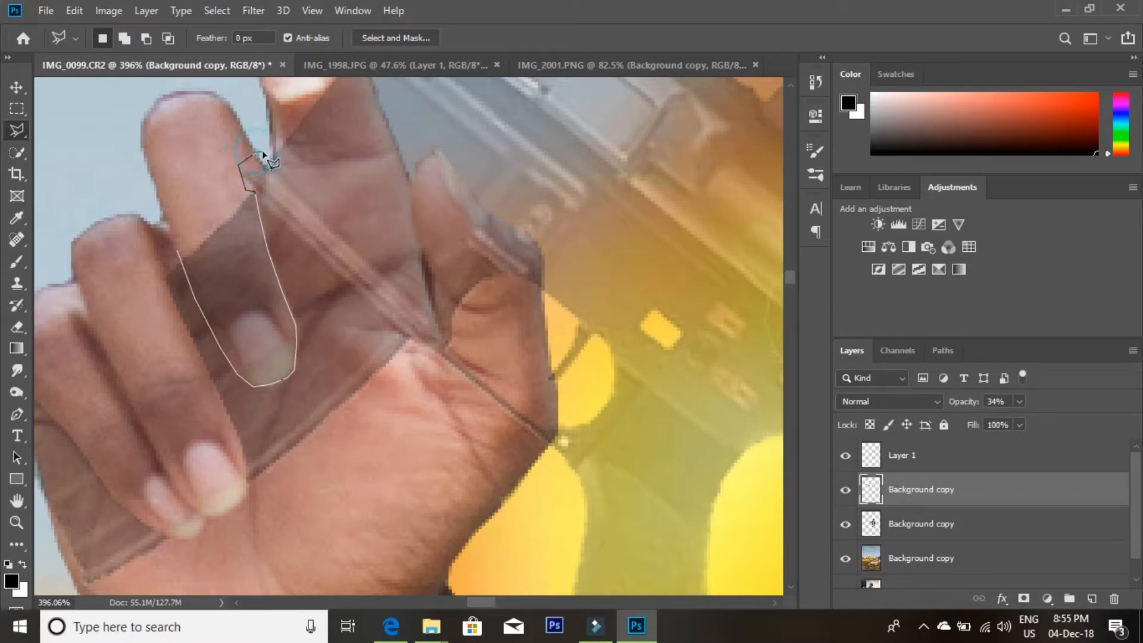
mouse_move(216, 157)
left_mouse_down()
mouse_move(168, 221)
mouse_move(177, 250)
left_mouse_up()
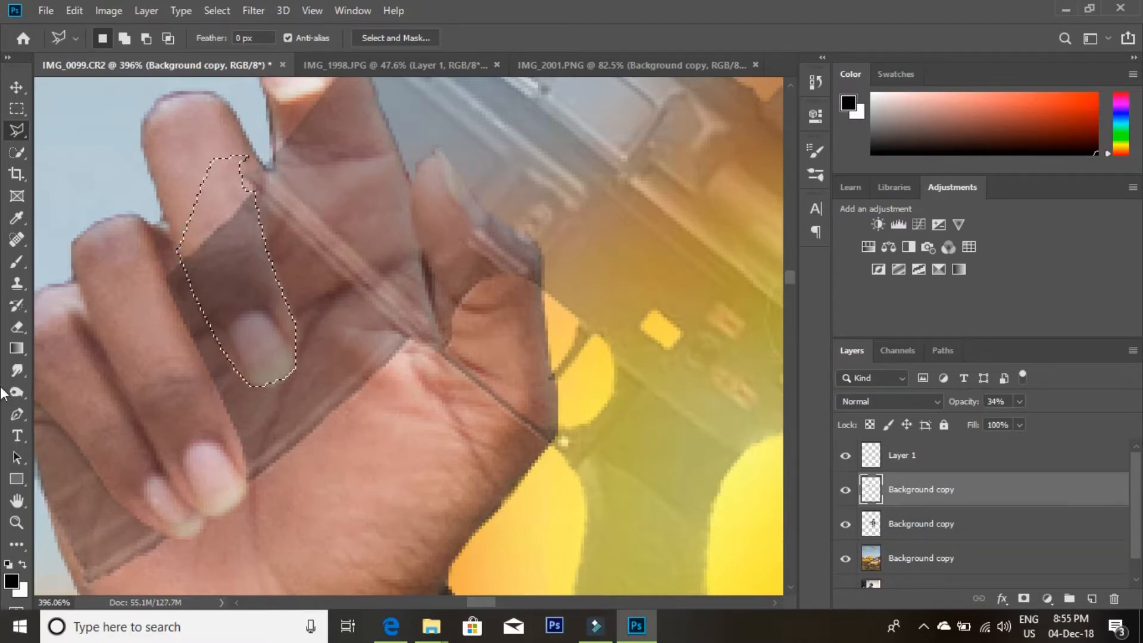
left_click(16, 327)
left_click(245, 280)
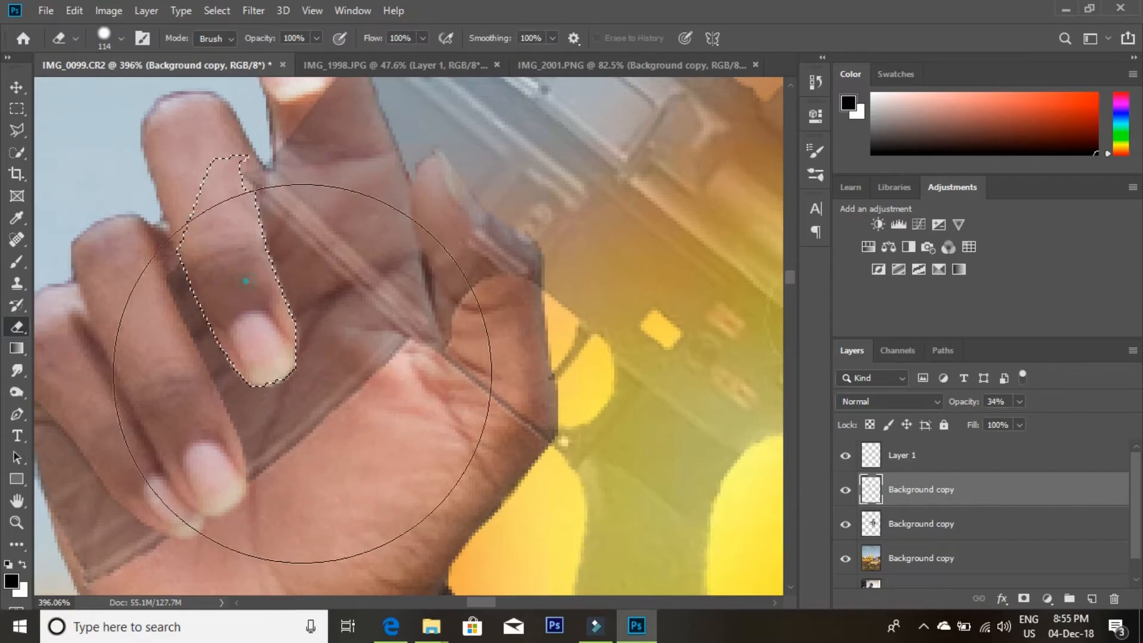
left_click(17, 130)
left_click(185, 173)
- Restore the rifle layer's opacity to 100% and check the fingers wrapped around the magazine
mouse_move(561, 252)
left_mouse_down()
mouse_move(439, 306)
mouse_move(380, 372)
left_mouse_up()
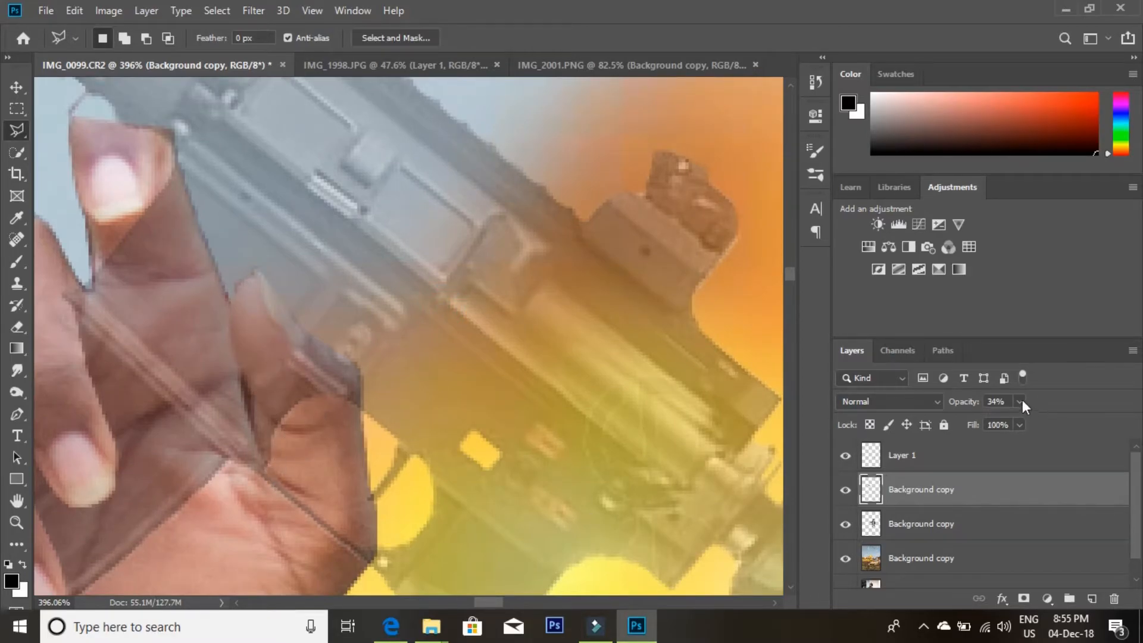
left_click_drag(1035, 420, 1078, 420)
left_click_drag(792, 470, 455, 332)
key("z")
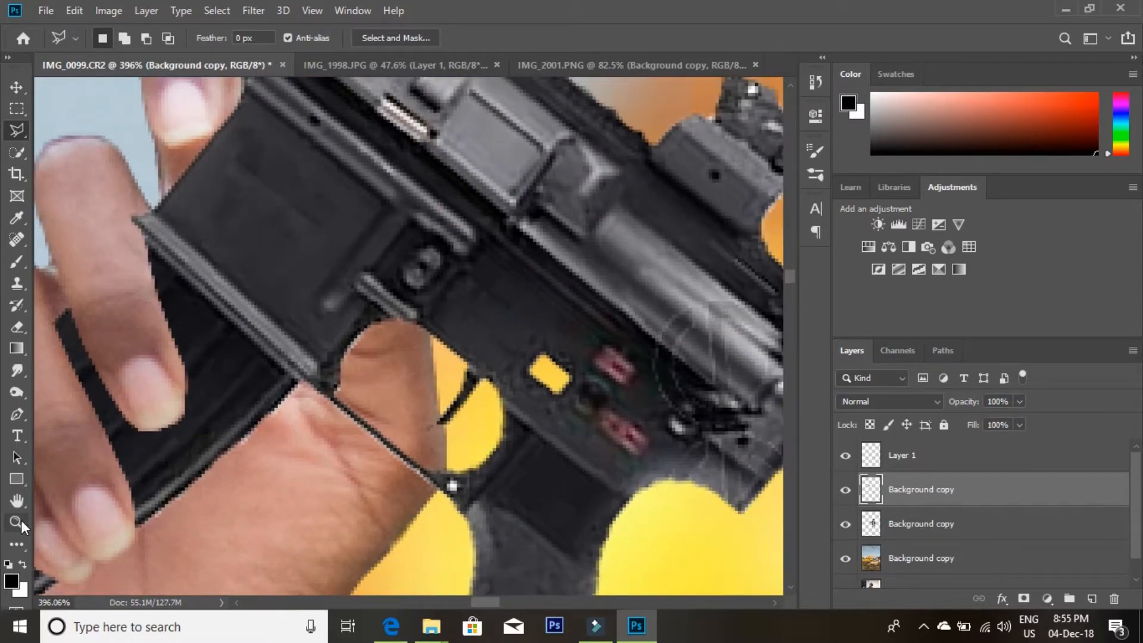
right_click(379, 265)
left_click(455, 288)
left_click_drag(455, 289, 488, 290)
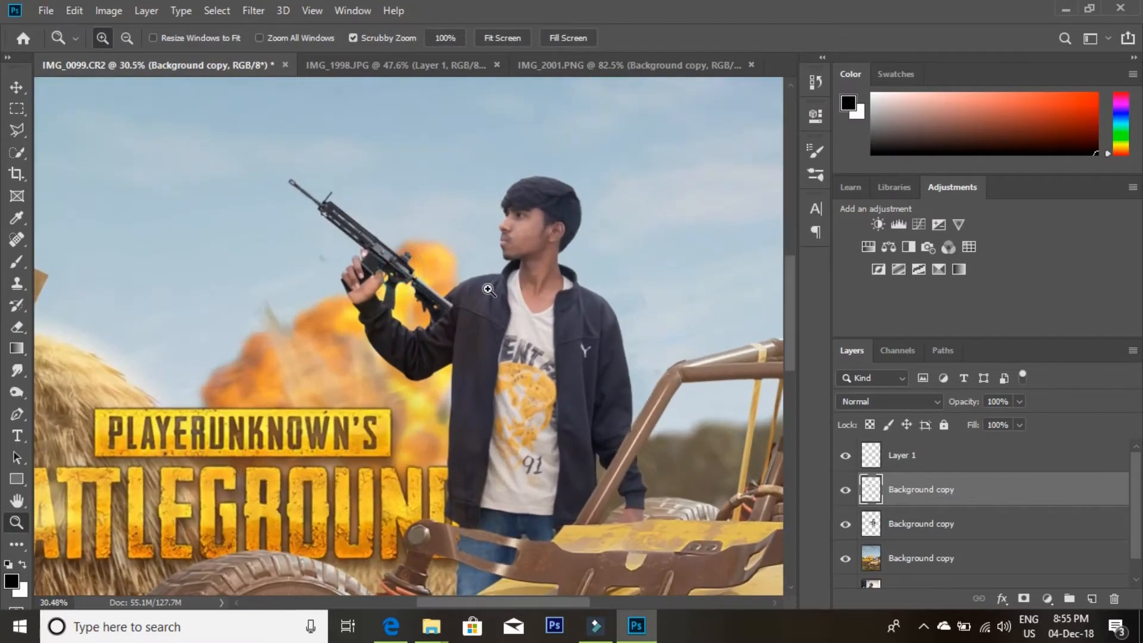
mouse_move(414, 287)
left_mouse_down()
mouse_move(477, 235)
mouse_move(401, 287)
mouse_move(417, 285)
left_mouse_up()
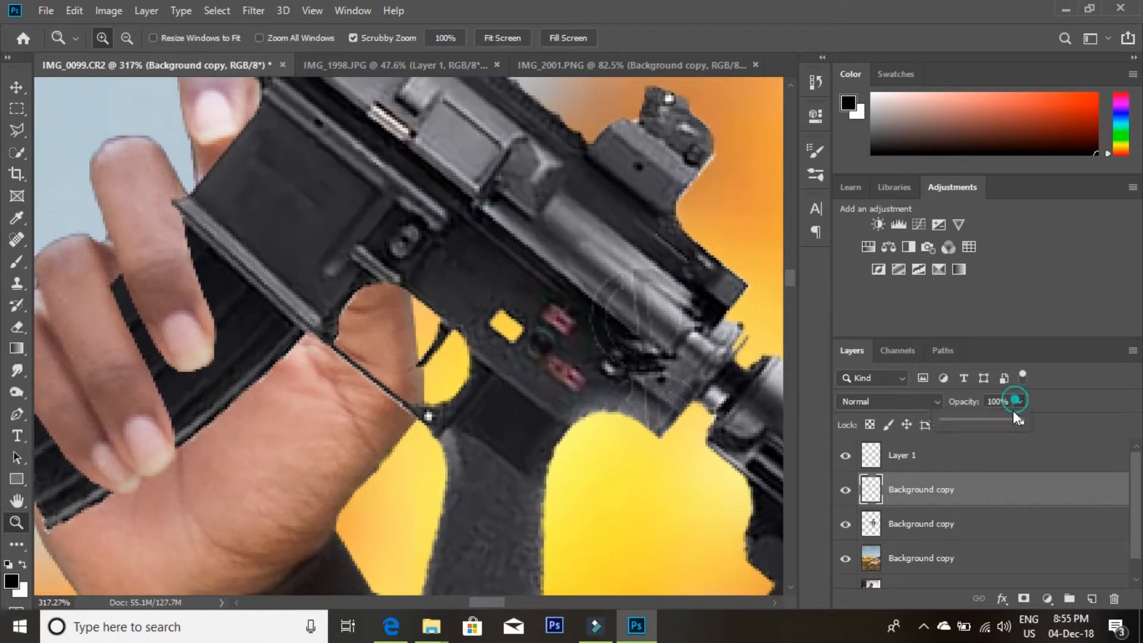
- Lower the rifle layer's opacity to 25% and outline the thumb with the Polygonal Lasso
left_click_drag(981, 424, 963, 429)
left_click(20, 132)
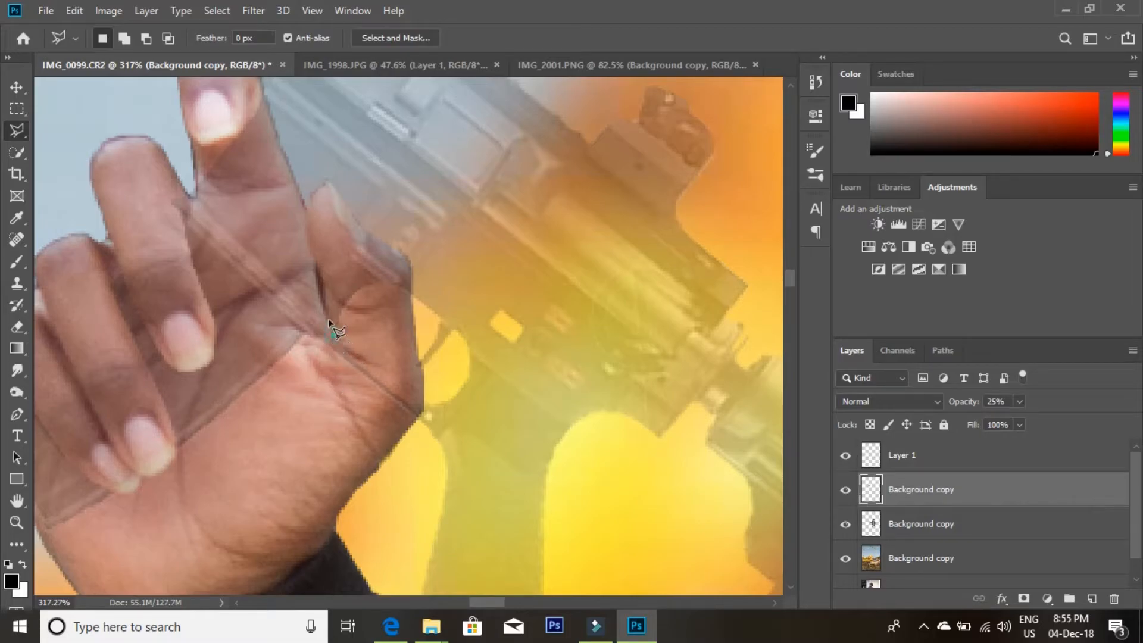
left_click(321, 275)
left_click(313, 256)
left_click(346, 209)
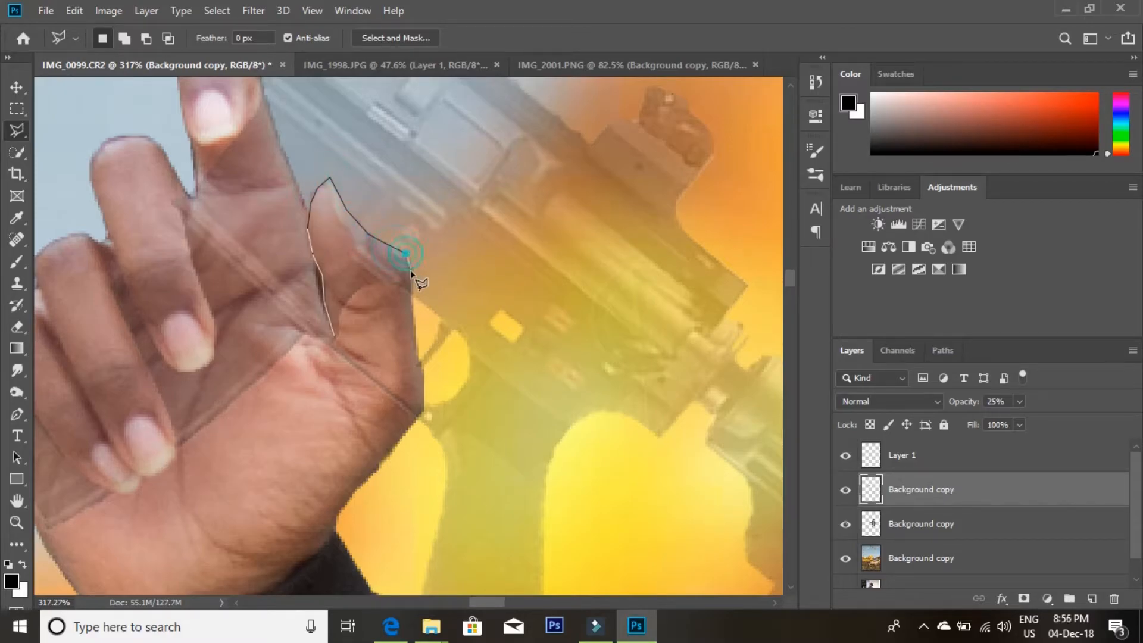
left_click(410, 286)
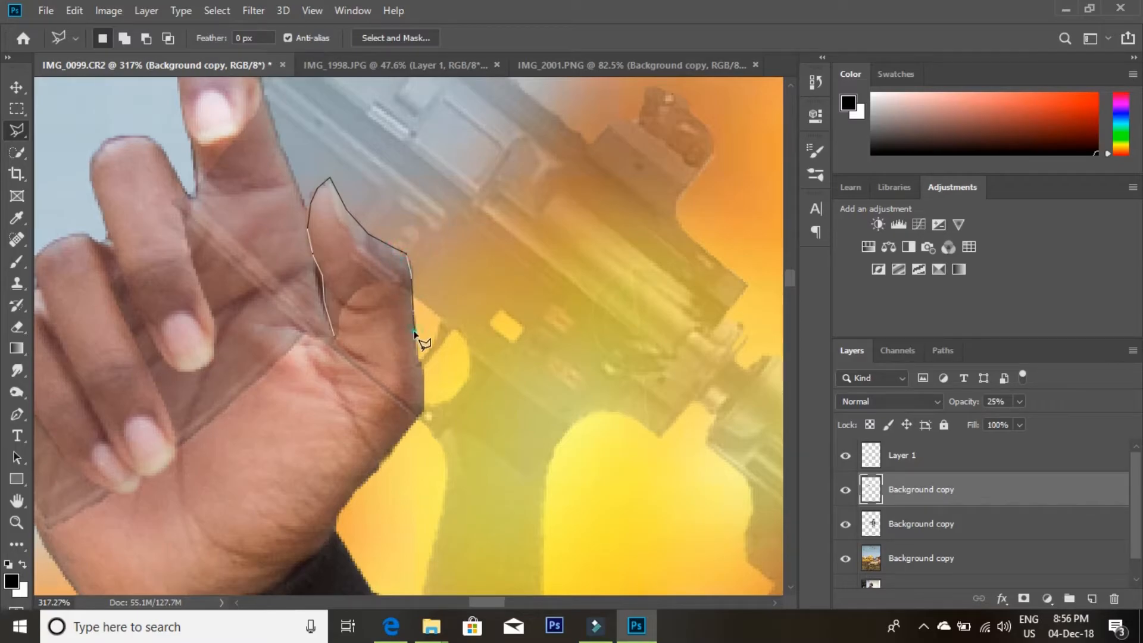
left_click(421, 402)
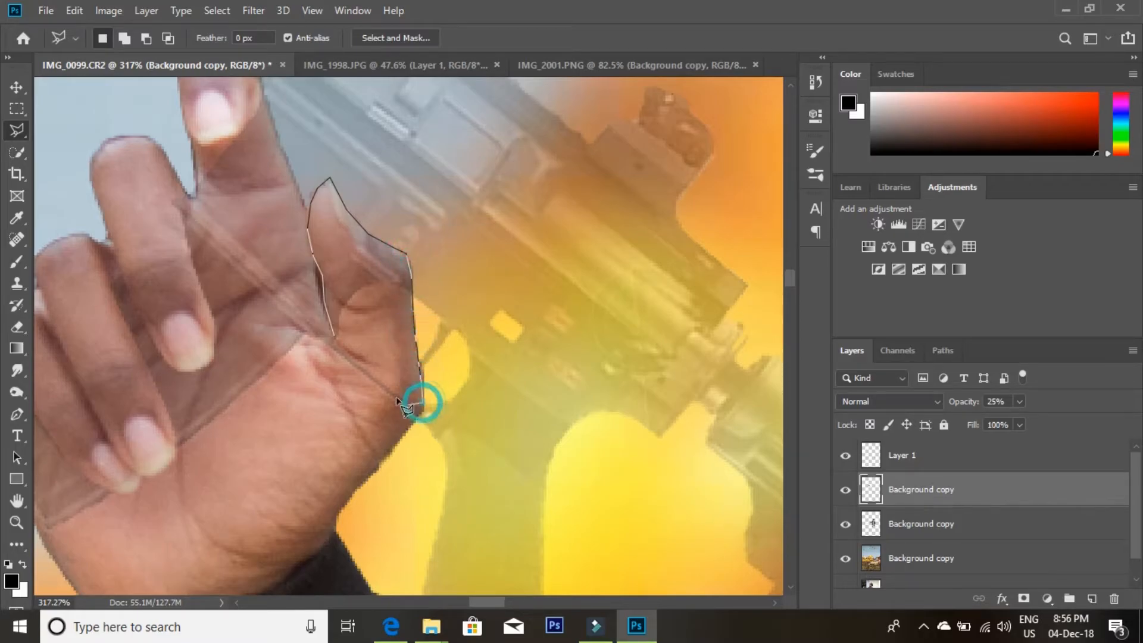
left_click(344, 349)
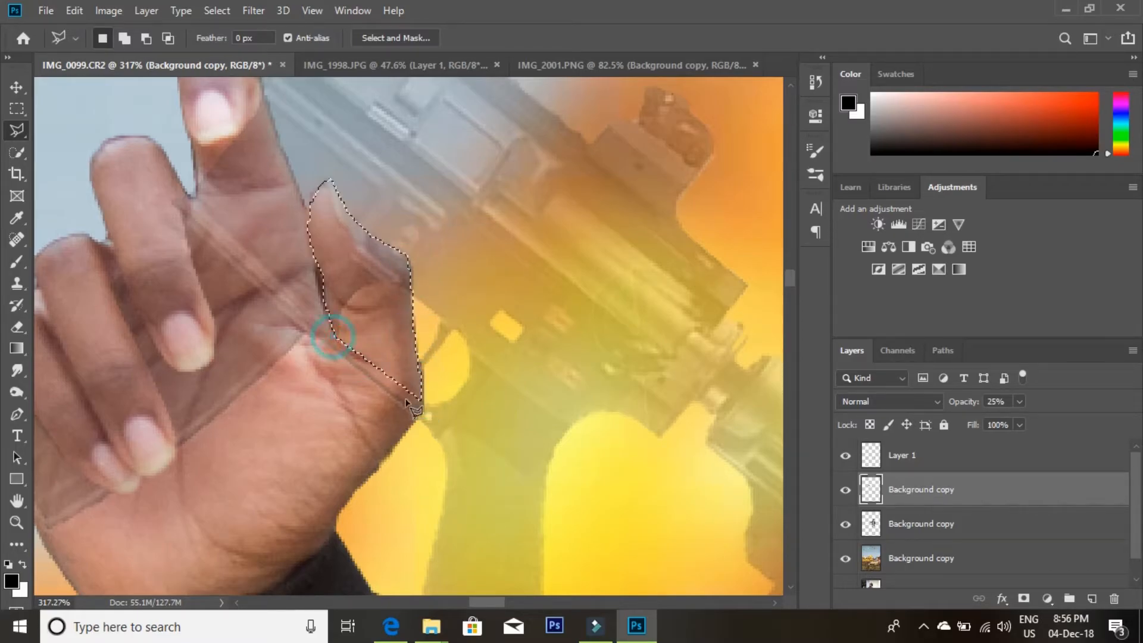
- Erase the rifle portion over the selected thumb, then return the layer's opacity to 100% and deselect
left_click(18, 326)
left_click_drag(337, 269, 383, 268)
left_click(1020, 402)
left_click_drag(1019, 412, 1078, 420)
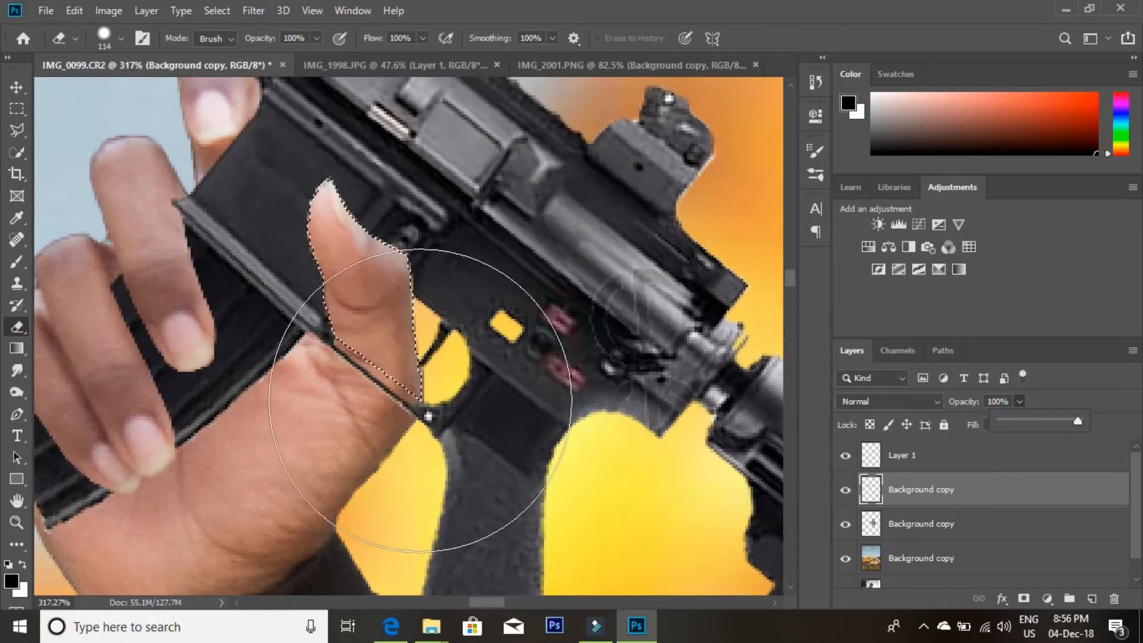
left_click(16, 130)
right_click(143, 146)
left_click(166, 162)
- Examine the hand's grip, the rifle's stock and muzzle, and the overall composition
left_click(17, 522)
left_click_drag(467, 293, 460, 298)
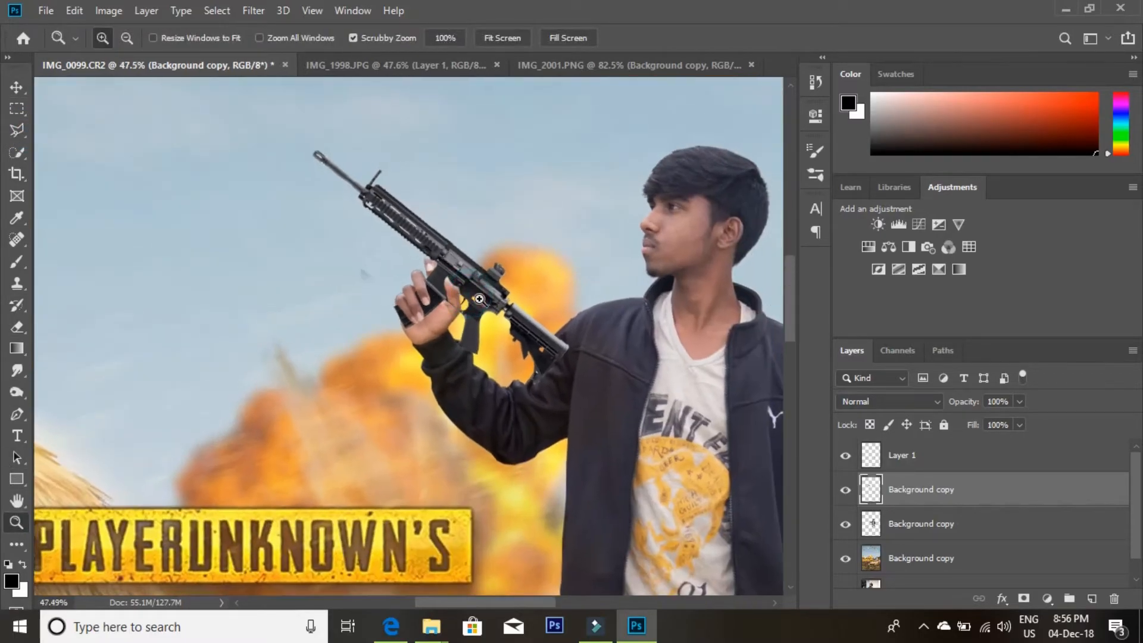
left_click_drag(528, 303, 501, 302)
right_click(502, 302)
left_click(529, 315)
left_click_drag(410, 289, 508, 311)
right_click(522, 304)
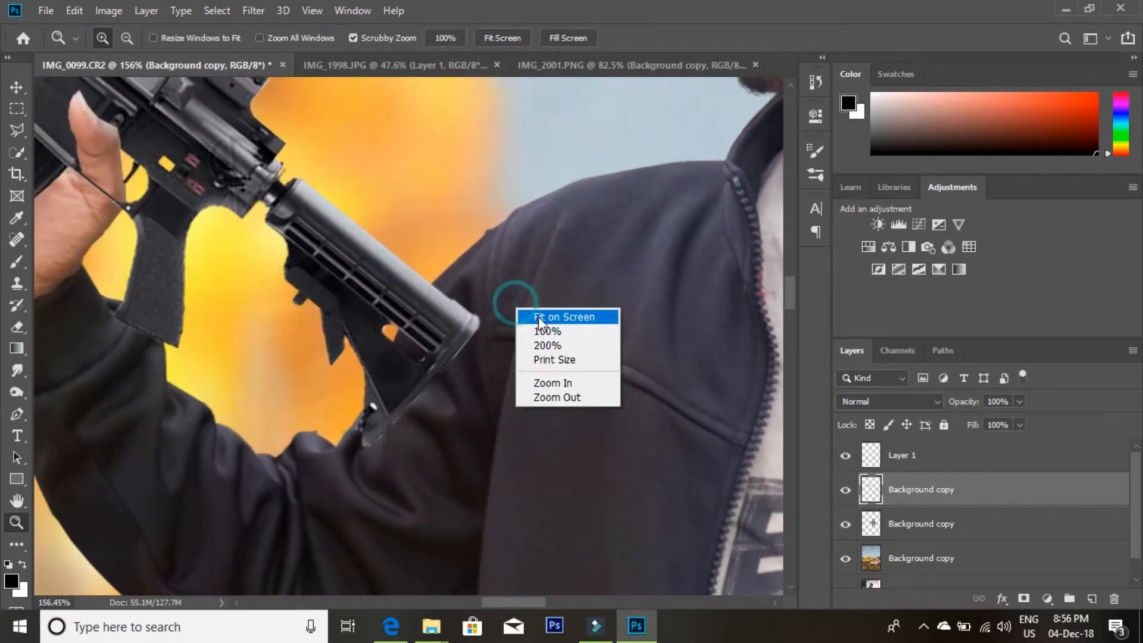
left_click(538, 315)
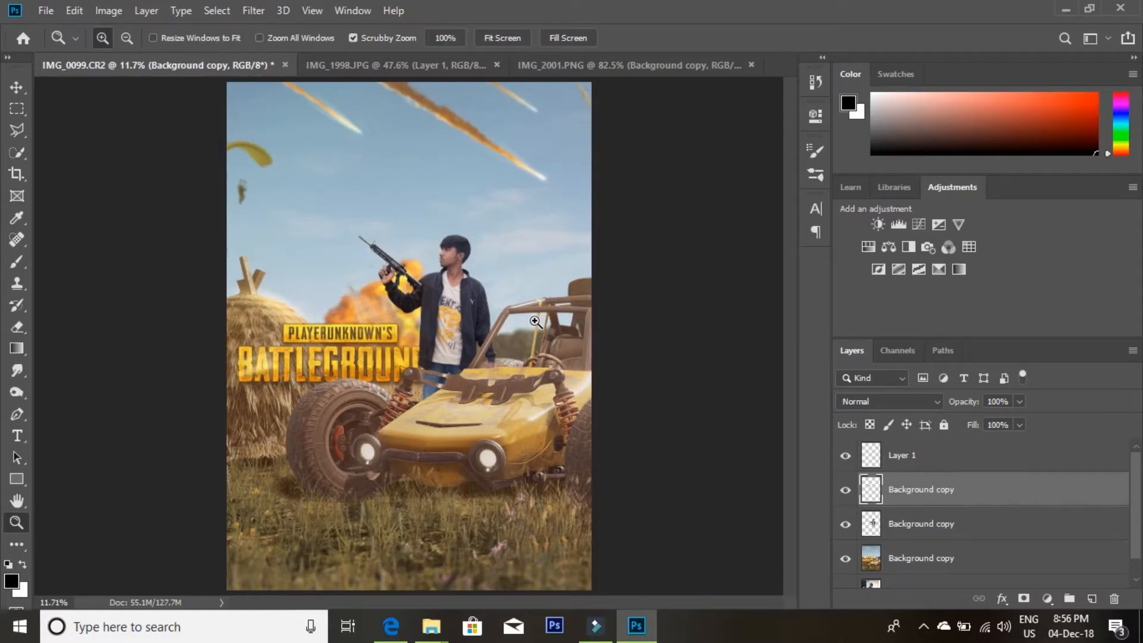
left_click_drag(363, 242, 391, 288)
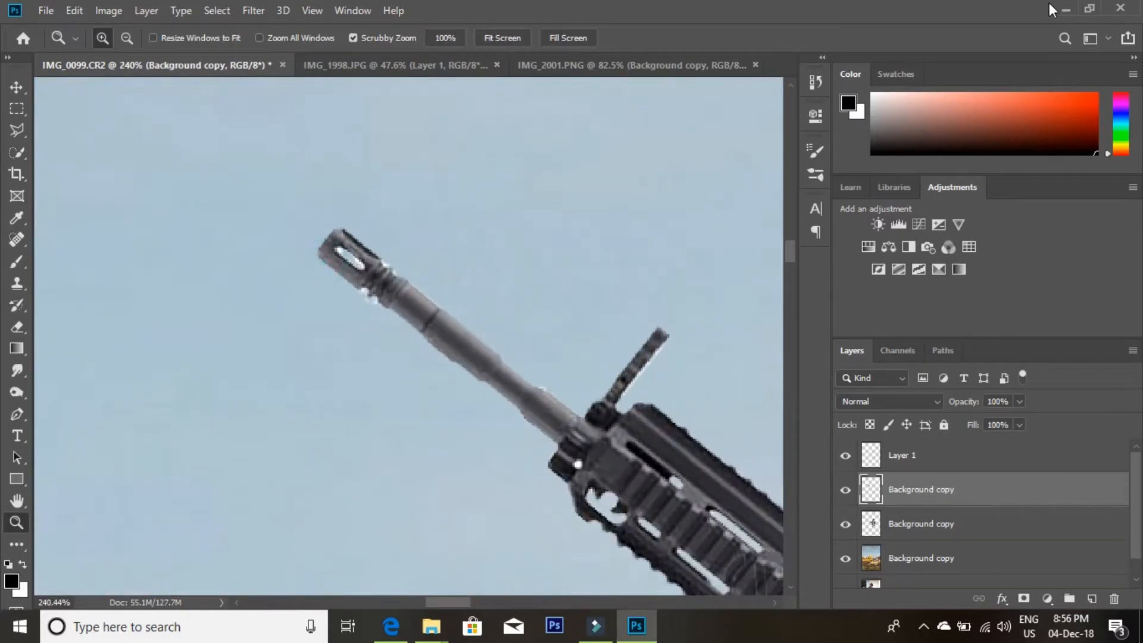
- Place the IMG_2004 fire image from the desktop into the IMG_0099.CR2 document and commit the placement
left_click(1066, 10)
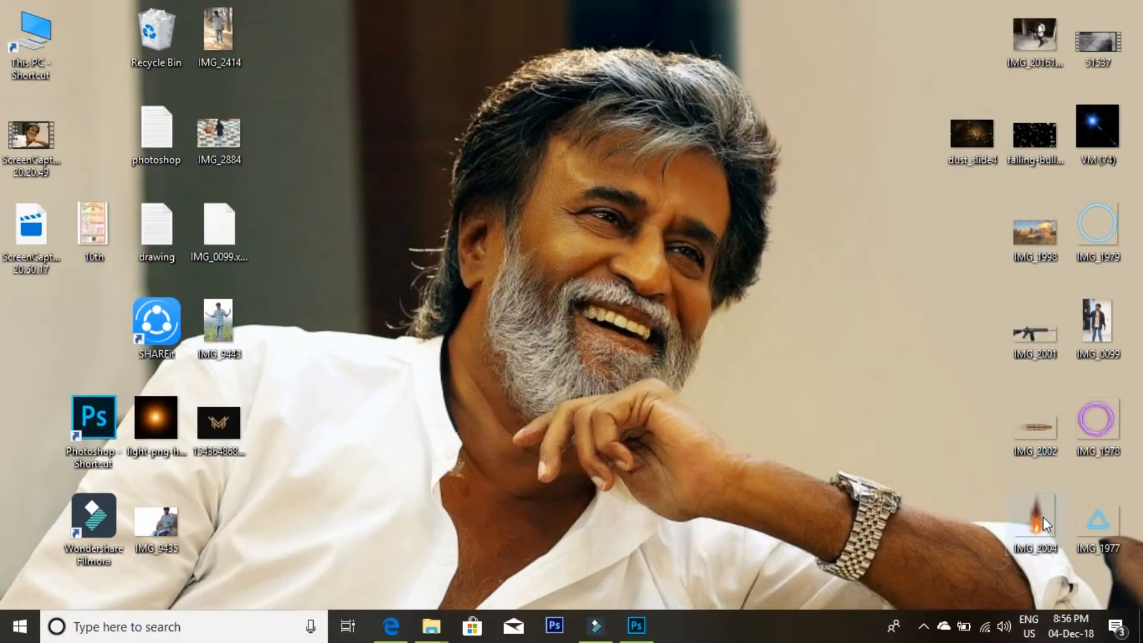
left_click_drag(635, 599, 477, 319)
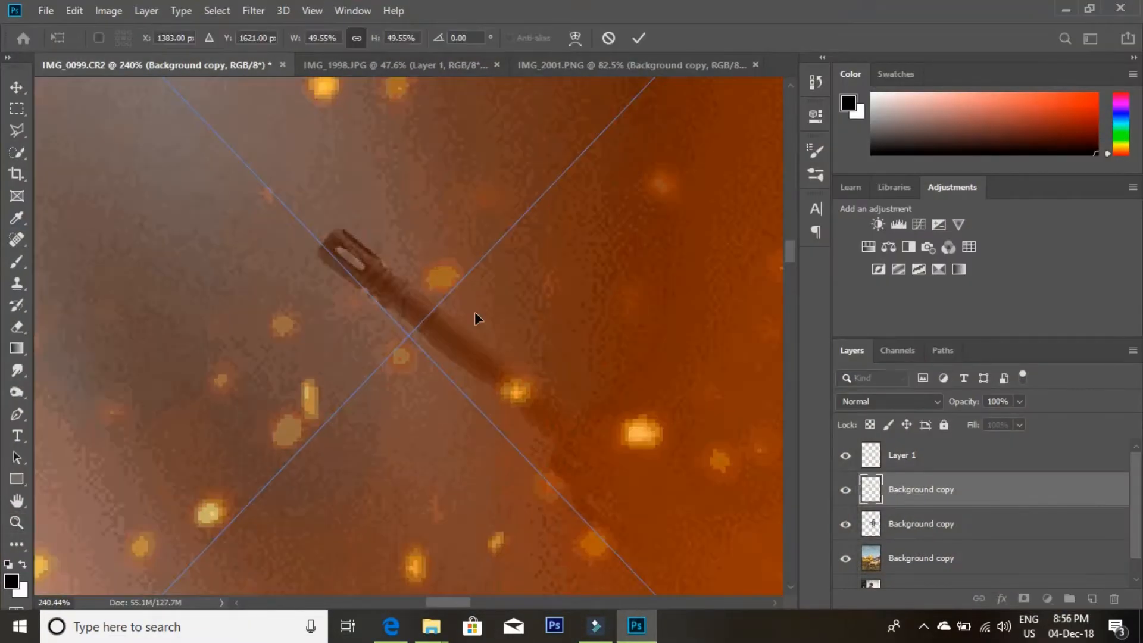
left_click_drag(649, 204, 417, 431)
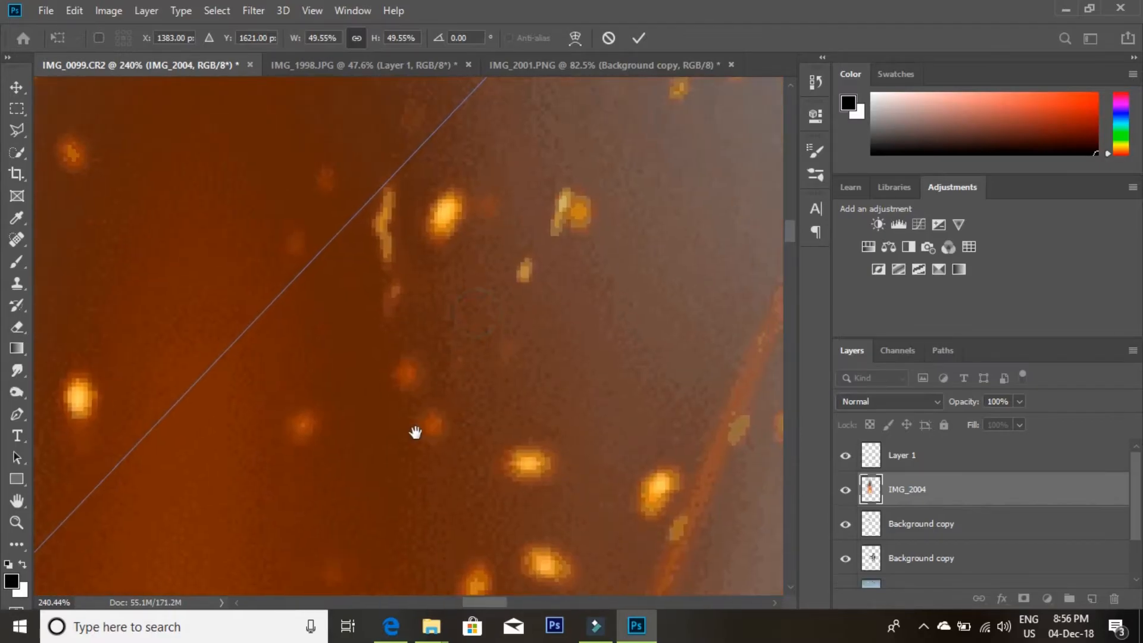
left_click_drag(586, 149, 470, 409)
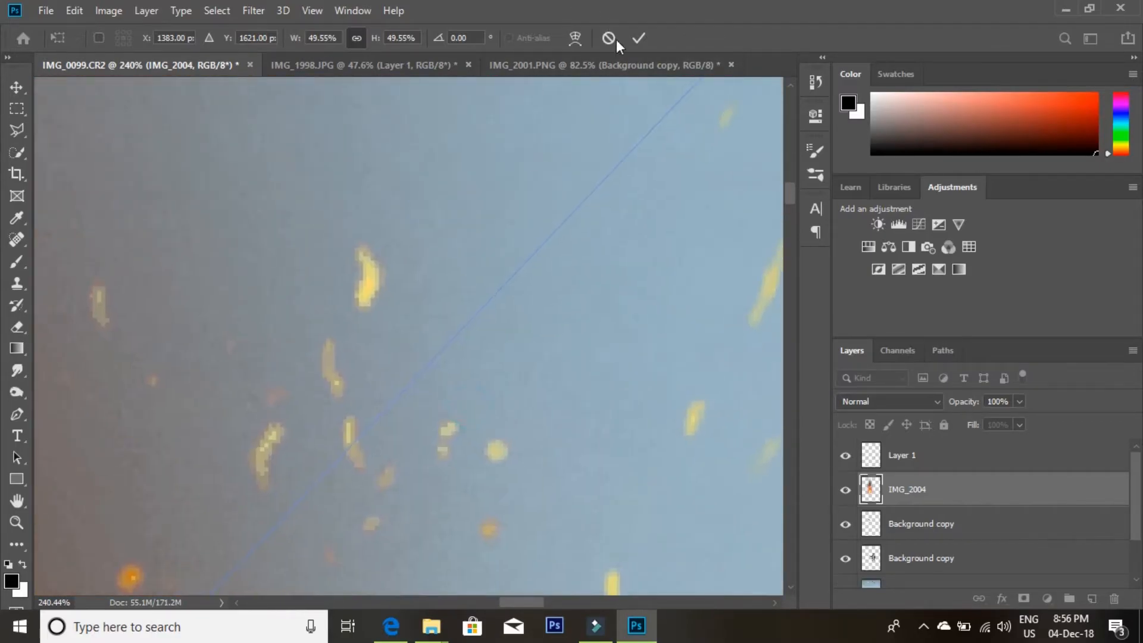
left_click(639, 37)
right_click(302, 327)
left_click(387, 336)
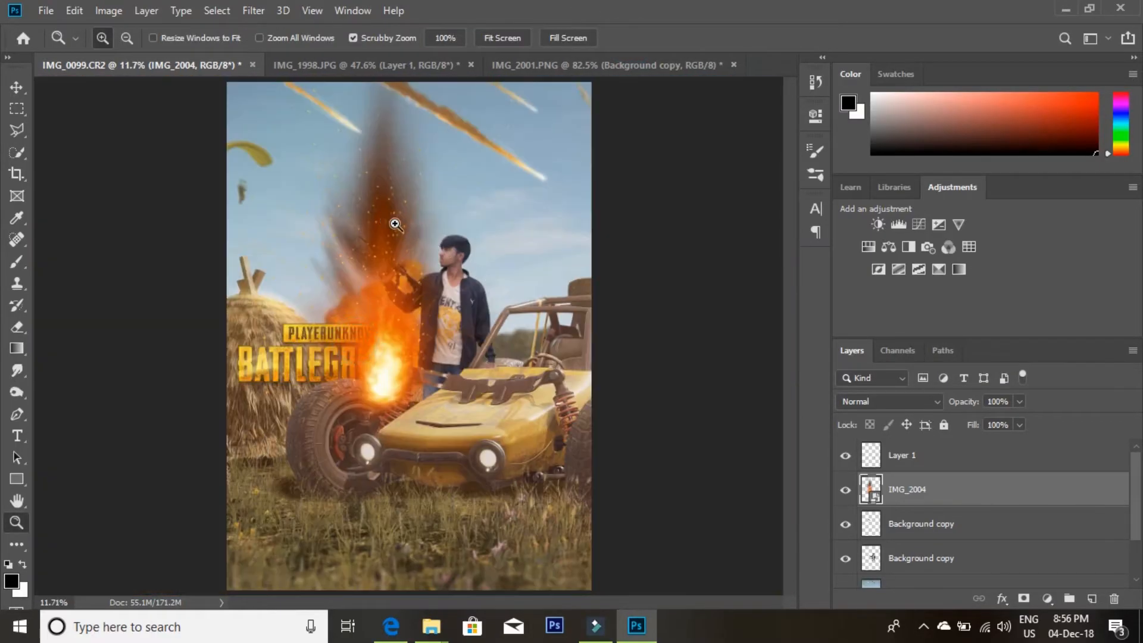
- Scale the IMG_2004 fire down to about 4% and set its blend mode to Screen
key("ctrl+t")
left_click_drag(589, 503, 305, 245)
left_click(893, 402)
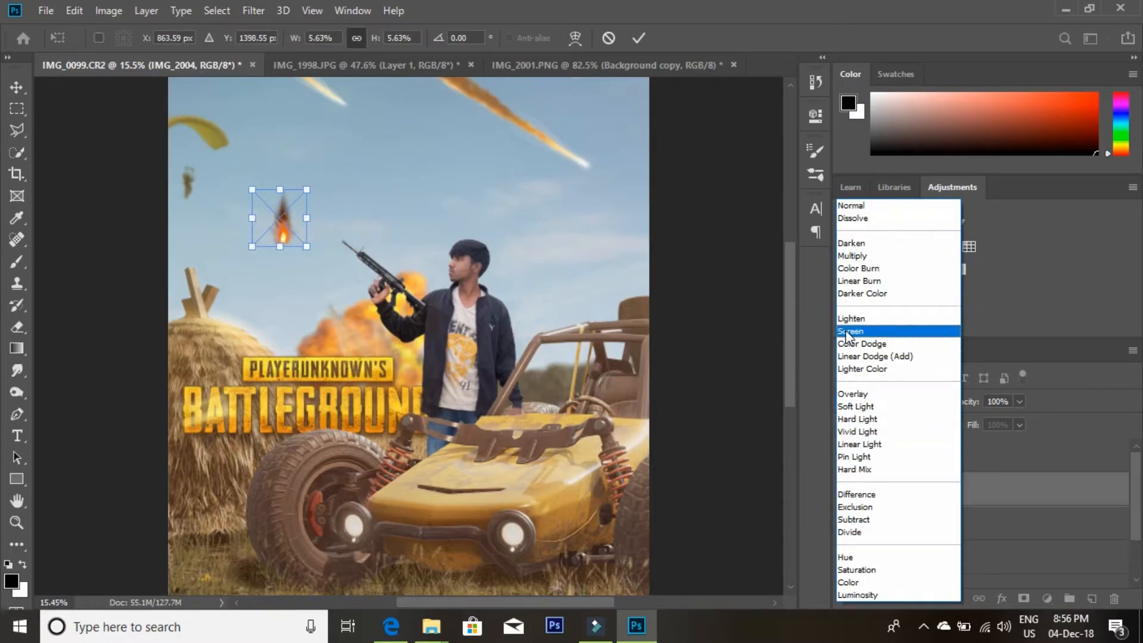
left_click(848, 332)
left_click_drag(306, 248, 383, 255)
left_click(16, 526)
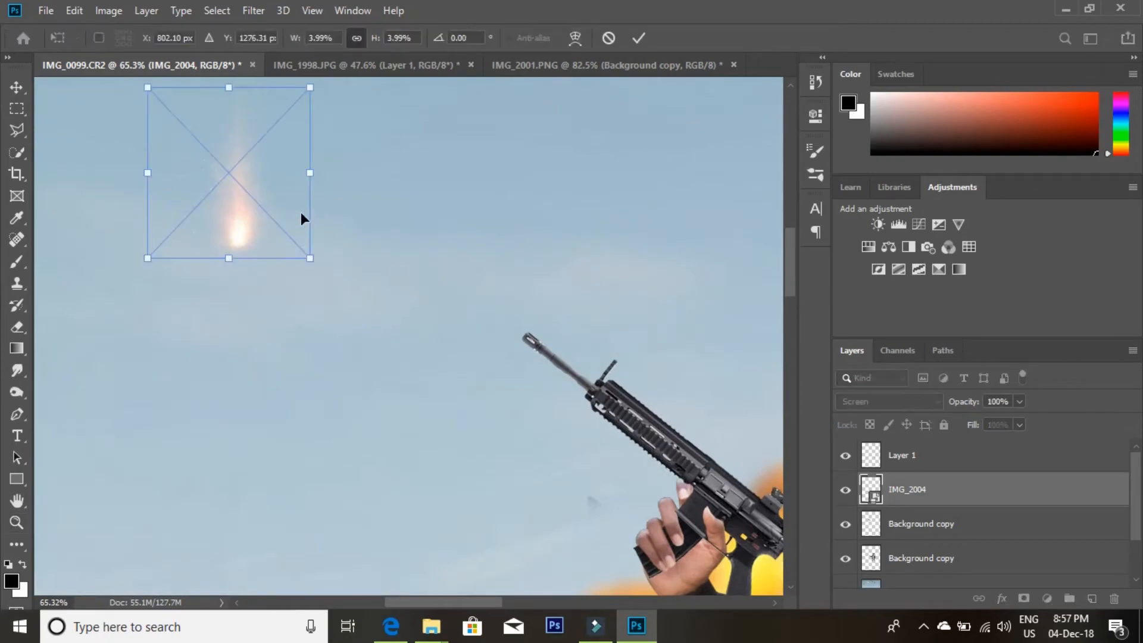
- Rotate the fire to about -54°, shrink it to about 1.5%, fit it on the rifle's muzzle and commit the transform
left_click_drag(277, 184, 480, 327)
left_click_drag(528, 413, 567, 301)
left_click_drag(470, 335, 487, 334)
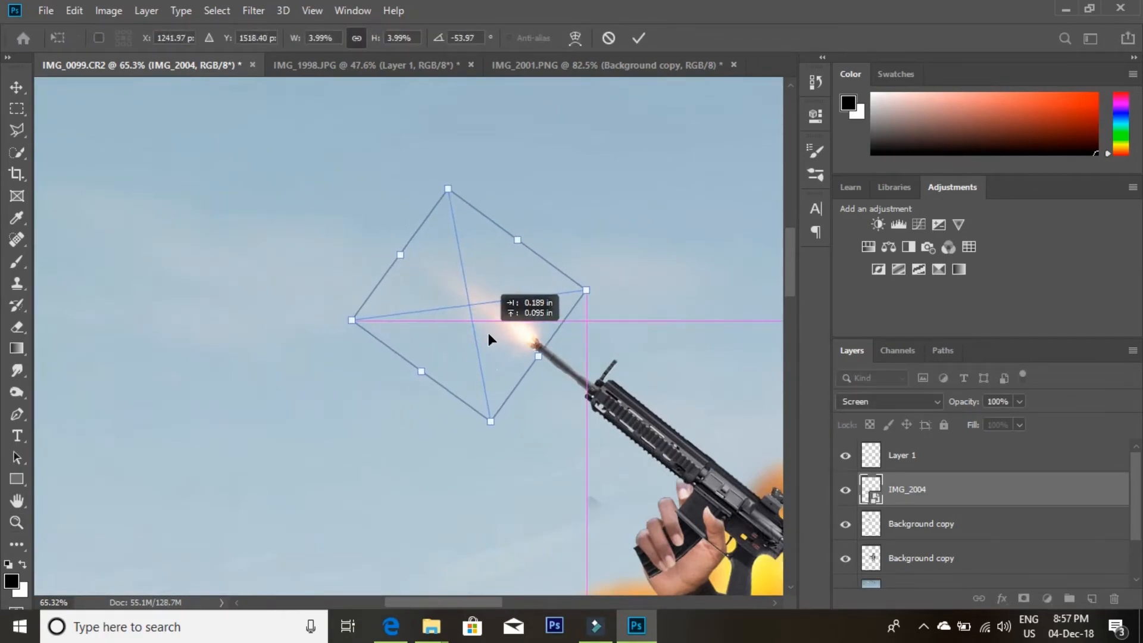
left_click_drag(586, 290, 521, 327)
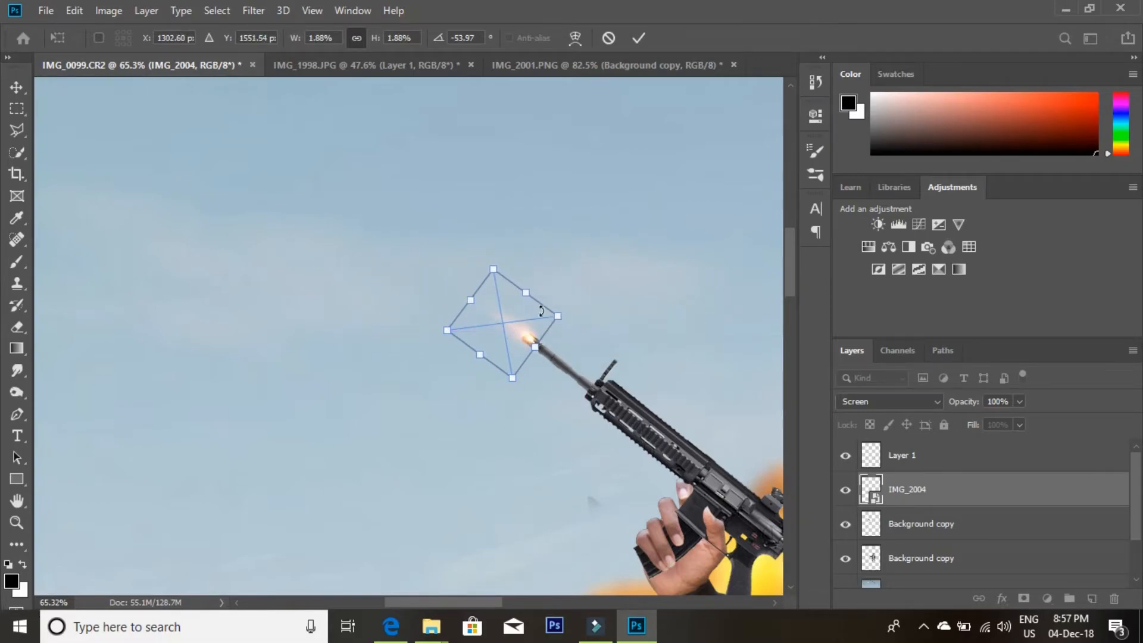
left_click_drag(493, 269, 502, 281)
left_click_drag(513, 351, 513, 346)
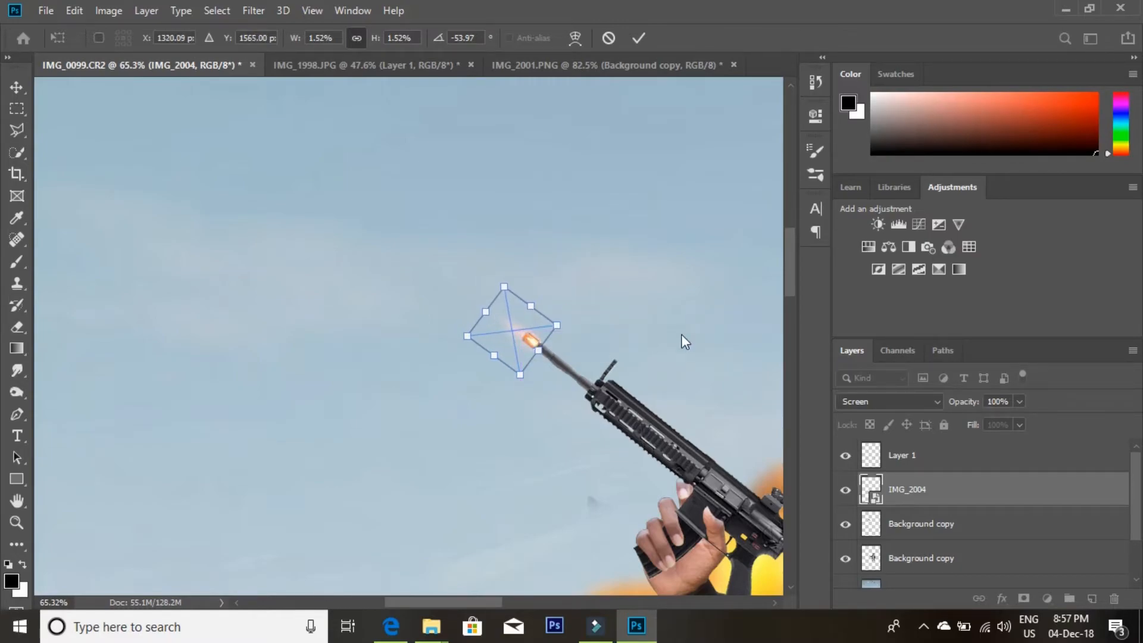
key("Return")
- Nudge the flame into line with the muzzle tip, compare other blend modes and reselect Screen
key("z")
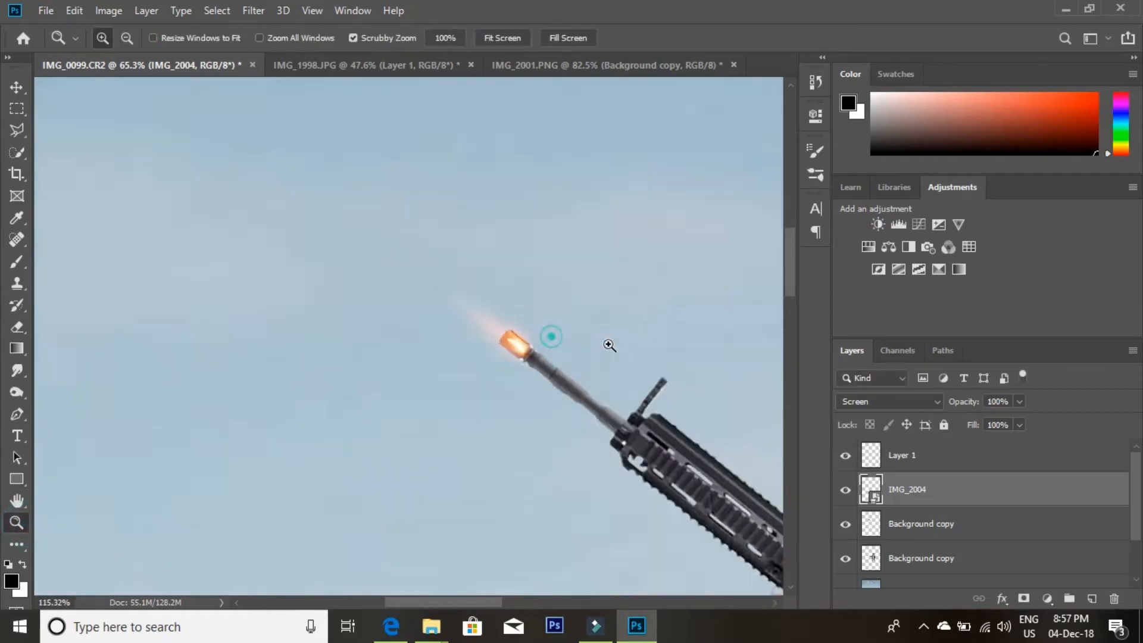
left_click(599, 343)
key("v")
mouse_move(416, 344)
left_mouse_down()
mouse_move(440, 340)
mouse_move(436, 349)
left_mouse_up()
left_click(888, 401)
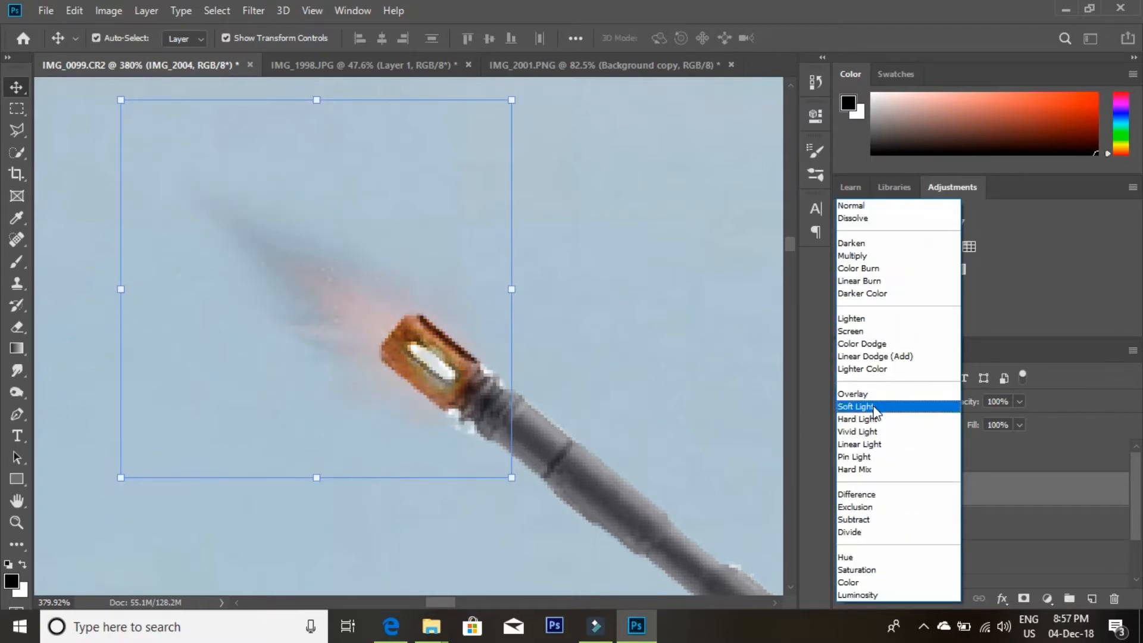
left_click(874, 331)
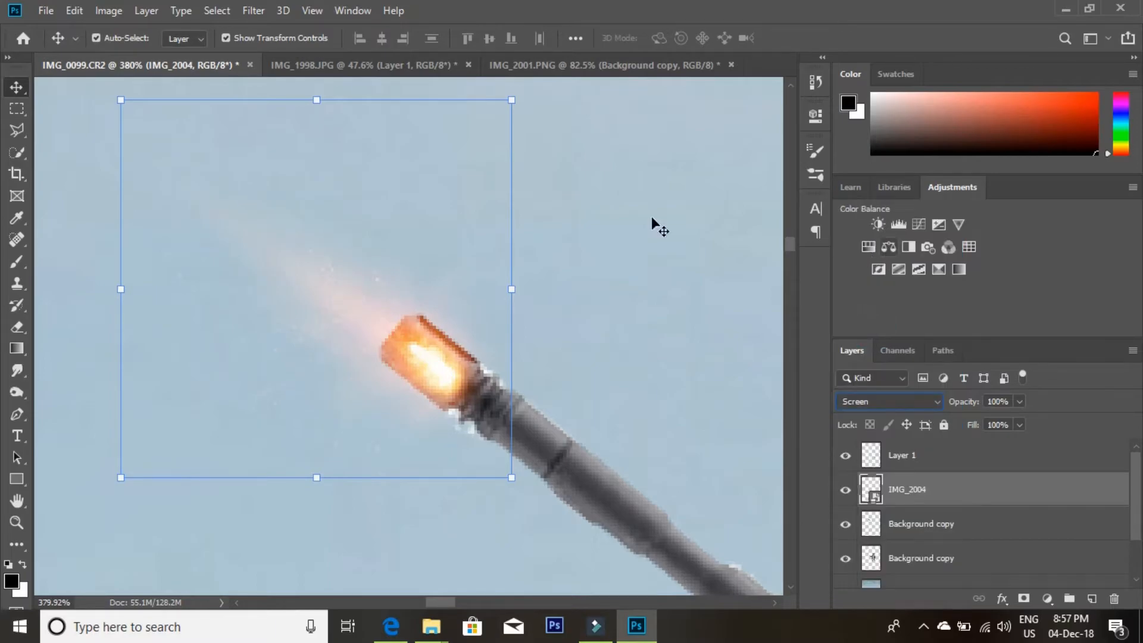
- Apply a Brightness/Contrast adjustment to the fire layer with brightness 21 and contrast 95
left_click(119, 12)
mouse_move(179, 54)
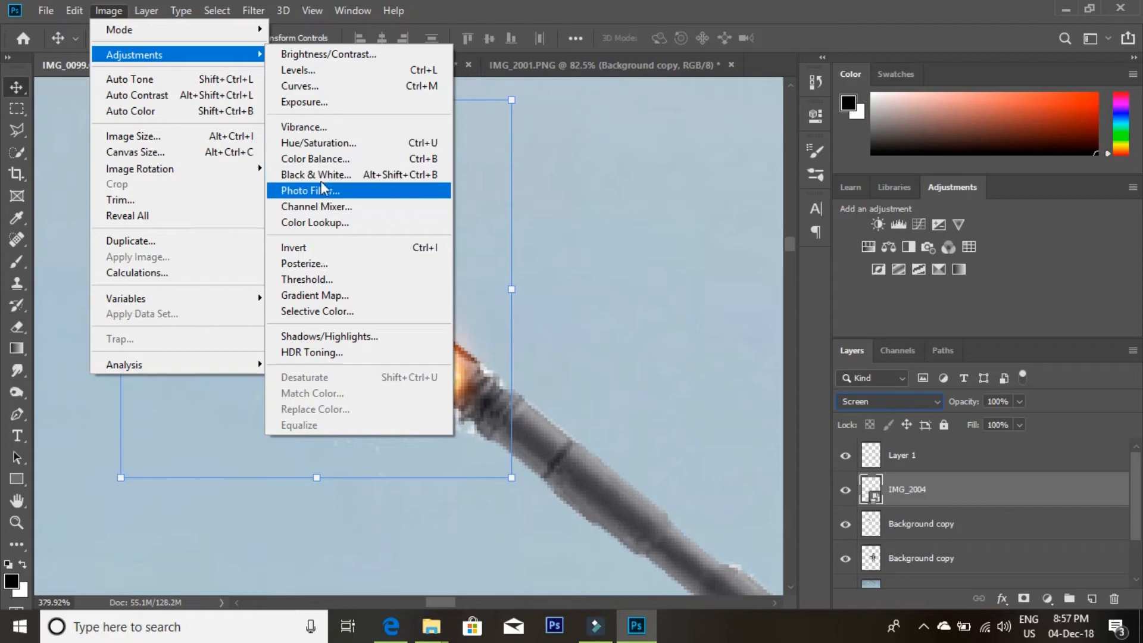
left_click(319, 55)
left_click_drag(562, 227, 606, 226)
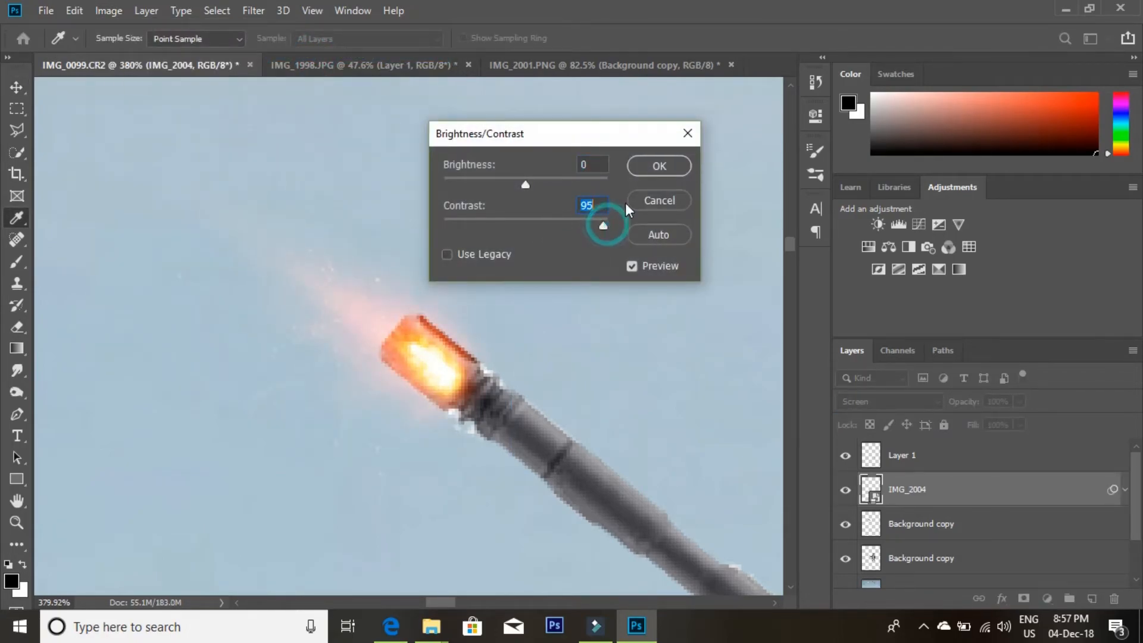
left_click_drag(526, 185, 531, 187)
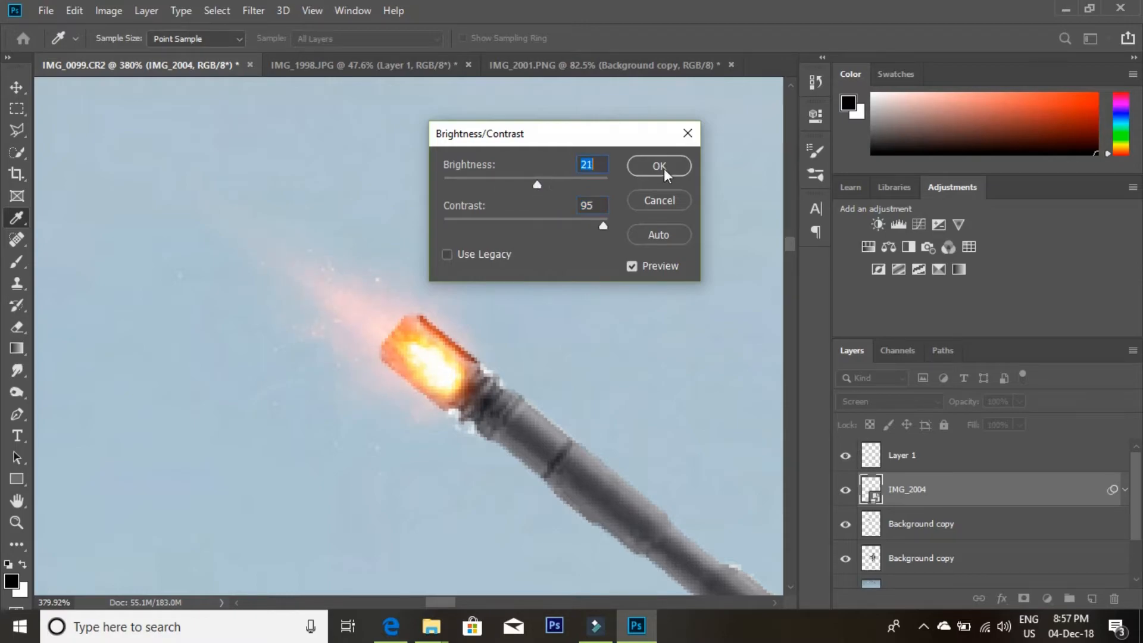
left_click(661, 166)
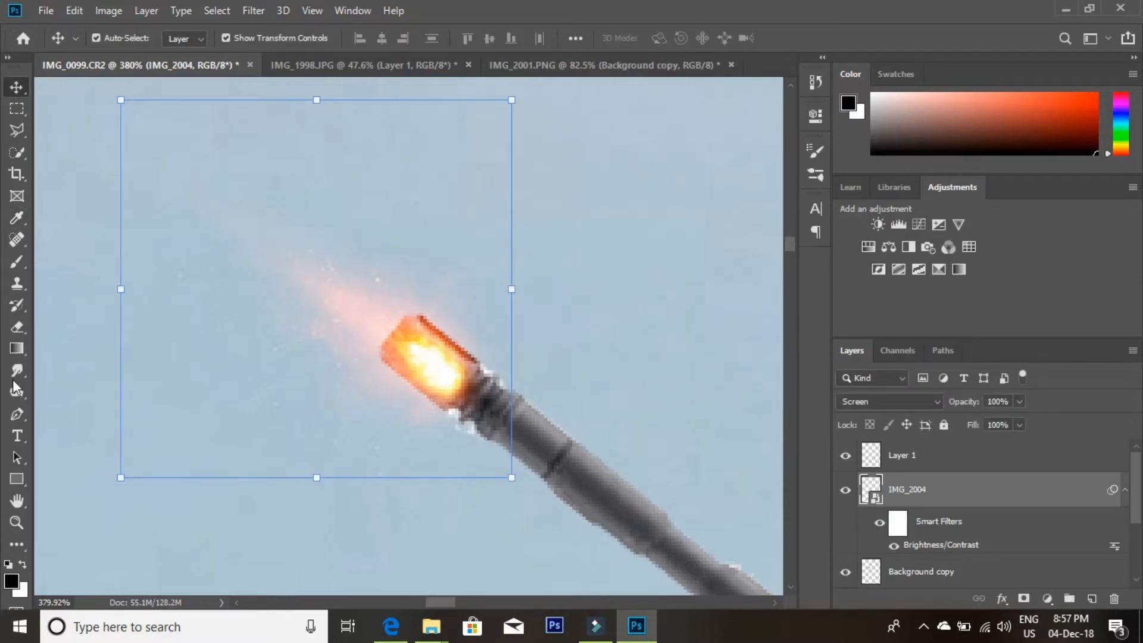
- Enlarge the muzzle flame to about 1.6%, realign it with the barrel tip and commit the transform
left_click(16, 522)
right_click(574, 431)
left_click(574, 435)
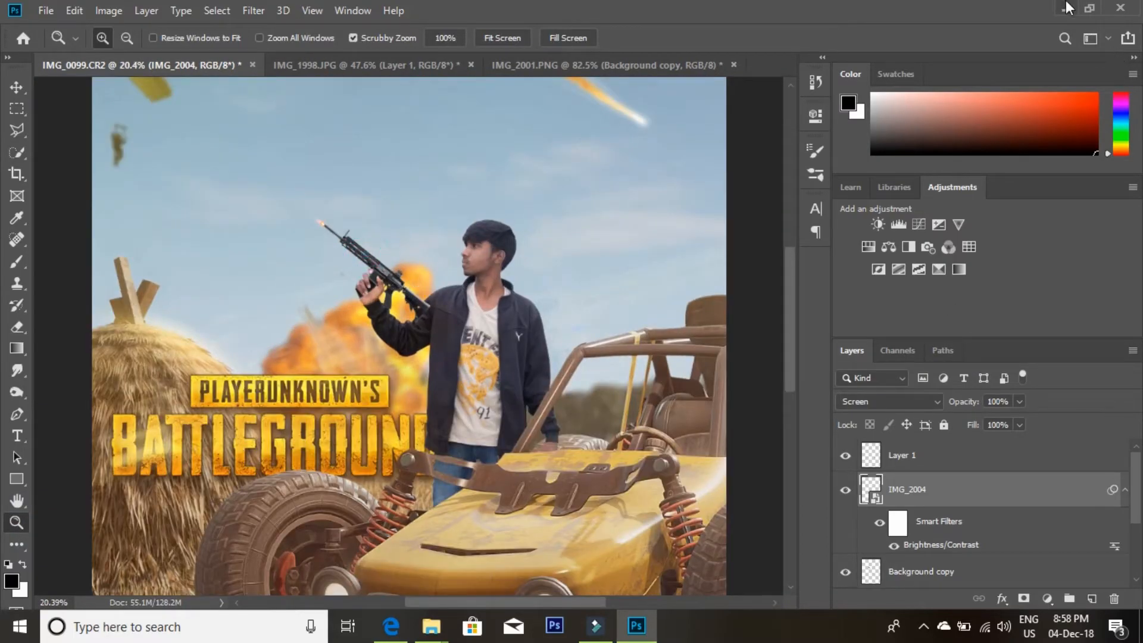
left_click_drag(366, 234, 524, 286)
key("ctrl+t")
left_click(566, 257)
left_click_drag(542, 209, 552, 202)
left_click_drag(467, 271, 437, 267)
left_click_drag(550, 203, 548, 196)
left_click_drag(460, 270, 455, 266)
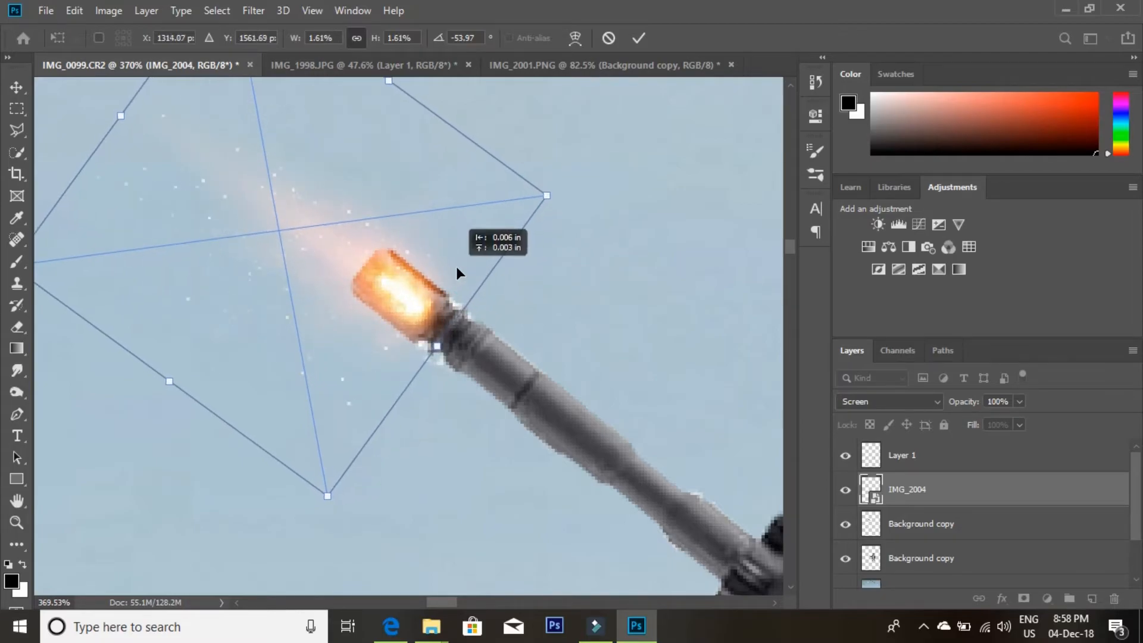
left_click(639, 38)
- Place the IMG_2002 bullet image from the desktop into the document at about 54% scale and commit it
key("z")
right_click(486, 317)
left_click(501, 325)
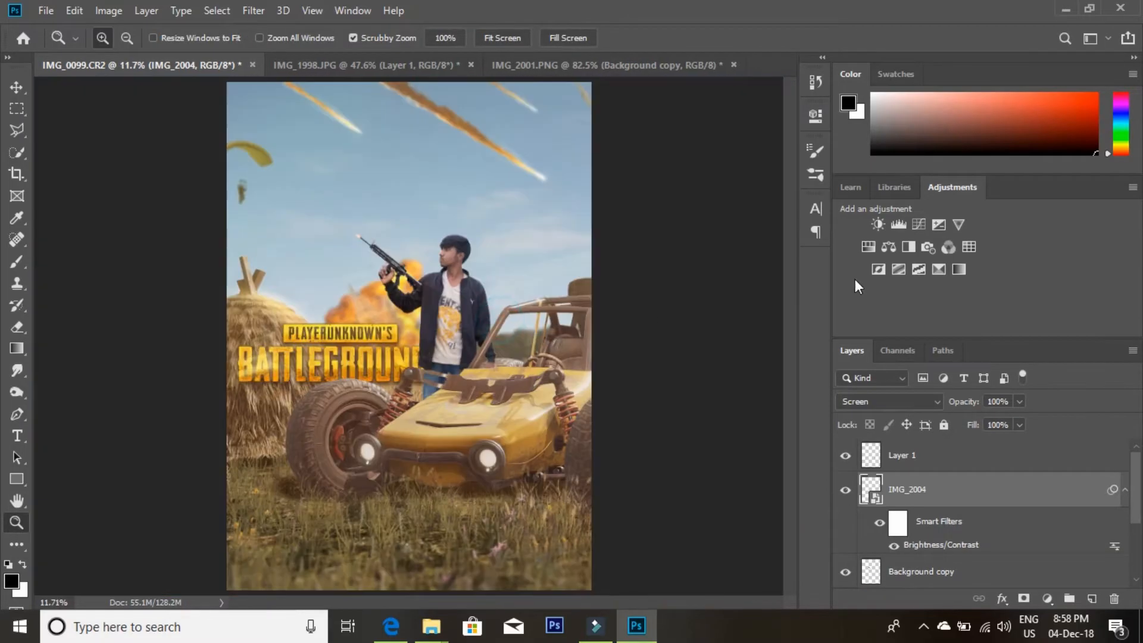
left_click(1064, 8)
left_click_drag(1050, 443, 393, 245)
left_click_drag(470, 304, 414, 333)
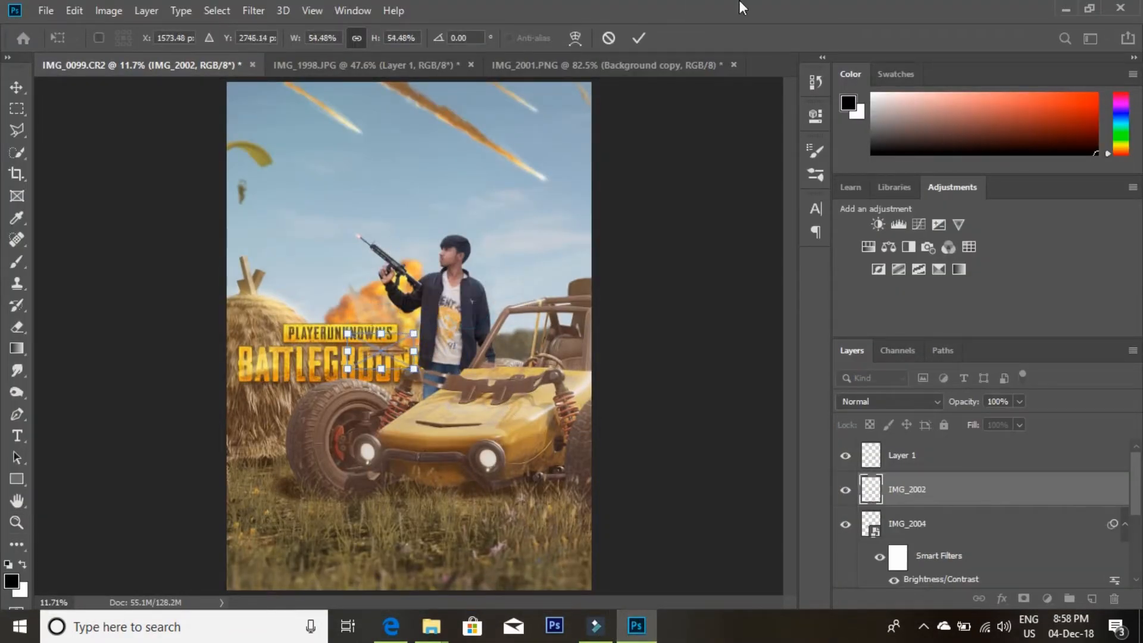
left_click(636, 38)
- Move the bullet image up into the sky beside the rifle's muzzle and commit its position
left_click(16, 88)
key("ctrl+t")
left_click_drag(395, 341, 359, 228)
left_click(638, 36)
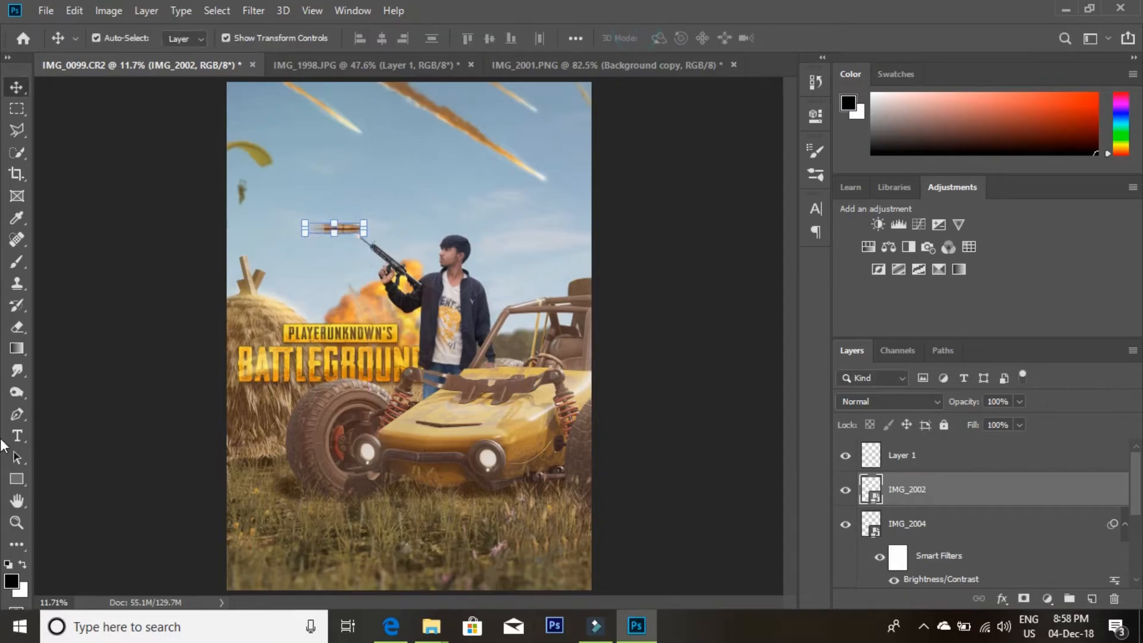
- Flip the bullet horizontally, rotate it to about 38° along the barrel's line, scale it to about 6.3% and commit
left_click(16, 523)
left_click_drag(352, 222, 472, 237)
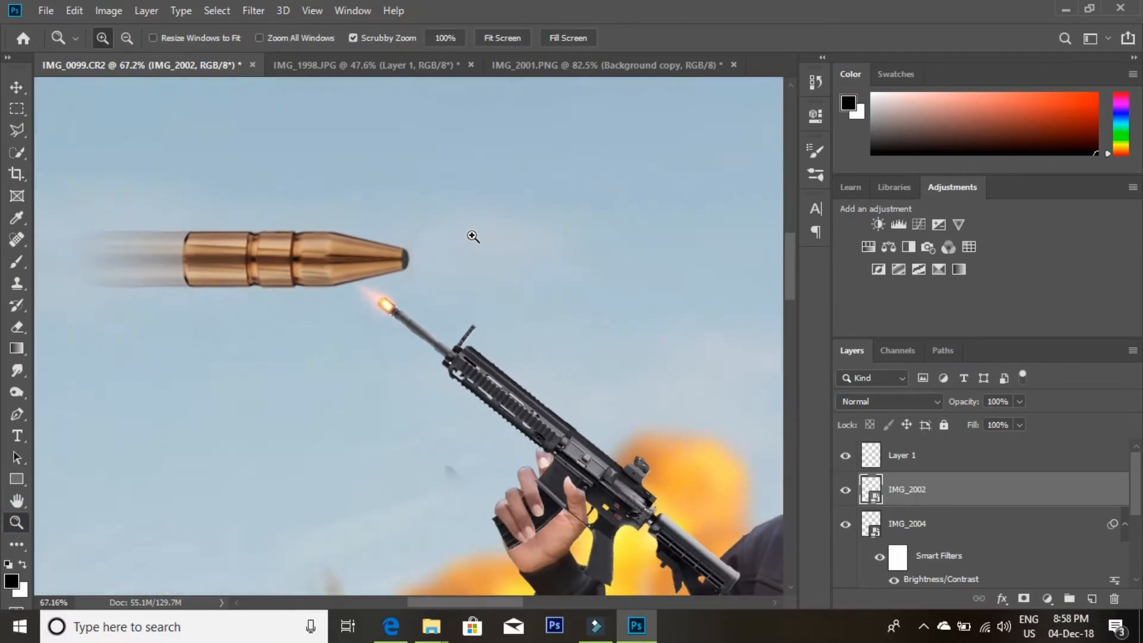
key("ctrl+t")
right_click(379, 240)
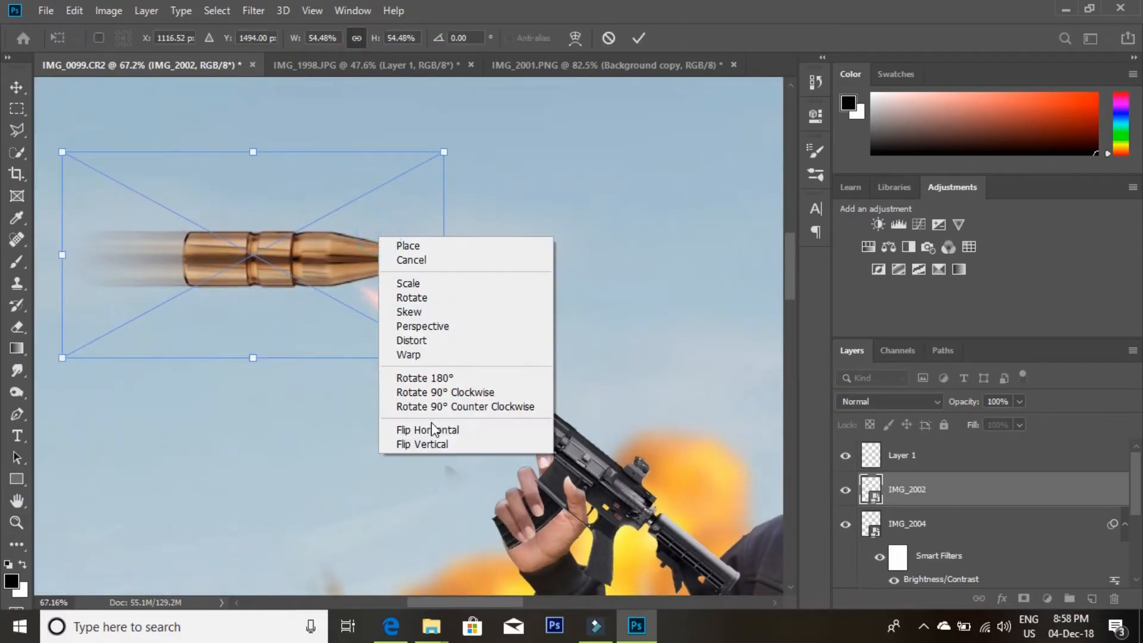
left_click(431, 424)
left_click_drag(460, 144, 365, 265)
left_click_drag(429, 282, 232, 203)
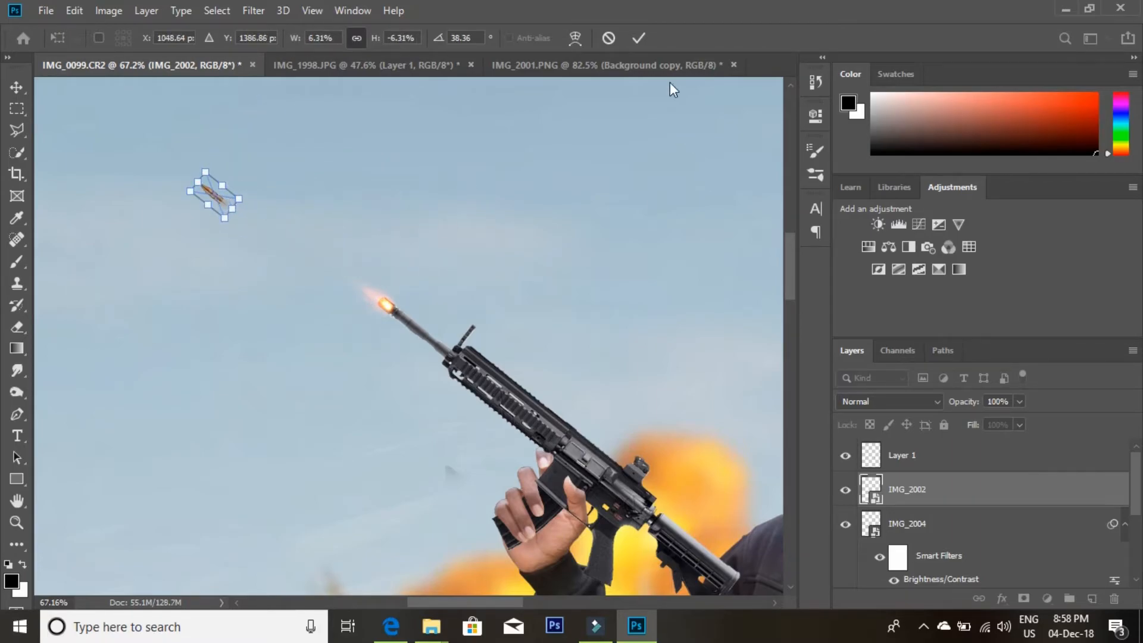
left_click(638, 39)
- Move the IMG_2002 bullet layer above Layer 1 to the top of the layer stack
key("z")
left_click(24, 91)
left_click_drag(316, 240, 328, 260)
scroll(913, 540, "down", 1)
scroll(947, 511, "up", 3)
scroll(947, 510, "down", 2)
scroll(947, 509, "up", 2)
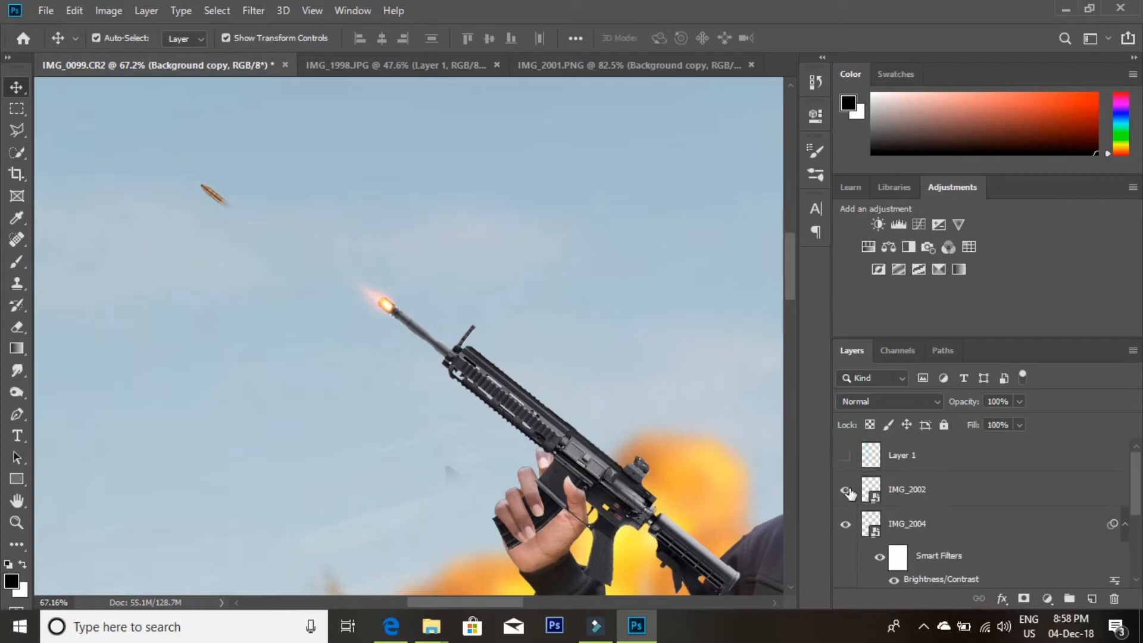
left_click(905, 499)
left_click(845, 489)
left_click_drag(912, 495, 935, 454)
- Position the bullet directly in front of the muzzle flame, in line with the barrel
left_click_drag(215, 199, 494, 274)
left_click(17, 523)
left_click(17, 88)
mouse_move(313, 286)
left_mouse_down()
mouse_move(280, 282)
mouse_move(301, 298)
left_mouse_up()
left_click(950, 453)
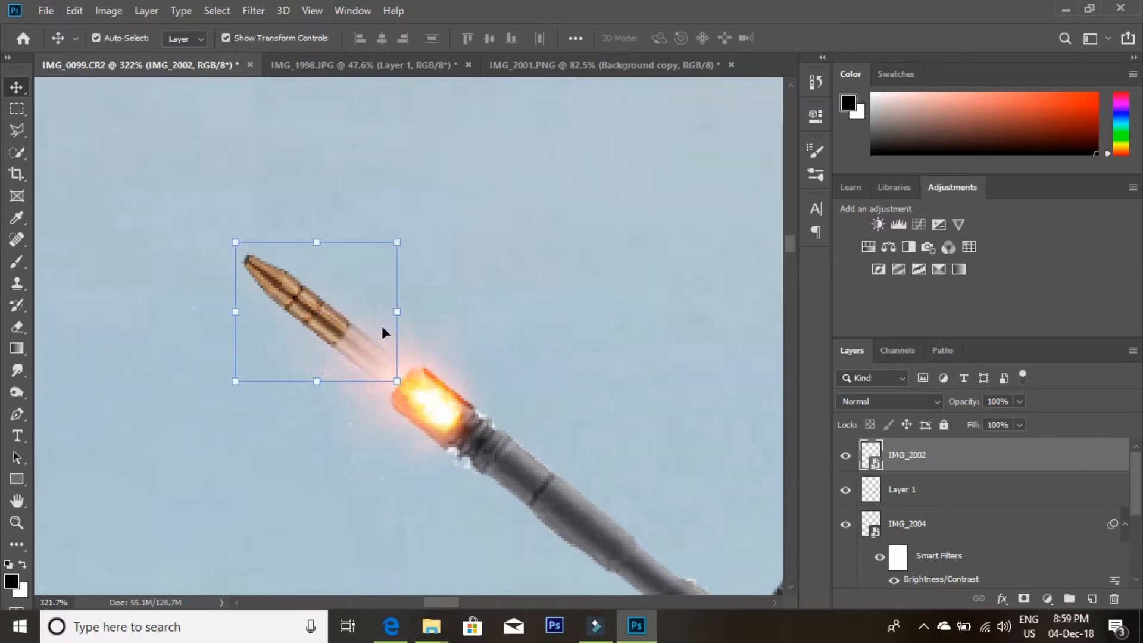
- Place the falling-bullets image from the desktop into the document, set its blend mode to Darken and commit the placement
left_click(17, 522)
right_click(549, 346)
left_click(608, 353)
left_click_drag(365, 262, 368, 263)
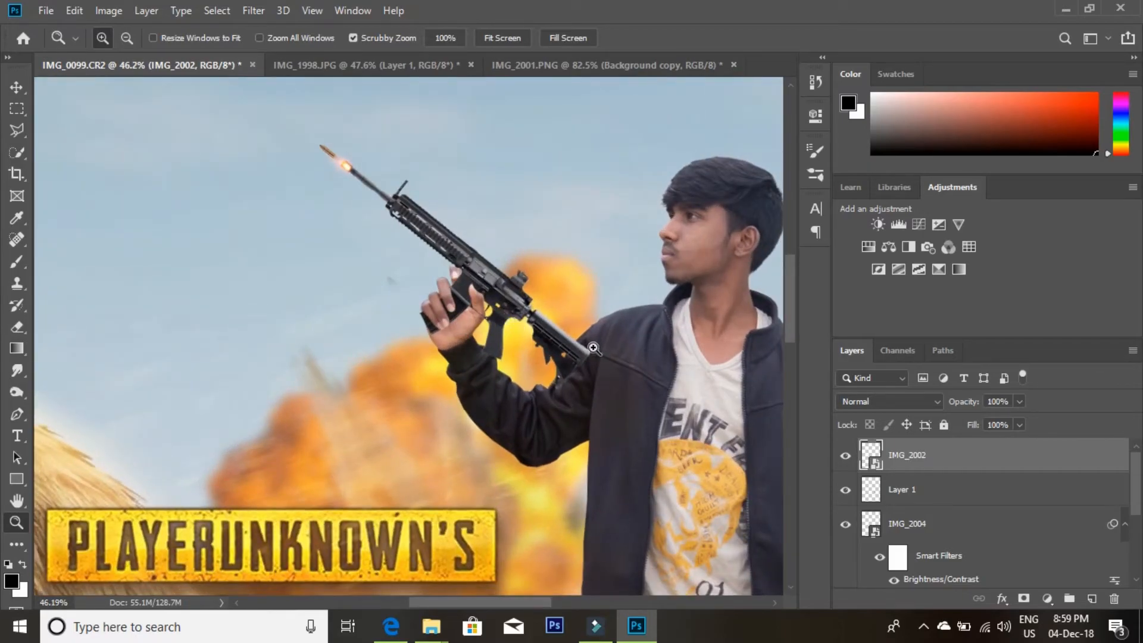
left_click(1075, 6)
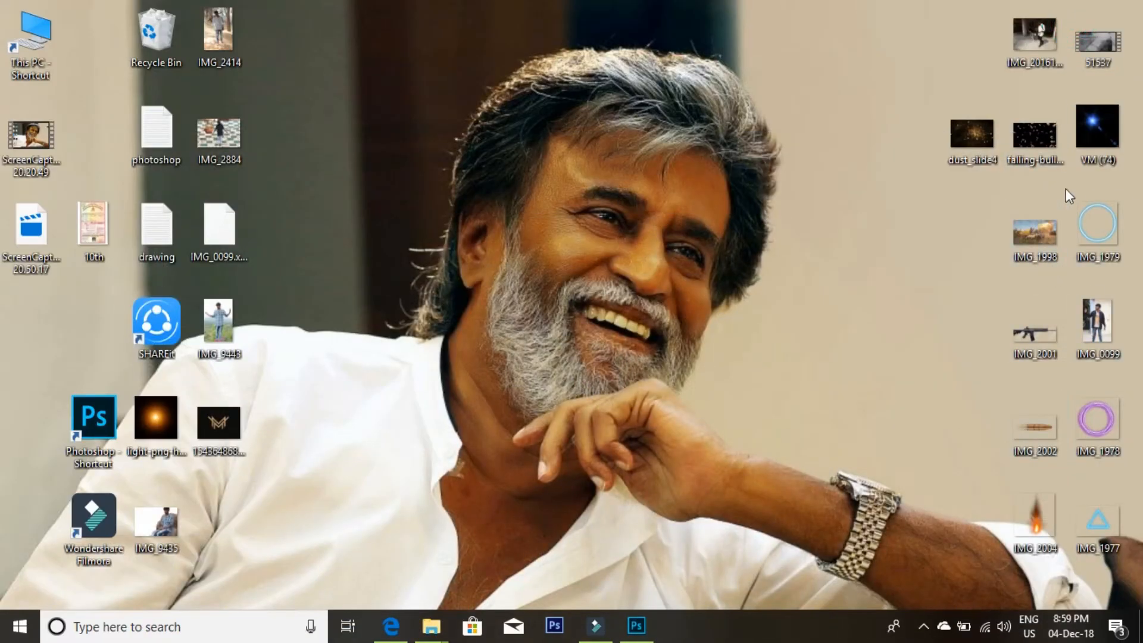
left_click(637, 625)
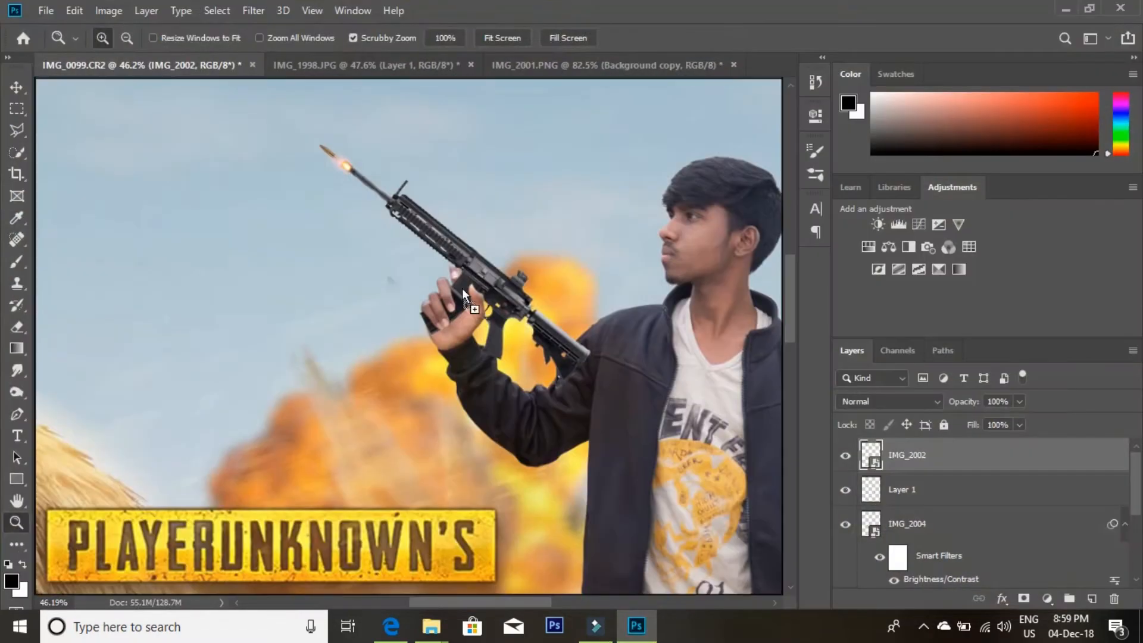
left_click_drag(440, 252, 625, 357)
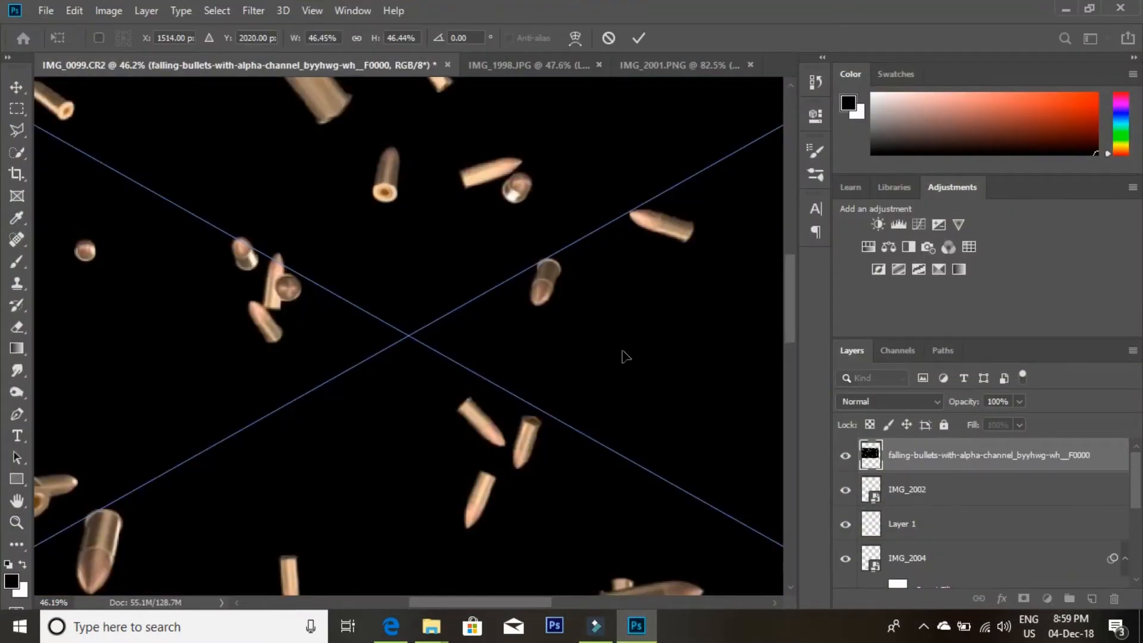
left_click(895, 401)
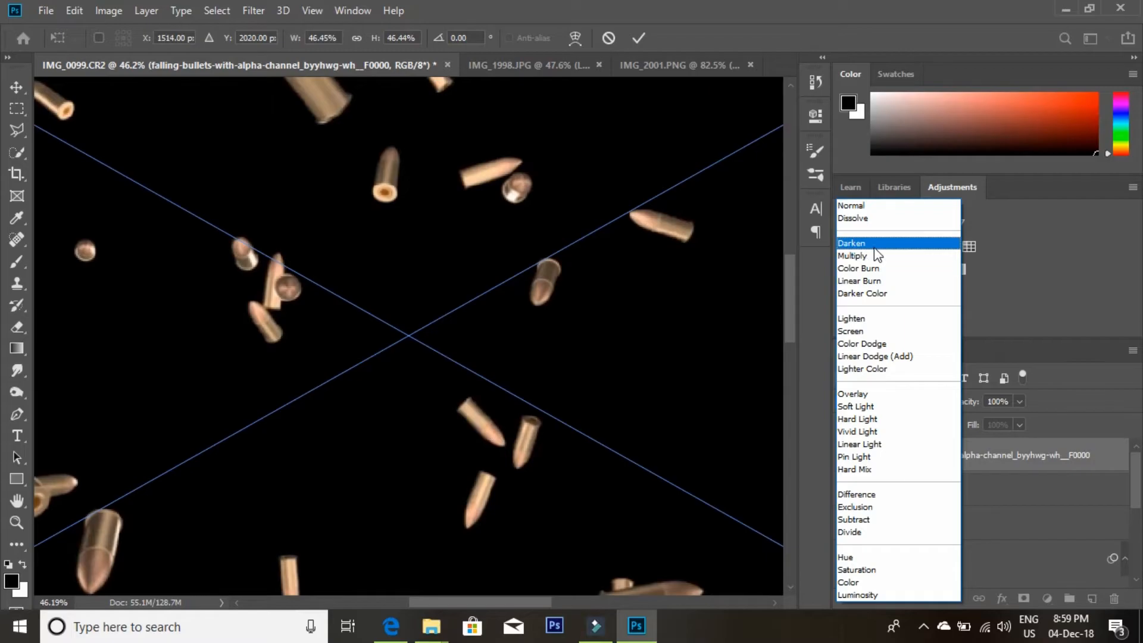
left_click(873, 245)
left_click(639, 37)
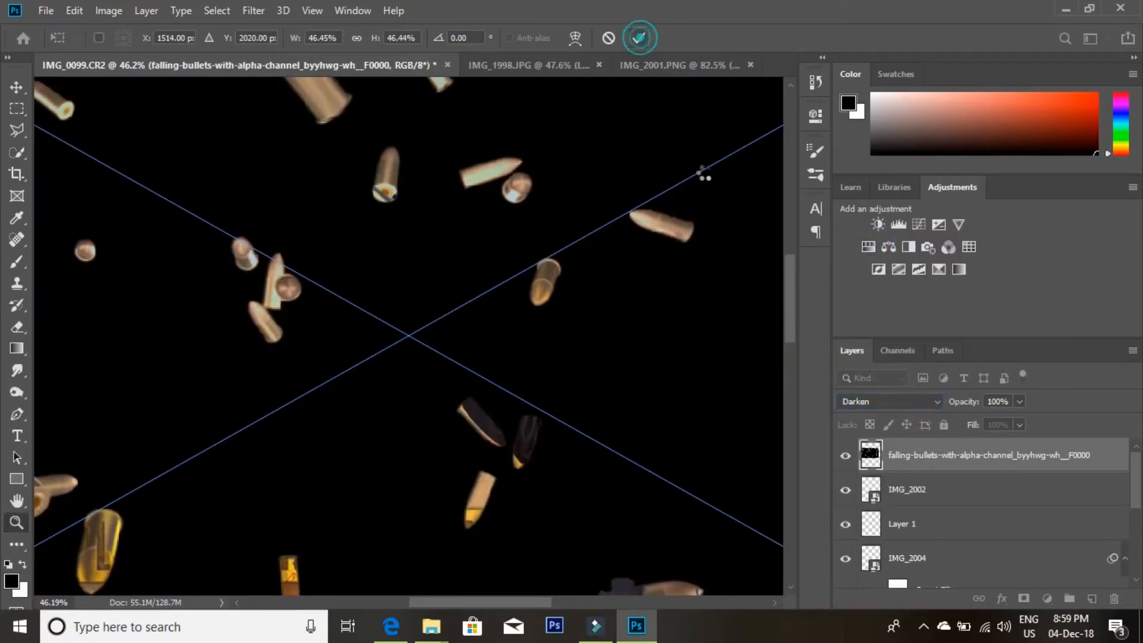
- Try several blend modes on the falling-bullets layer, including Multiply, and settle on Screen
key("z")
right_click(292, 326)
left_click(319, 338)
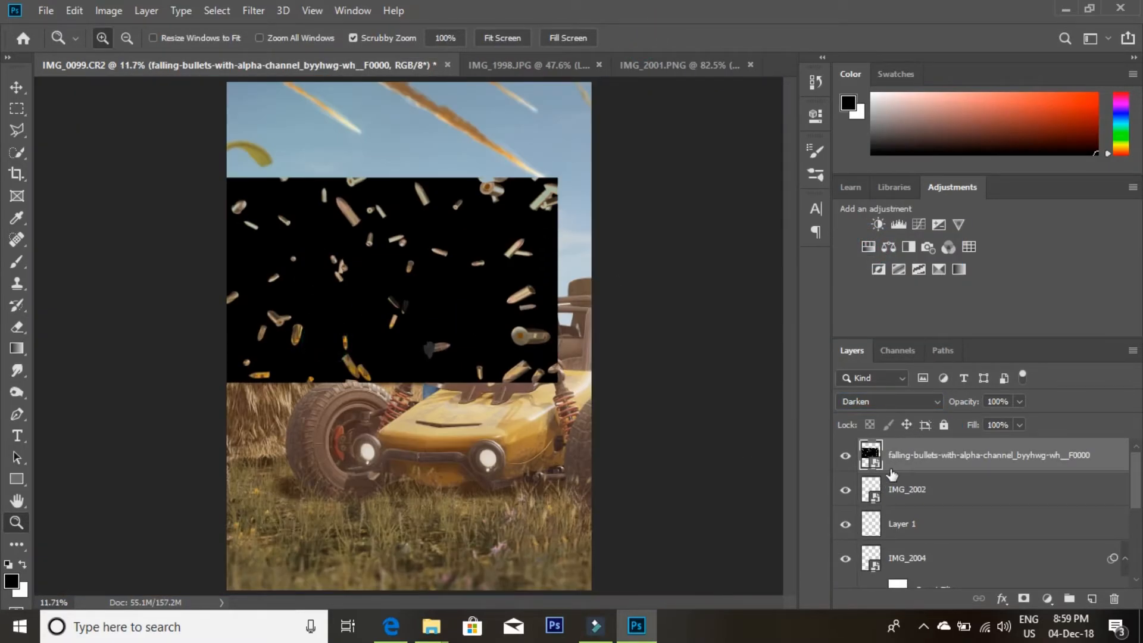
left_click(882, 403)
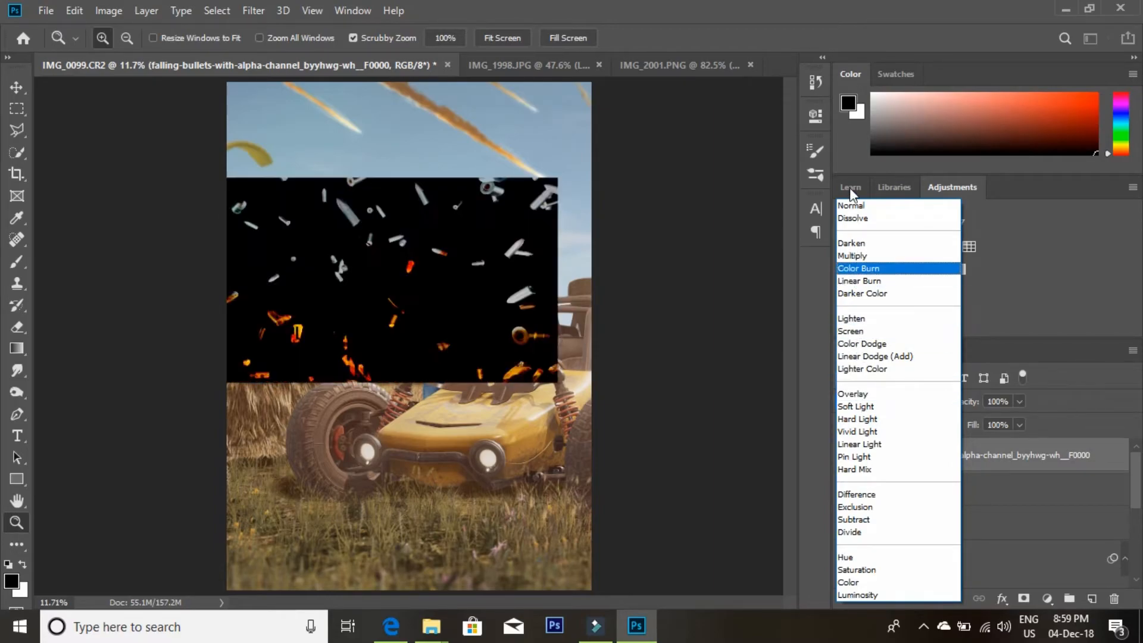
left_click(857, 255)
left_click(873, 402)
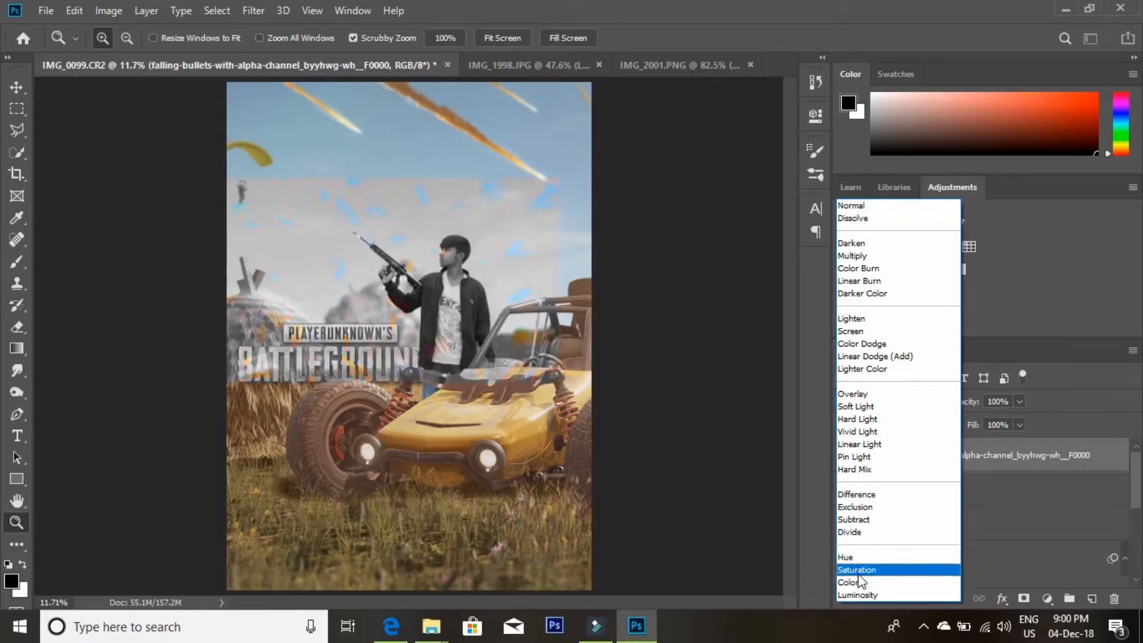
left_click(856, 333)
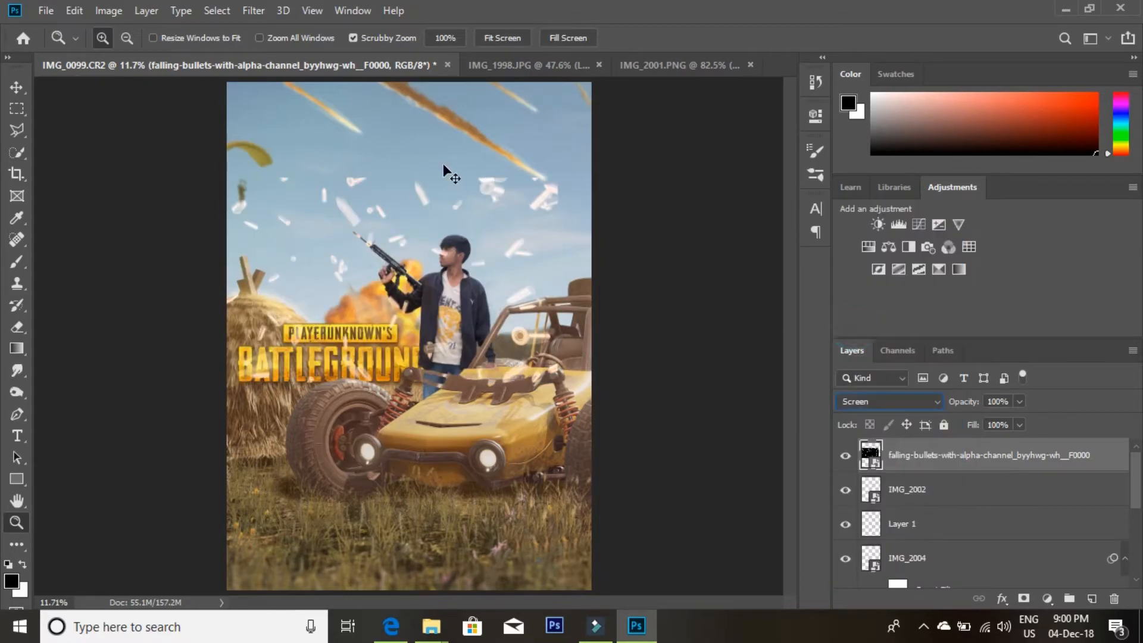
- Scale the falling-bullets image down to the area around the rifle and commit the transform
key("ctrl+t")
left_click_drag(556, 177, 473, 213)
left_click(639, 38)
- Restack the falling-bullets layer beneath the person's Background copy layer and directly above the scene background
key("z")
left_click_drag(391, 258, 503, 278)
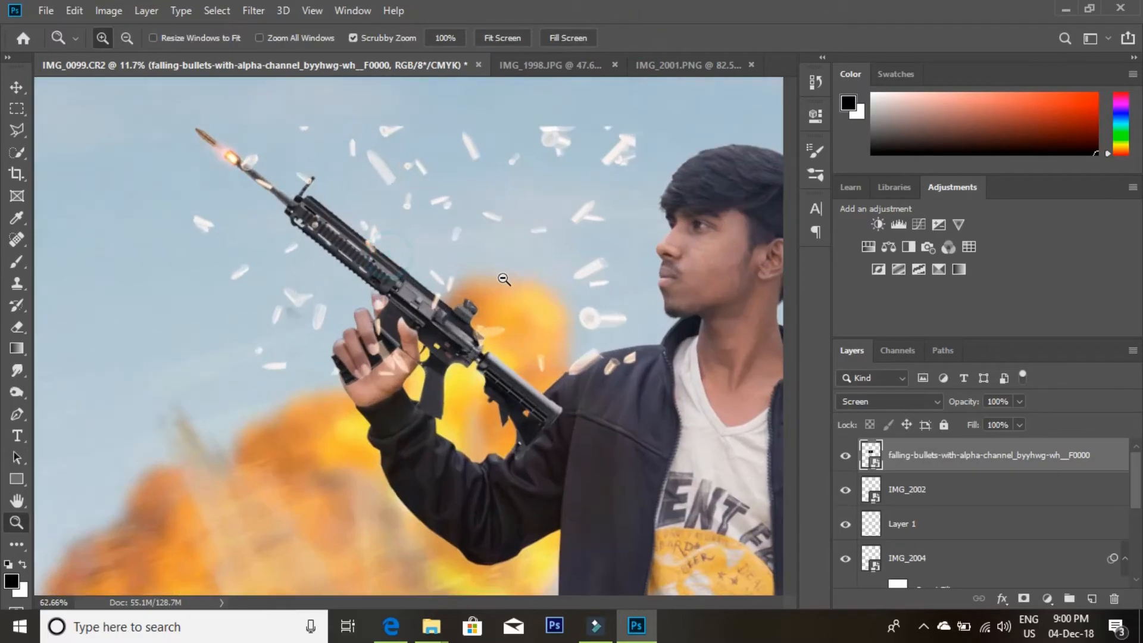
left_click_drag(524, 238, 489, 256)
left_click_drag(971, 456, 956, 530)
scroll(952, 500, "down", 1)
scroll(953, 479, "up", 1)
left_click(871, 459, "ctrl")
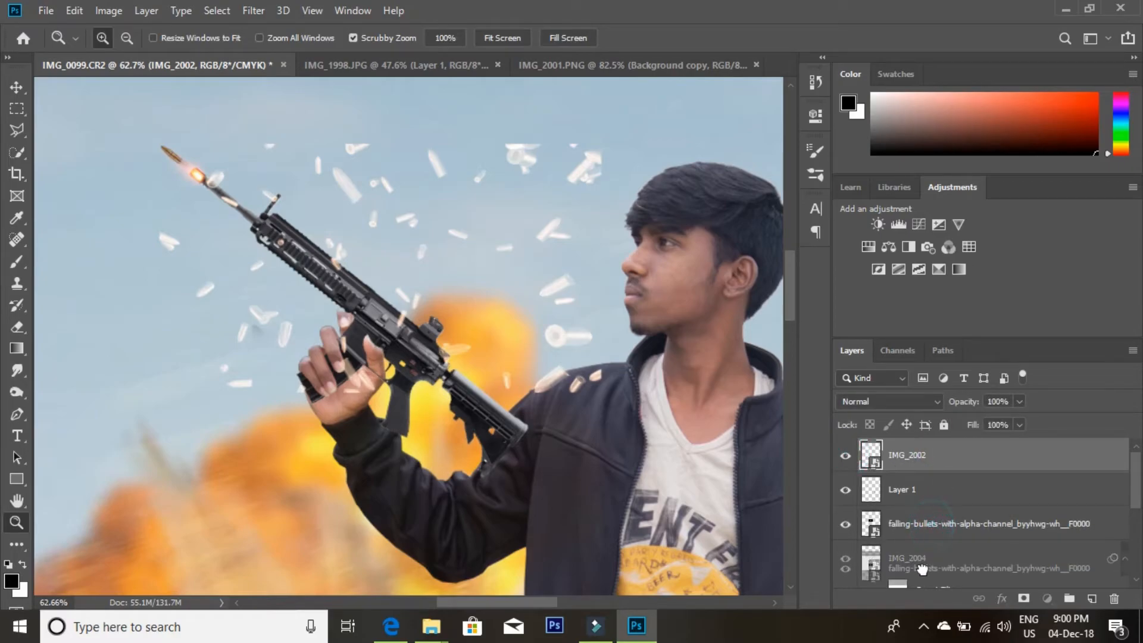
left_click(933, 532)
scroll(947, 530, "down", 1)
left_click_drag(939, 494, 939, 557)
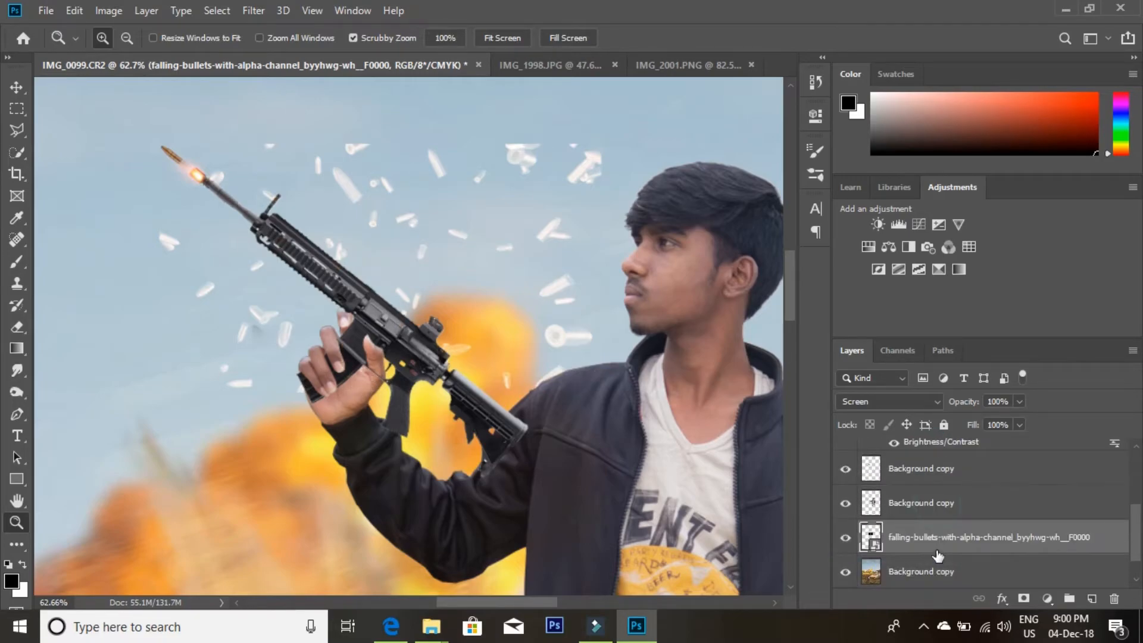
- Scale the falling-bullets image down to about 4.6% and place it between the rifle's rear half and the person's face
key("ctrl+t")
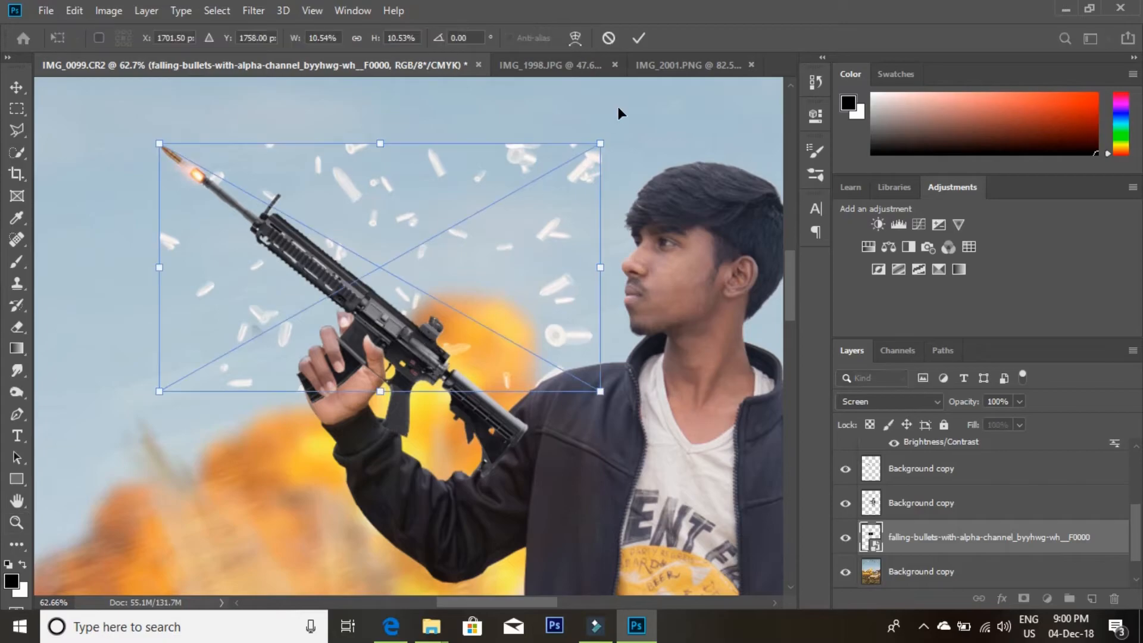
left_click_drag(599, 144, 463, 219)
left_click_drag(434, 267, 492, 200)
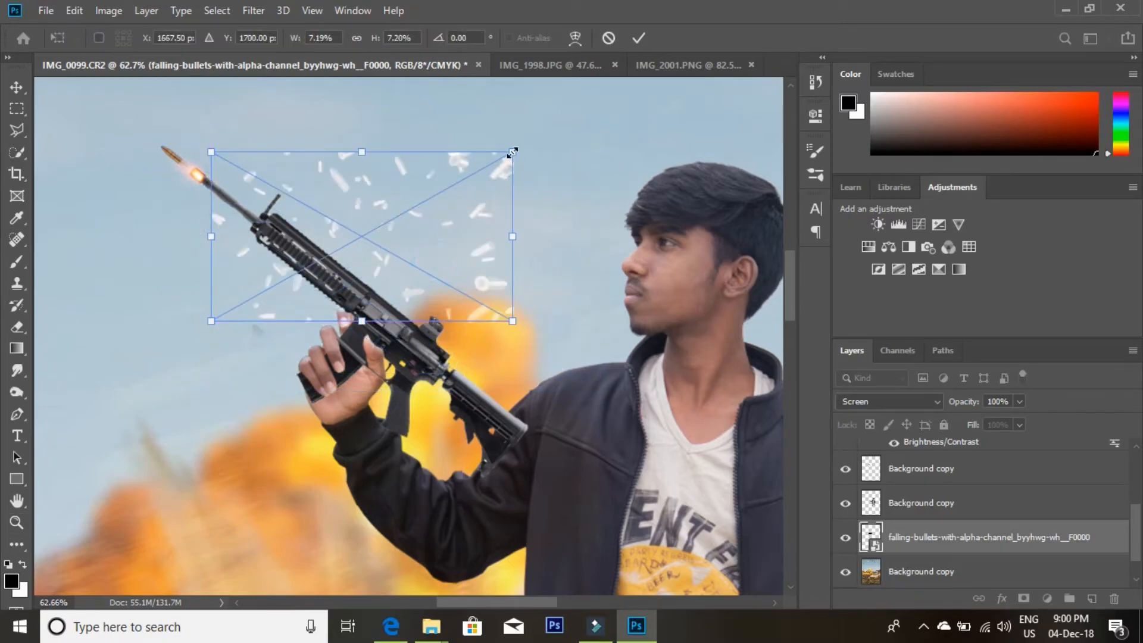
left_click_drag(513, 152, 452, 186)
left_click_drag(439, 230, 478, 245)
left_click_drag(451, 296, 513, 271)
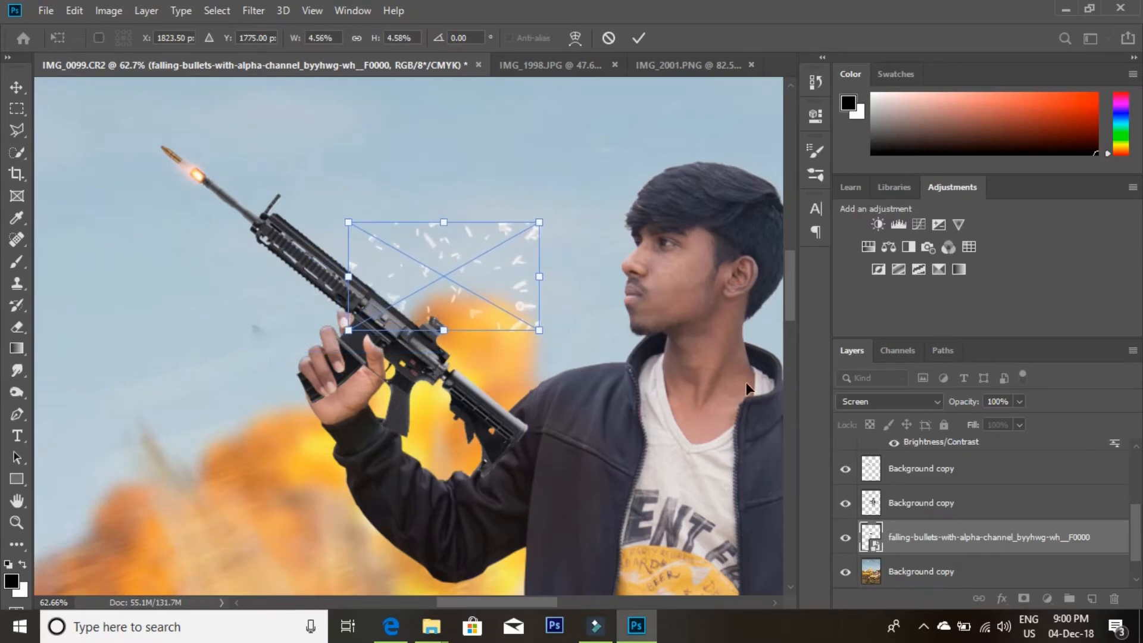
- Rasterize the falling-bullets layer, erase bullets along its upper edge and reduce the eraser size to 53
left_click(18, 327)
left_click(373, 235)
left_click(542, 257)
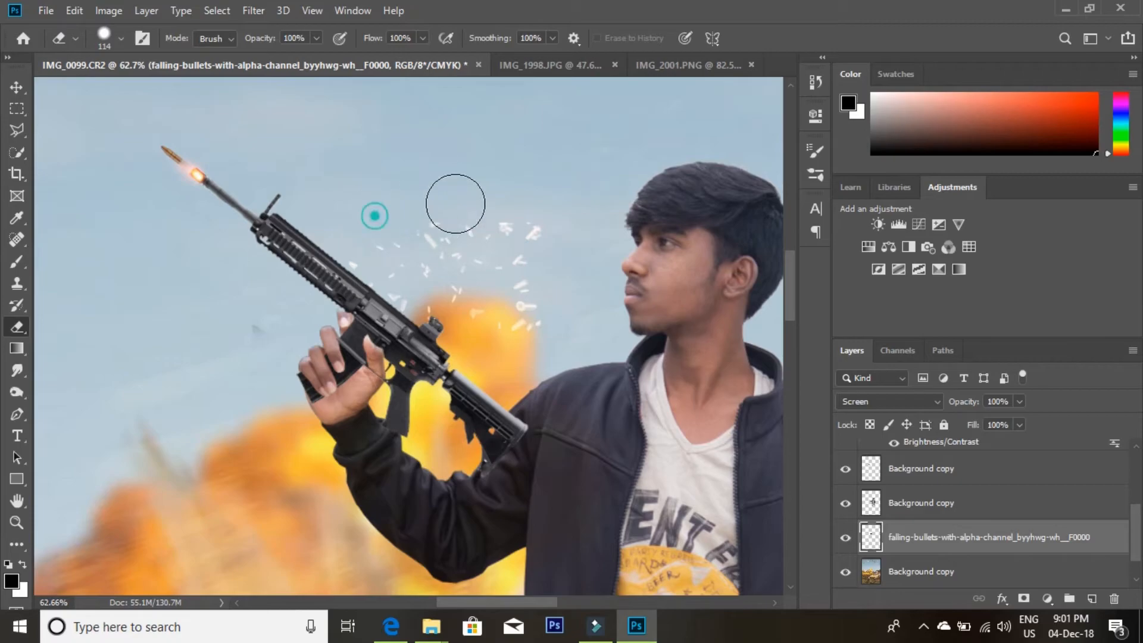
right_click(561, 203)
left_click(679, 241)
- Erase the falling bullets on the side nearest the person's face, including the large round one and the pair below it
left_click(17, 522)
mouse_move(386, 288)
left_mouse_down()
mouse_move(408, 255)
mouse_move(446, 269)
left_mouse_up()
left_click(23, 324)
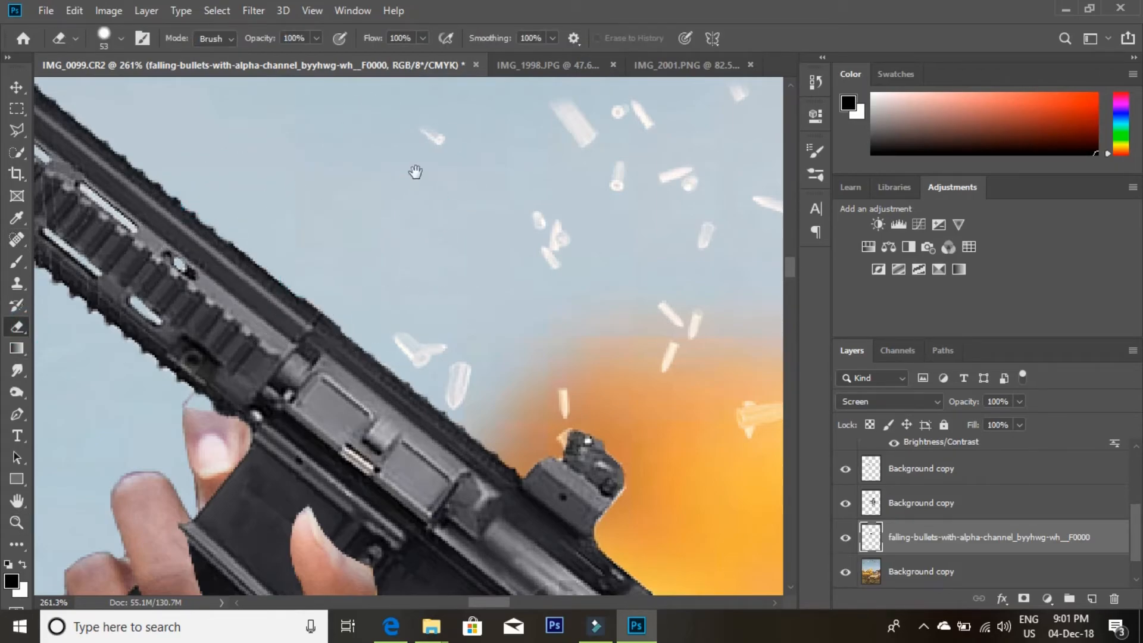
scroll(411, 196, "right", 10)
scroll(470, 322, "down", 2)
mouse_move(534, 407)
left_mouse_down()
mouse_move(470, 401)
mouse_move(594, 409)
left_mouse_up()
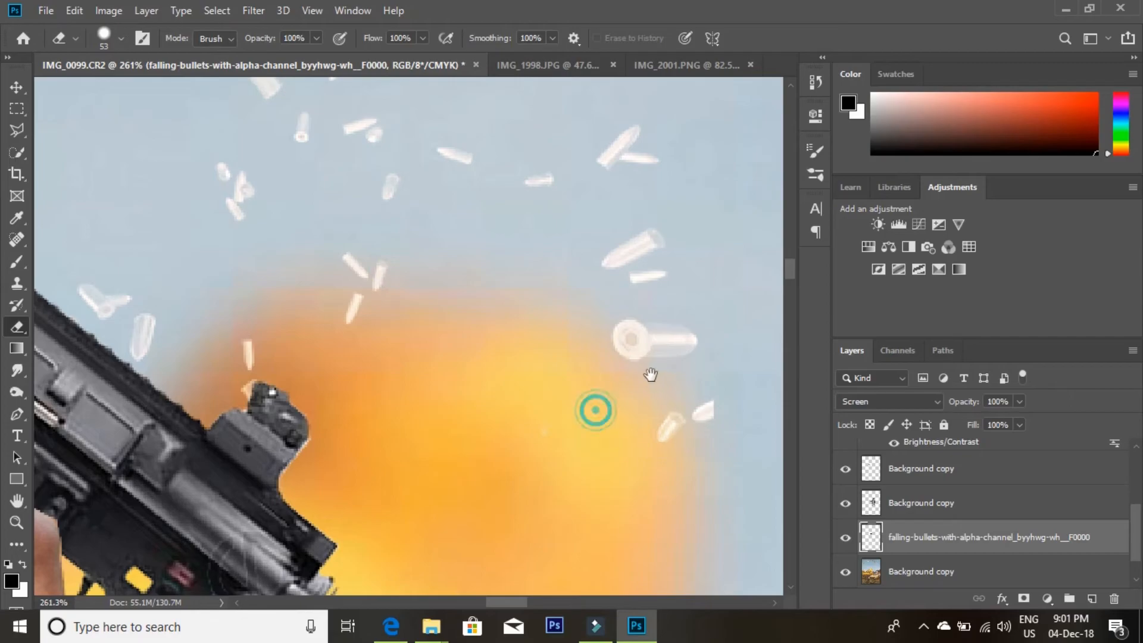
scroll(459, 332, "right", 7)
scroll(459, 331, "down", 3)
mouse_move(460, 332)
left_mouse_down()
mouse_move(519, 460)
mouse_move(582, 340)
left_mouse_up()
mouse_move(483, 133)
left_mouse_down()
mouse_move(634, 136)
mouse_move(635, 200)
mouse_move(544, 306)
left_mouse_up()
left_click_drag(650, 148, 671, 166)
left_click_drag(340, 373, 390, 409)
- Erase the large blurred bullet and the stray small bullets along the top of the remaining cluster
scroll(247, 184, "down", 1)
left_click_drag(244, 153, 248, 184)
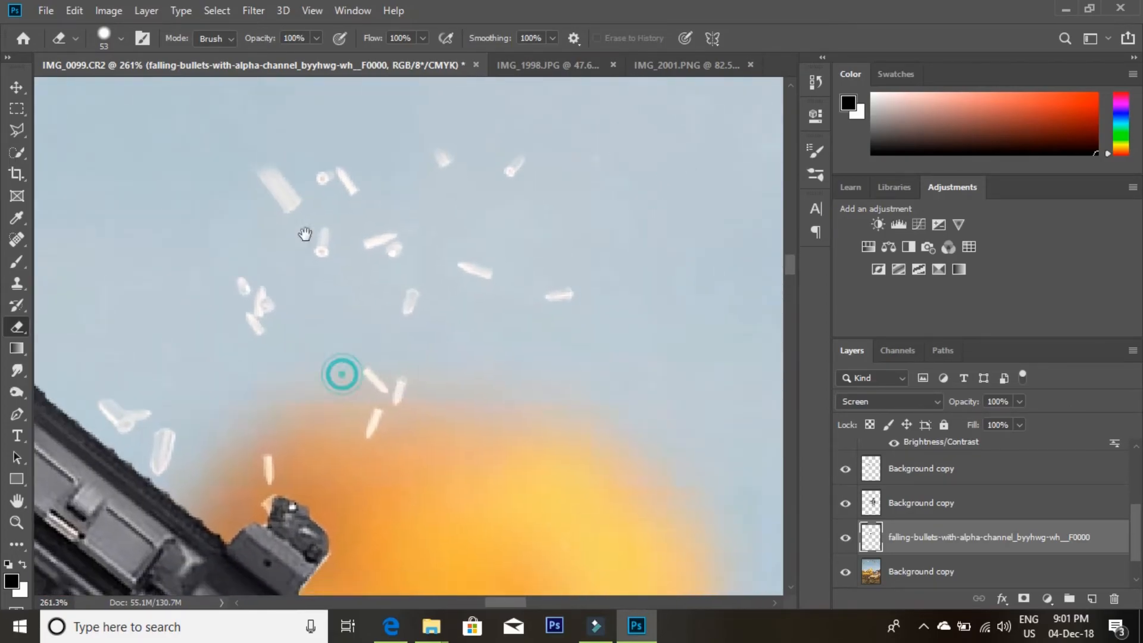
left_click(249, 183)
left_click_drag(316, 456, 365, 339)
left_click_drag(391, 238, 355, 327)
left_click_drag(403, 332, 365, 398)
mouse_move(409, 166)
left_mouse_down()
mouse_move(470, 176)
mouse_move(536, 223)
left_mouse_up()
- Apply Brightness/Contrast to the falling-bullets layer with the contrast raised to about 97
left_click(109, 10)
mouse_move(128, 51)
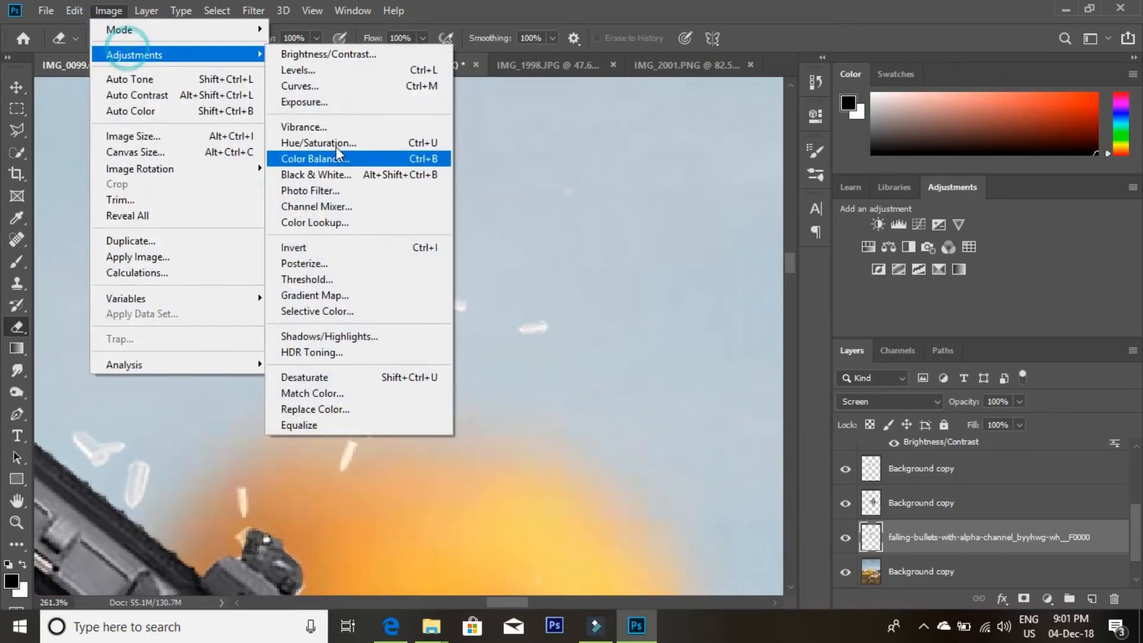
left_click(311, 55)
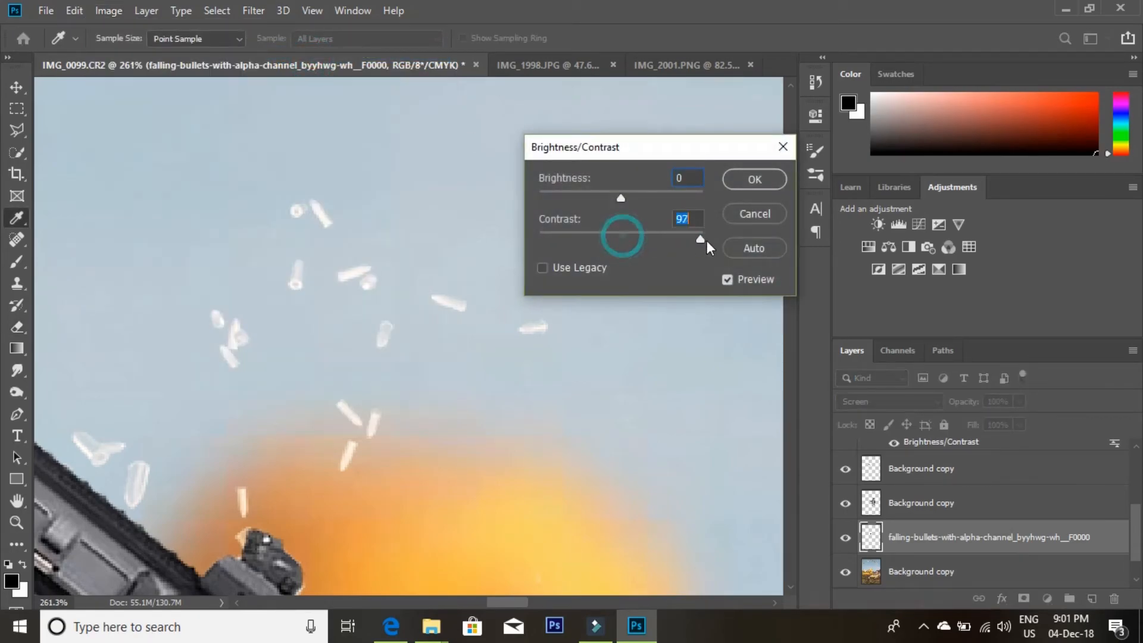
mouse_move(625, 200)
left_mouse_down()
mouse_move(567, 198)
mouse_move(716, 215)
mouse_move(622, 208)
left_mouse_up()
left_click(755, 179)
key("e")
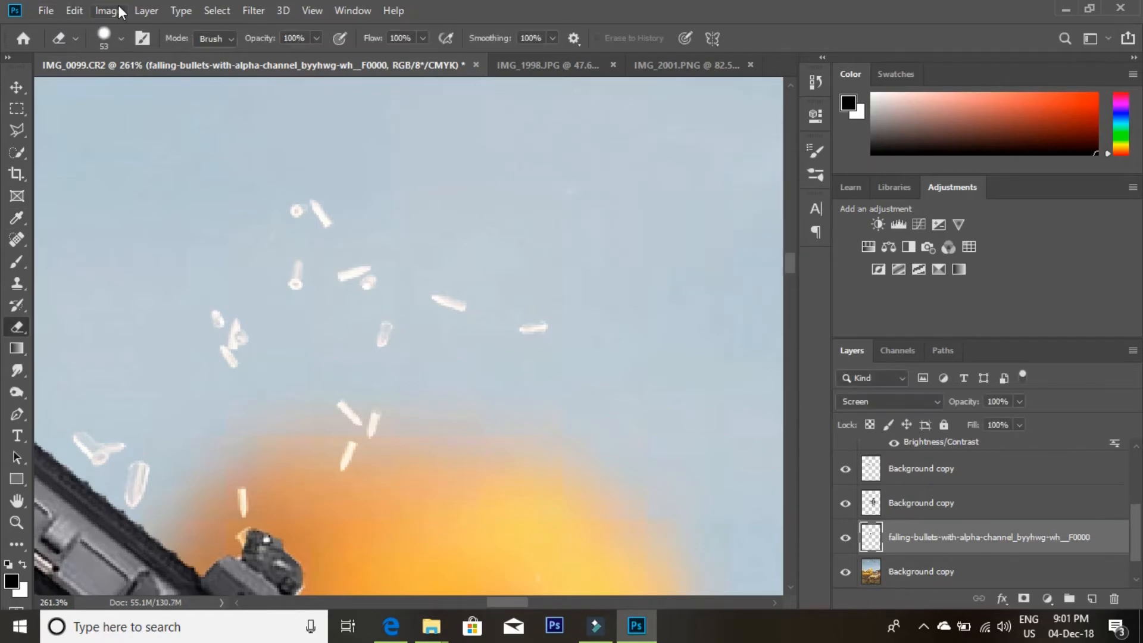
- Apply a darkening Curves adjustment to the falling-bullets layer, pulling down the midtones and moving the black point inward
left_click(108, 10)
mouse_move(153, 56)
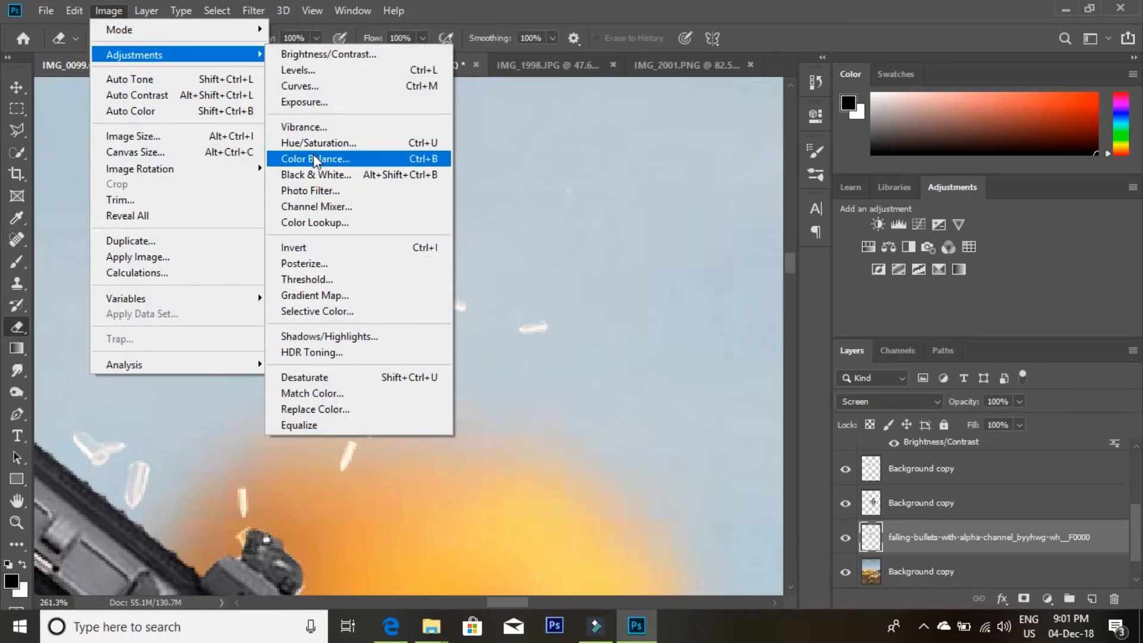
left_click(315, 86)
left_click_drag(660, 276, 670, 302)
left_click_drag(796, 144, 795, 182)
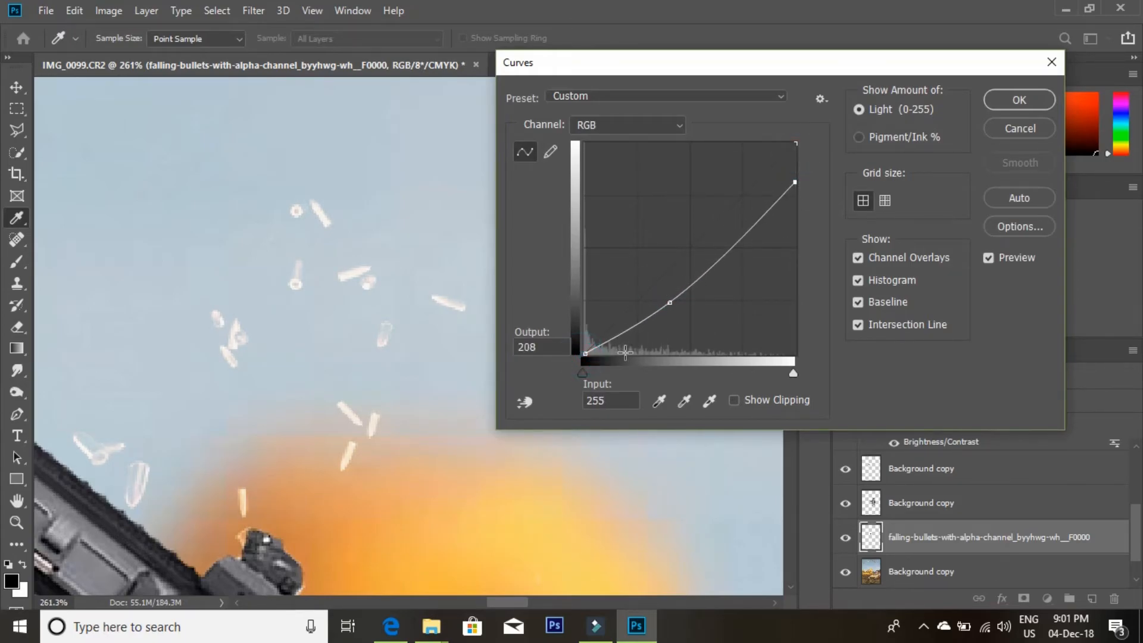
left_click(584, 374)
left_click(793, 373)
left_click_drag(794, 374, 720, 377)
key("ctrl+z")
left_click(588, 373)
left_click_drag(593, 375, 650, 378)
left_click(1018, 100)
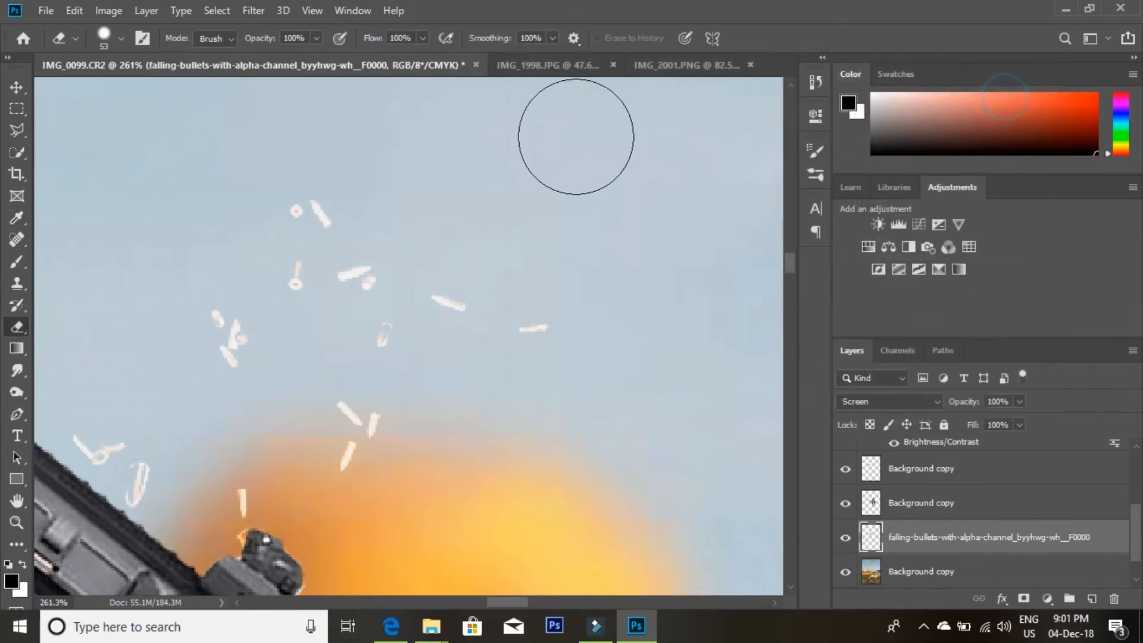
left_click(108, 10)
mouse_move(128, 54)
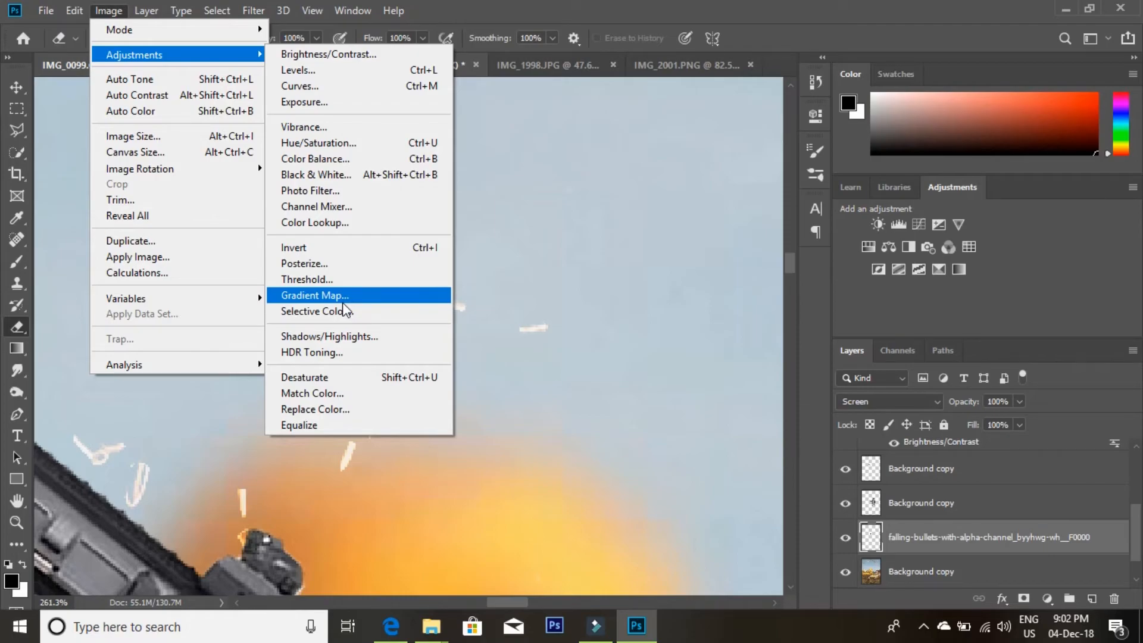
left_click(899, 223)
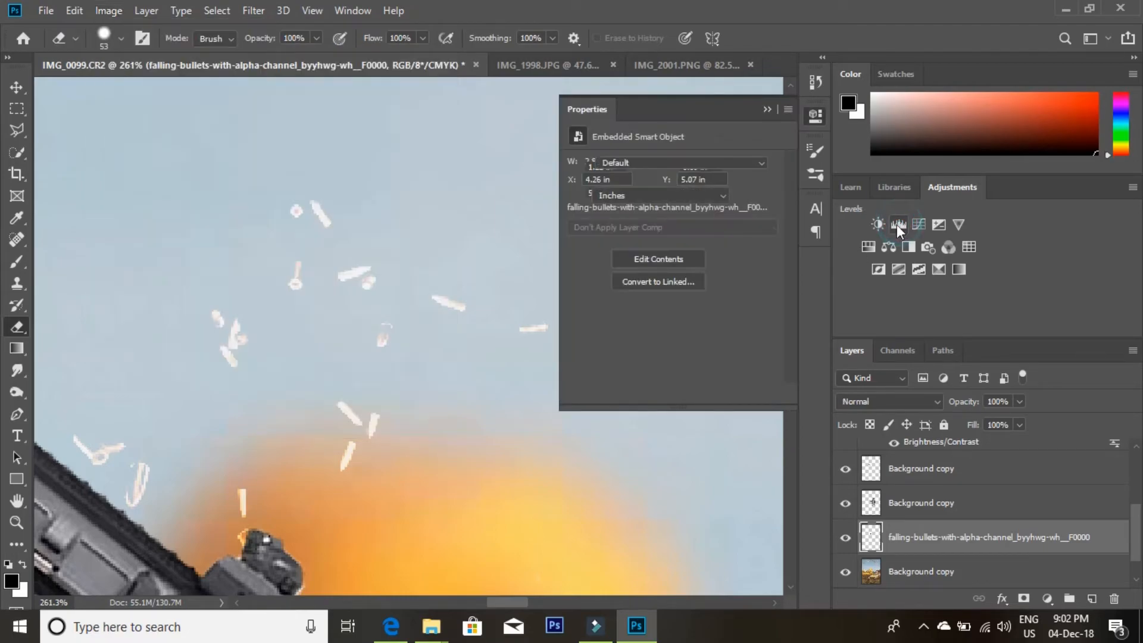
left_click(766, 110)
left_click_drag(992, 537, 1115, 598)
- Apply a Levels adjustment directly to the falling-bullets layer
left_click(109, 10)
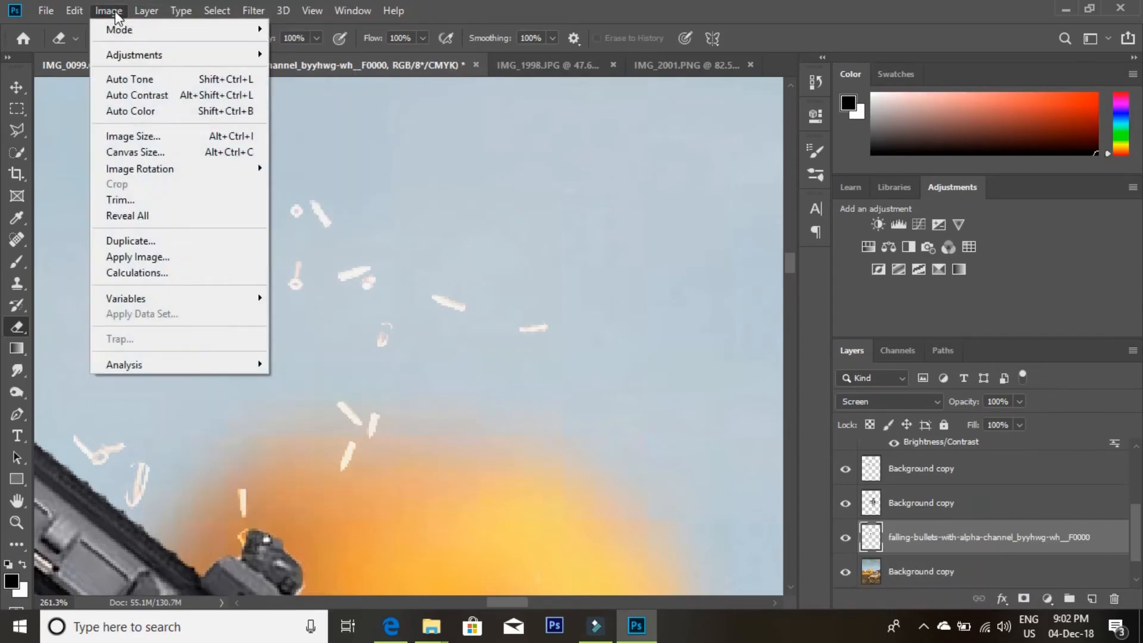
mouse_move(179, 54)
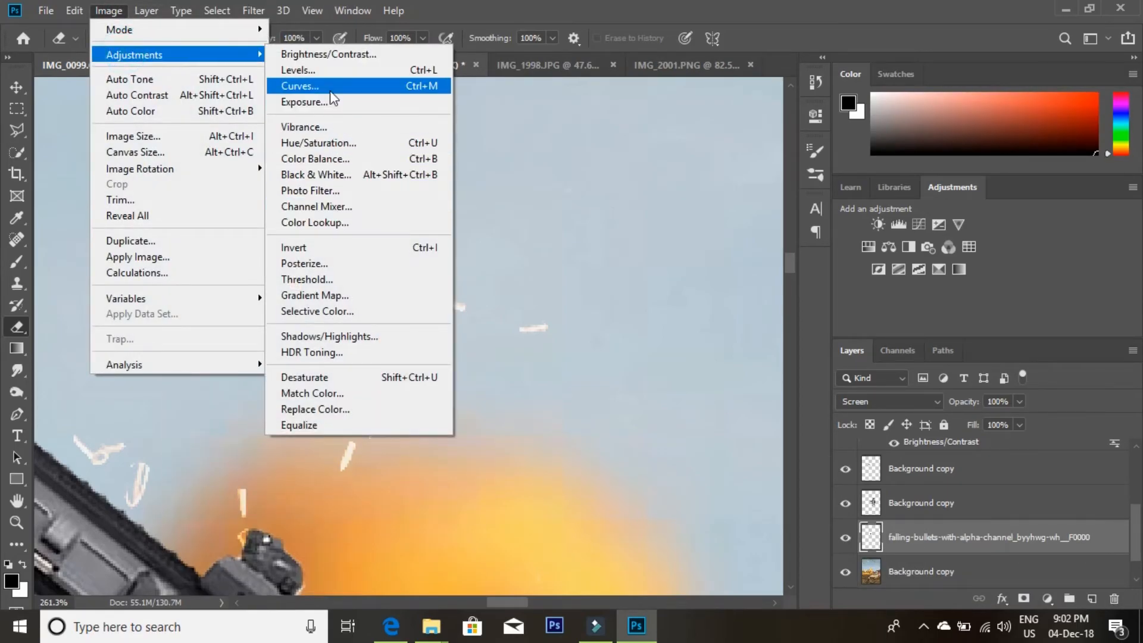
left_click(328, 73)
left_click_drag(408, 268, 369, 258)
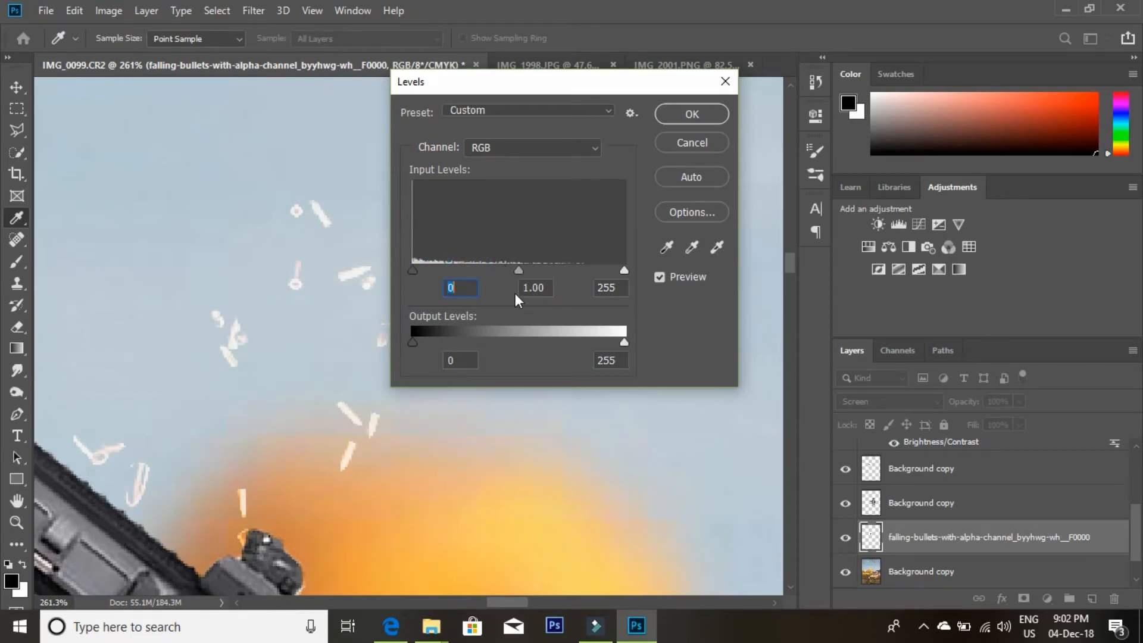
left_click(516, 272)
left_click(670, 114)
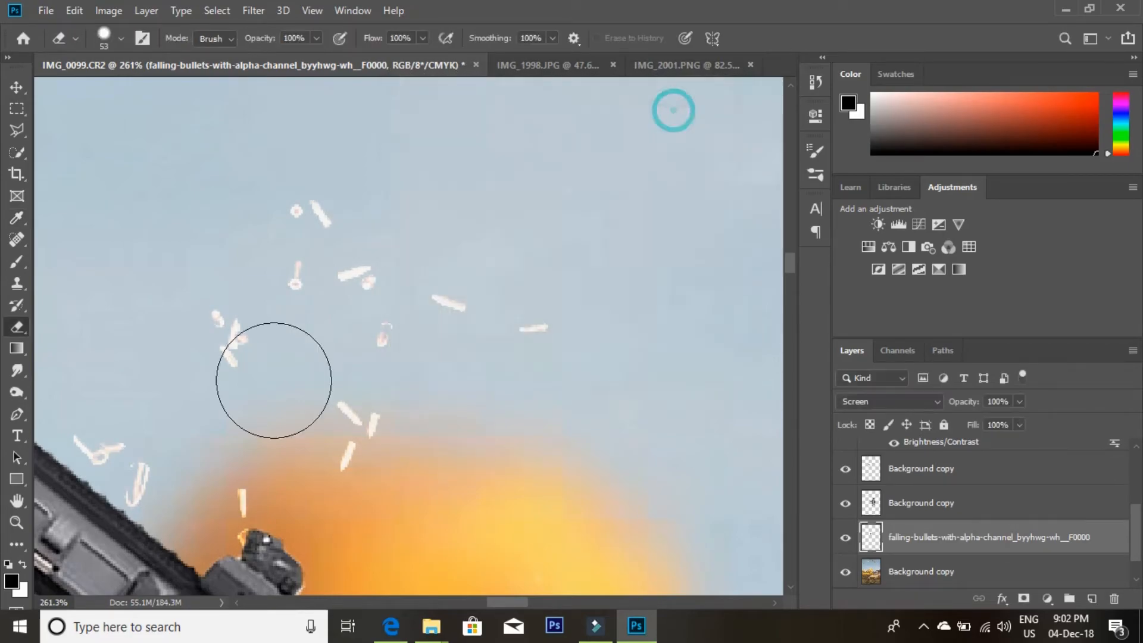
- Fit the whole composition in view and select the person's Background copy layer, switching its visibility off and on to check it
left_click(17, 523)
right_click(438, 329)
left_click(472, 334)
left_click_drag(471, 334, 464, 292)
right_click(464, 292)
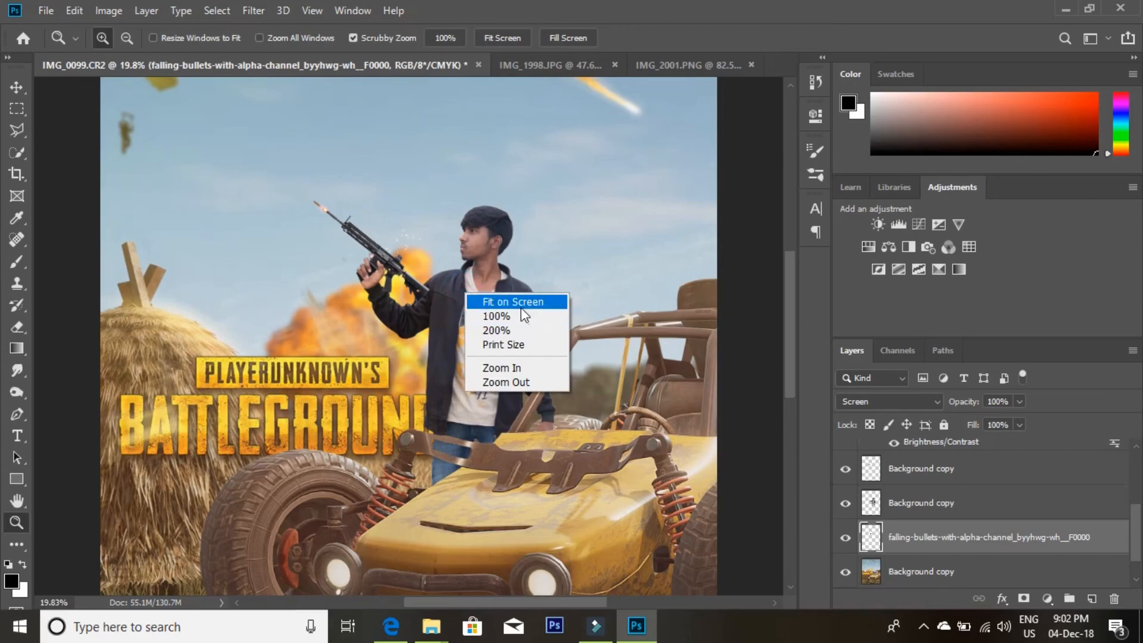
left_click(522, 307)
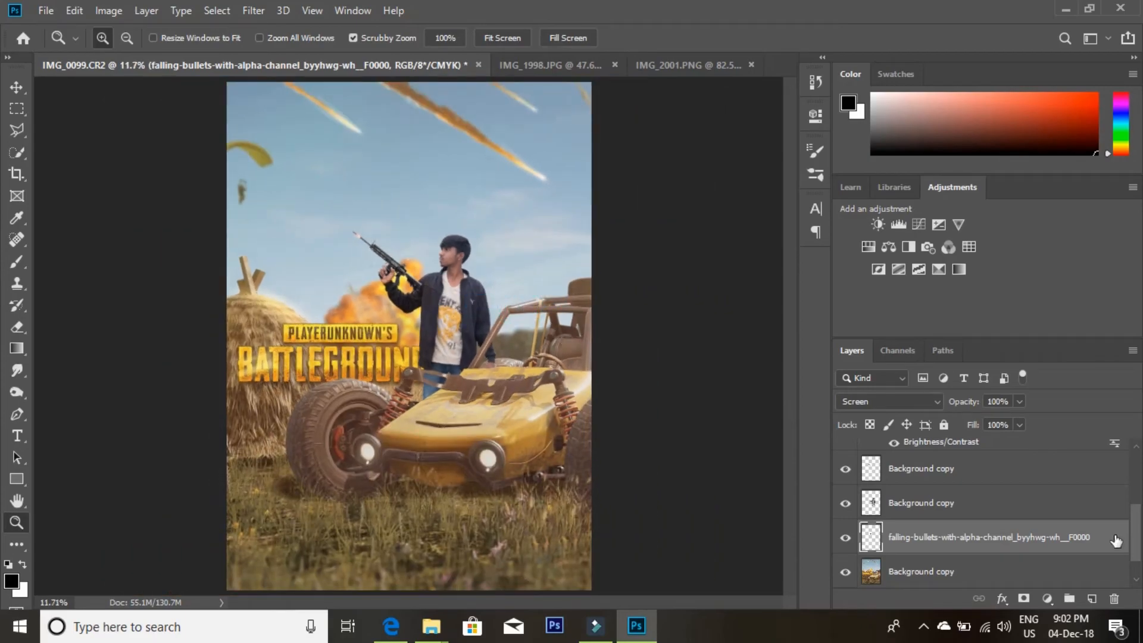
scroll(1011, 495, "up", 3)
scroll(948, 498, "down", 5)
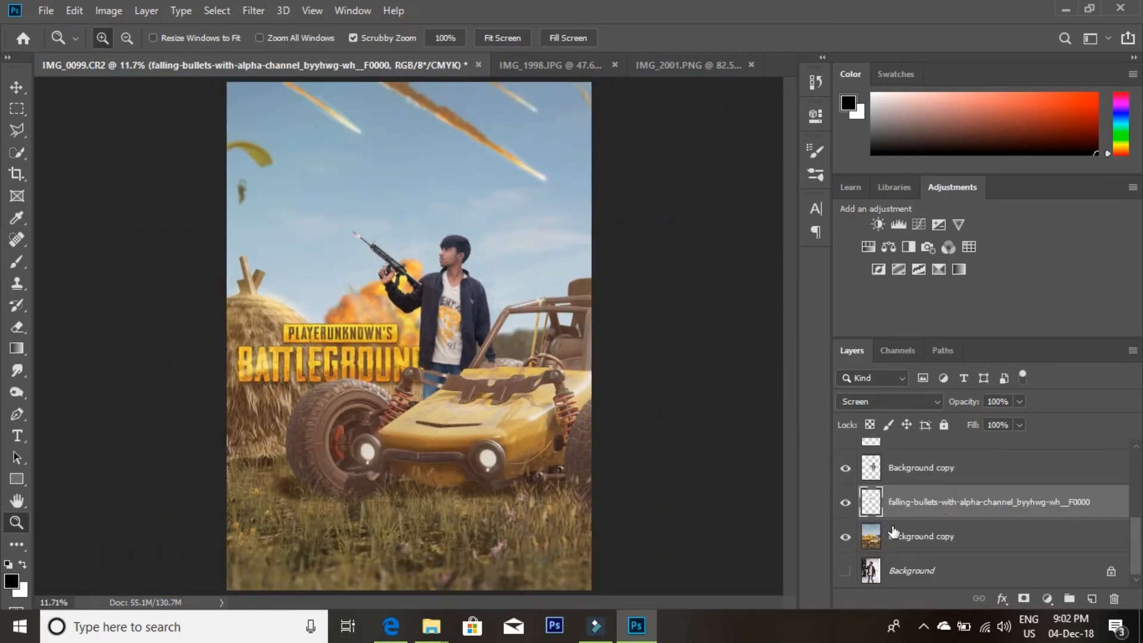
left_click(919, 470)
left_click(845, 468)
left_click(846, 468)
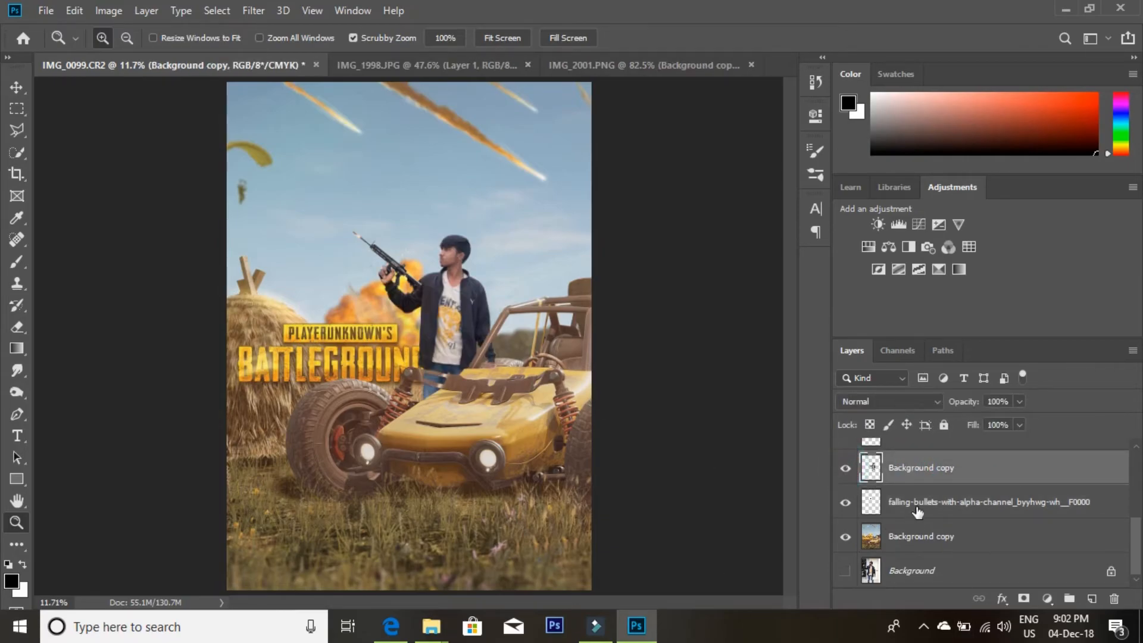
- Apply Brightness/Contrast to the person's layer with contrast 15
left_click(118, 9)
mouse_move(128, 53)
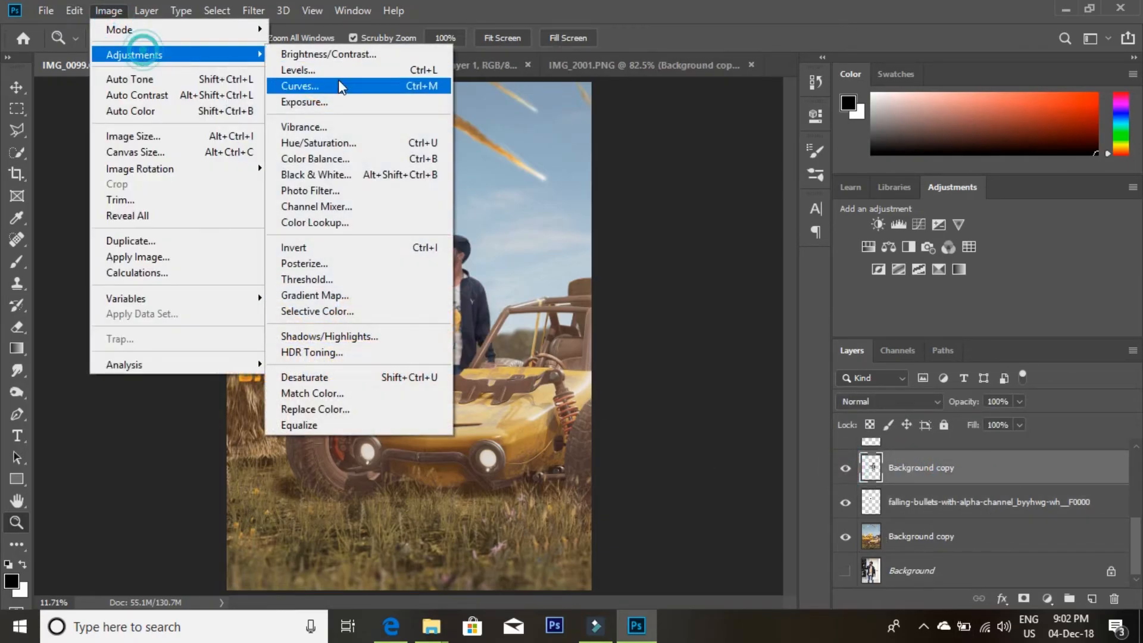
left_click(318, 55)
left_click_drag(619, 238, 634, 240)
left_click_drag(621, 198, 616, 197)
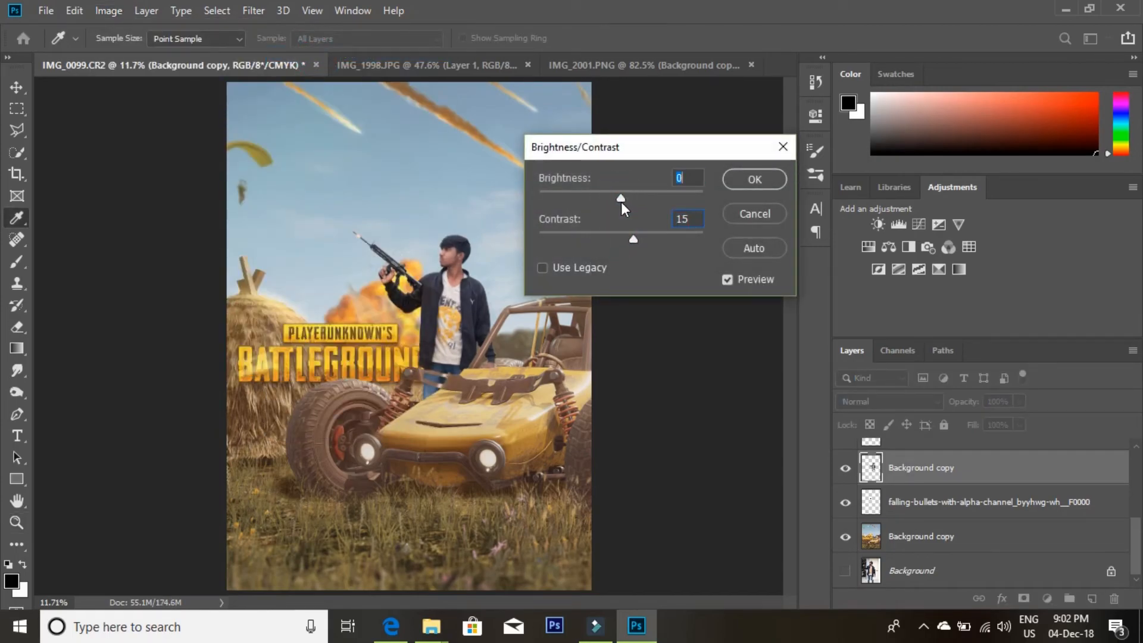
key("z")
left_click(753, 179)
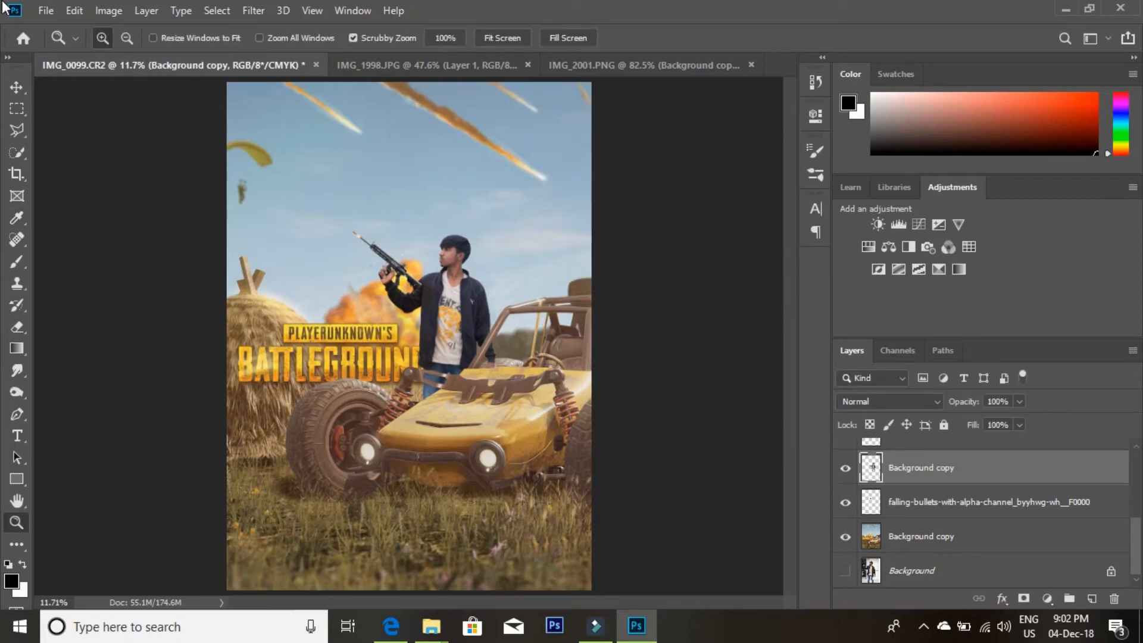
- Shift the person's midtones toward yellow with Color Balance, setting the yellow-blue level to -7
left_click(100, 10)
mouse_move(140, 49)
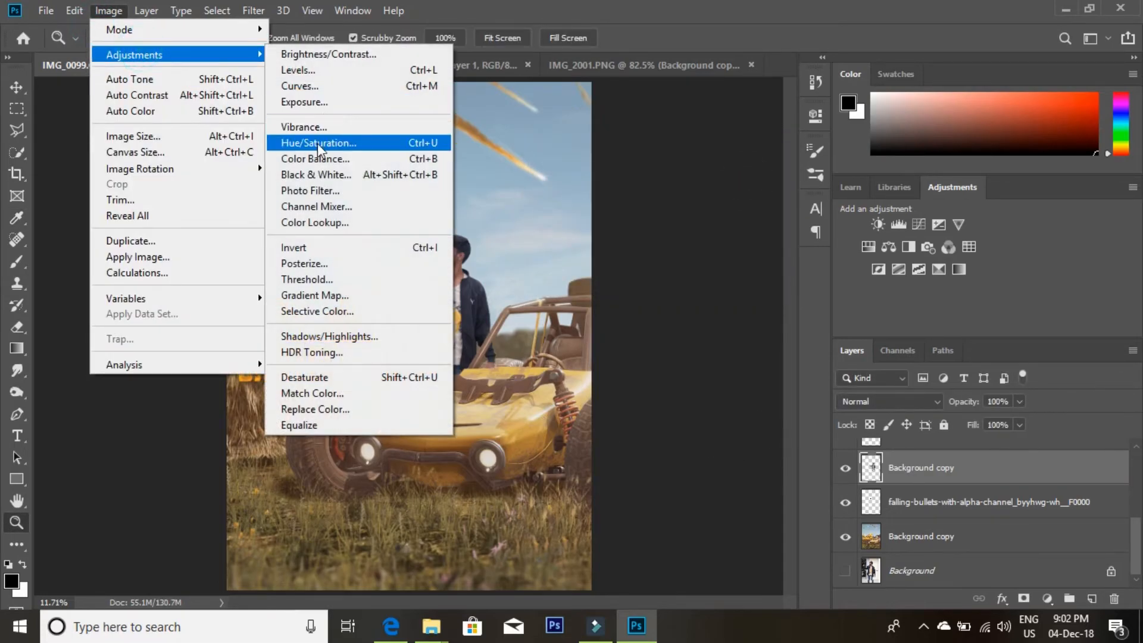
left_click(316, 158)
left_click_drag(411, 116, 524, 119)
left_click_drag(657, 232, 652, 235)
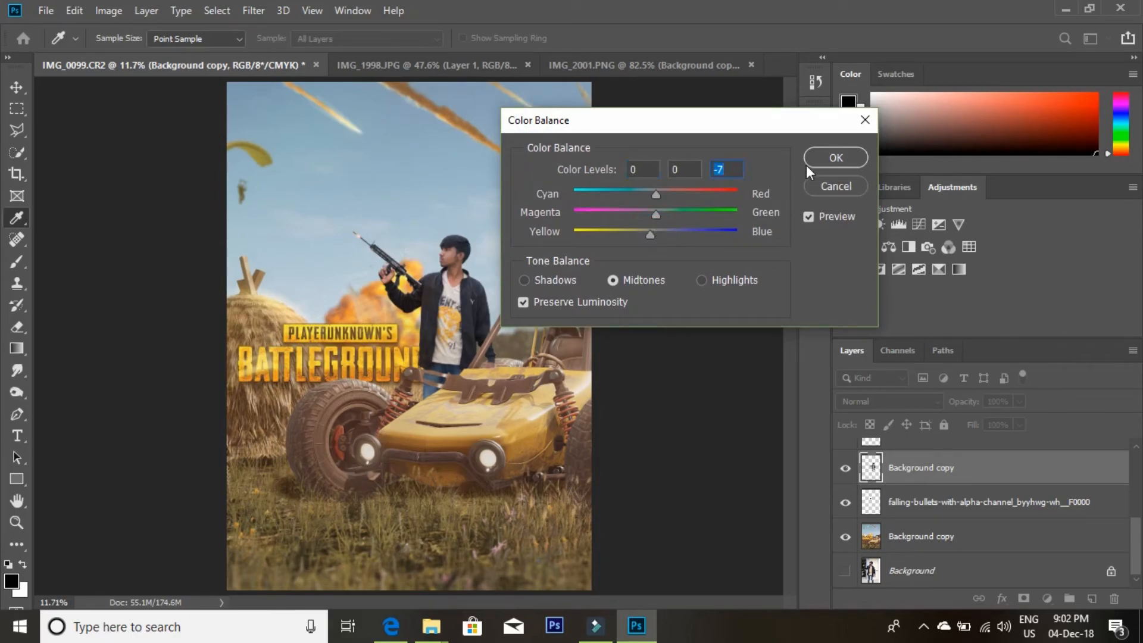
left_click(837, 157)
- Identify the fired bullet's layer at the muzzle by toggling its visibility, and select IMG_2002
left_click(948, 530)
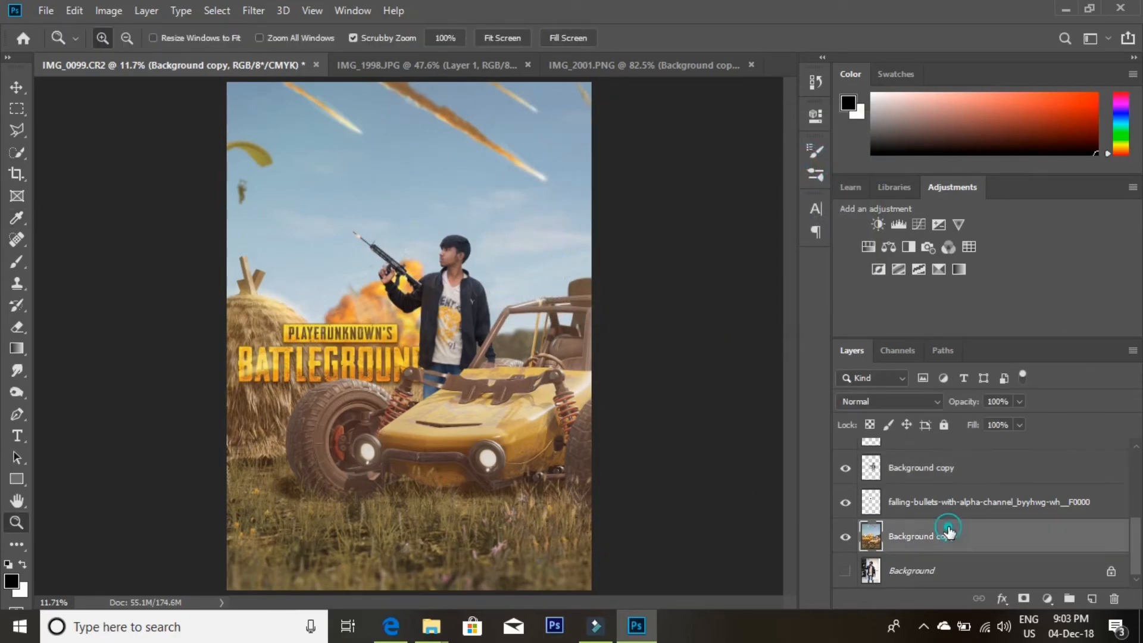
scroll(941, 527, "up", 5)
left_click(845, 455)
mouse_move(375, 243)
left_mouse_down()
mouse_move(544, 294)
mouse_move(365, 255)
left_mouse_up()
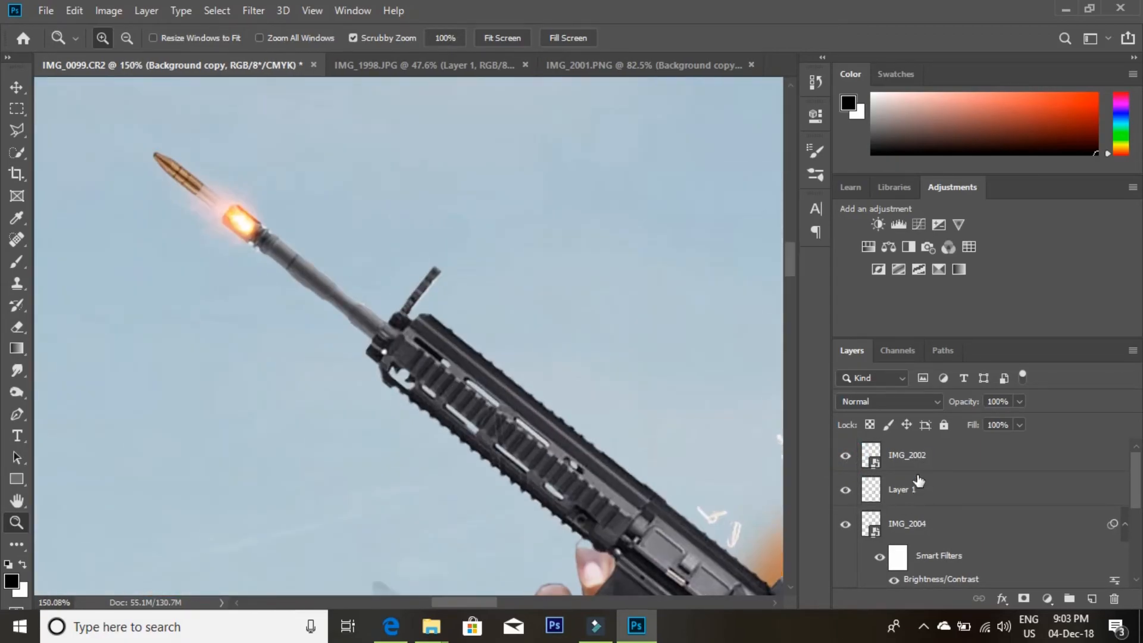
left_click(846, 458)
left_click(846, 458)
left_click(952, 459)
- Raise the contrast of the fired bullet on layer IMG_2002 with Brightness/Contrast
left_click(121, 9)
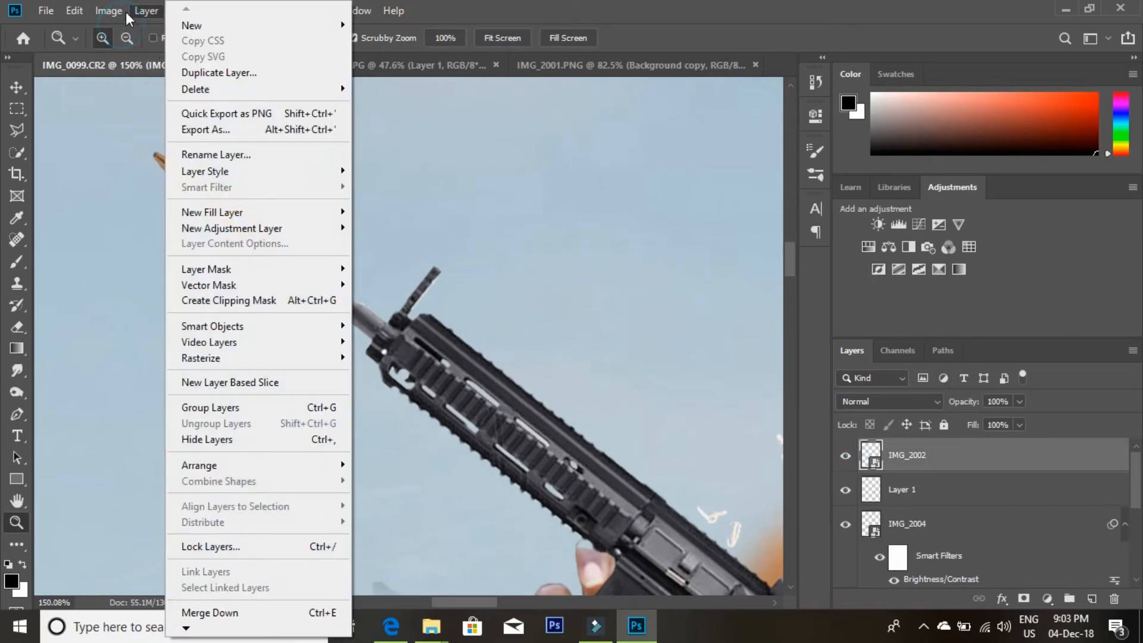
mouse_move(134, 55)
left_click(311, 58)
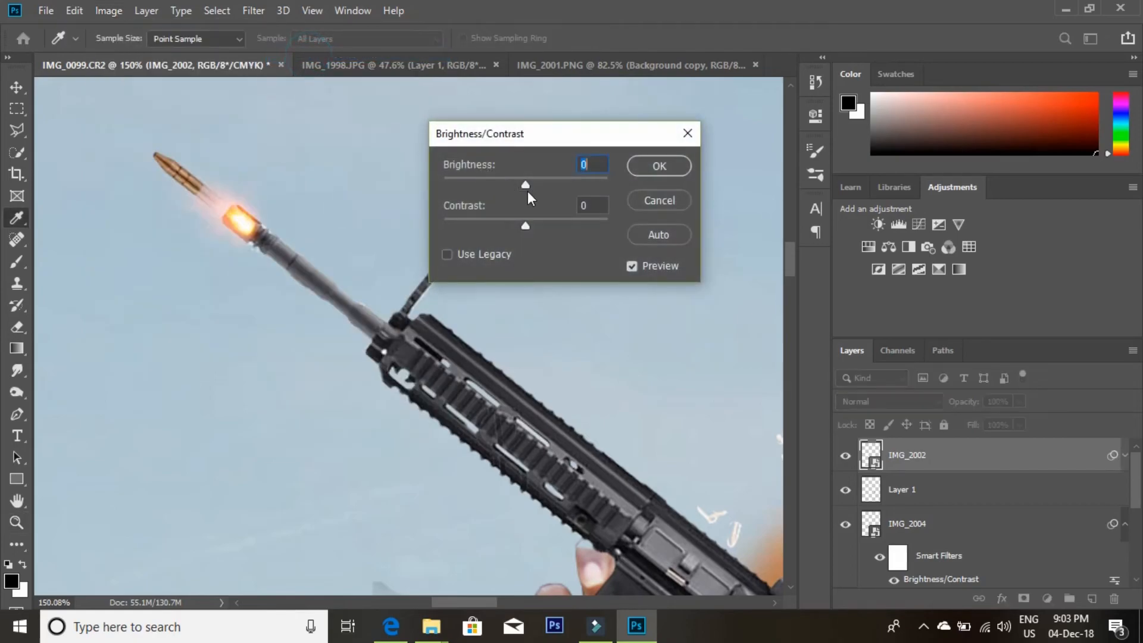
left_click_drag(520, 227, 569, 224)
left_click(646, 166)
key("z")
- Apply Color Balance to the fired bullet's midtones with levels +19 red, +11 green and -9 toward yellow
left_click(116, 13)
mouse_move(170, 52)
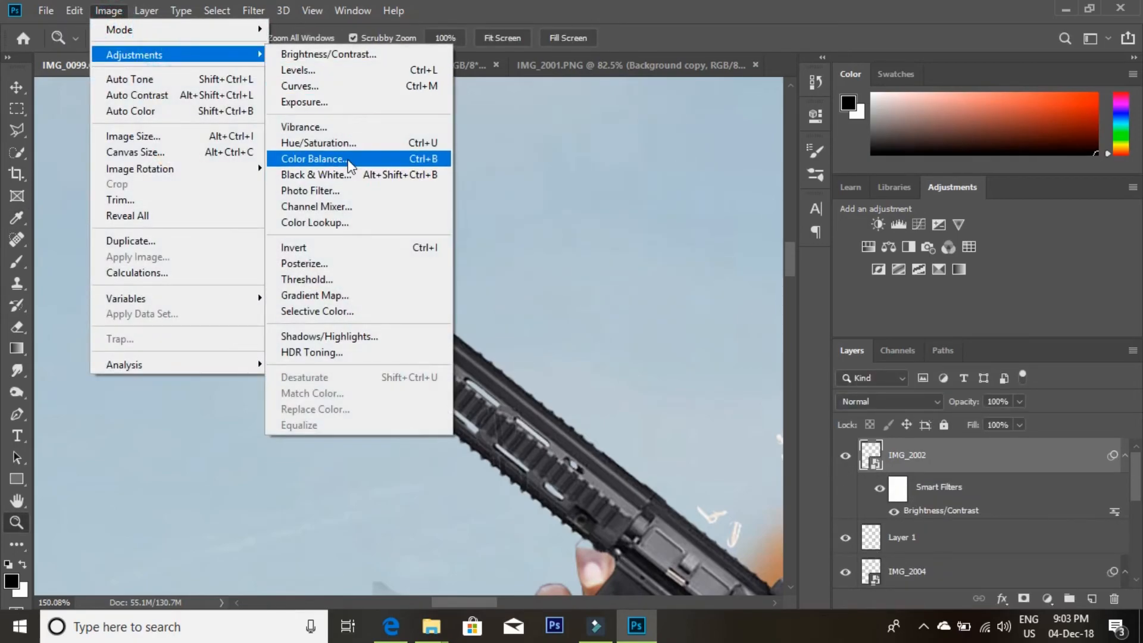
left_click(342, 156)
left_click_drag(529, 228, 548, 191)
left_click(505, 230)
left_click_drag(516, 227, 541, 206)
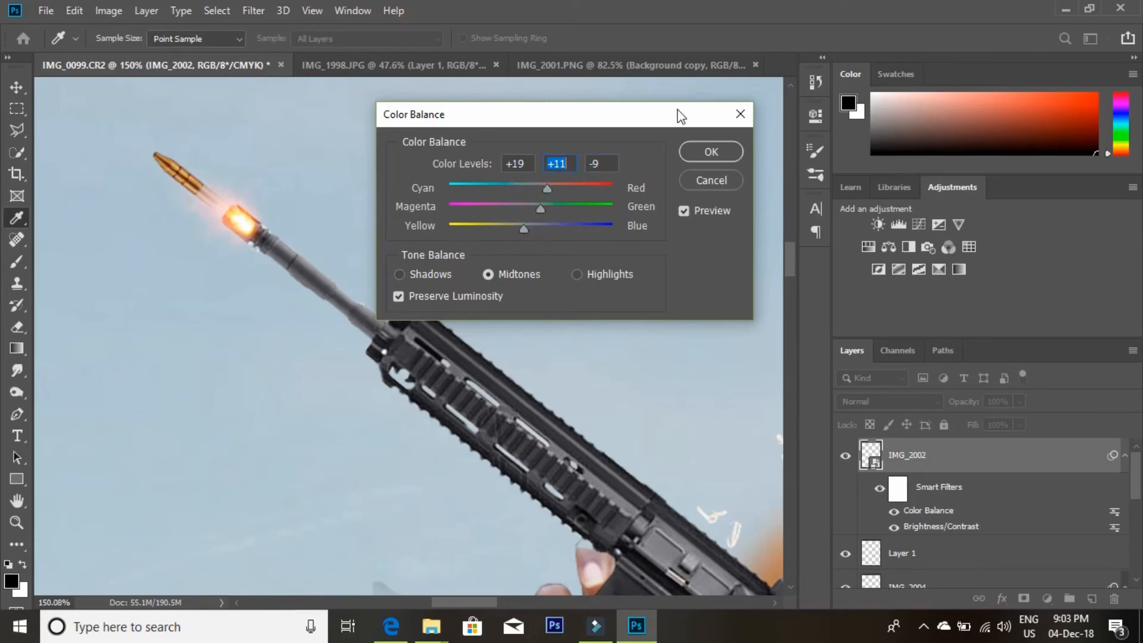
key("z")
left_click(710, 152)
- Fit the whole image in view to check the composite
right_click(358, 210)
left_click(390, 244)
right_click(562, 305)
left_click(587, 316)
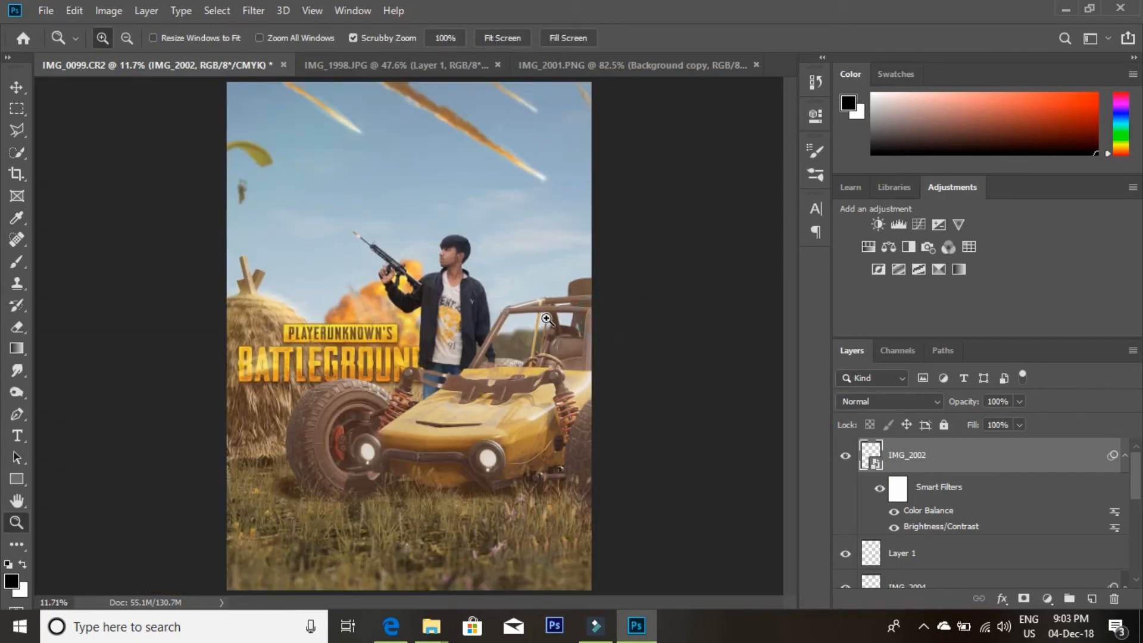
- Open the person's Background copy layer in the Camera Raw Filter and set Contrast +23, Highlights -28, Shadows +44, Whites -13 and Blacks +27
right_click(950, 455)
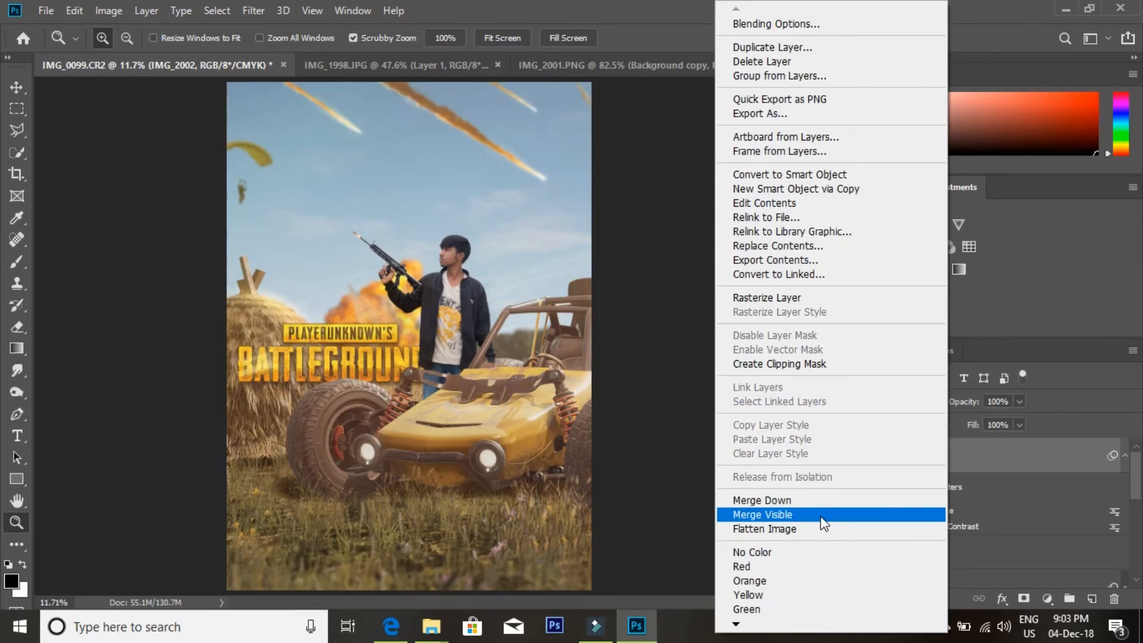
left_click(824, 516)
left_click(871, 468)
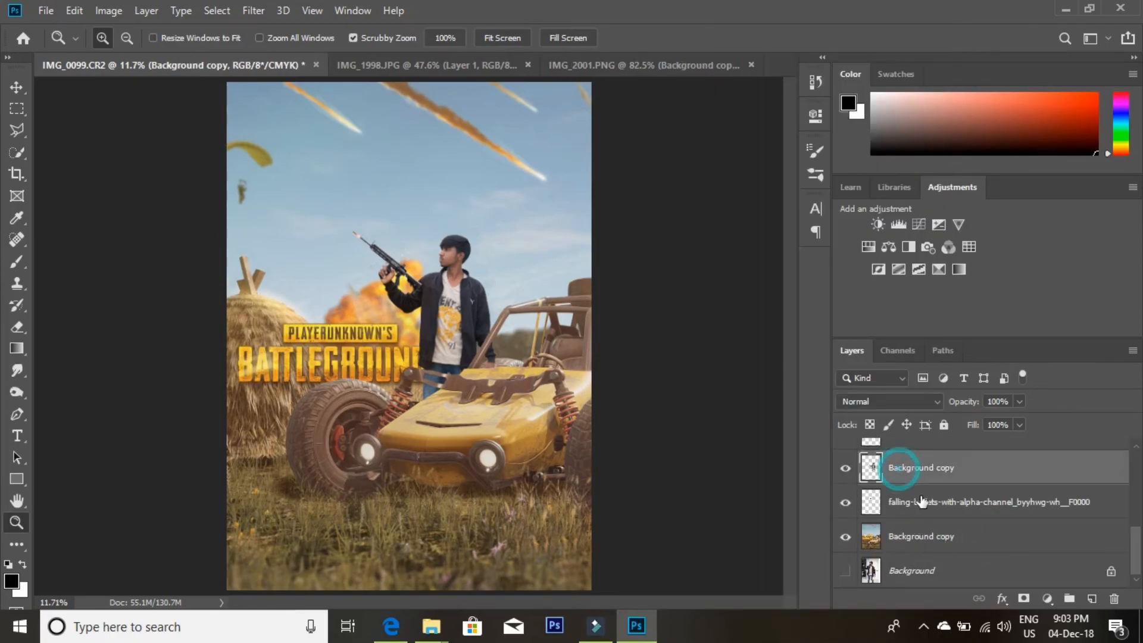
left_click(255, 11)
left_click(303, 107)
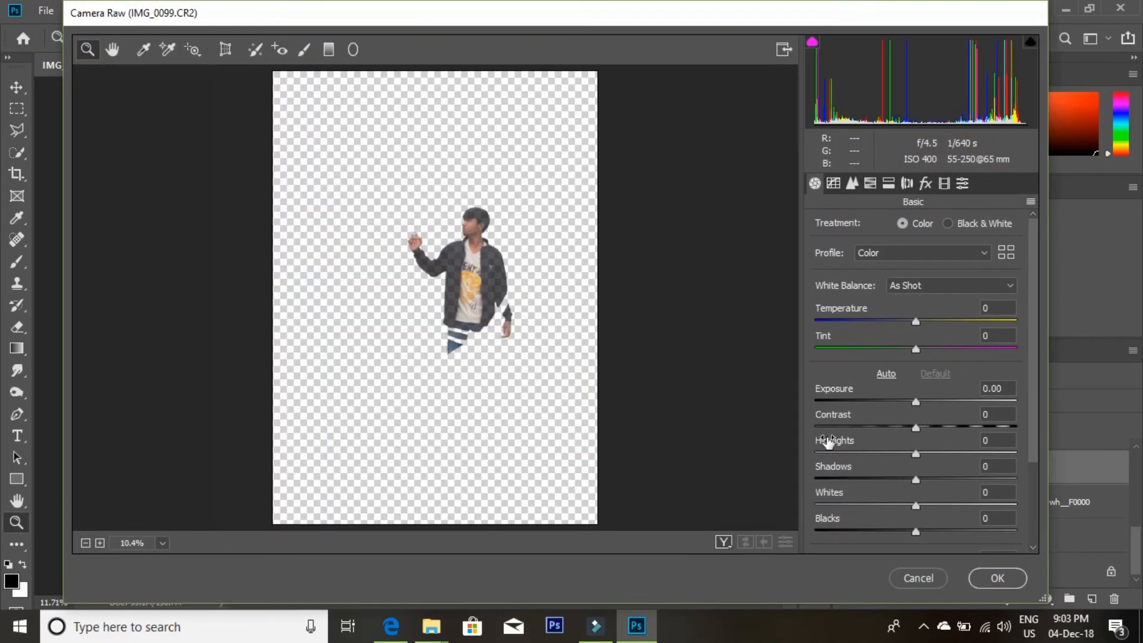
left_click_drag(482, 276, 539, 307)
left_click_drag(917, 429, 943, 531)
- Set the person's Clarity to +20, Vibrance to +15 and Temperature to +5 in Camera Raw
scroll(927, 500, "down", 3)
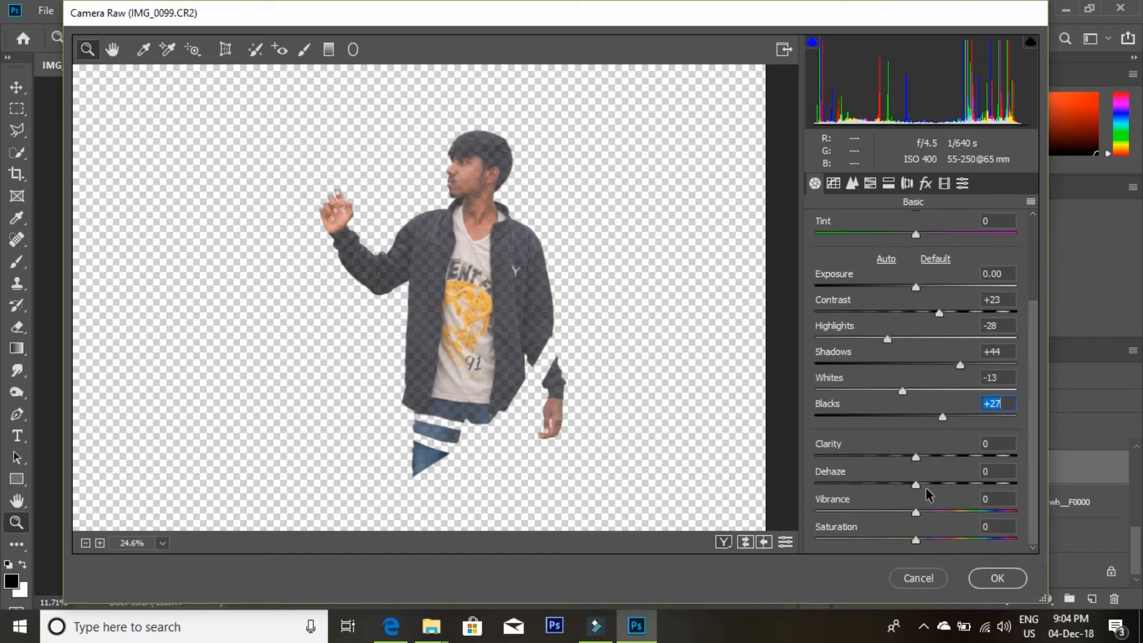
left_click_drag(916, 456, 936, 456)
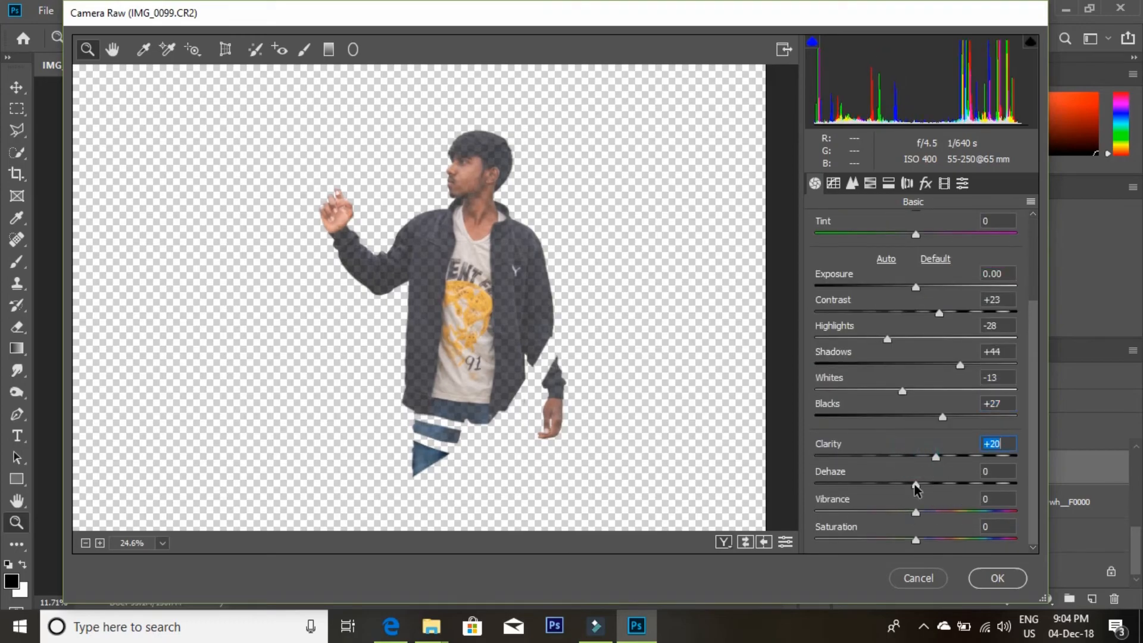
left_click_drag(916, 511, 929, 512)
scroll(923, 447, "up", 3)
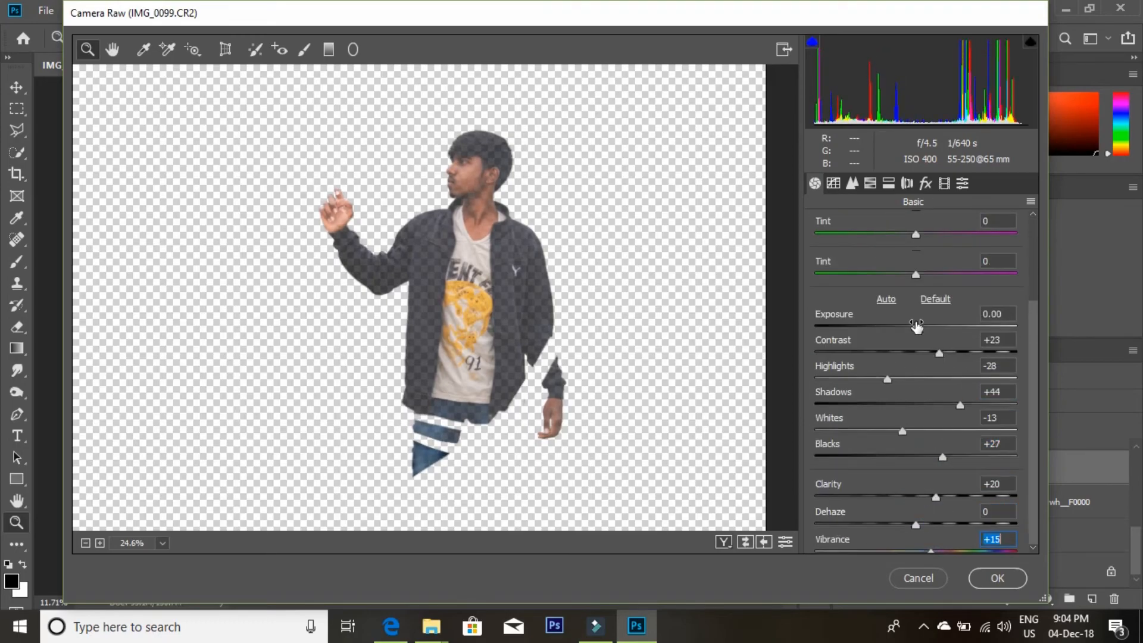
left_click_drag(916, 321, 921, 322)
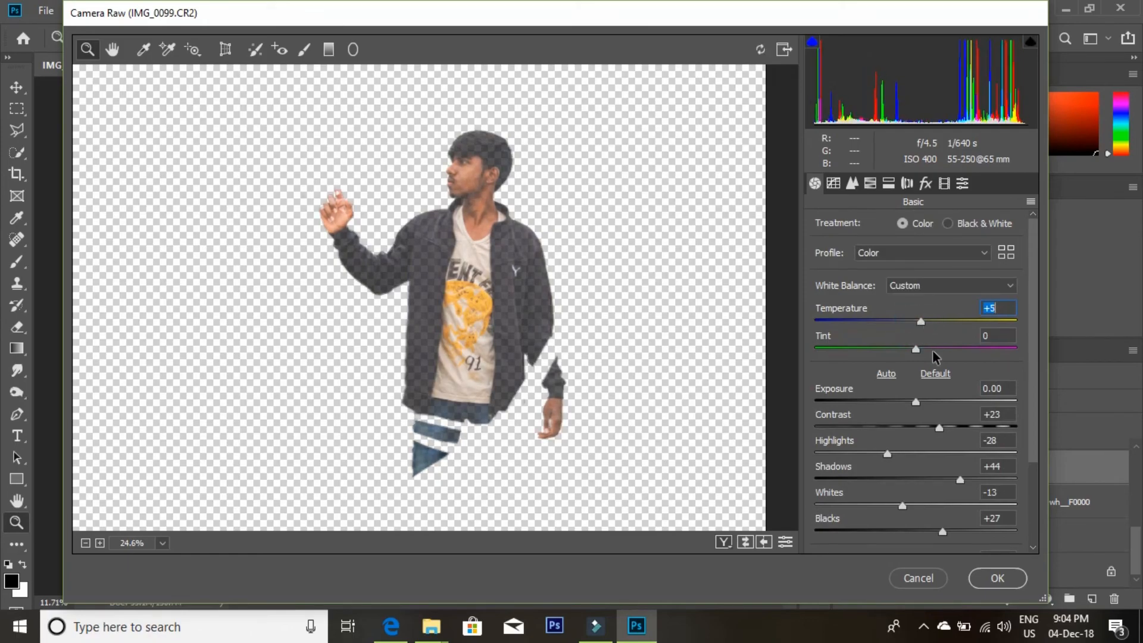
- Adjust the person's HSL luminance to Reds +17, Oranges +18, Yellows +7 and Blues -9, and apply the Camera Raw Filter
left_click(870, 183)
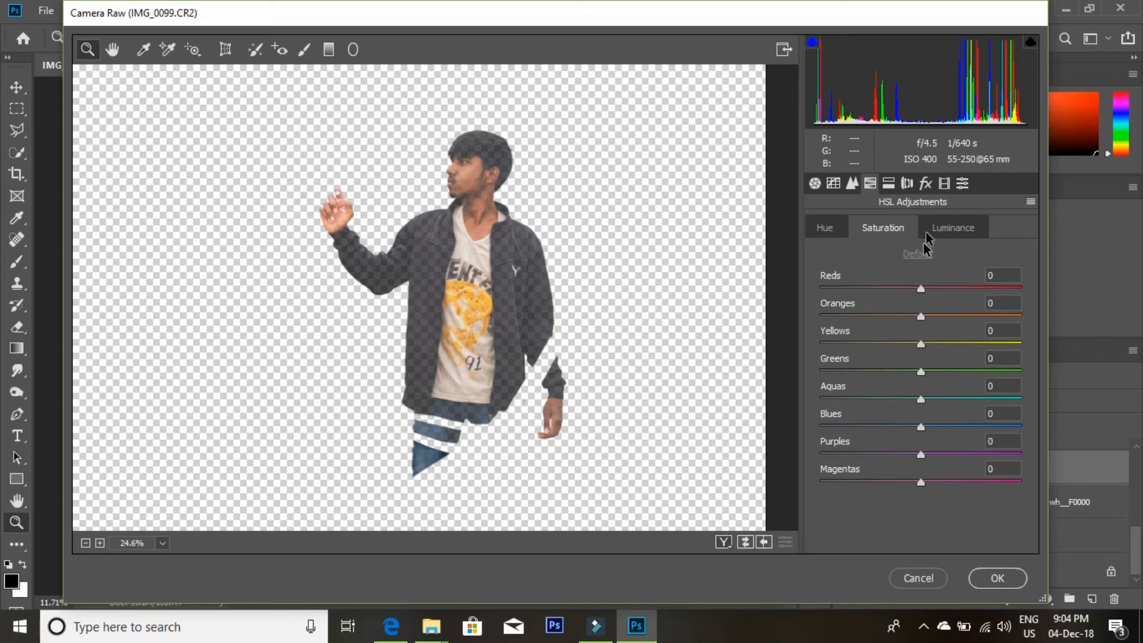
left_click(949, 227)
left_click_drag(920, 344, 938, 289)
left_click_drag(922, 426, 912, 427)
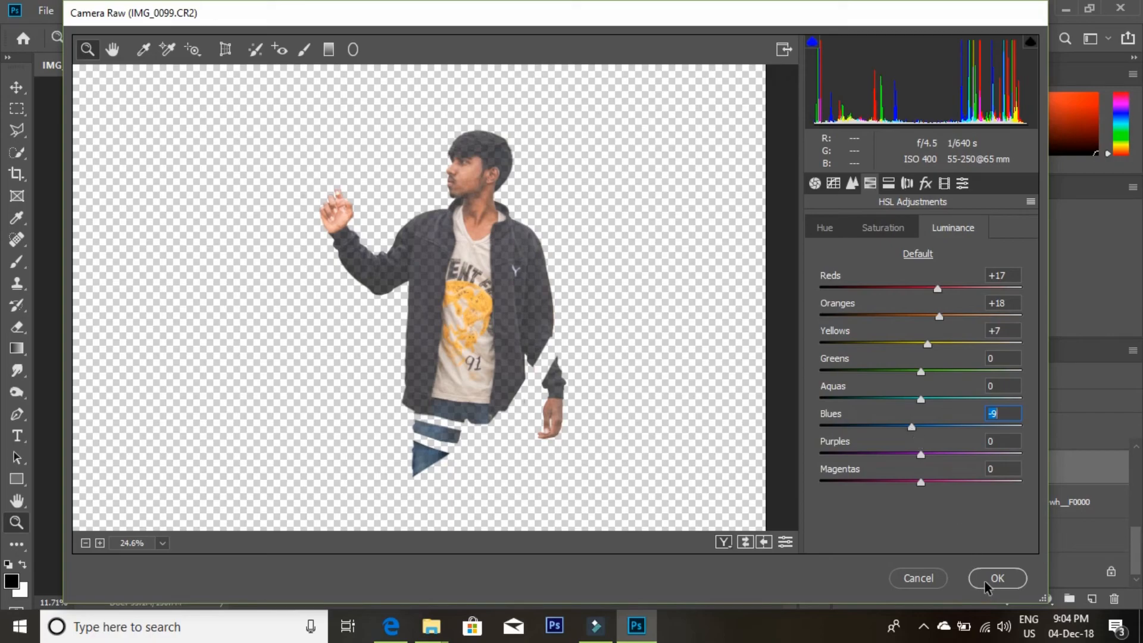
left_click(983, 582)
- Check the muzzle effect layers and the person's cutout layer by toggling their visibility off and on
left_click_drag(473, 262, 631, 385)
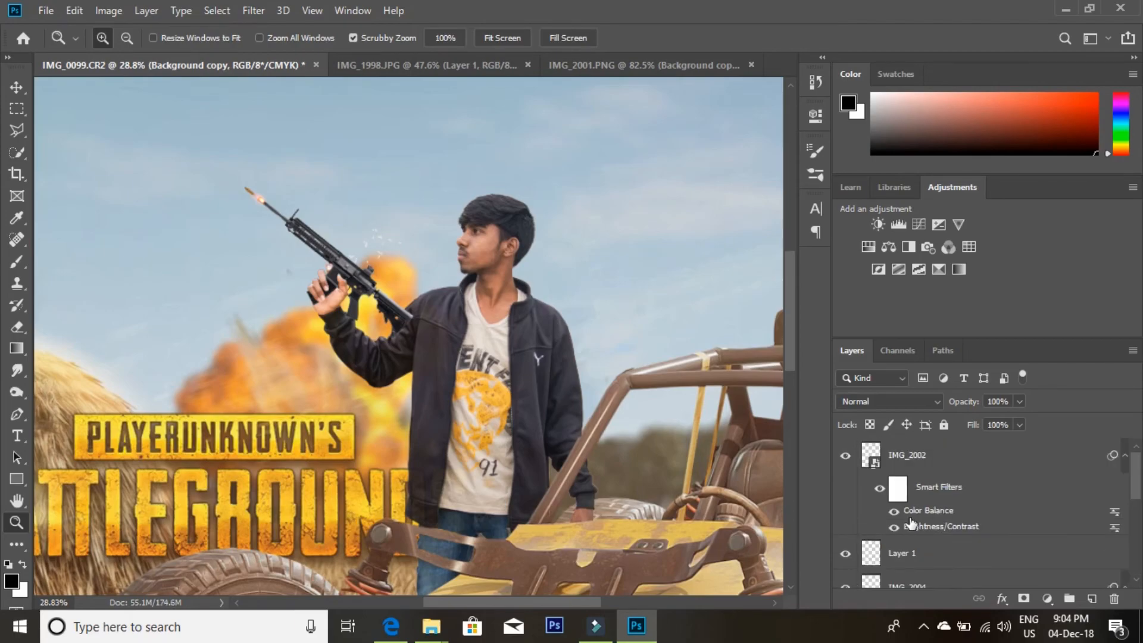
left_click(840, 551)
left_click(841, 552)
scroll(873, 540, "down", 5)
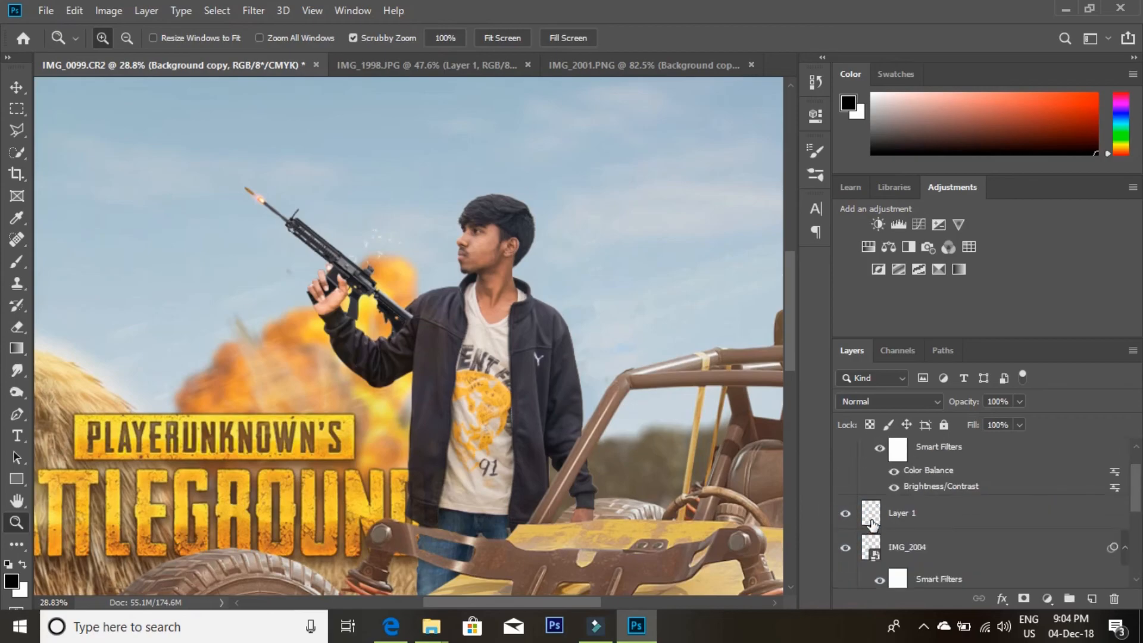
left_click(848, 521)
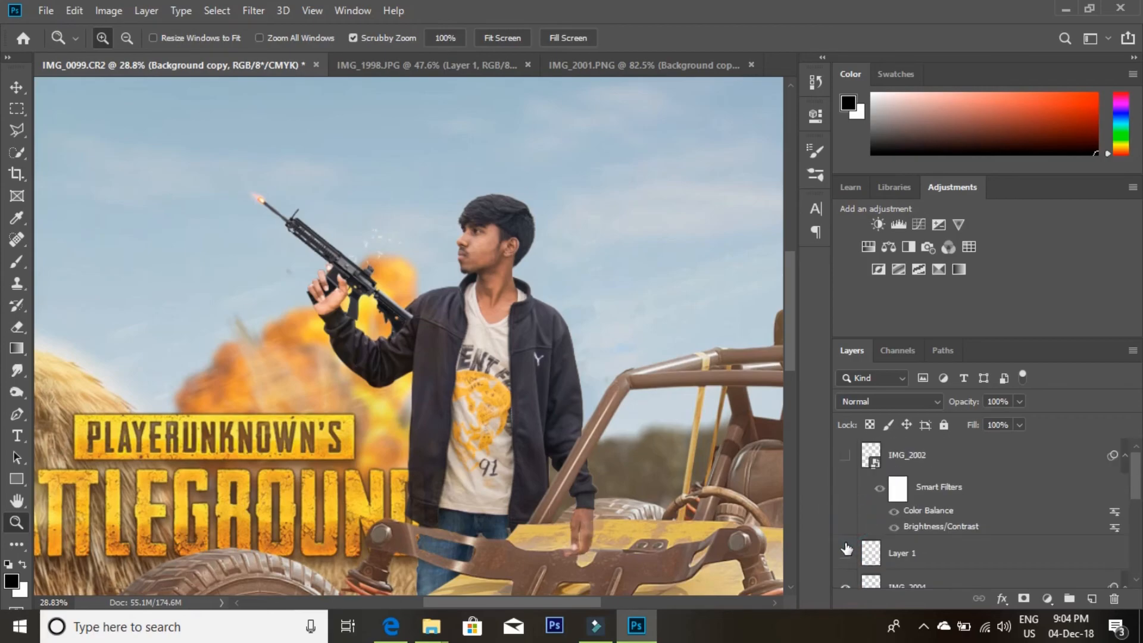
left_click(851, 546)
scroll(863, 515, "down", 5)
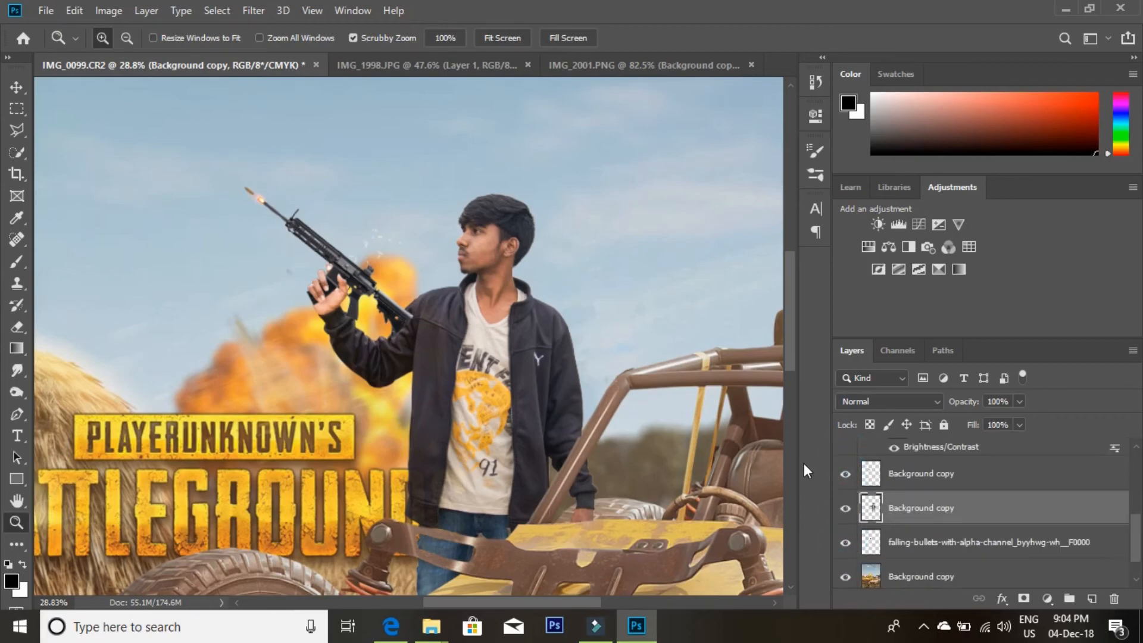
left_click(849, 505)
left_click(850, 506)
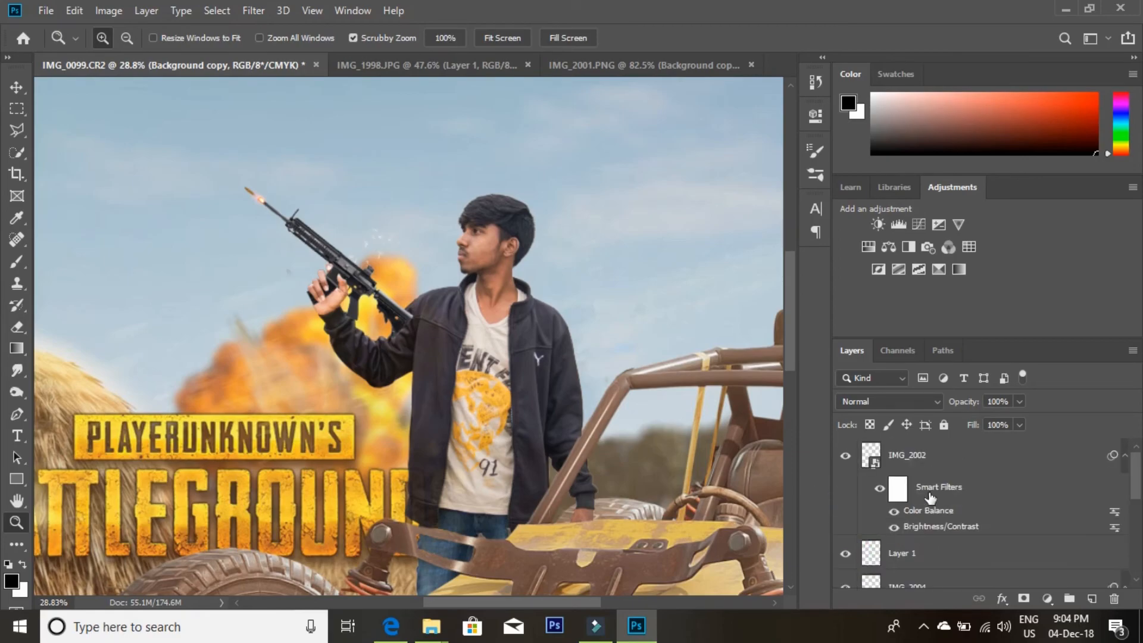
- Merge all visible layers into IMG_2002 and open the merged image in the Camera Raw Filter
right_click(930, 472)
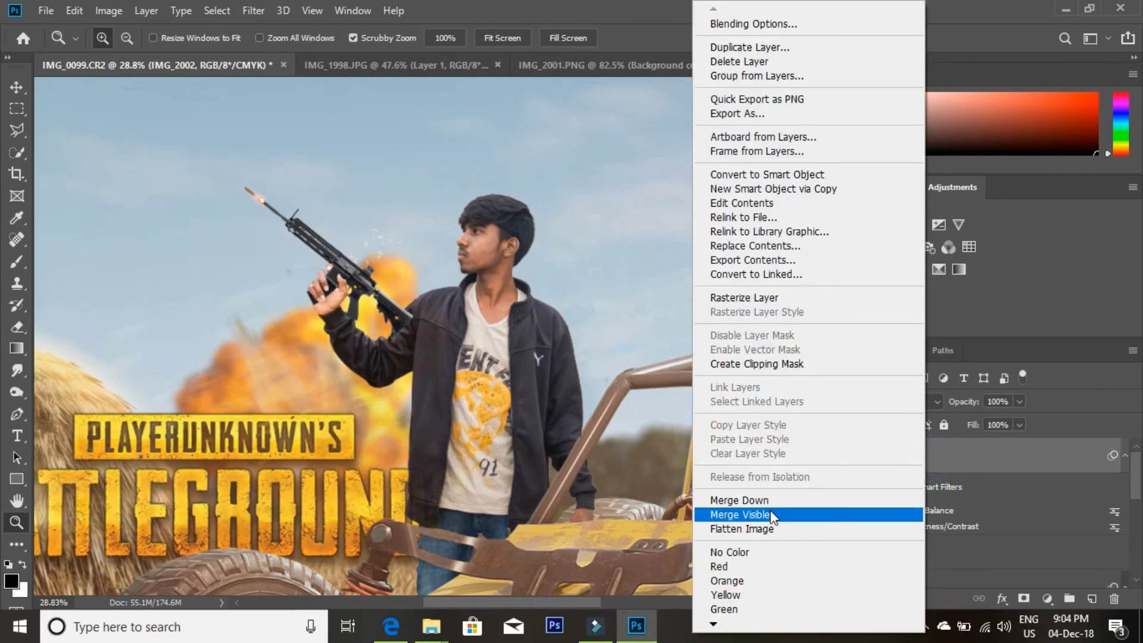
left_click(769, 512)
left_click(249, 11)
left_click(286, 106)
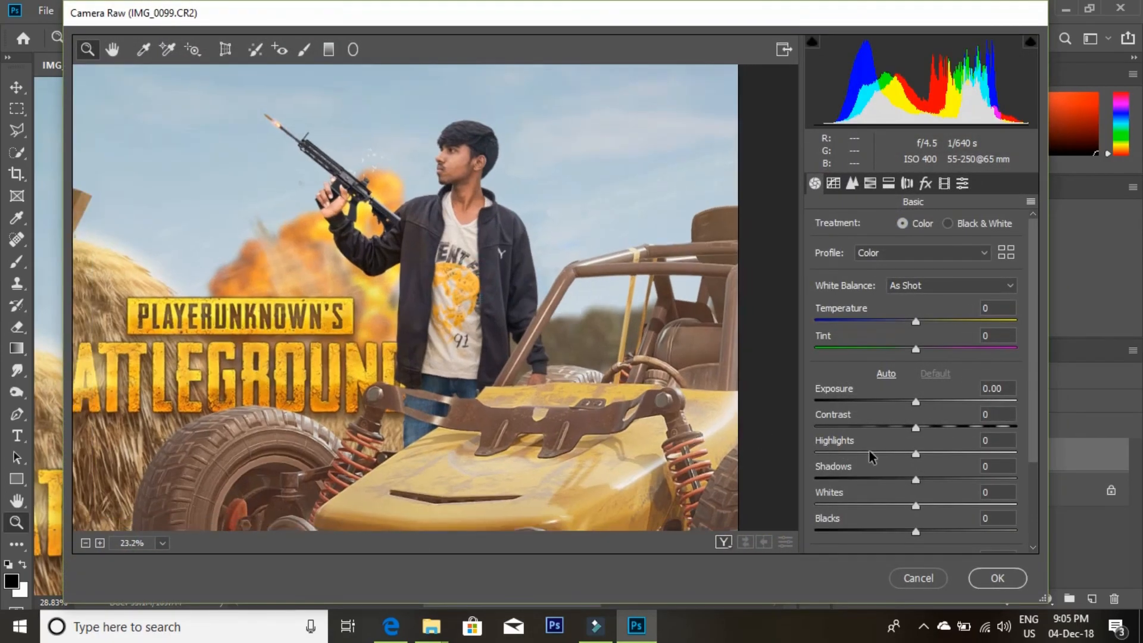
- Set the merged image's Contrast to +14, Highlights -63, Shadows +21, Whites -33, Blacks +31, Clarity +24, Vibrance +8 and Saturation -3
left_click_drag(917, 424, 852, 455)
left_click_drag(915, 477, 946, 532)
scroll(932, 509, "down", 2)
left_click_drag(918, 460, 942, 458)
left_click_drag(915, 512, 925, 515)
left_click(923, 539)
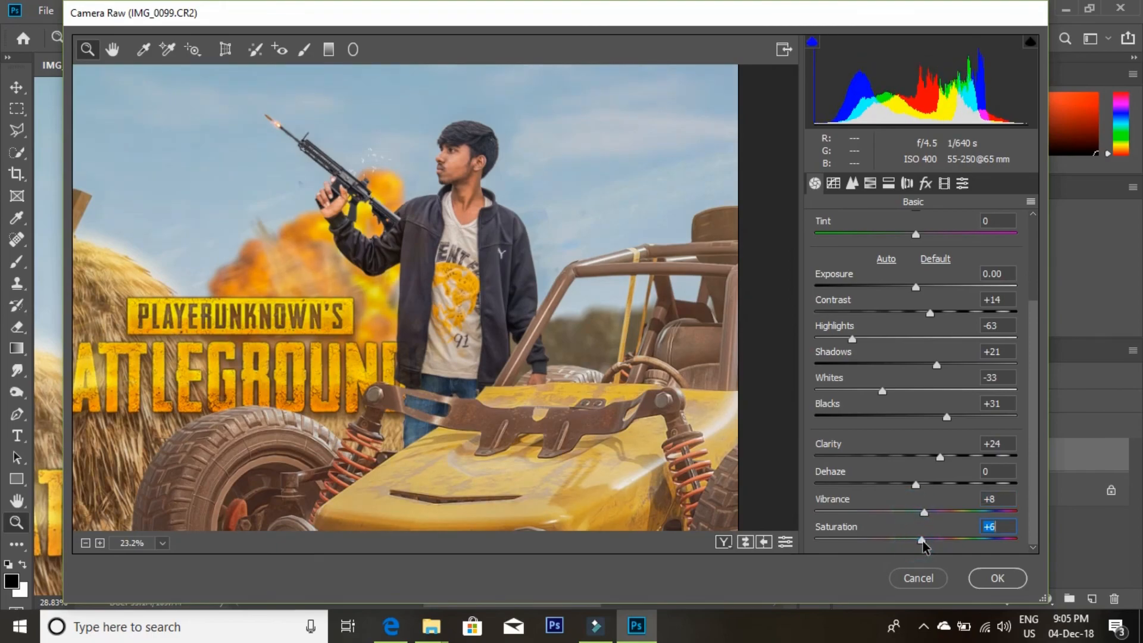
left_click_drag(922, 543, 915, 544)
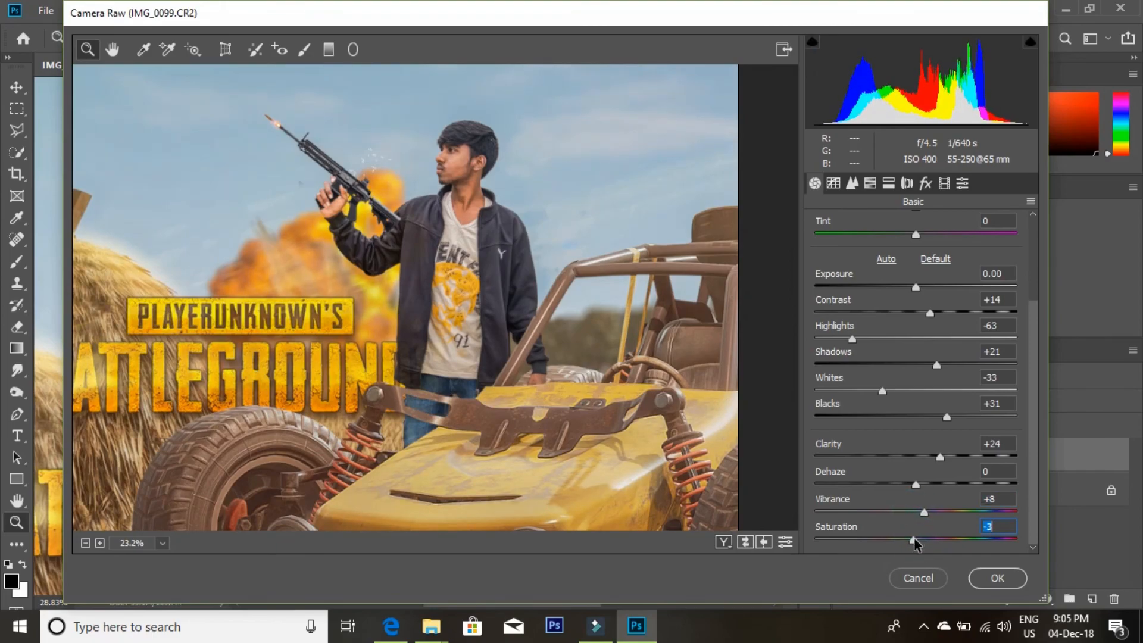
- Set the Luminance noise reduction of the merged image to 16
left_click(839, 186)
left_click(854, 184)
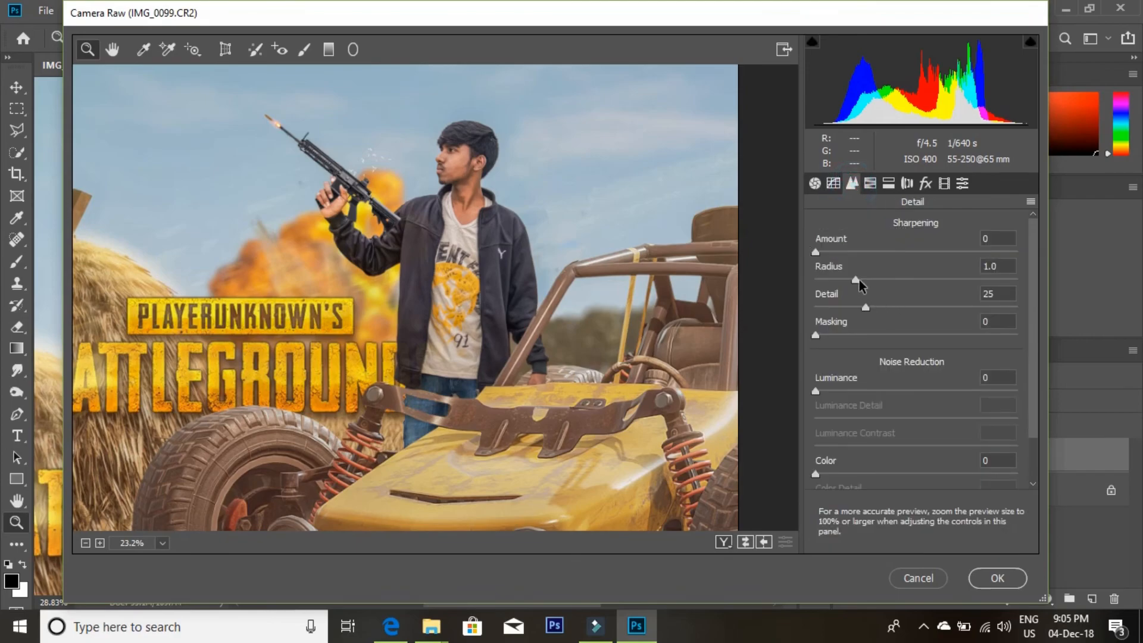
left_click(816, 391)
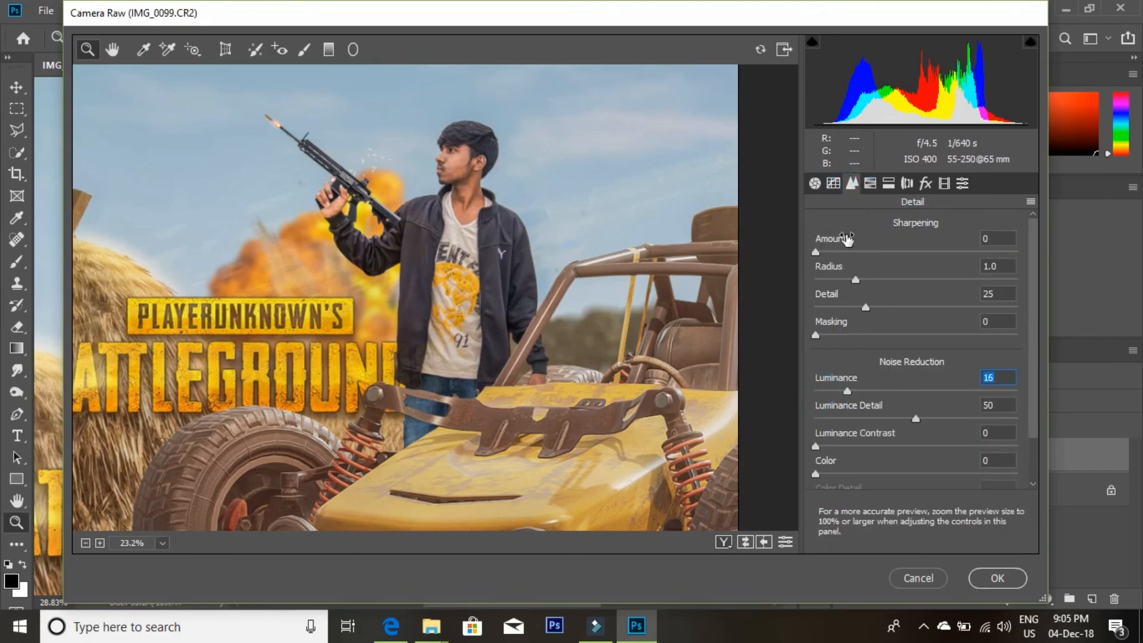
- Adjust the merged image's HSL luminance to Reds +18, Oranges +11 and Blues +21
left_click(870, 183)
left_click_drag(922, 316, 945, 292)
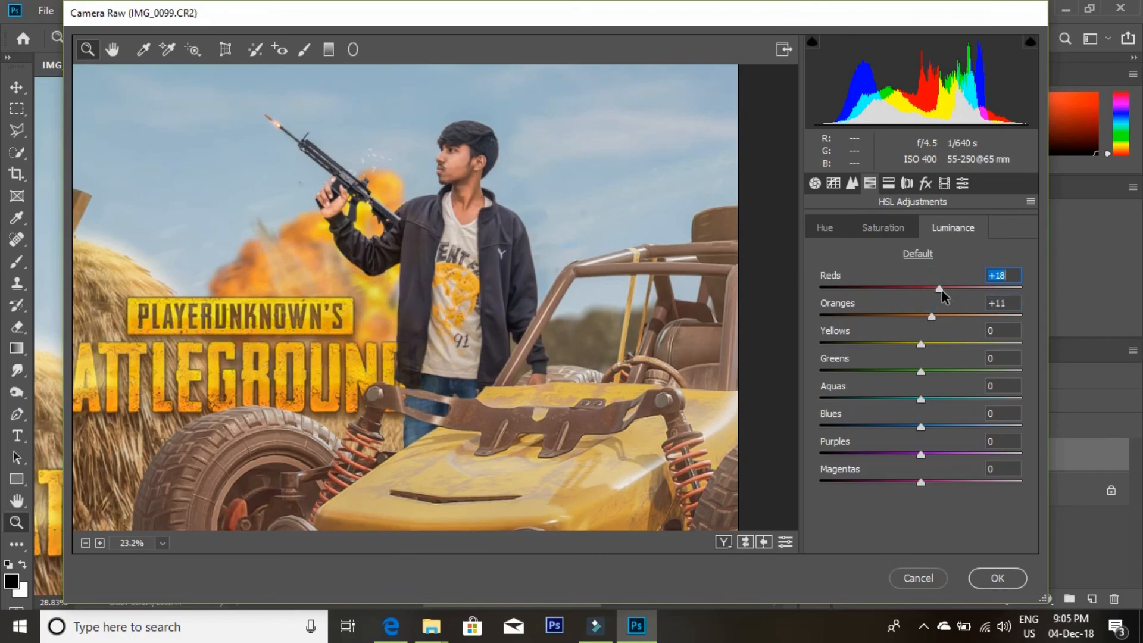
left_click_drag(921, 425, 942, 428)
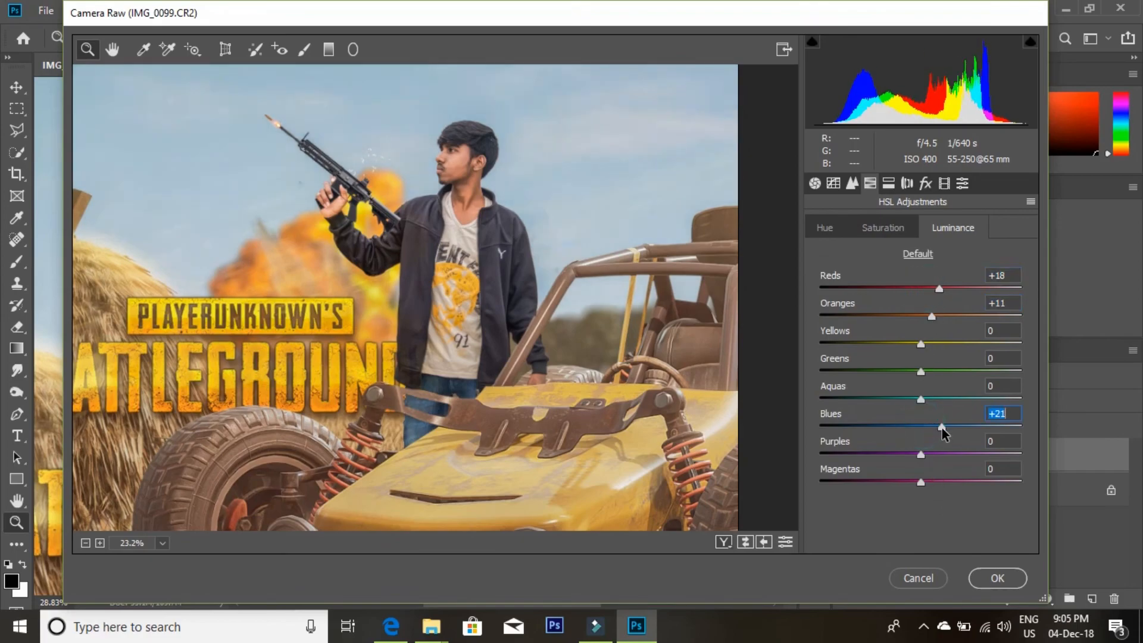
- Adjust the merged image's HSL saturation to Blues +53, Aquas +46, Oranges +6 and Reds +5
left_click(906, 228)
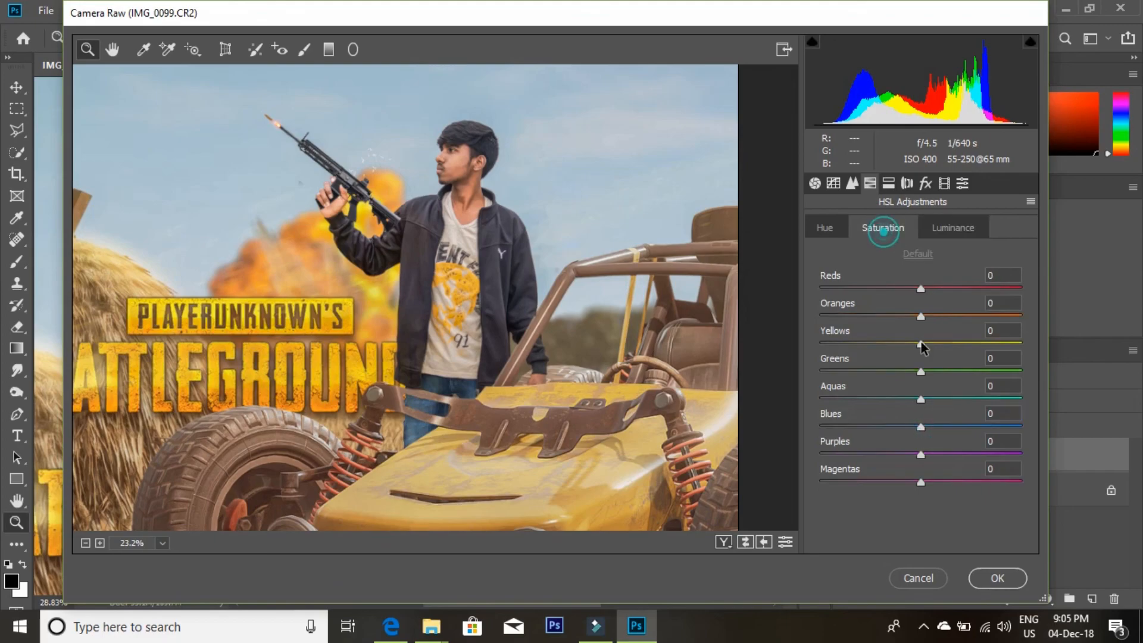
left_click_drag(922, 427, 983, 440)
left_click_drag(922, 399, 968, 409)
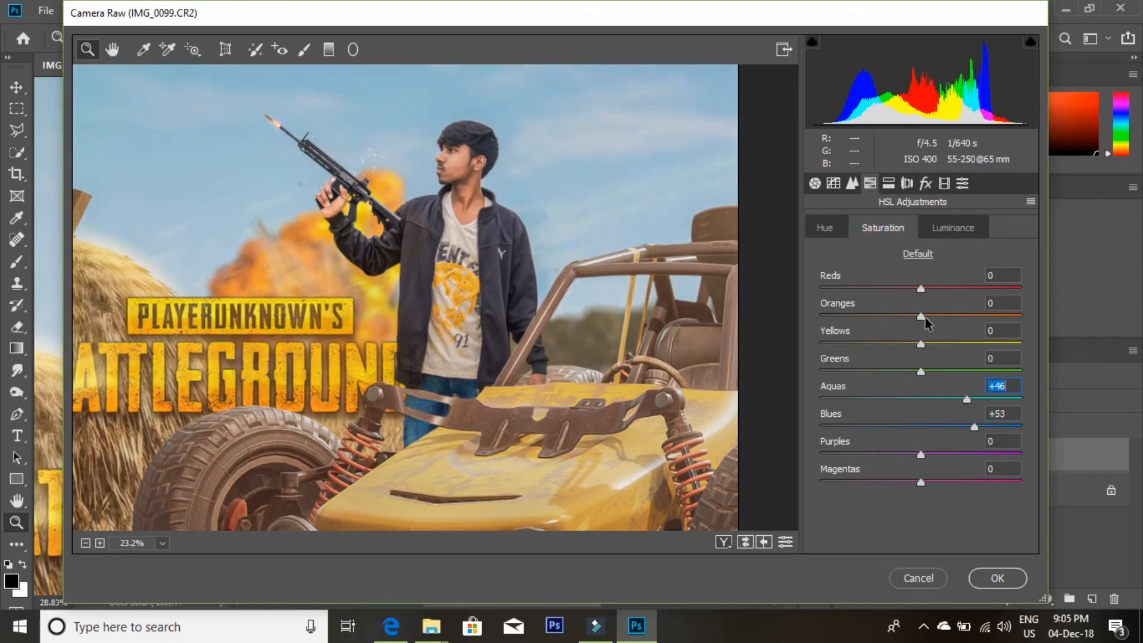
left_click_drag(922, 316, 927, 292)
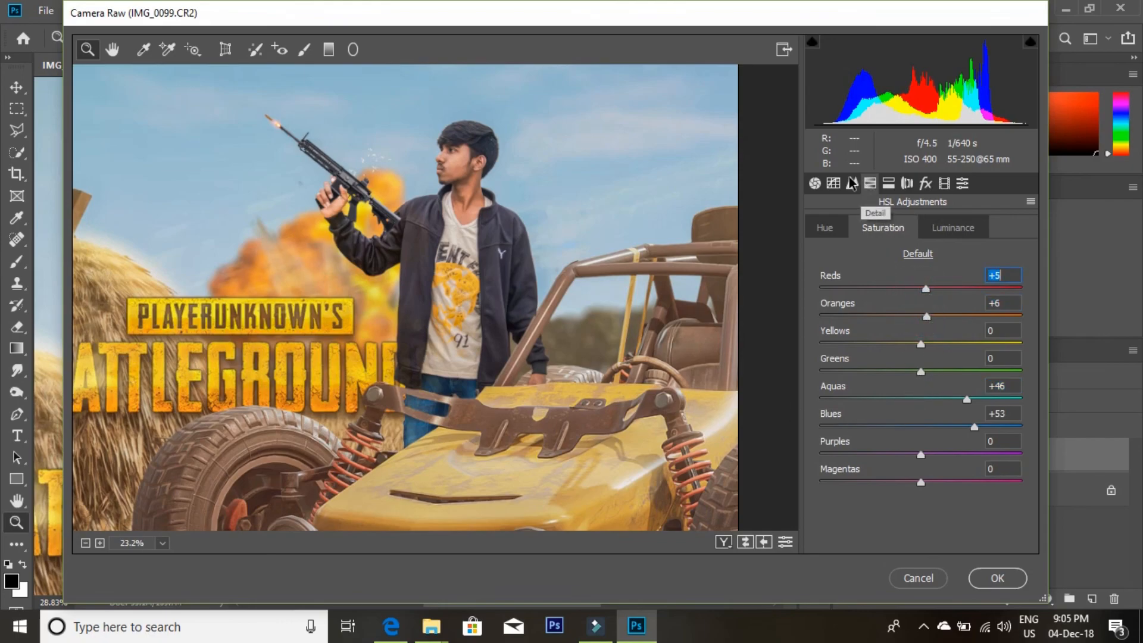
- Raise the white balance Temperature and Tint of the whole composite slightly, and apply the Camera Raw Filter
left_click(815, 183)
right_click(525, 149)
left_click(589, 398)
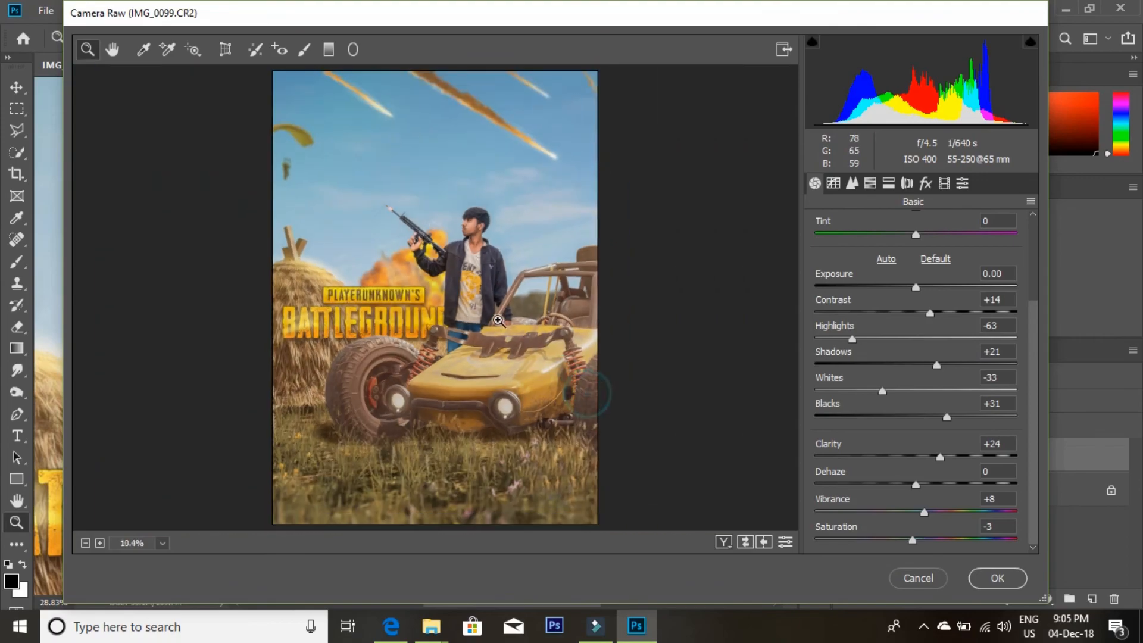
scroll(922, 250, "up", 3)
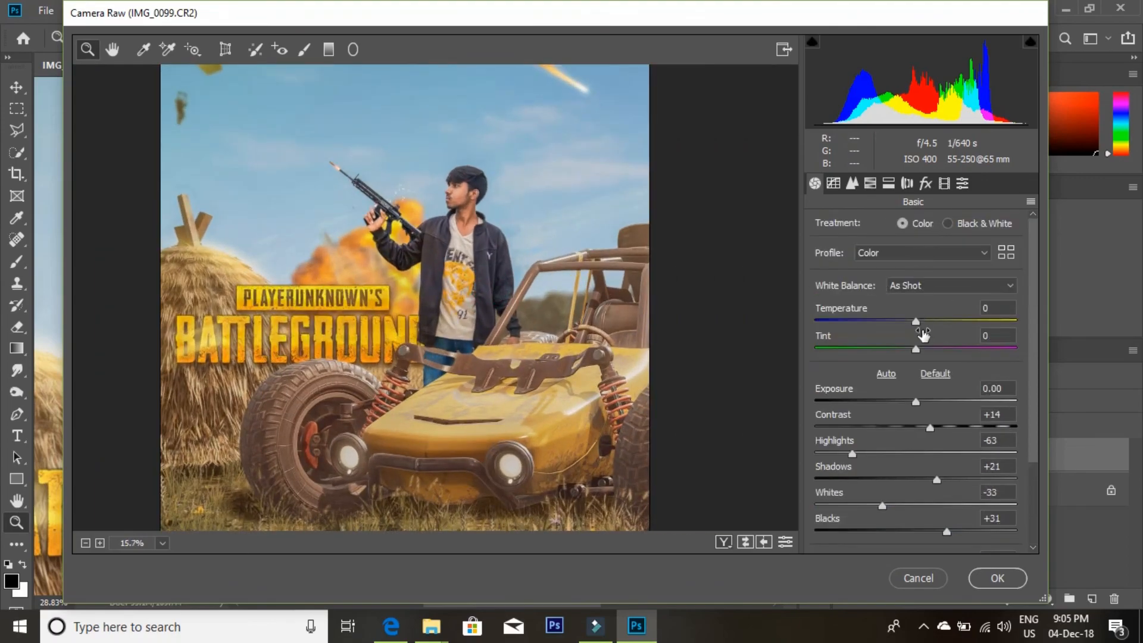
left_click_drag(917, 325, 924, 343)
left_click(996, 578)
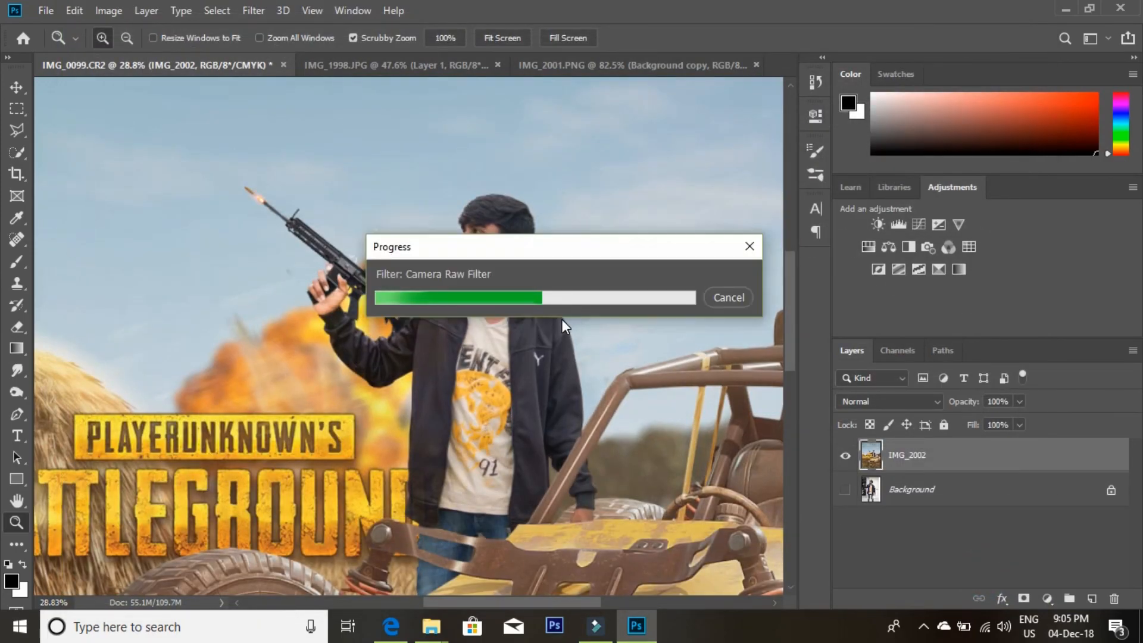
- Add a Color Balance adjustment with the midtones' Yellow-Blue value at -6 and merge it down into IMG_2002
right_click(533, 250)
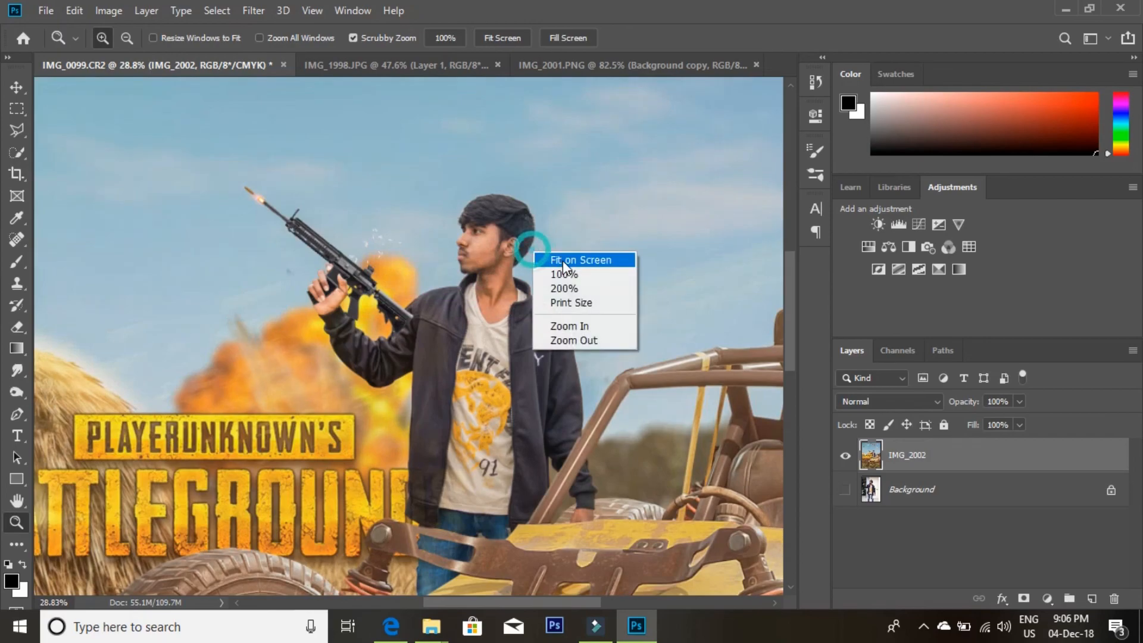
left_click(566, 257)
left_click_drag(525, 281, 528, 283)
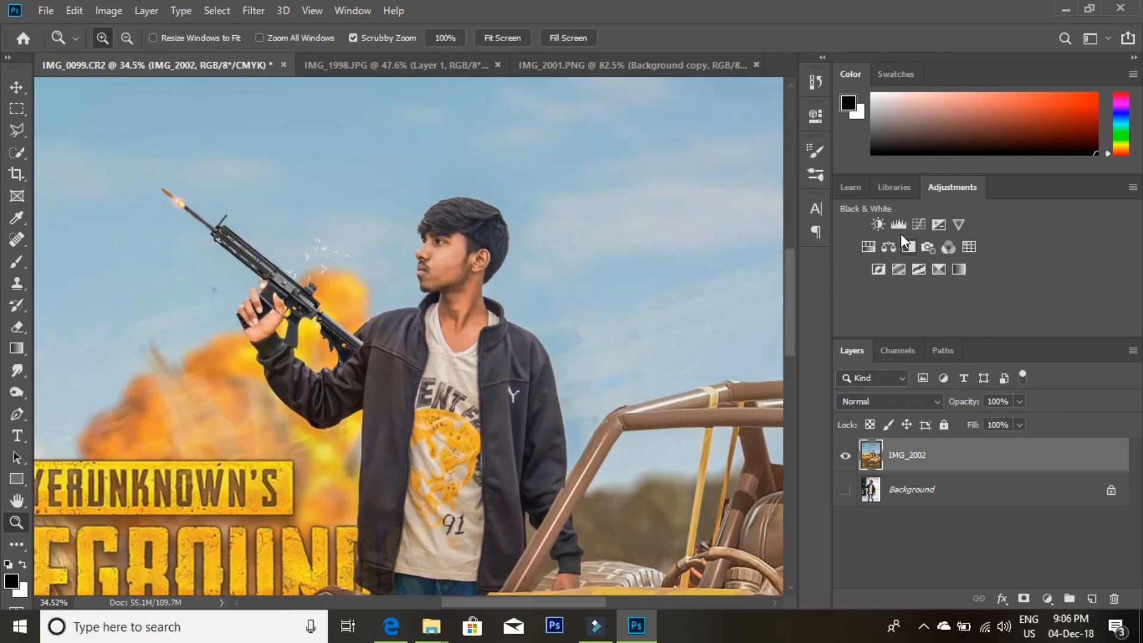
left_click(890, 247)
left_click_drag(652, 258, 646, 260)
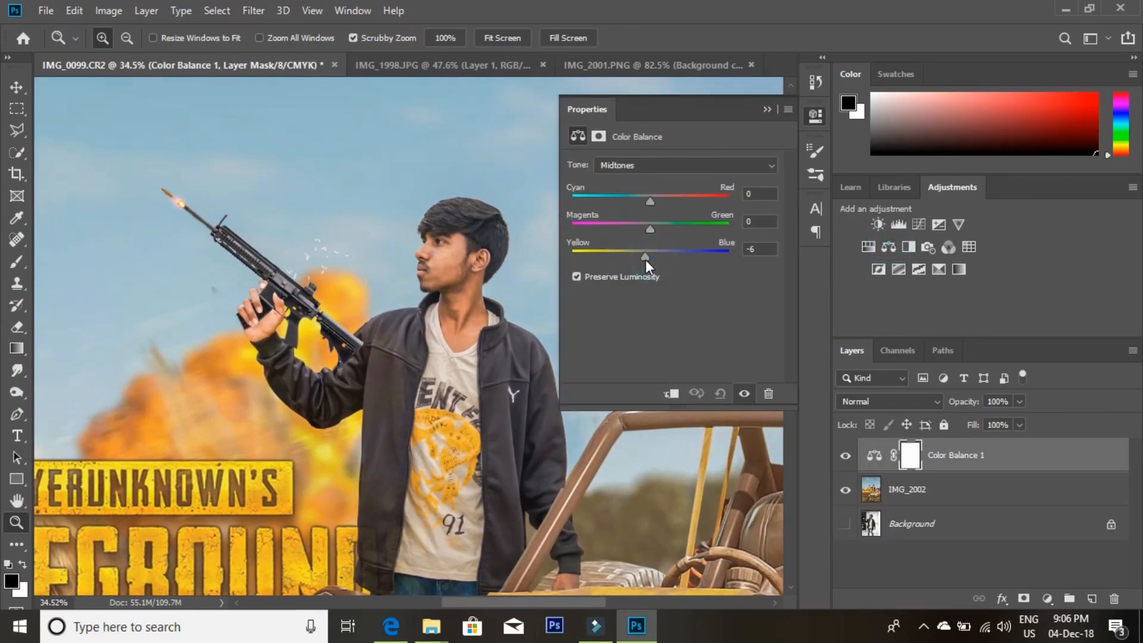
left_click(767, 108)
right_click(956, 459)
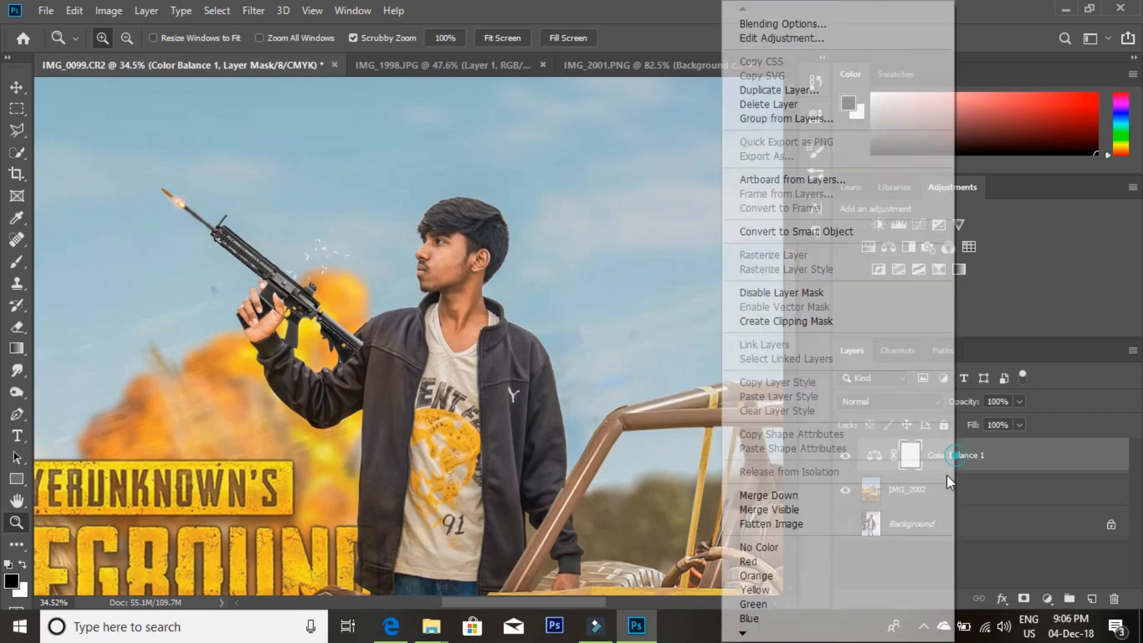
left_click(798, 494)
- Examine the person, rifle and surrounding scene in the merged composite at several zoom levels
right_click(567, 328)
left_click(604, 345)
scroll(522, 389, "up", 5)
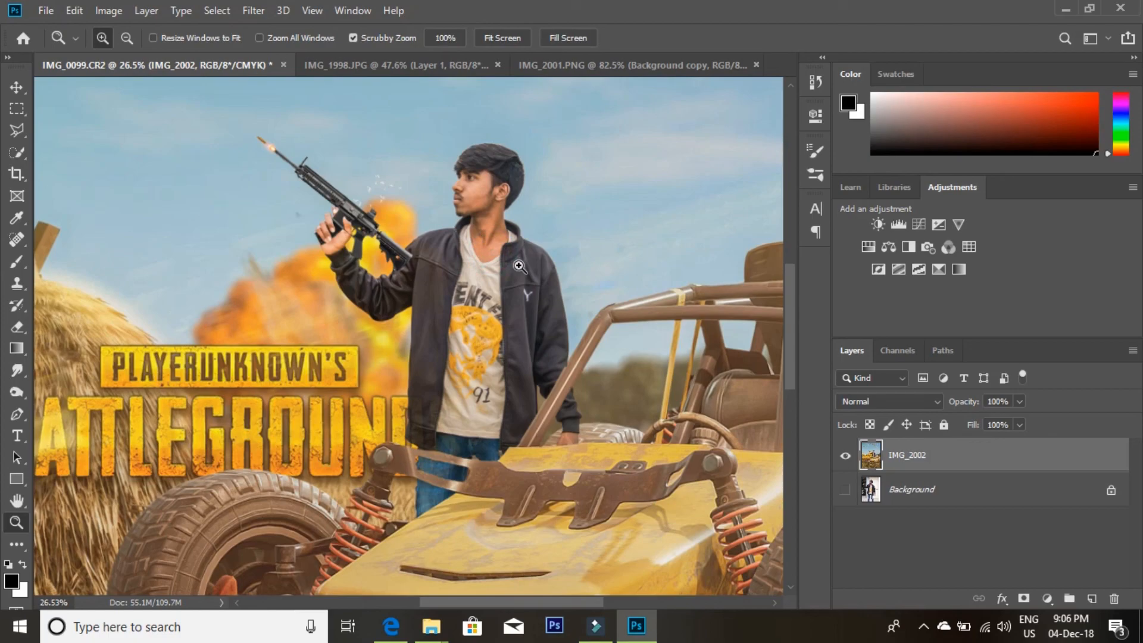
scroll(512, 250, "up", 3)
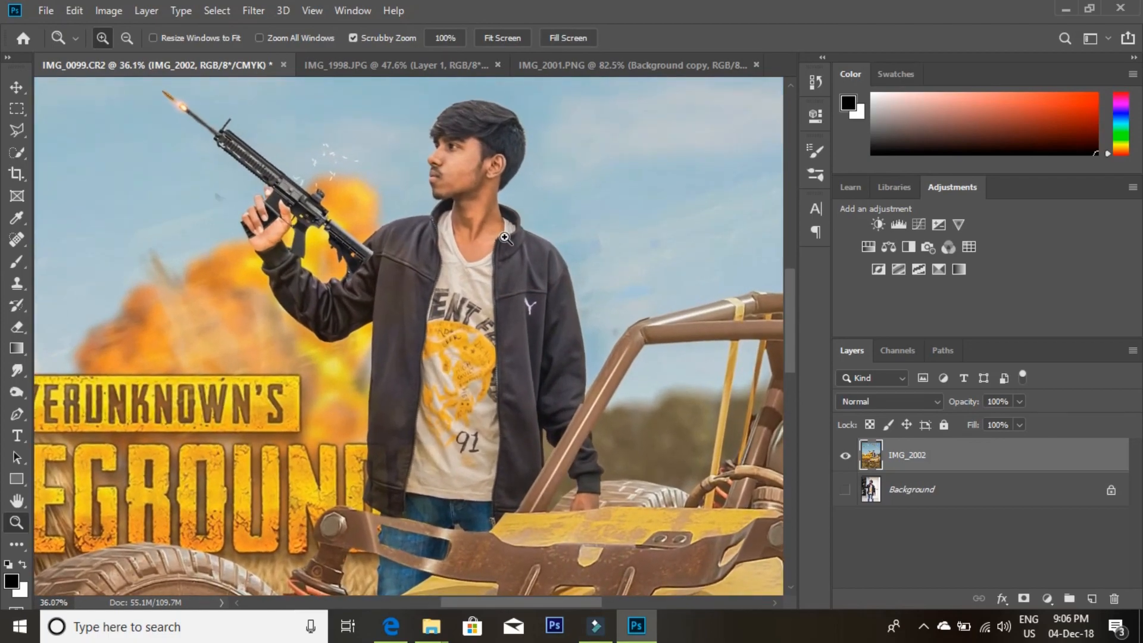
scroll(506, 237, "down", 4)
scroll(521, 230, "up", 1)
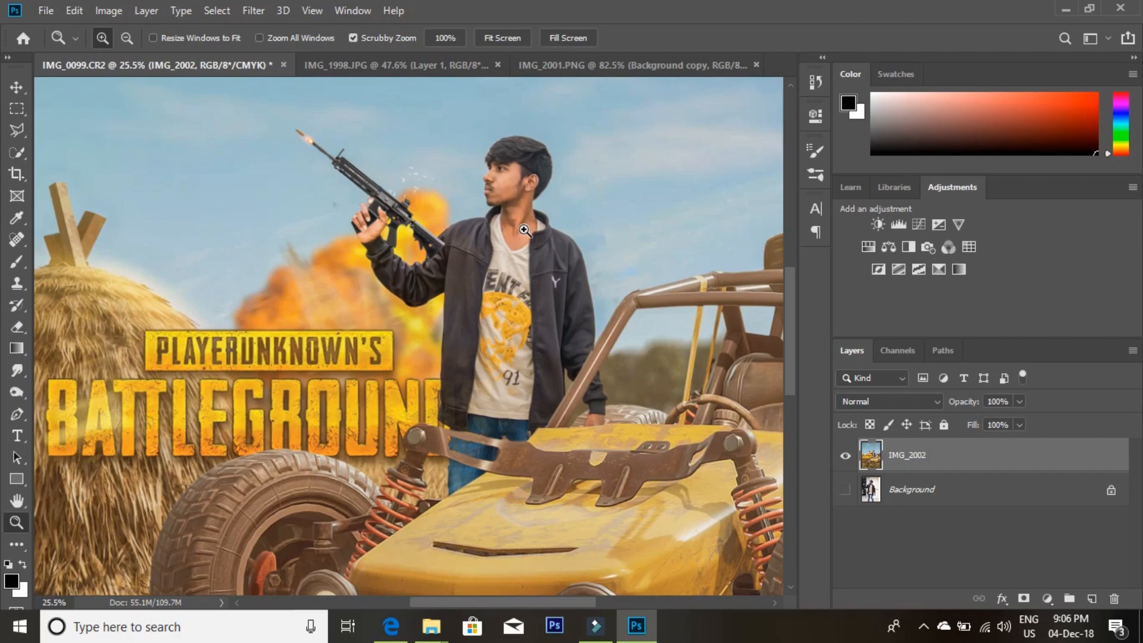